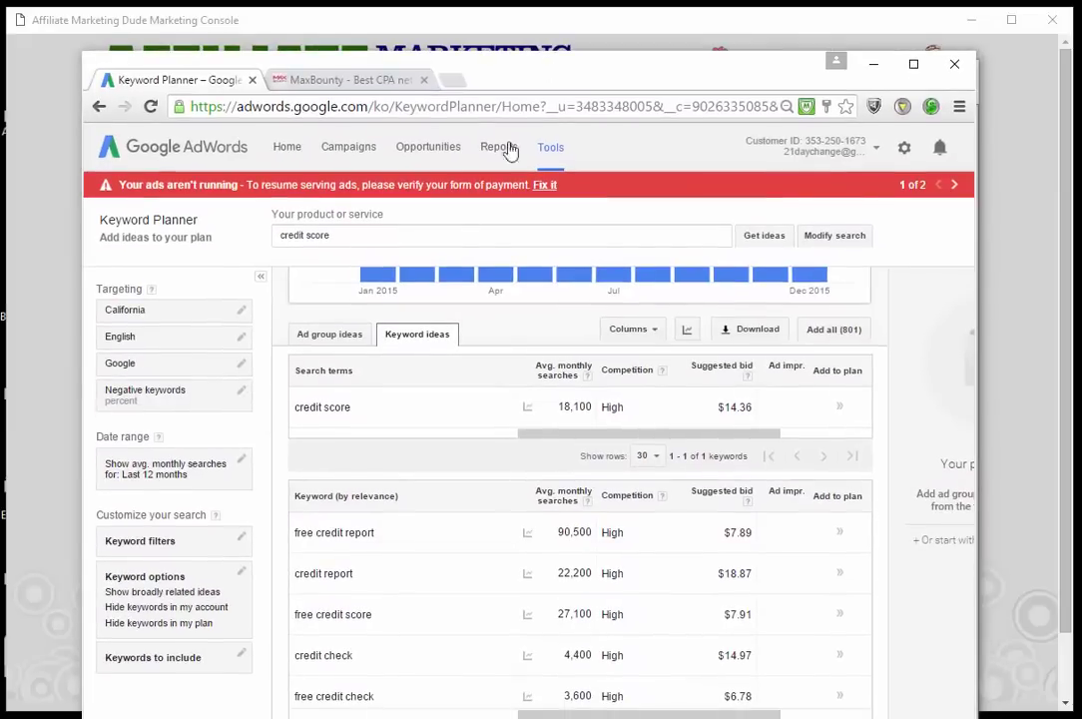
# Step: Get keyword ideas for "qualify" and check that term's average monthly searches
pyautogui.moveTo(444, 242); pyautogui.dragTo(197, 237)
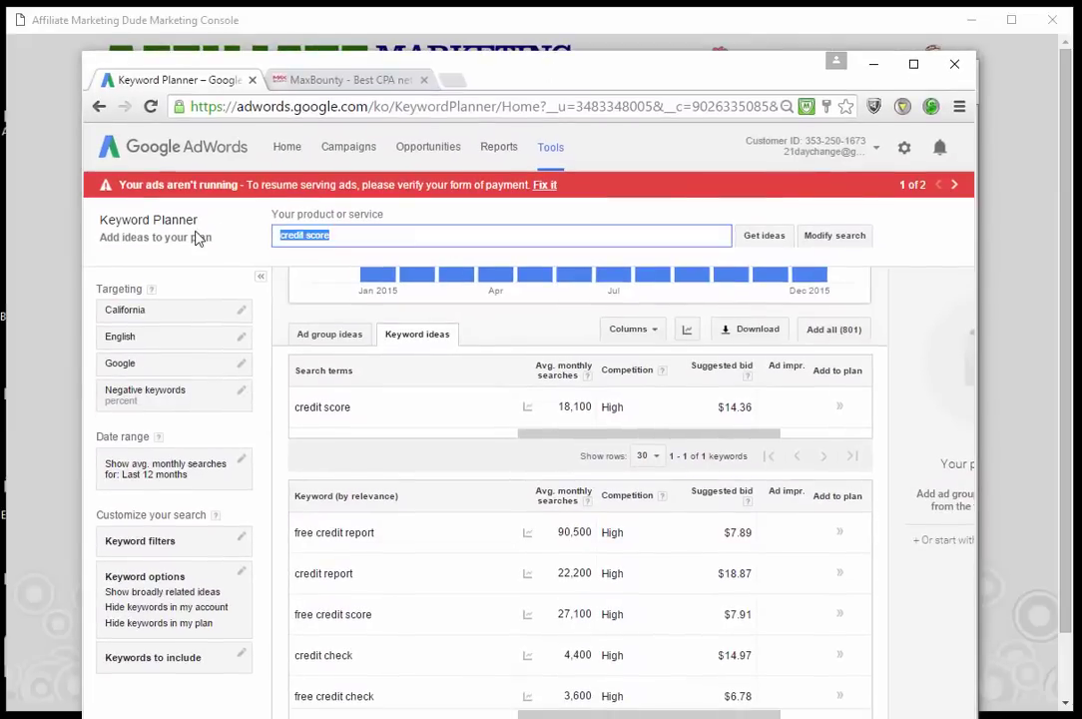
pyautogui.write('qualify')
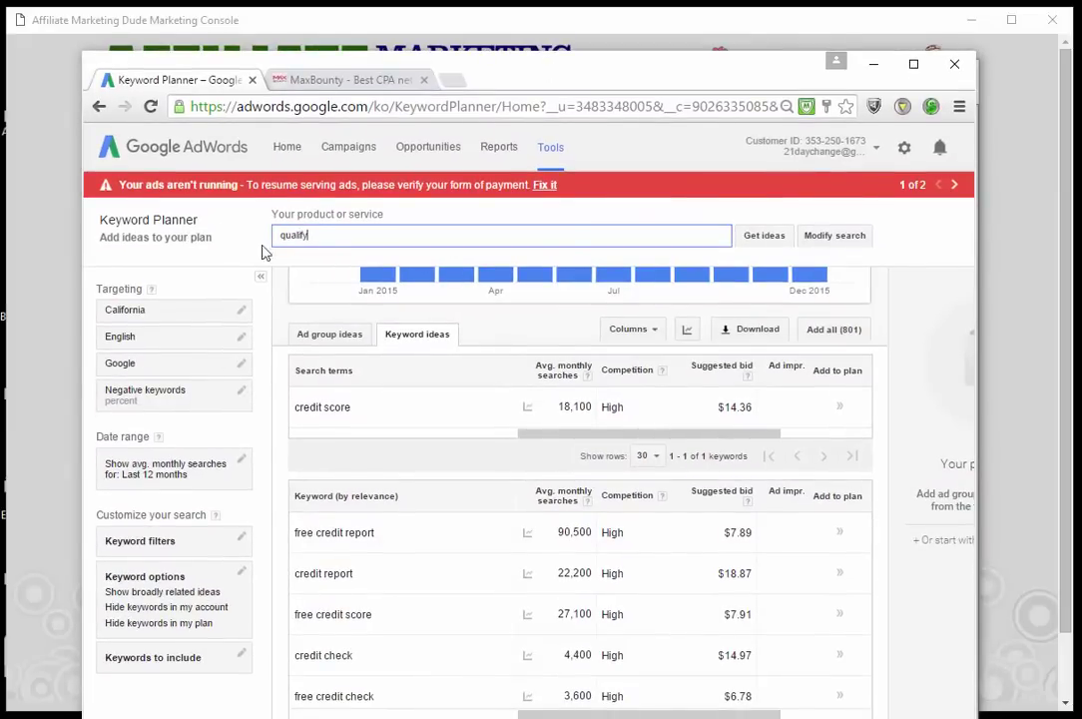
pyautogui.click(764, 239)
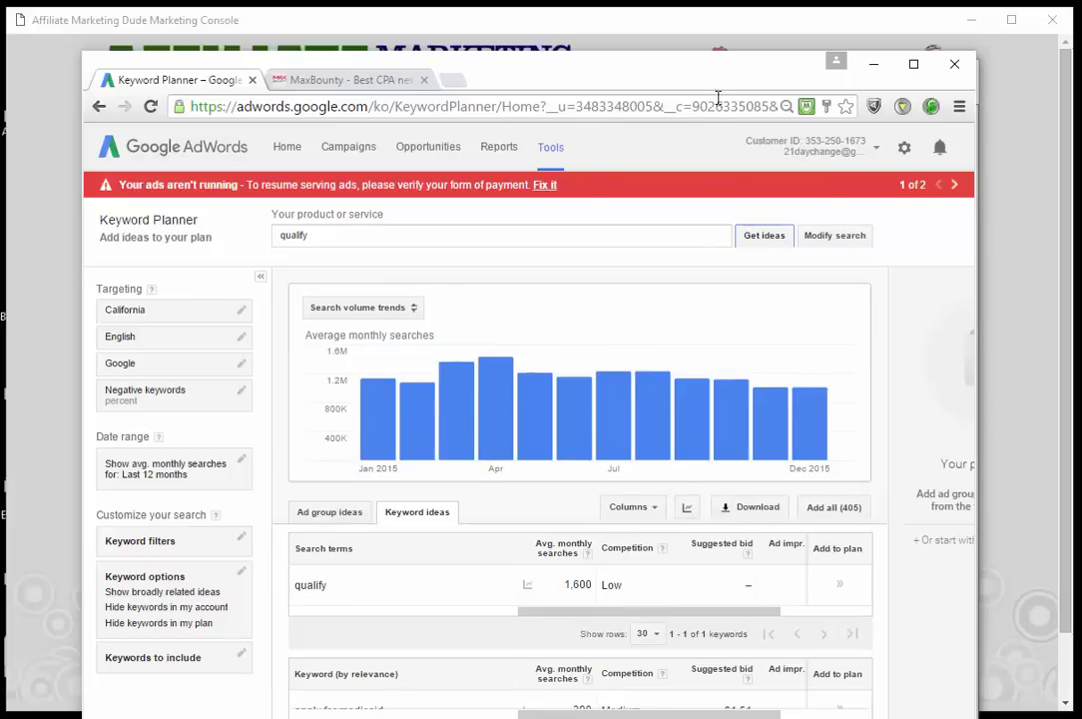
pyautogui.moveTo(693, 71); pyautogui.dragTo(694, 48)
pyautogui.scroll(-1, 599, 468)
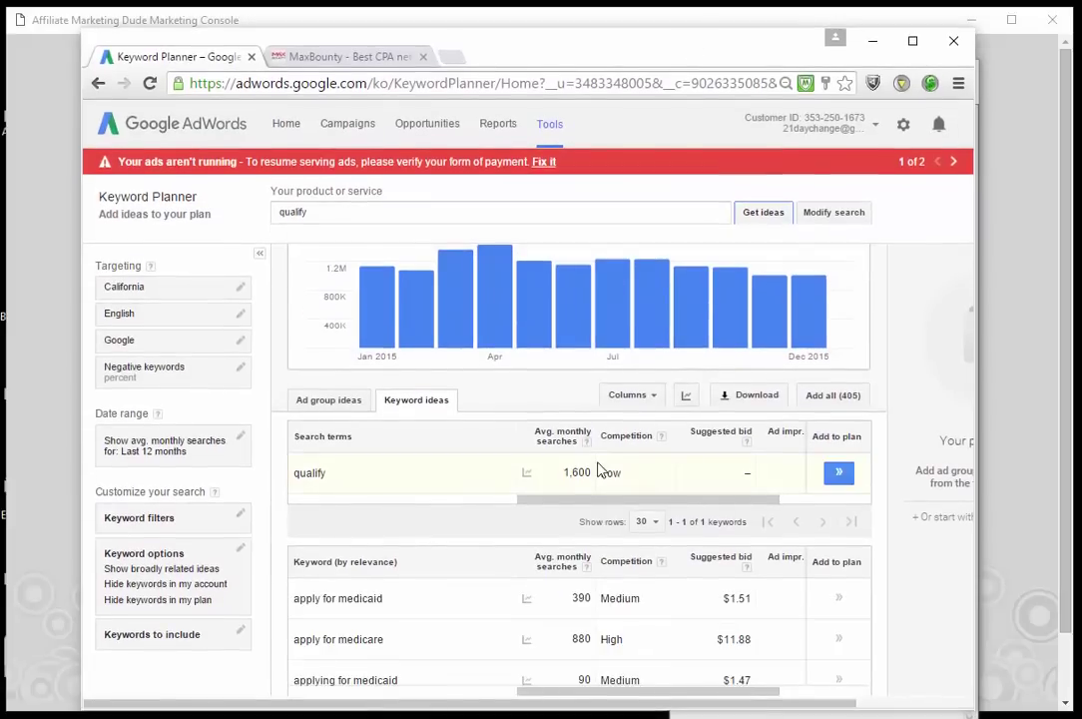
pyautogui.moveTo(589, 477); pyautogui.dragTo(564, 474)
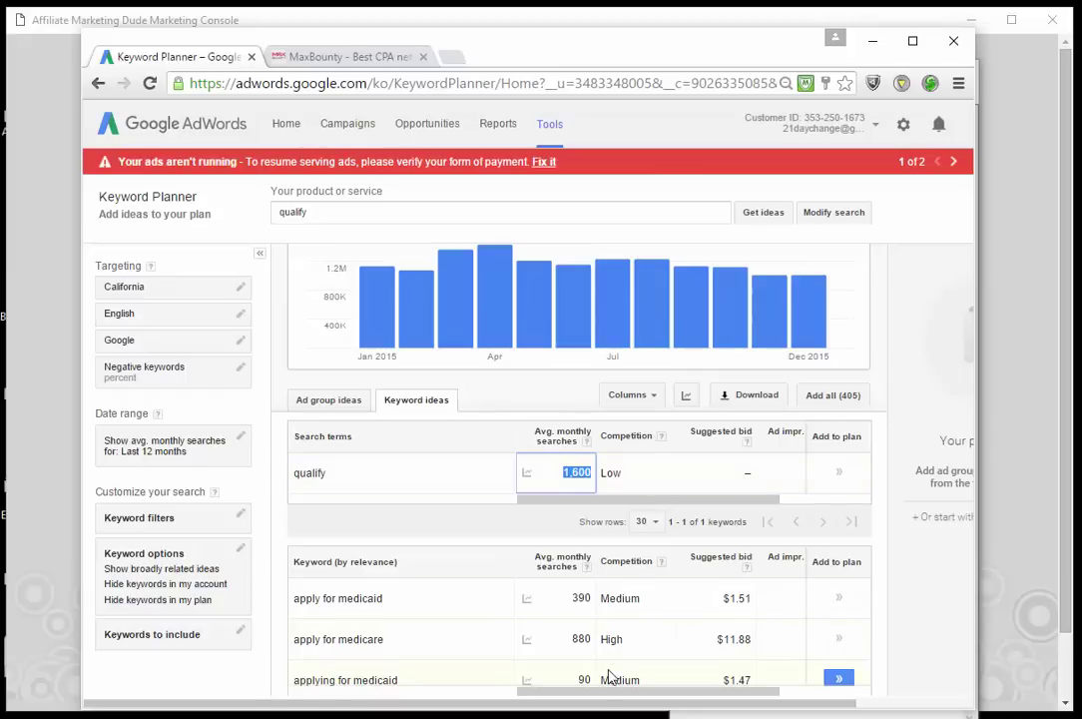
# Step: Sort the keyword ideas by highest average monthly searches and show only ideas closely related to the search term
pyautogui.scroll(-1, 599, 680)
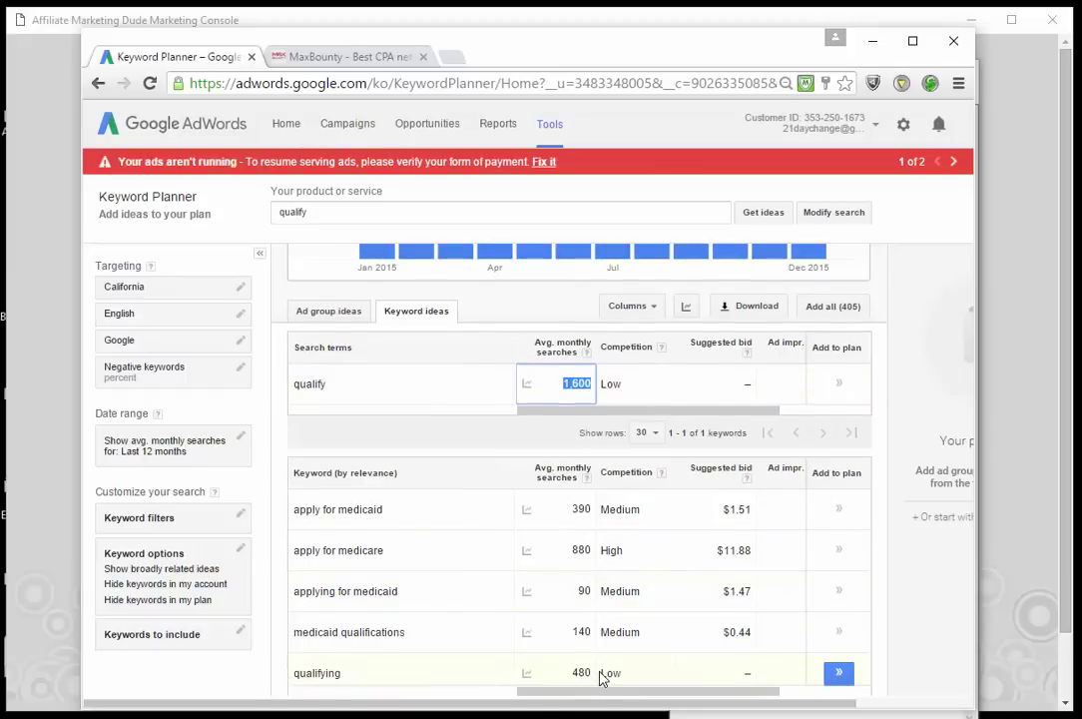
pyautogui.click(570, 483)
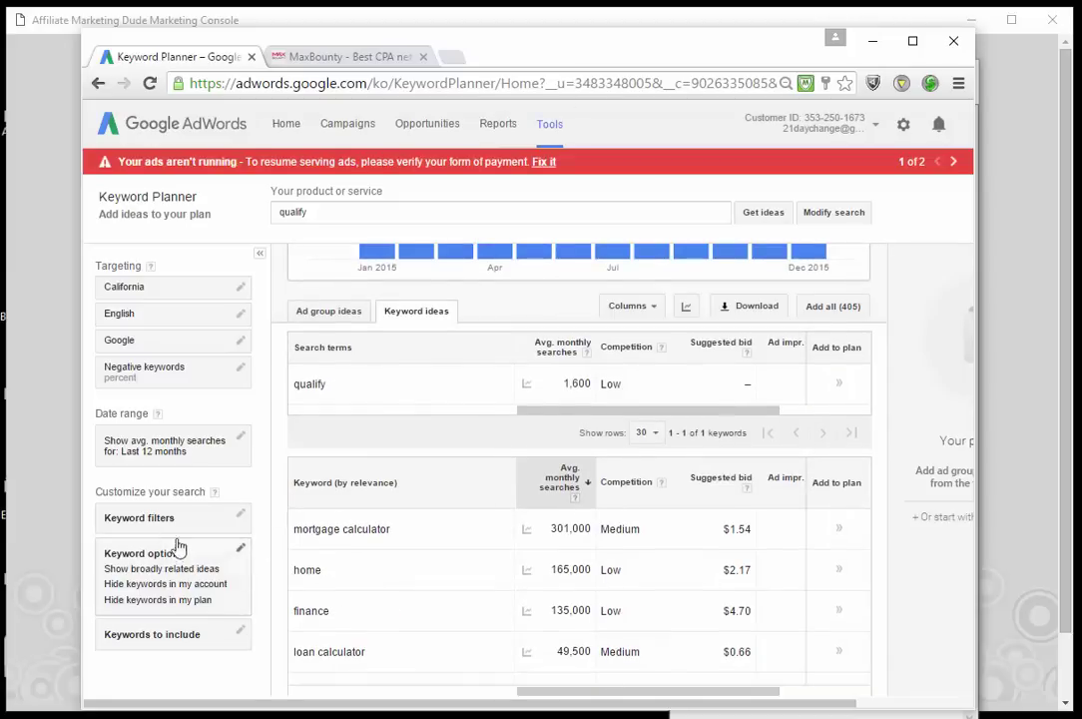
pyautogui.click(186, 581)
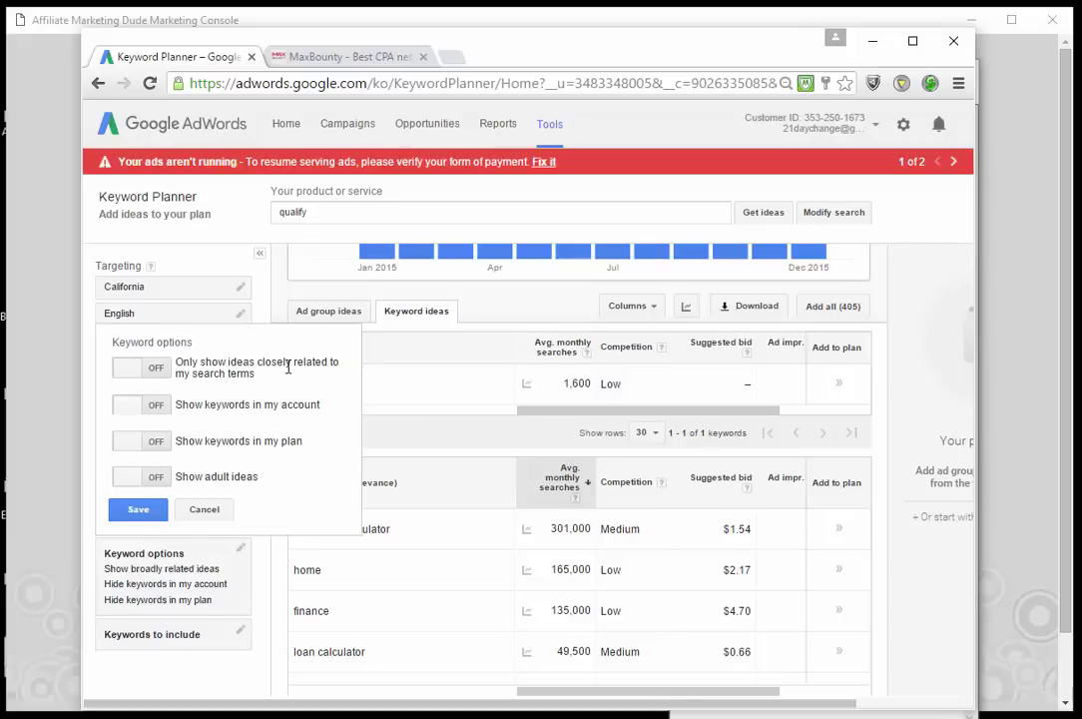
pyautogui.click(126, 372)
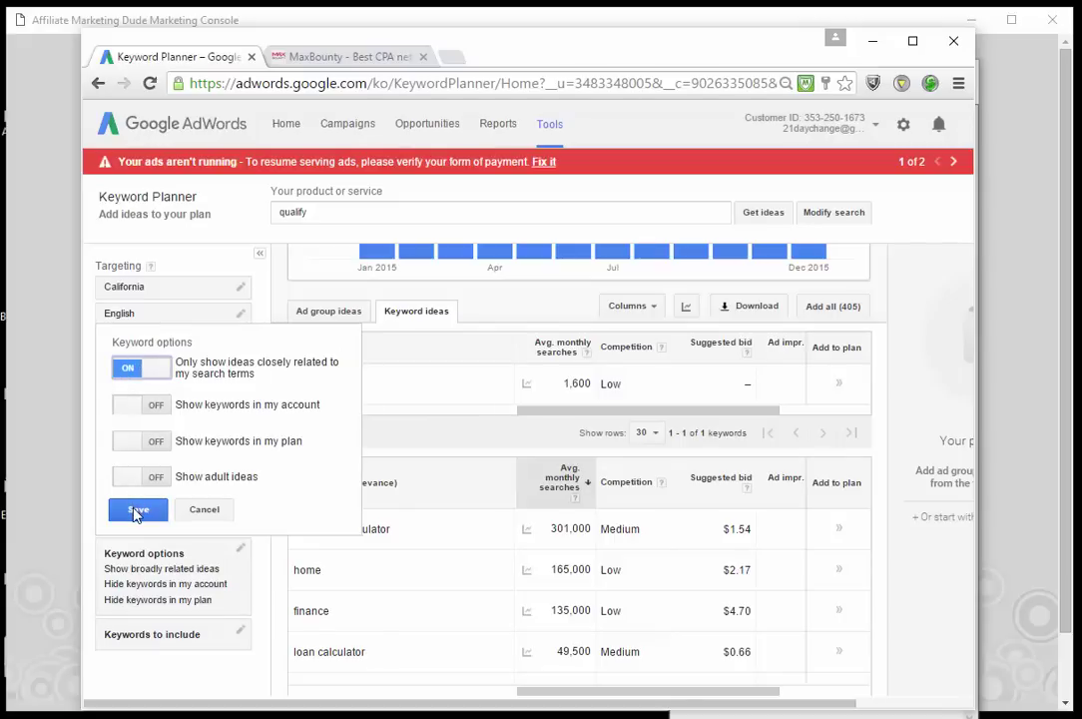
pyautogui.click(138, 509)
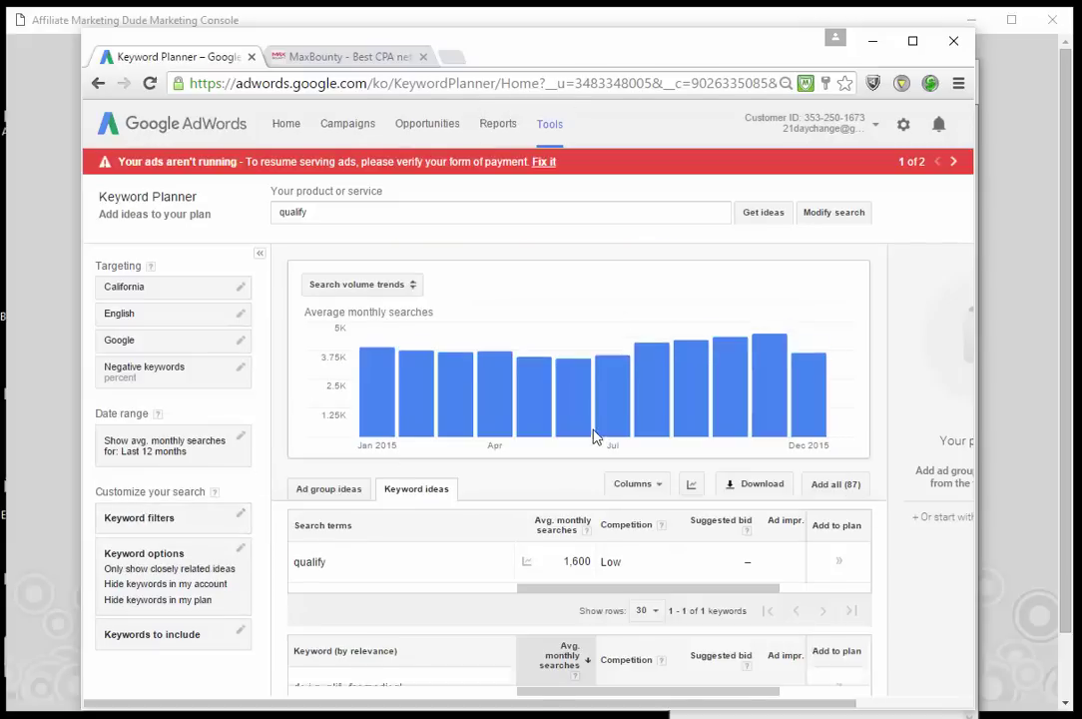
# Step: Examine the closely related "qualify" keyword ideas for California, including their search volume, competition and suggested bids
pyautogui.scroll(-1, 860, 367)
pyautogui.scroll(-1, 860, 366)
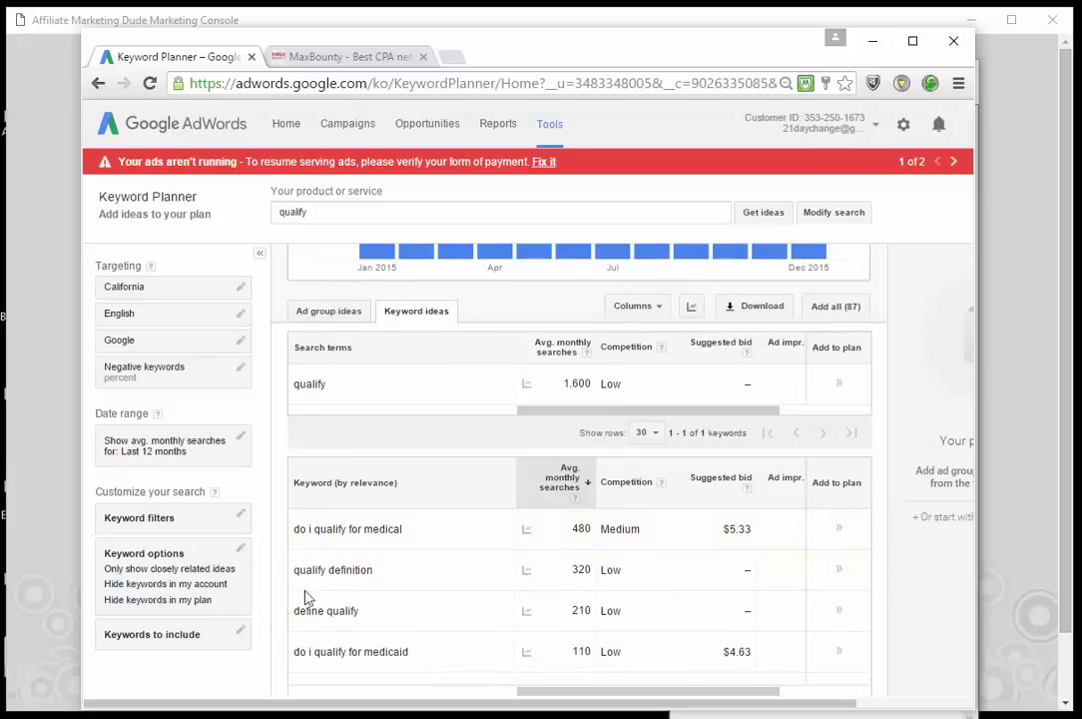
pyautogui.scroll(-1, 385, 599)
pyautogui.scroll(-2, 411, 611)
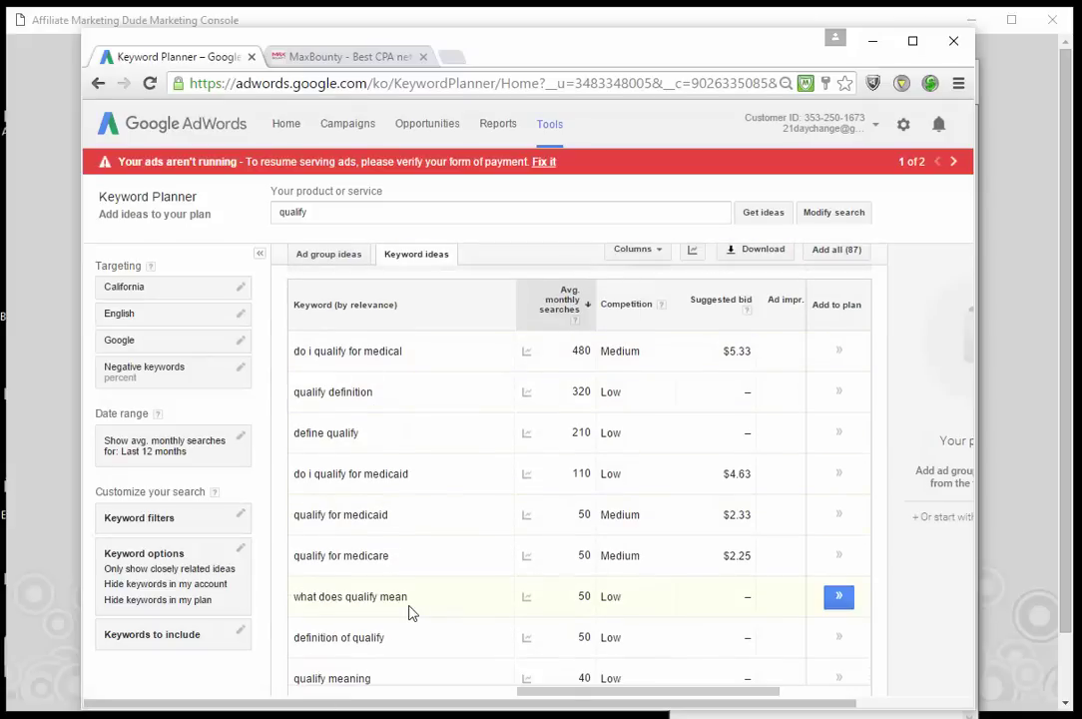
pyautogui.scroll(-2, 442, 600)
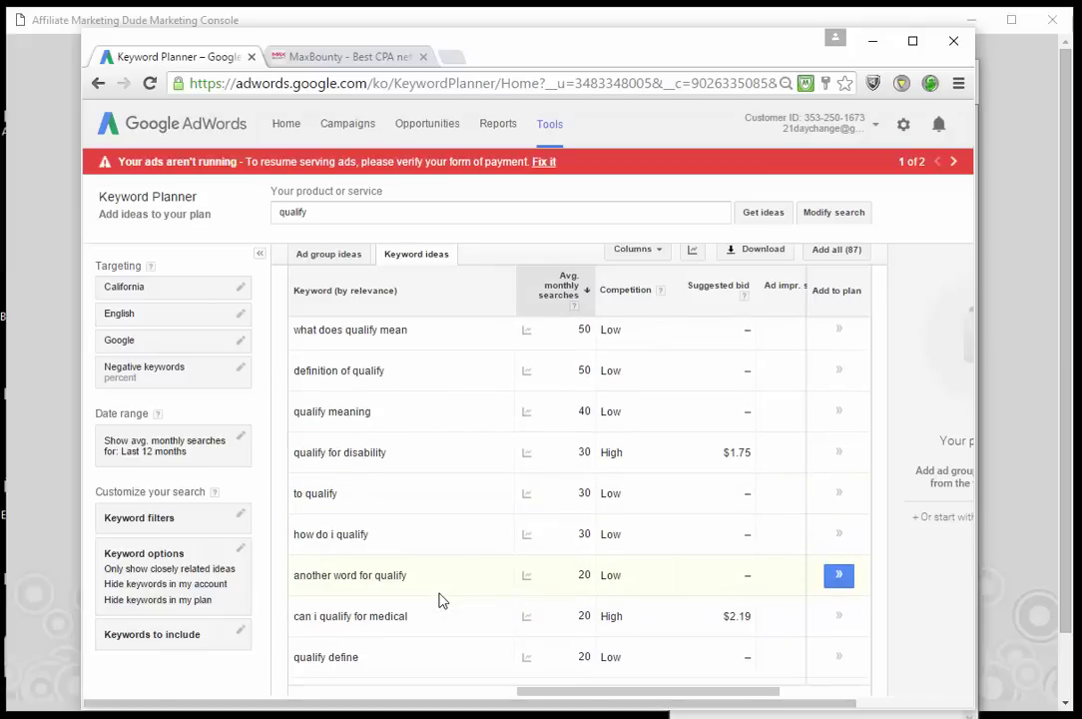
pyautogui.scroll(-2, 619, 608)
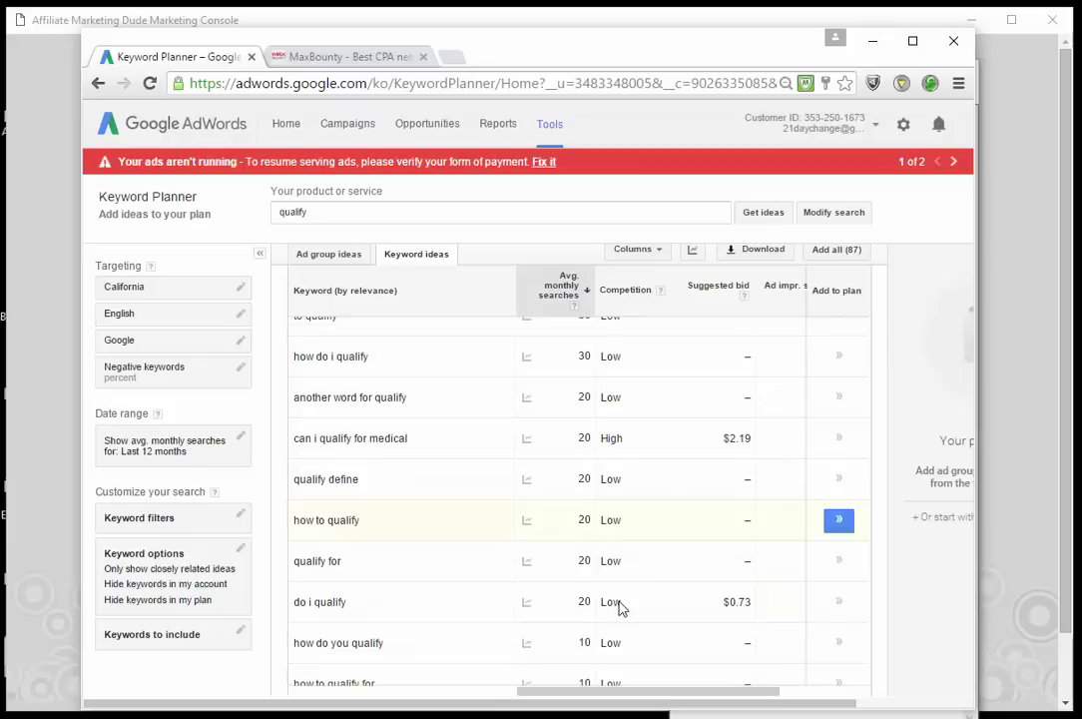
pyautogui.scroll(2, 615, 607)
pyautogui.scroll(-3, 615, 607)
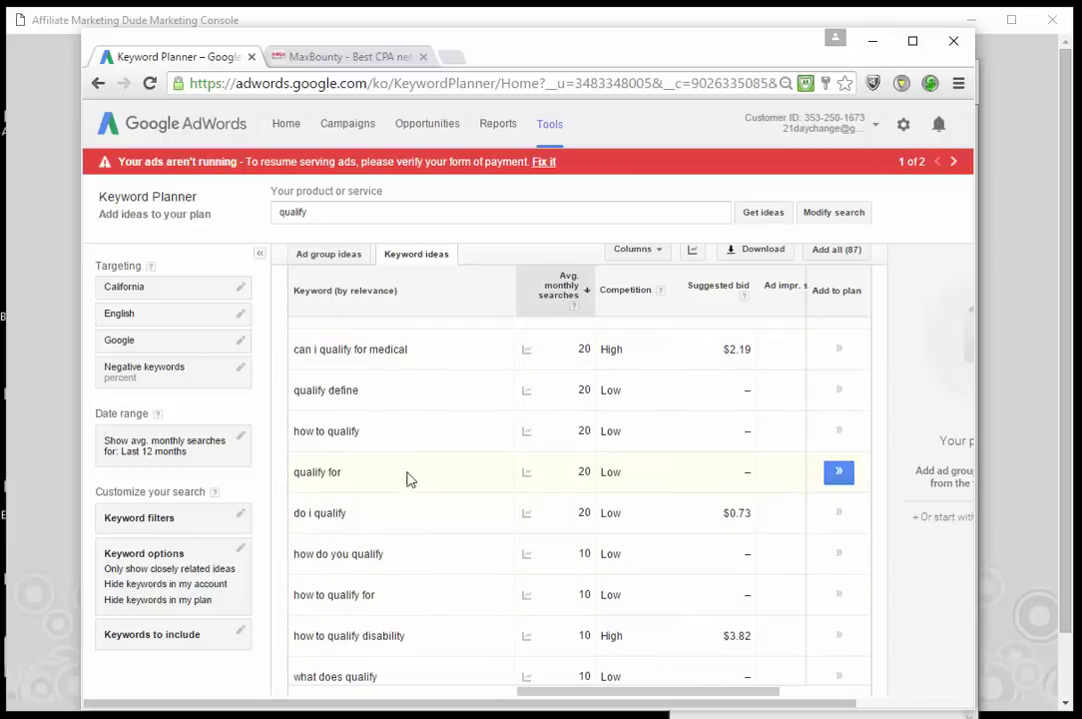
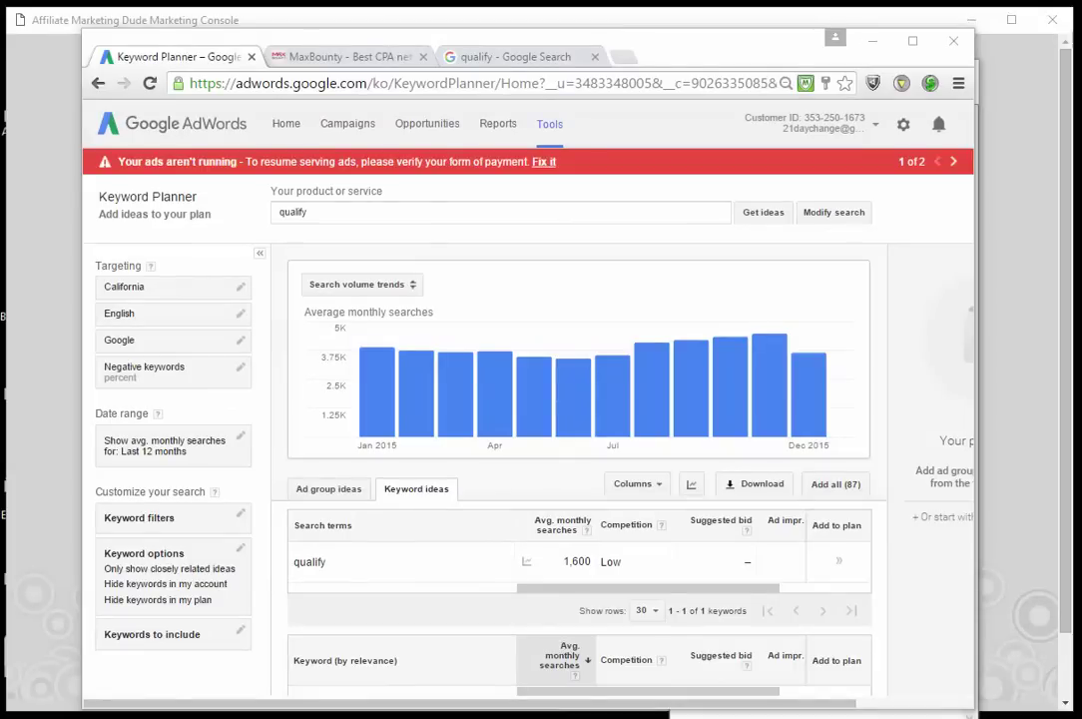
# Step: Remove California from the location targeting so the keyword ideas cover all locations
pyautogui.click(181, 292)
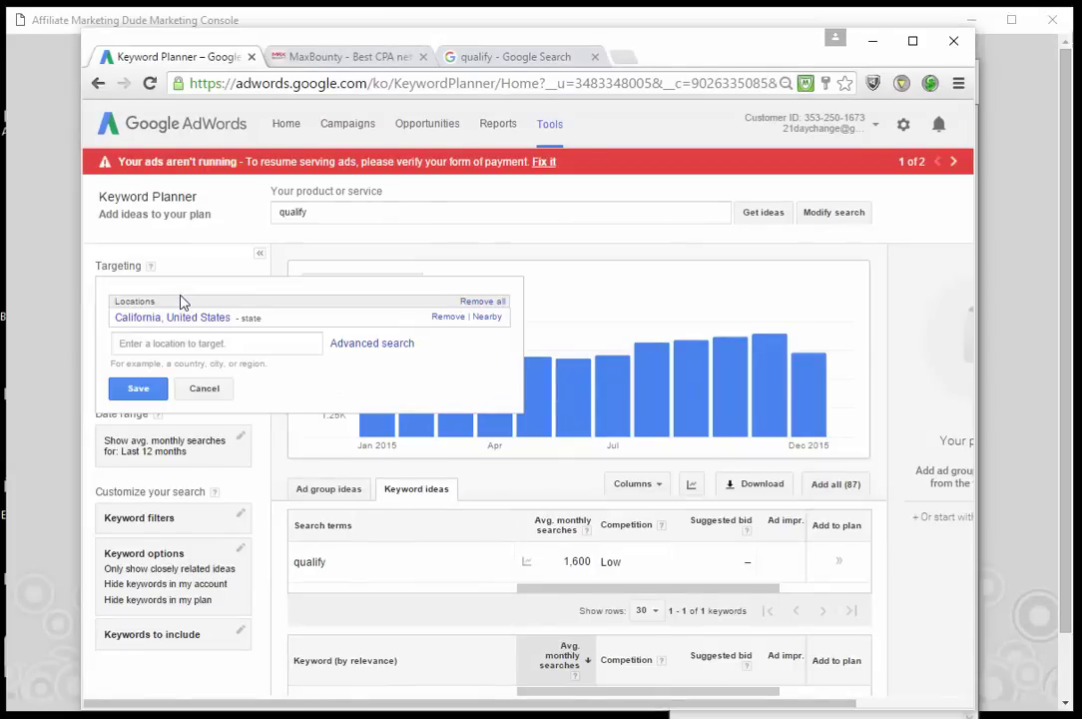
pyautogui.click(447, 316)
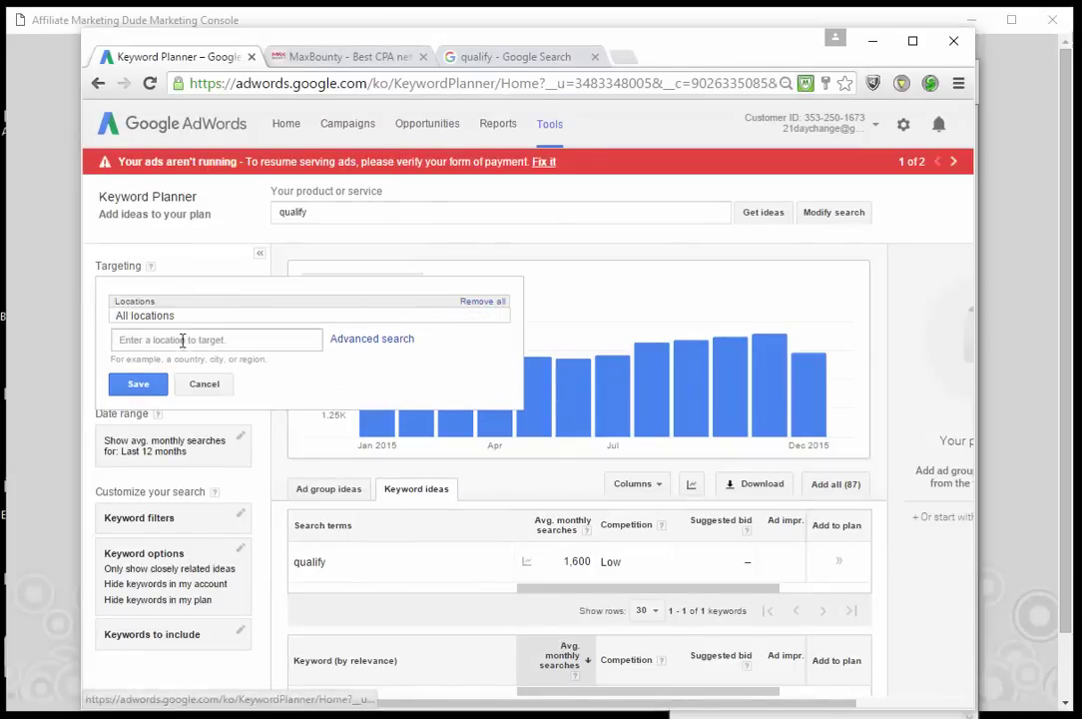
pyautogui.click(150, 385)
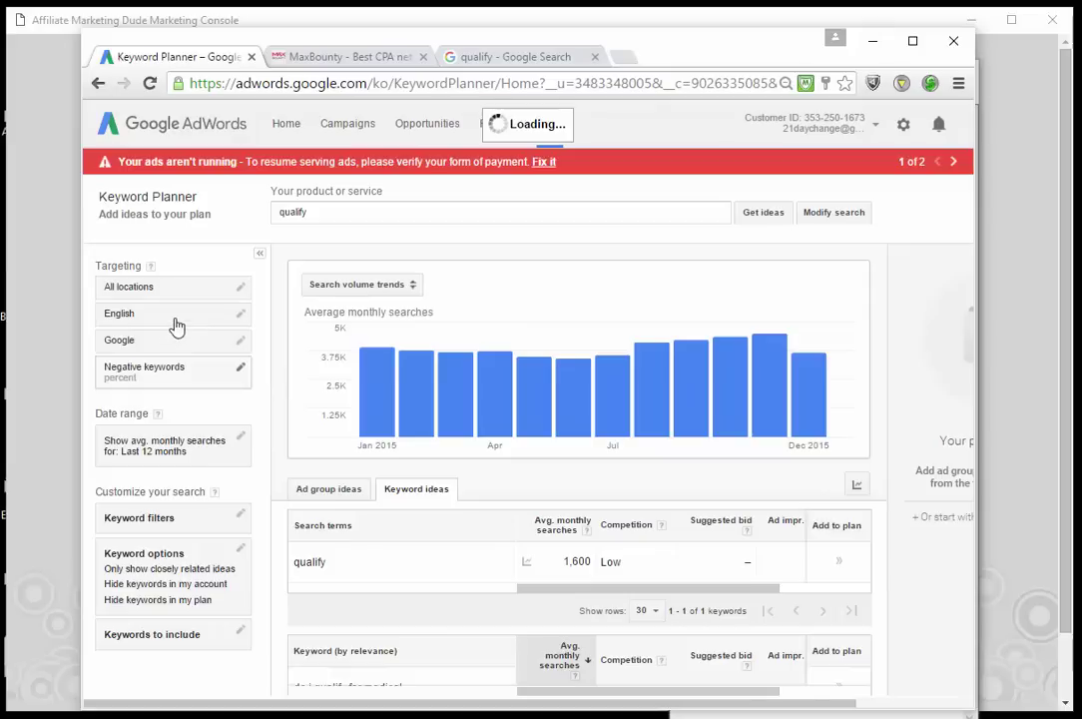
# Step: Delete "percent" from the negative keywords and save the targeting
pyautogui.click(162, 376)
pyautogui.moveTo(205, 397); pyautogui.dragTo(76, 384)
pyautogui.press('BackSpace')
pyautogui.click(150, 454)
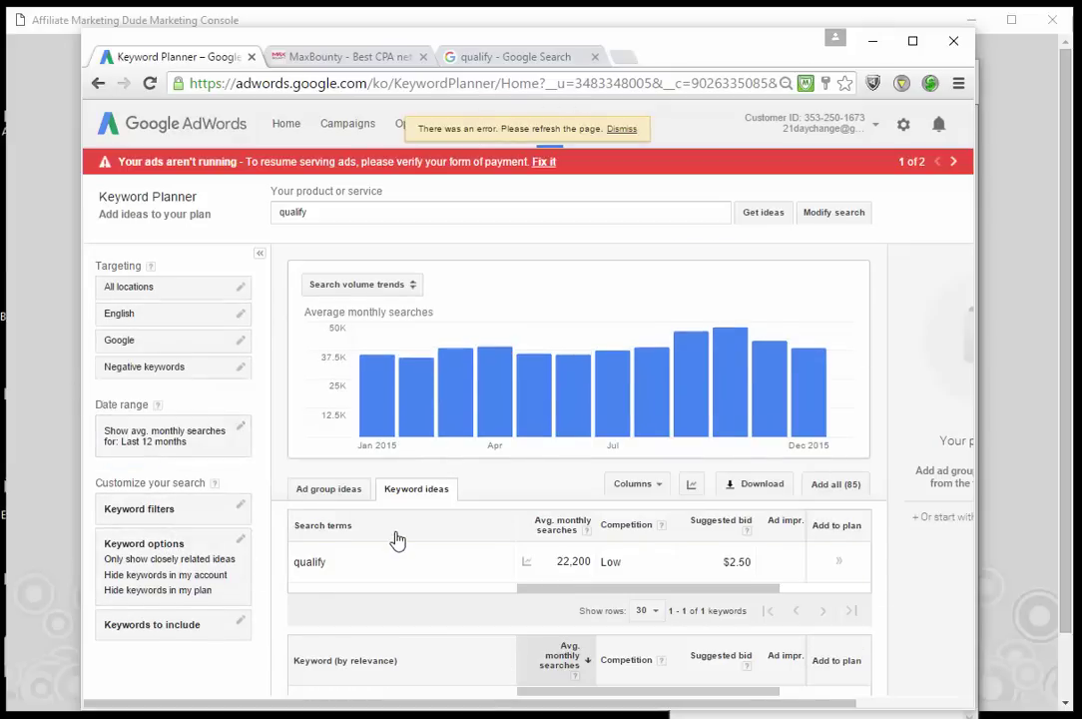
# Step: Review the "qualify" keyword ideas for all locations, comparing search volume, competition and suggested bids
pyautogui.scroll(-1, 397, 540)
pyautogui.scroll(-1, 398, 540)
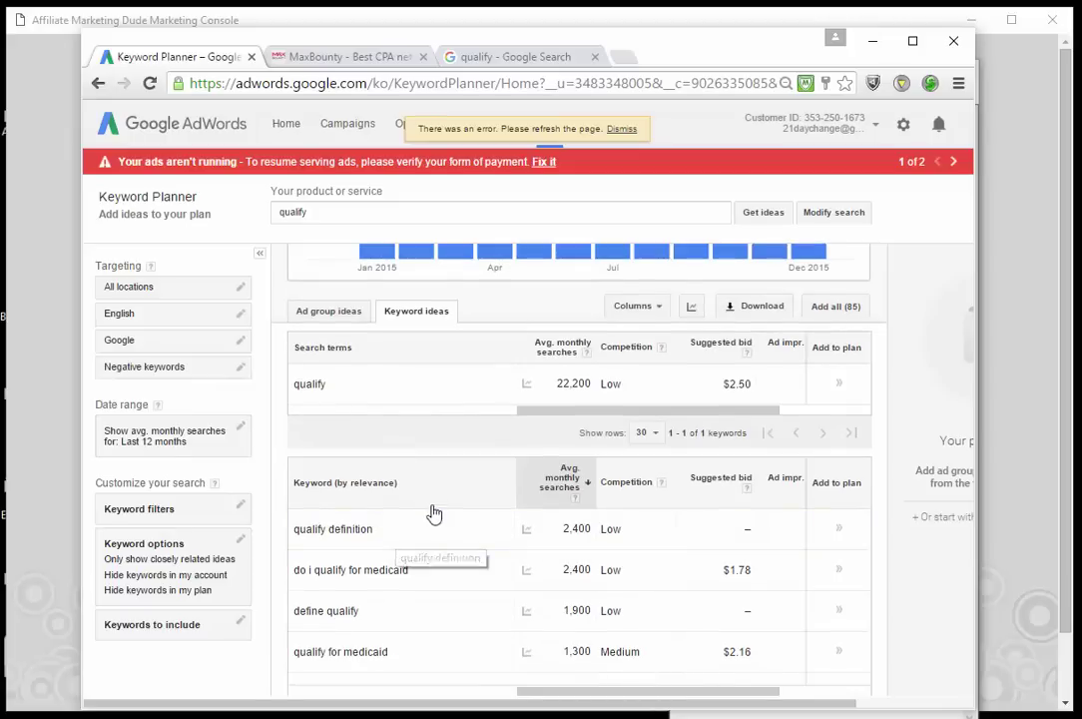
pyautogui.scroll(-2, 432, 516)
pyautogui.scroll(-2, 430, 515)
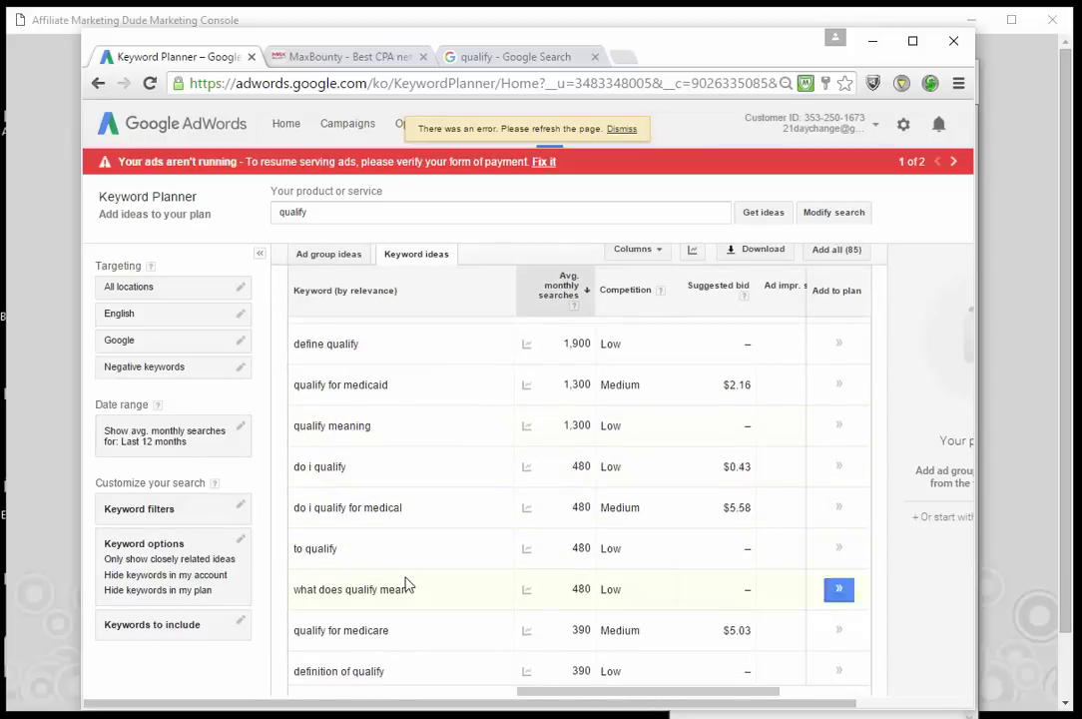
pyautogui.scroll(-1, 430, 501)
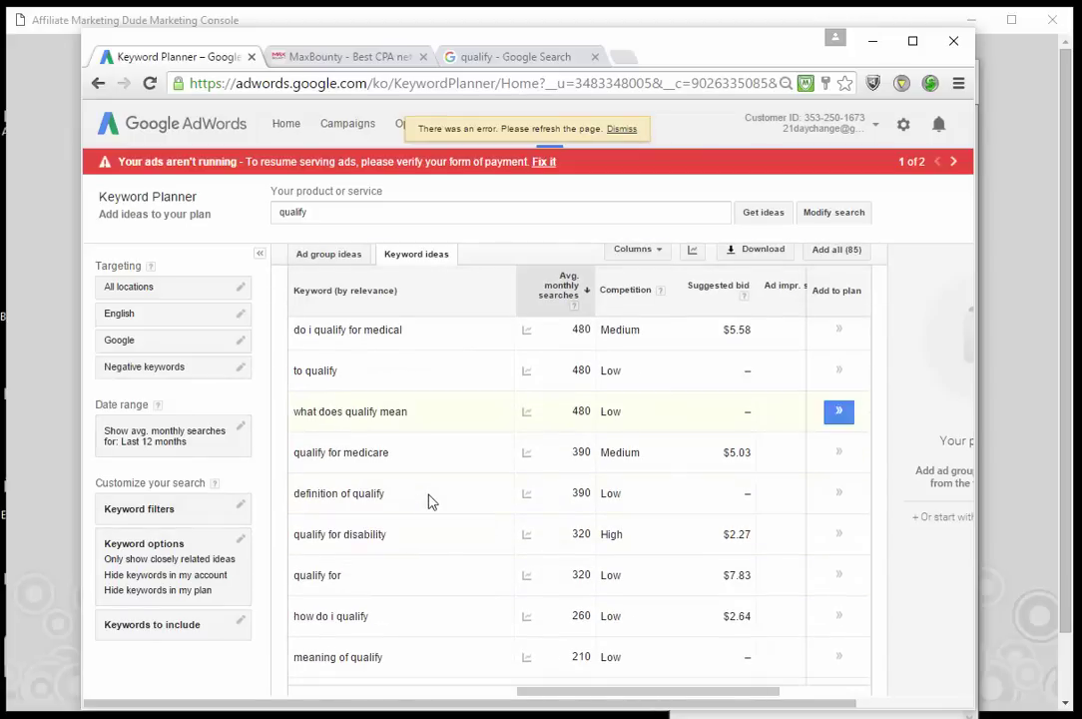
pyautogui.scroll(-1, 420, 584)
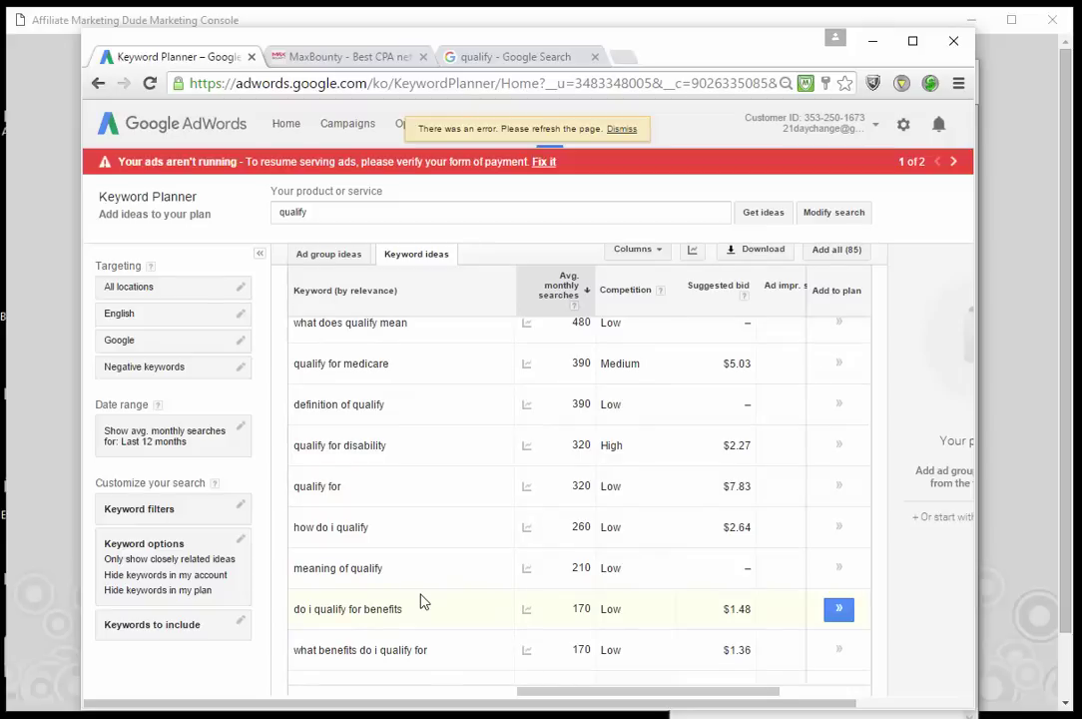
pyautogui.scroll(-3, 430, 510)
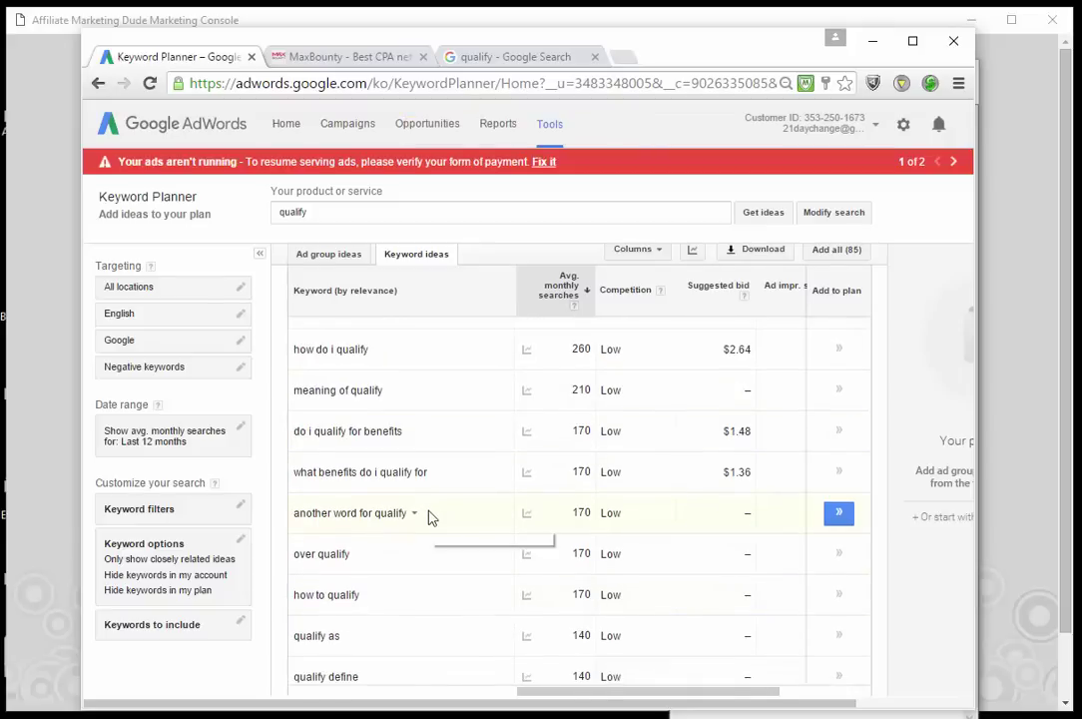
pyautogui.scroll(-1, 430, 515)
pyautogui.scroll(-2, 430, 515)
pyautogui.scroll(-2, 428, 517)
pyautogui.scroll(10, 431, 518)
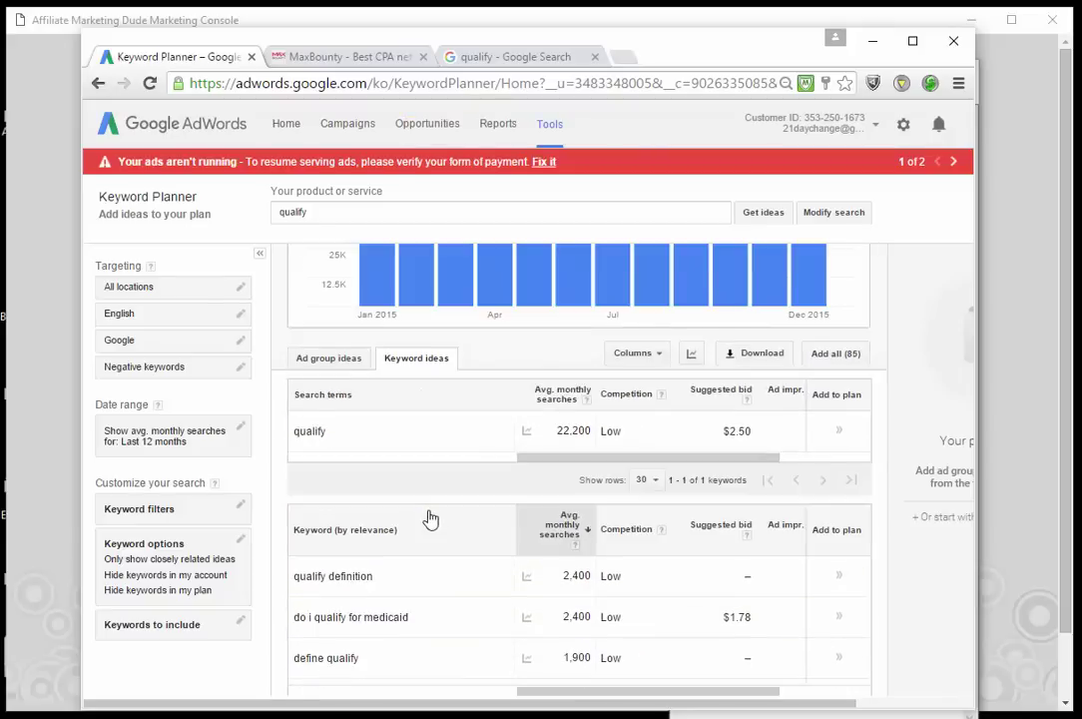
# Step: Replace the product or service term with "fha" and get its keyword ideas
pyautogui.moveTo(323, 213); pyautogui.dragTo(237, 212)
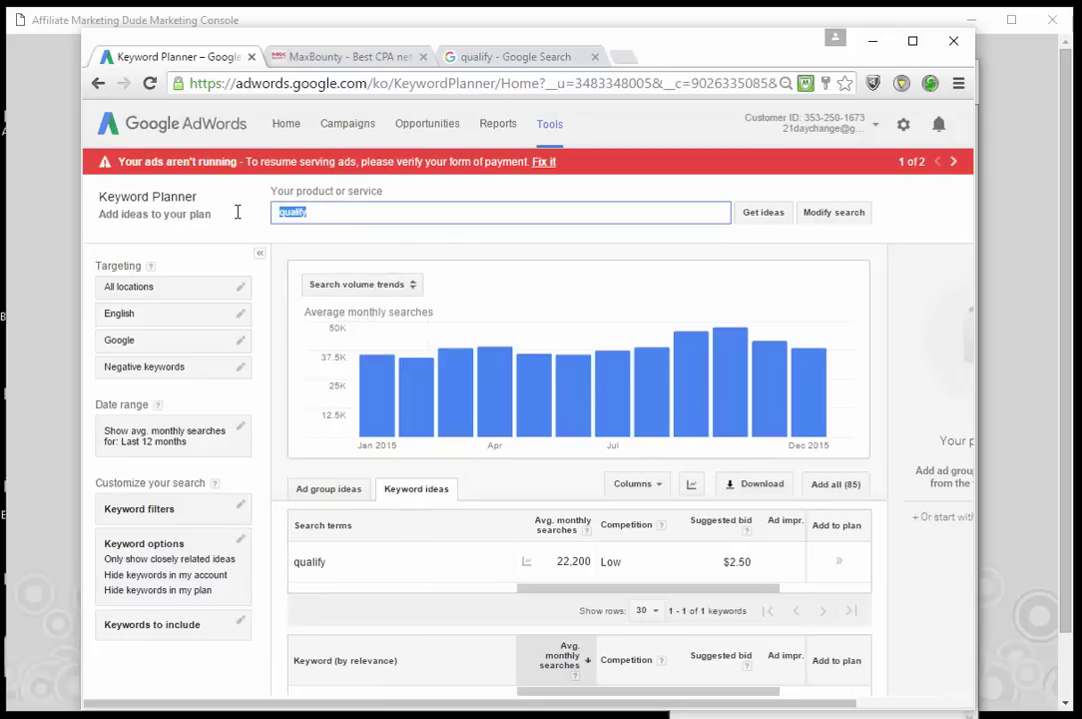
pyautogui.write('t')
pyautogui.write('ha')
pyautogui.click(755, 226)
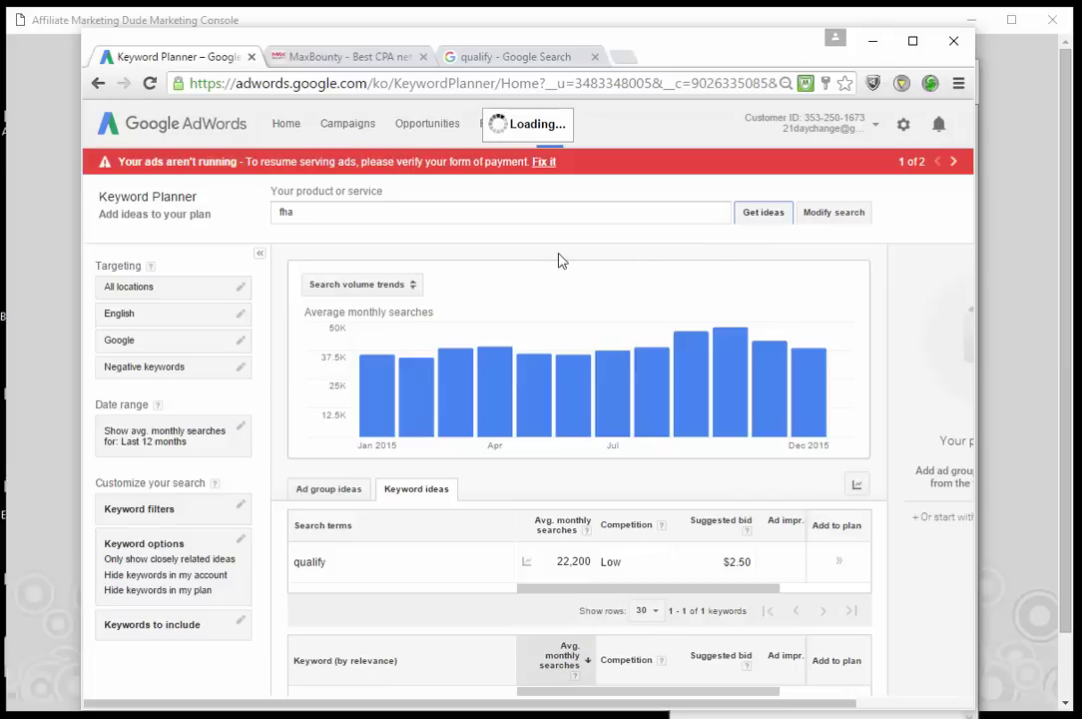
# Step: Examine the "fha" keyword ideas, including "fha loan requirements", for monthly searches, competition and suggested bids
pyautogui.scroll(-2, 490, 305)
pyautogui.scroll(-1, 489, 305)
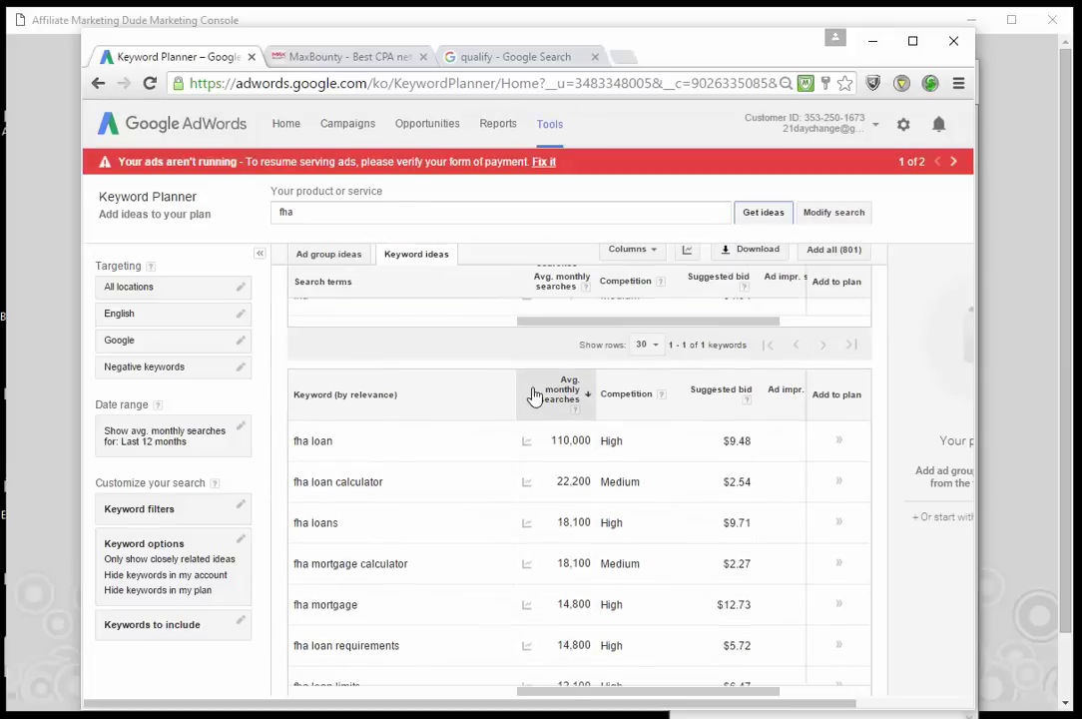
pyautogui.moveTo(430, 657); pyautogui.dragTo(295, 659)
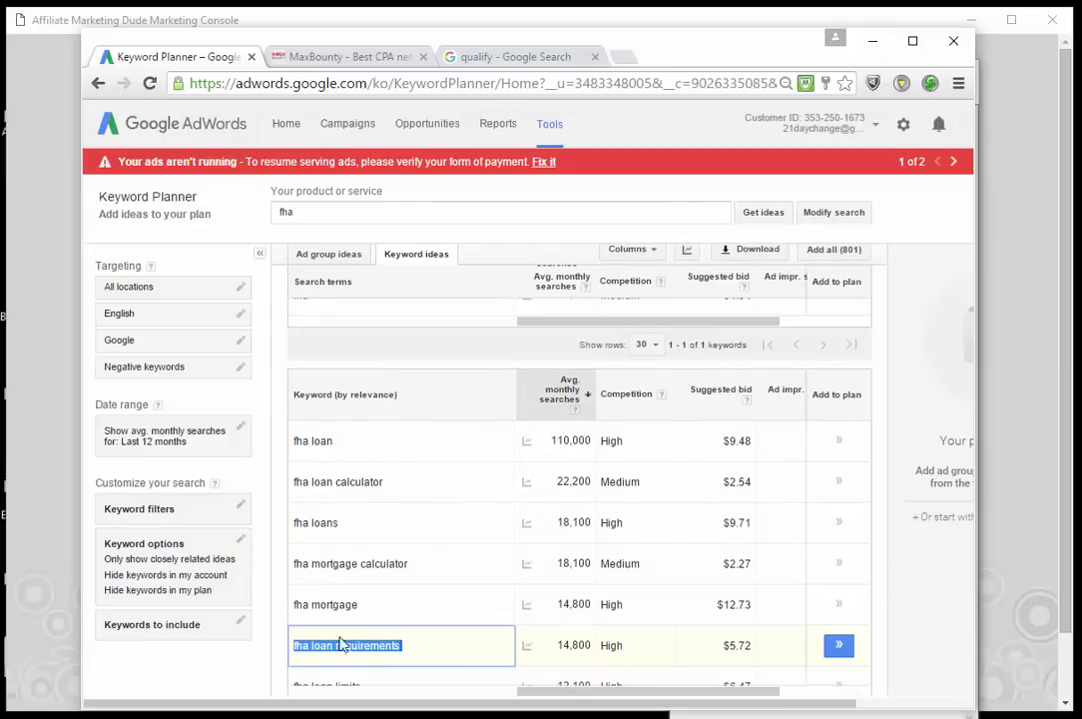
pyautogui.scroll(-1, 421, 645)
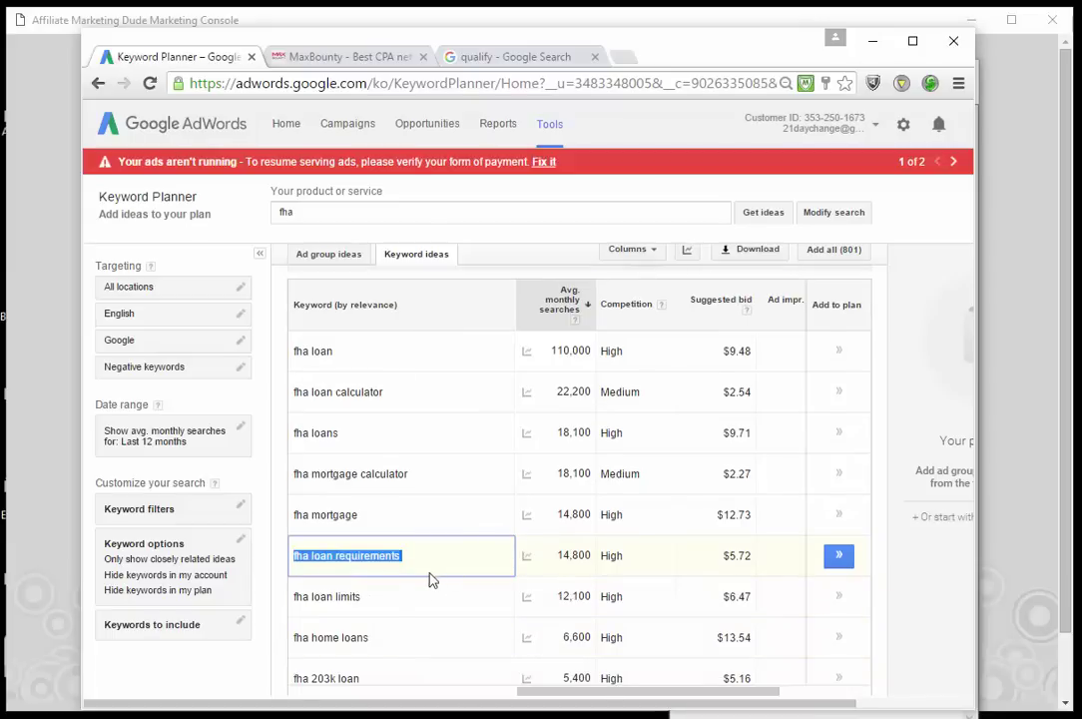
pyautogui.scroll(-2, 408, 610)
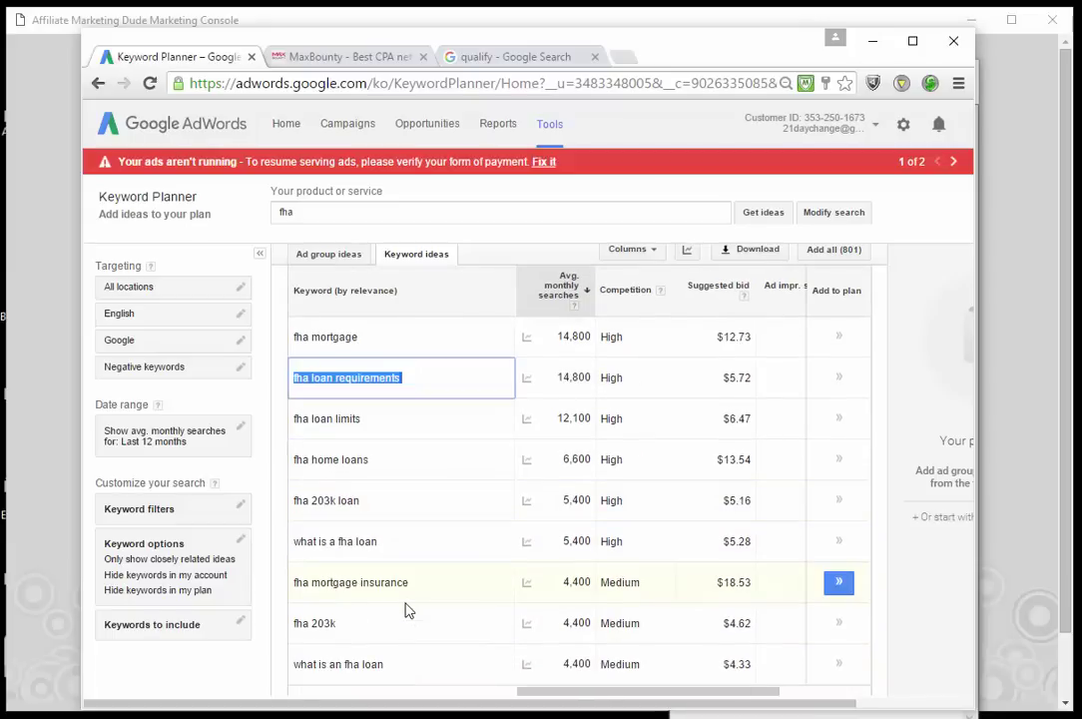
pyautogui.scroll(-1, 407, 610)
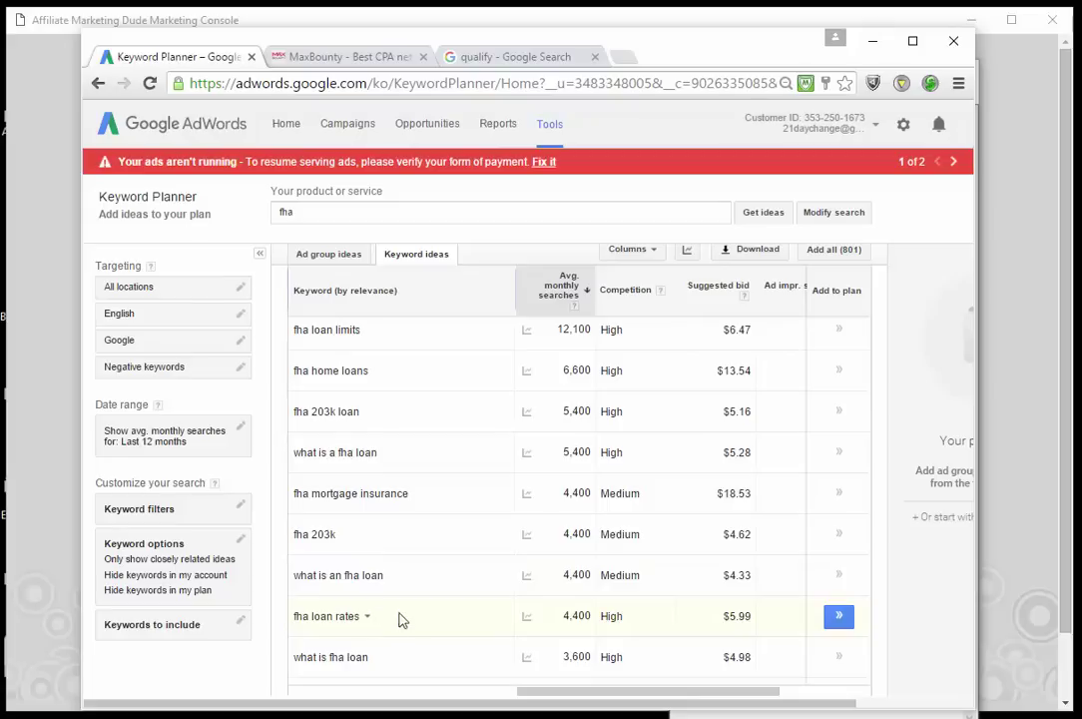
pyautogui.scroll(-1, 457, 621)
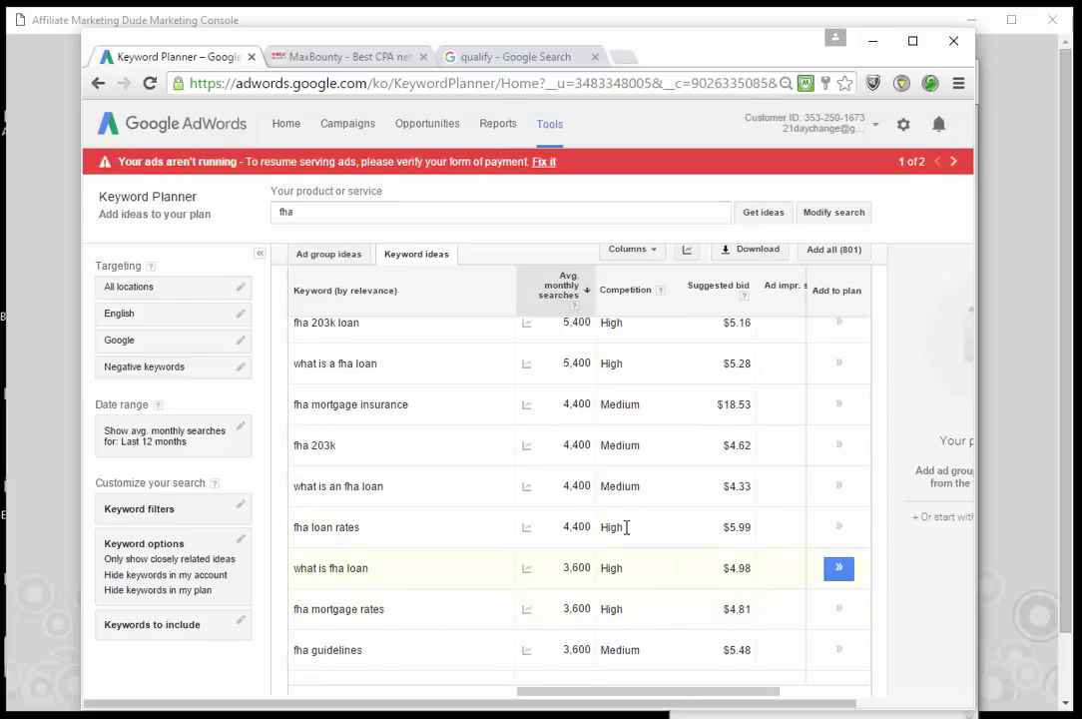
pyautogui.scroll(-2, 616, 594)
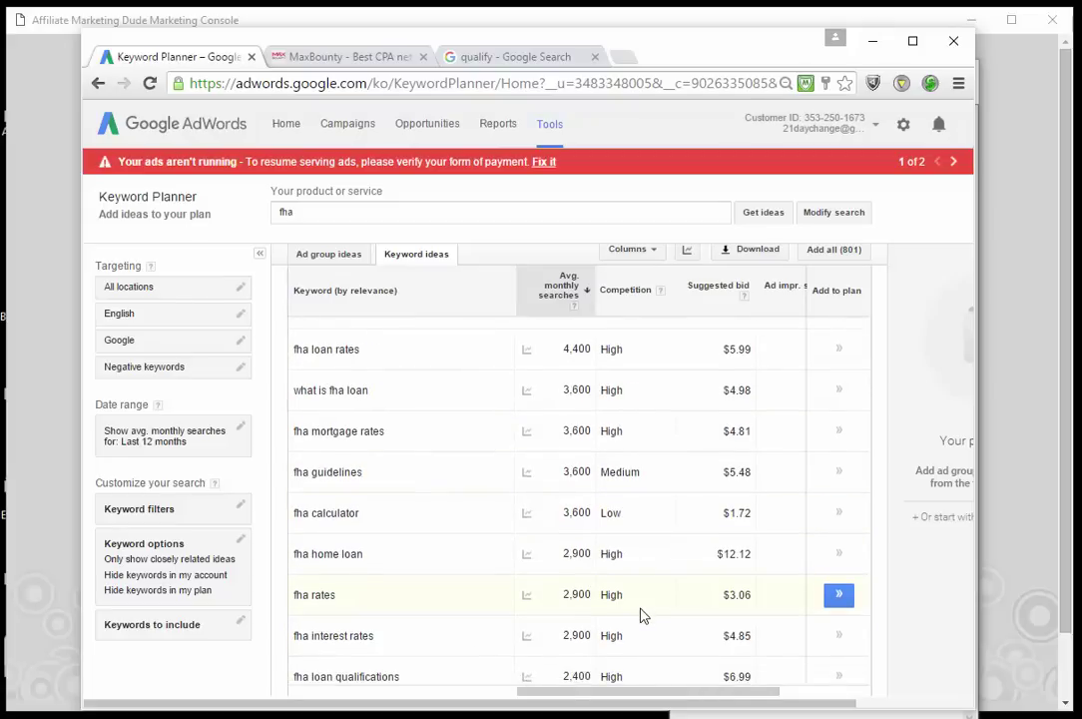
# Step: Take the "fha calculator" keyword from the keyword ideas and search Google for it
pyautogui.moveTo(361, 514); pyautogui.dragTo(292, 516)
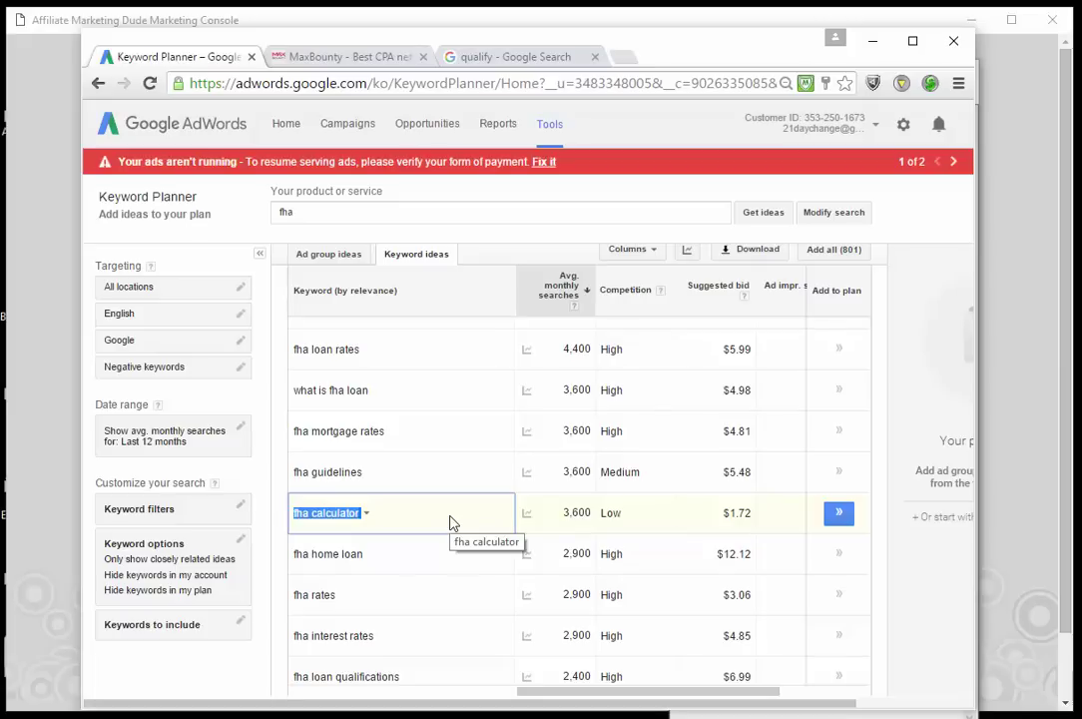
pyautogui.moveTo(527, 553)
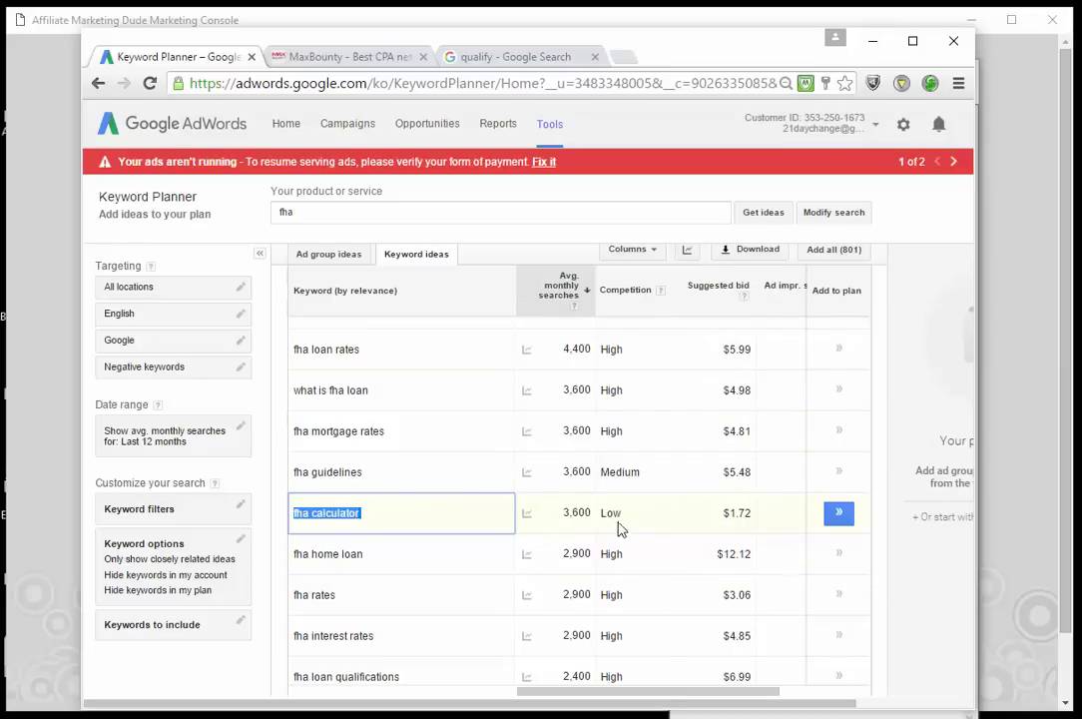
pyautogui.click(483, 60)
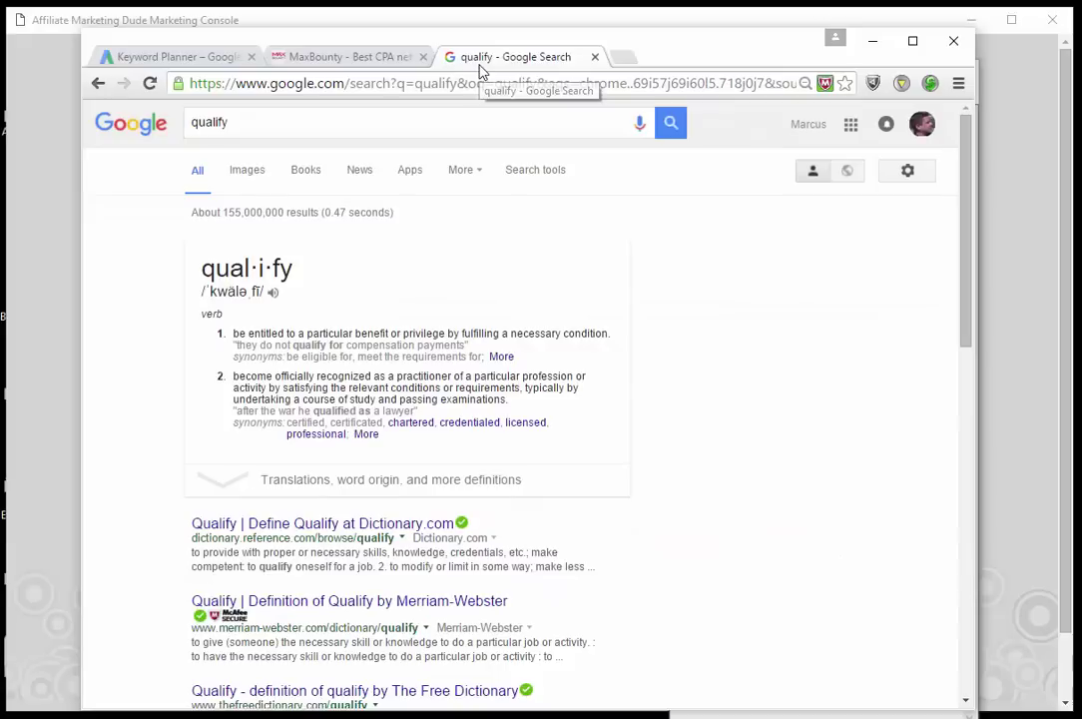
pyautogui.moveTo(353, 130); pyautogui.dragTo(166, 123)
pyautogui.write('fha calculator')
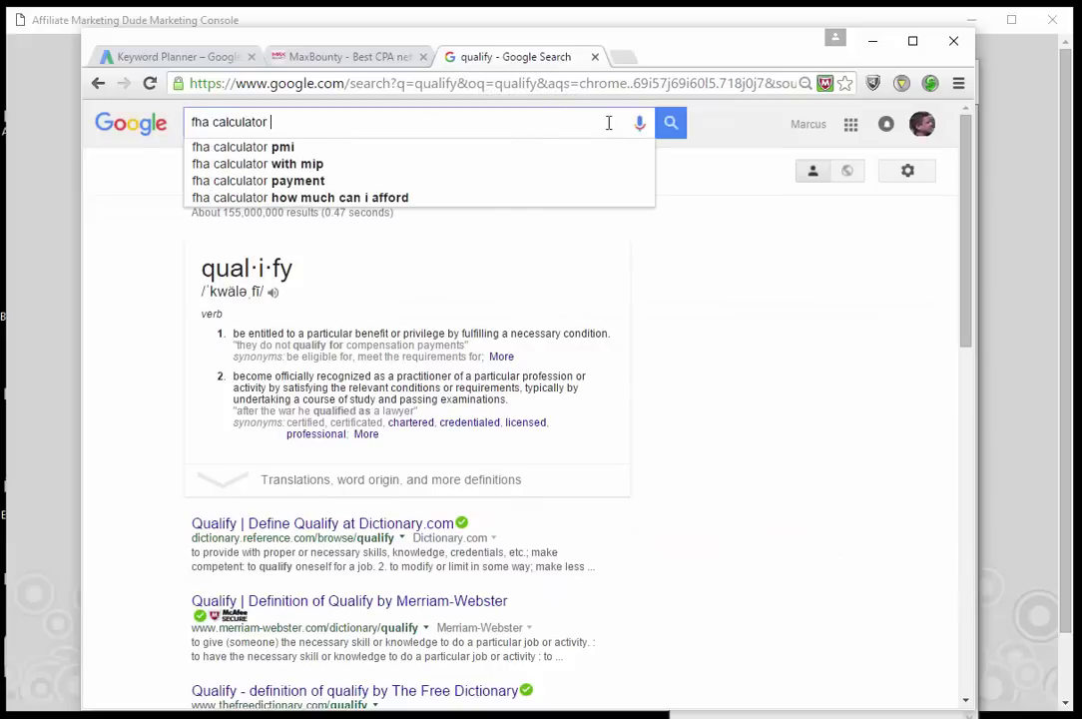
pyautogui.click(671, 123)
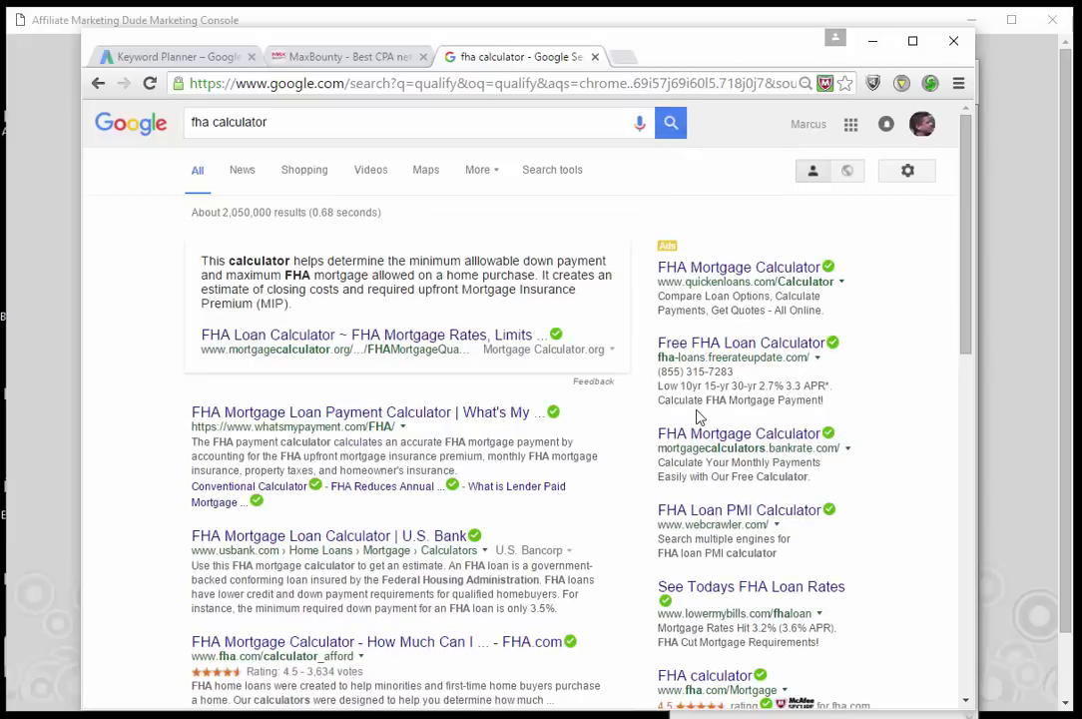
# Step: Review the ads shown for "fha calculator" and open WebCrawler's "FHA Loan PMI Calculator" ad
pyautogui.scroll(-1, 843, 490)
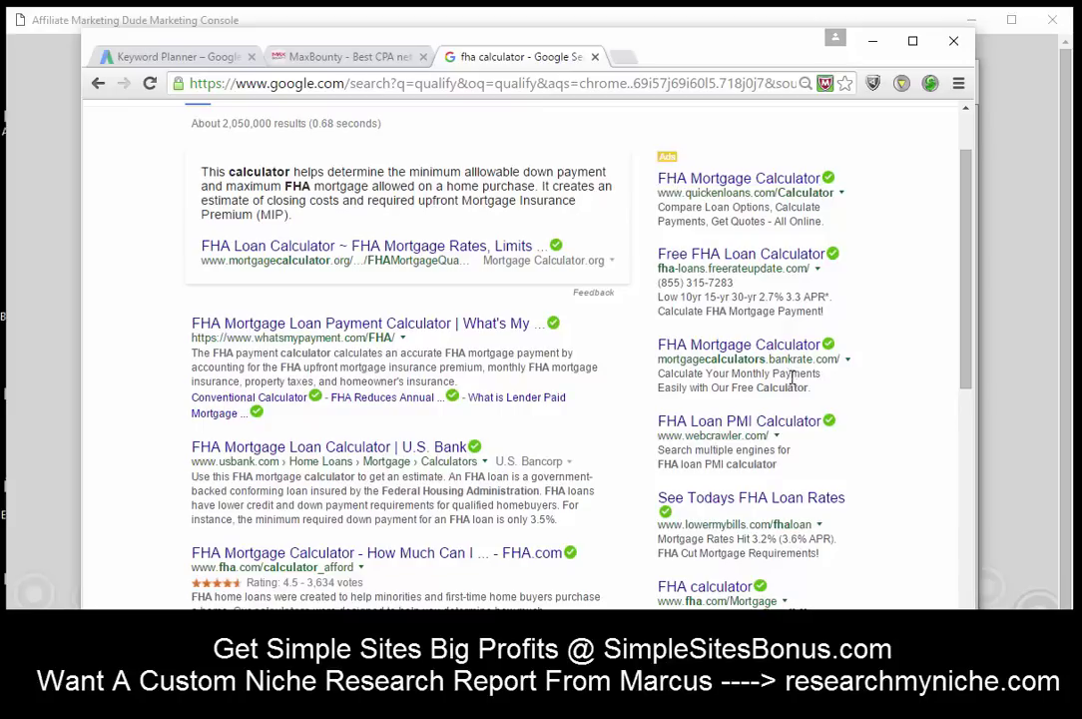
pyautogui.scroll(-1, 715, 517)
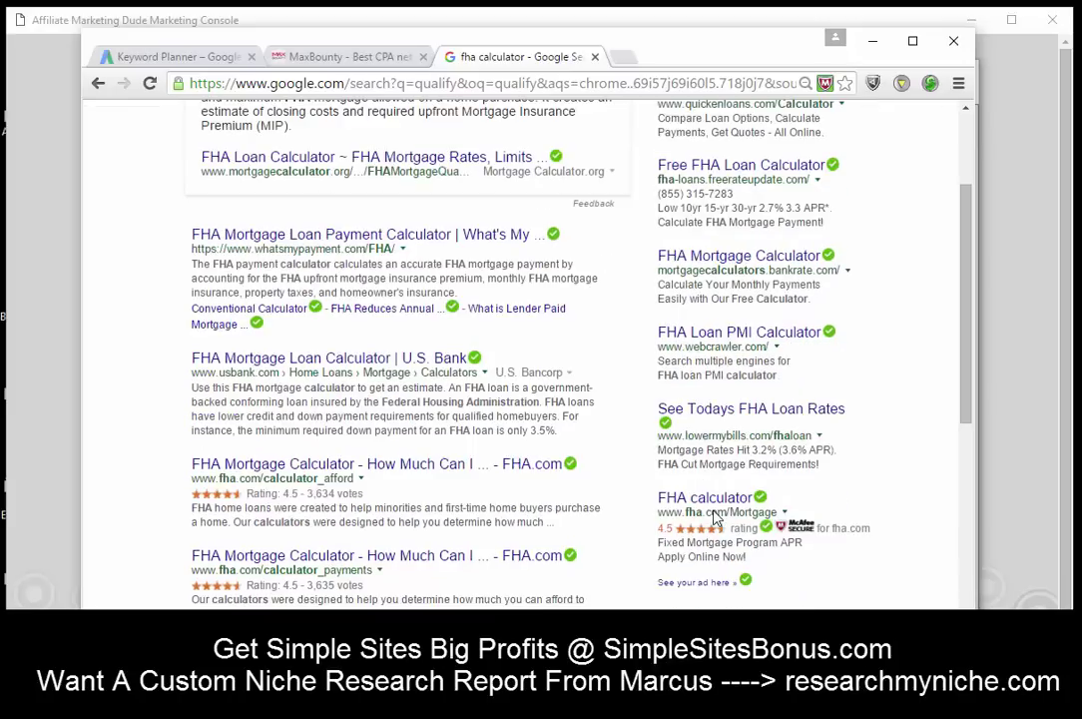
pyautogui.scroll(1, 858, 520)
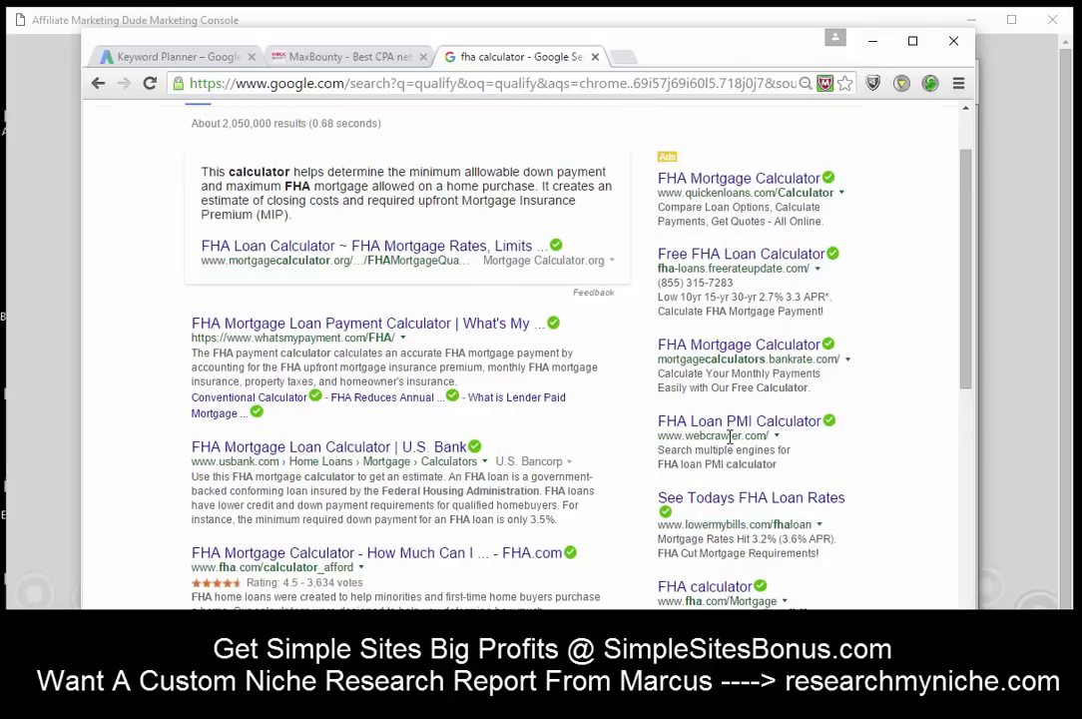
pyautogui.moveTo(768, 436); pyautogui.dragTo(688, 429)
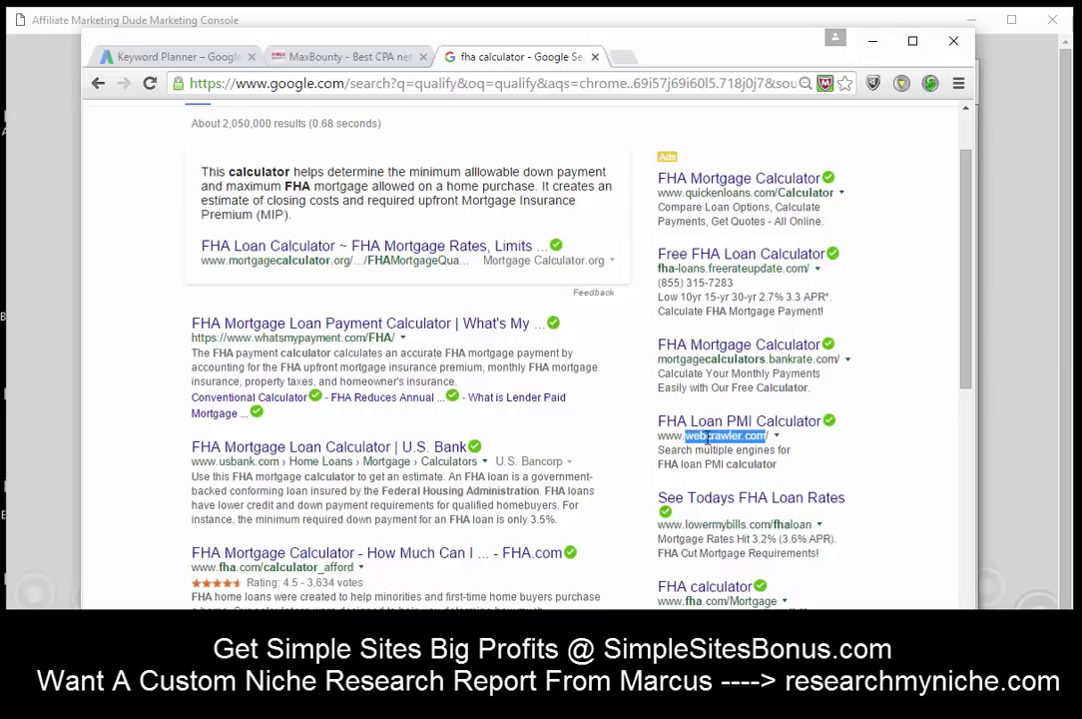
pyautogui.click(794, 428)
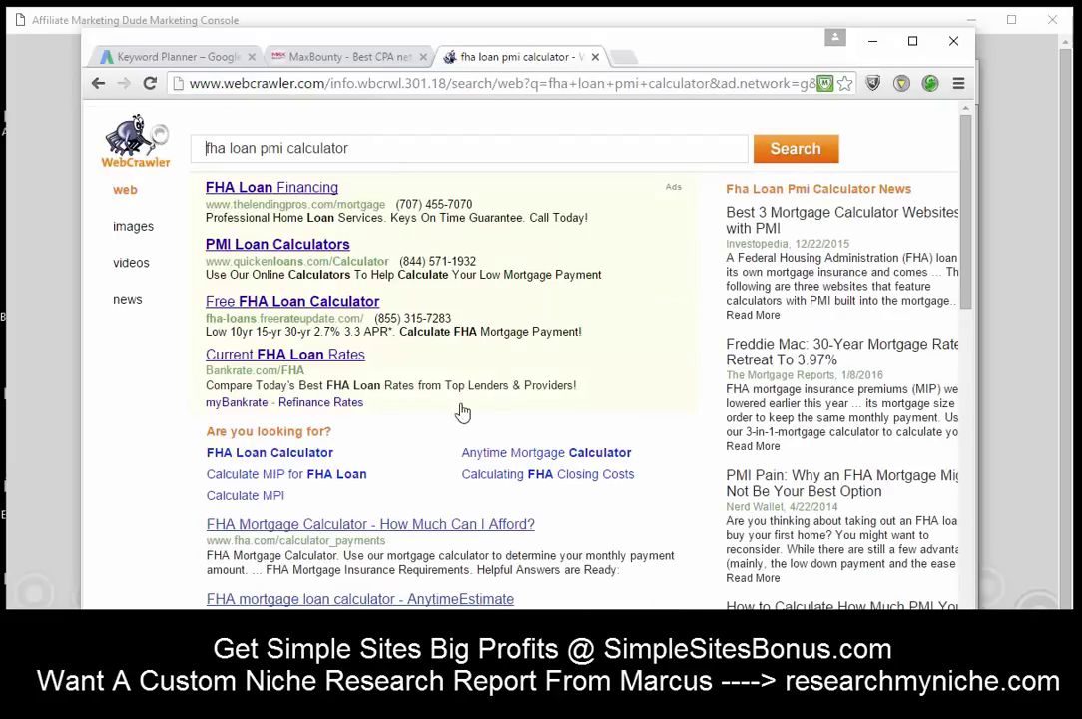
# Step: Return to the Google results for "fha calculator" and open their second page
pyautogui.click(98, 84)
pyautogui.scroll(-10, 632, 422)
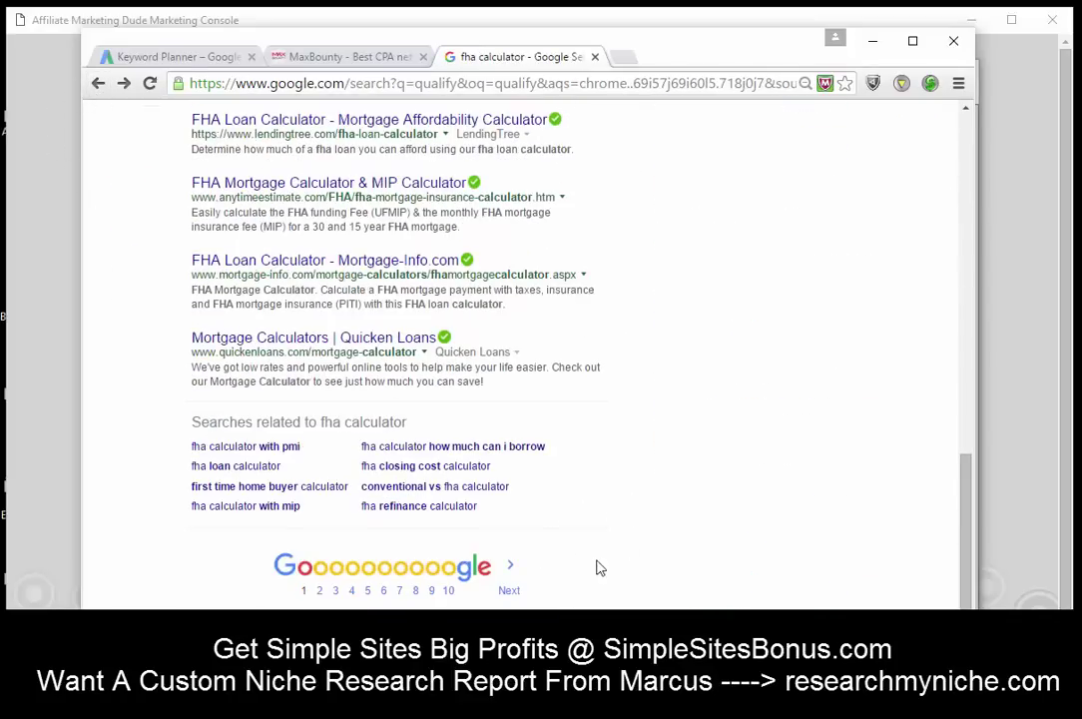
pyautogui.click(507, 588)
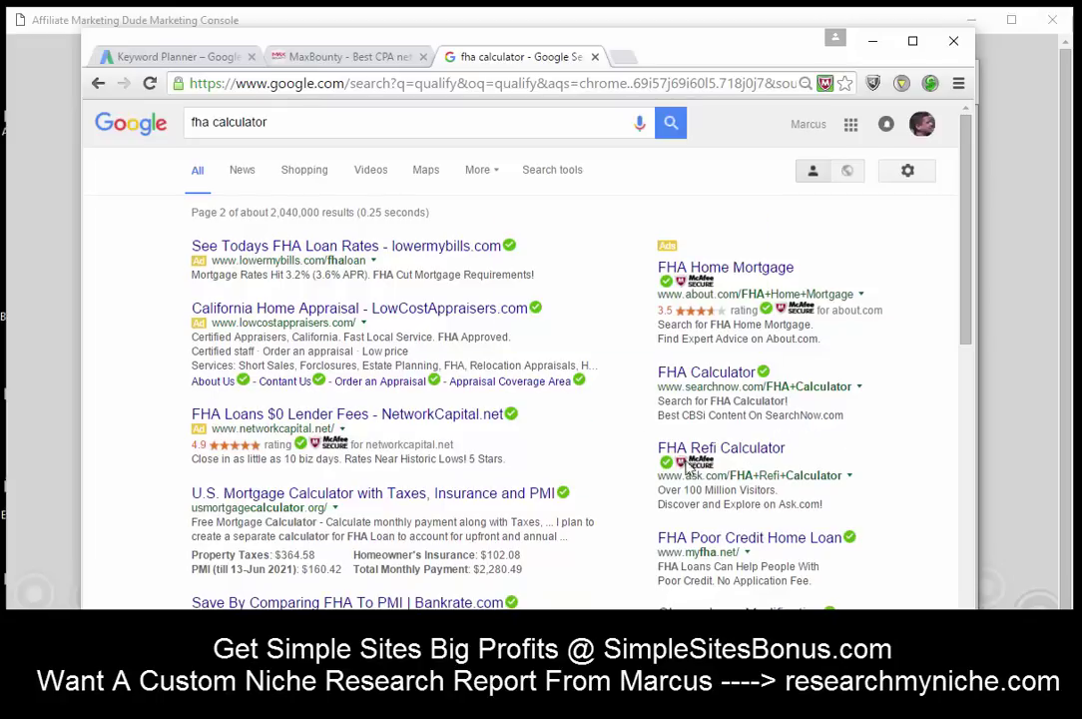
# Step: Compare the "fha calculator" competition and suggested bid in Keyword Planner with the commission rate of the GoFreeCredit.com campaign on MaxBounty
pyautogui.click(138, 56)
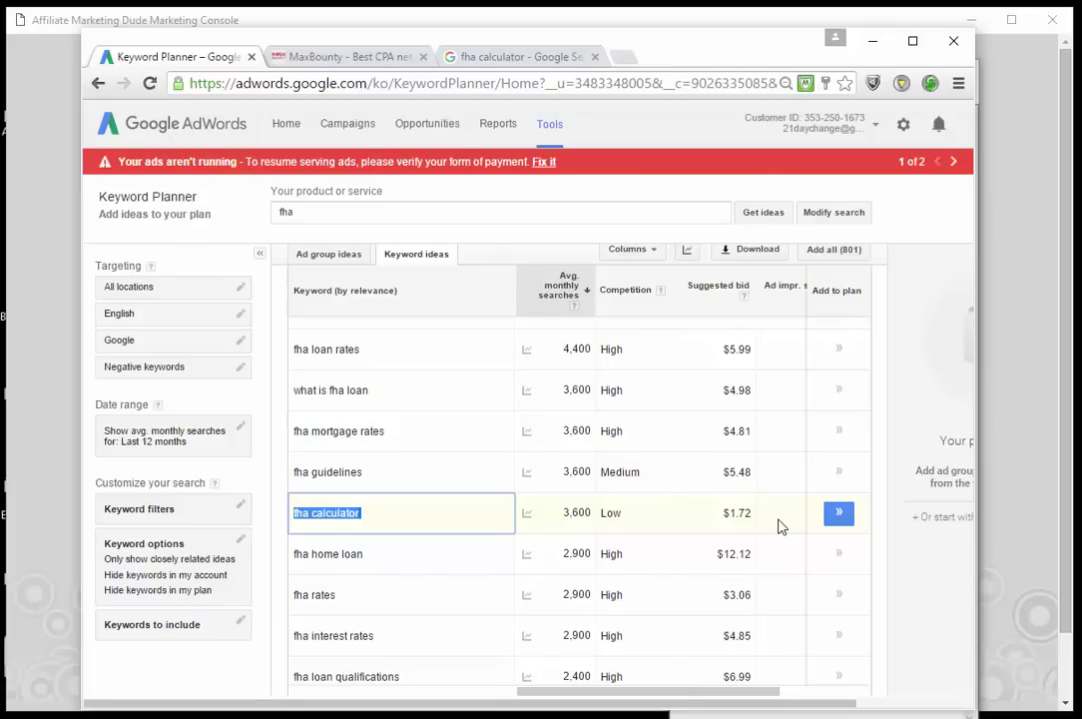
pyautogui.moveTo(527, 512)
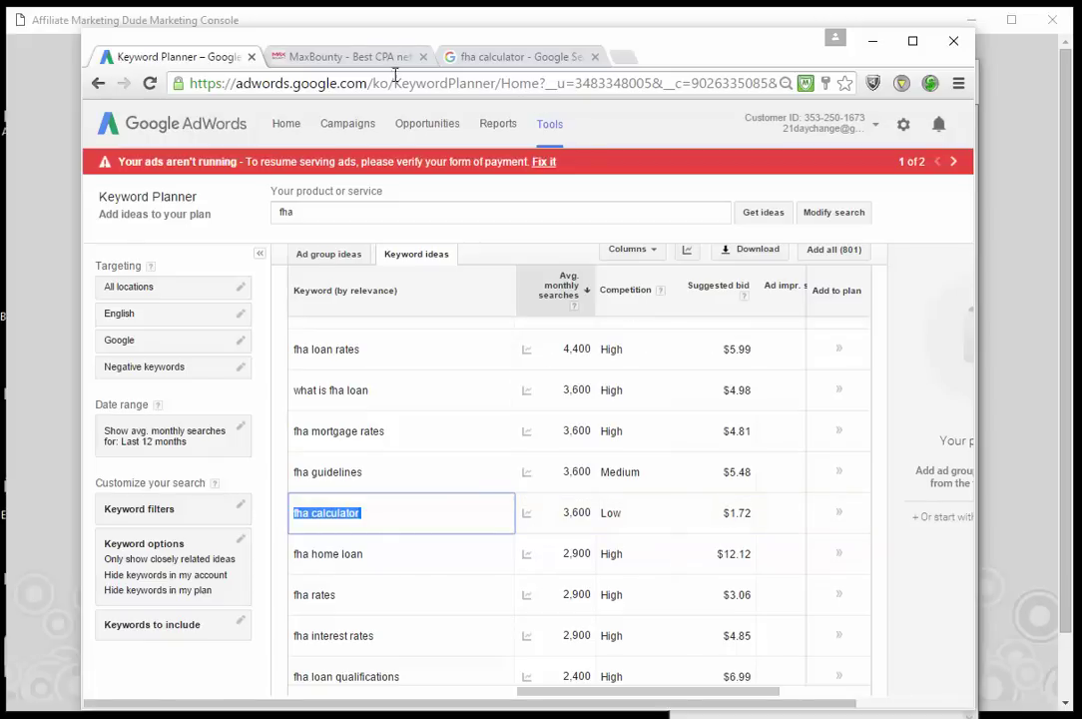
pyautogui.click(370, 58)
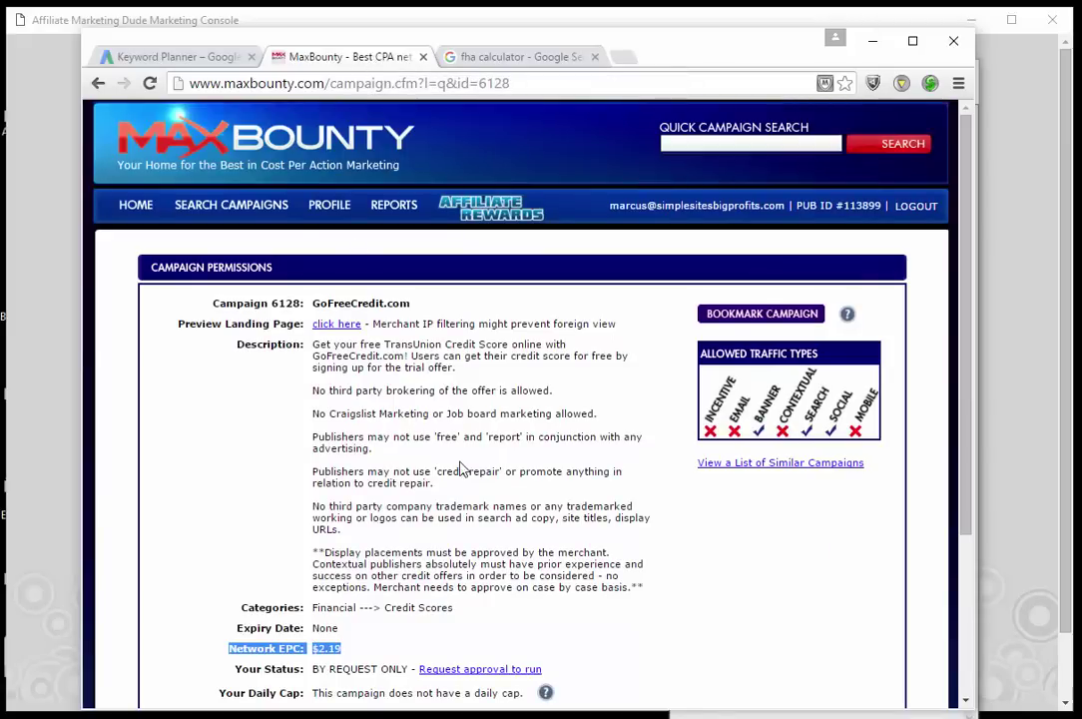
pyautogui.scroll(-1, 507, 520)
pyautogui.scroll(-1, 507, 520)
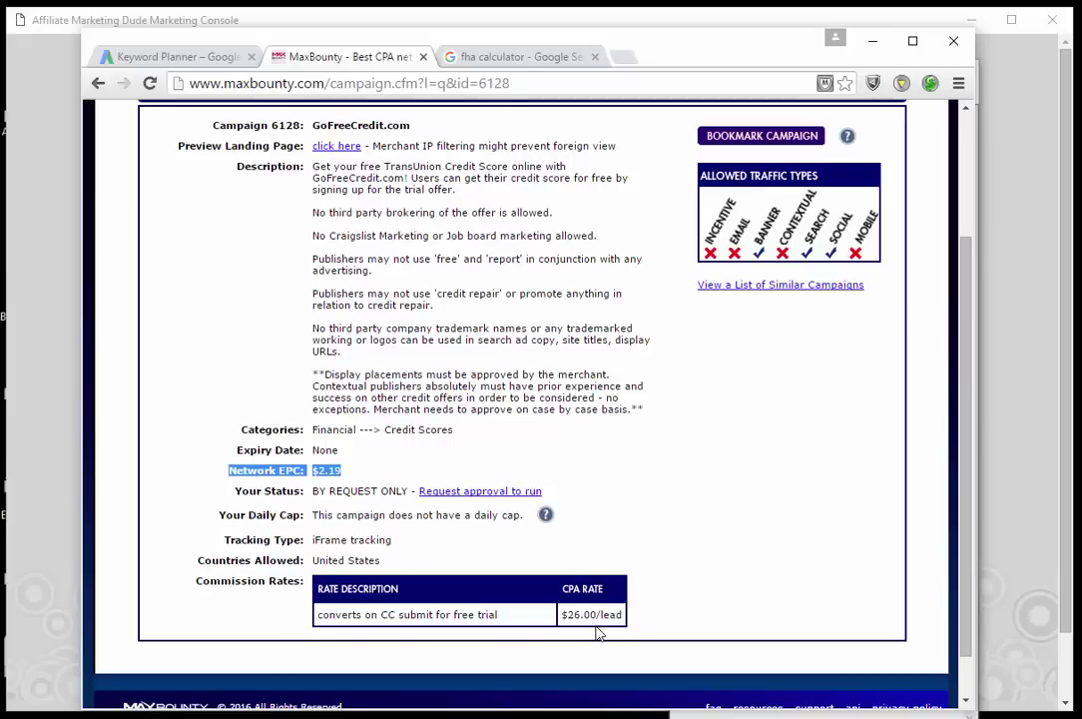
pyautogui.click(174, 57)
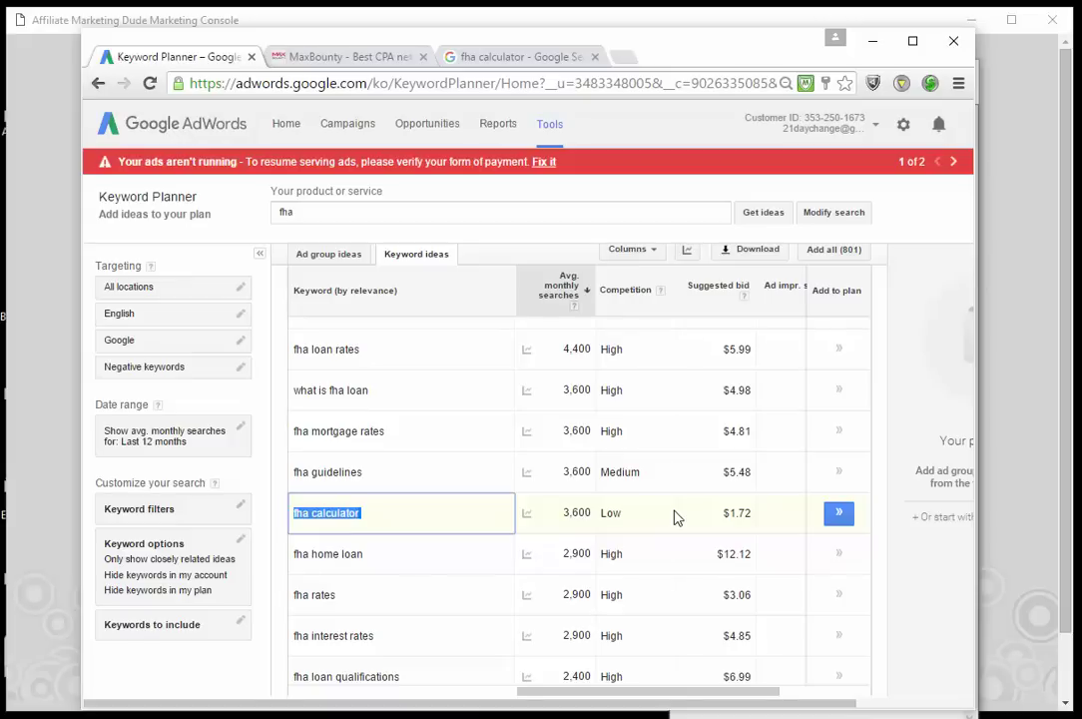
# Step: Take the "fha loan qualifications" keyword from Keyword Planner and search Google for it
pyautogui.moveTo(451, 679); pyautogui.dragTo(293, 663)
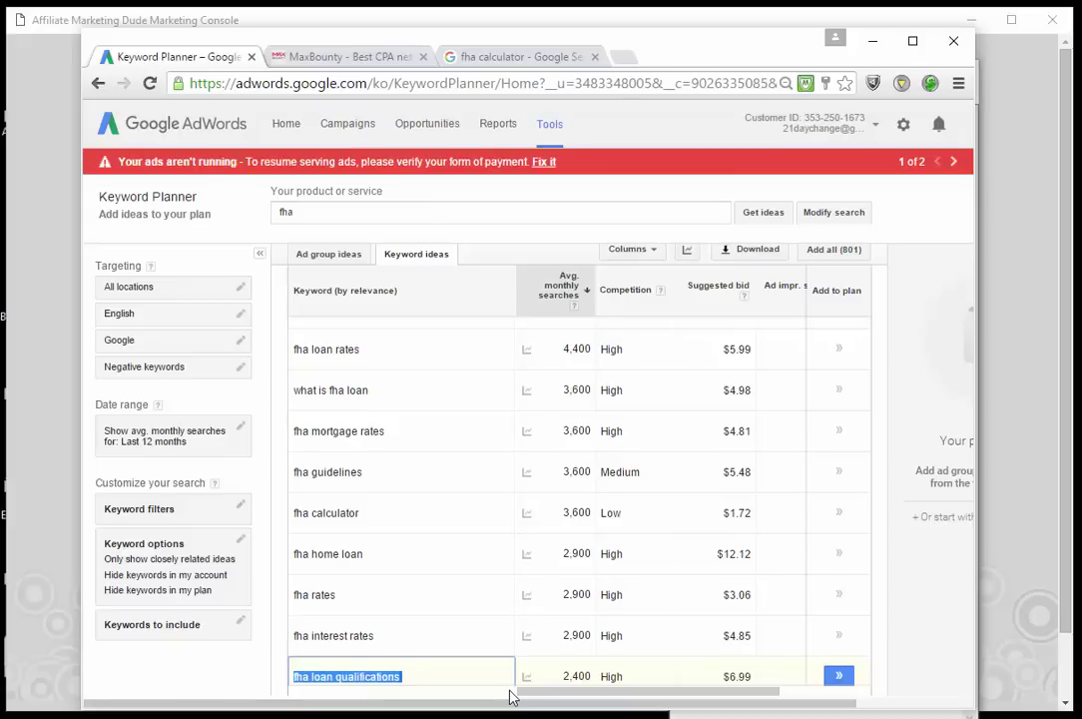
pyautogui.click(476, 56)
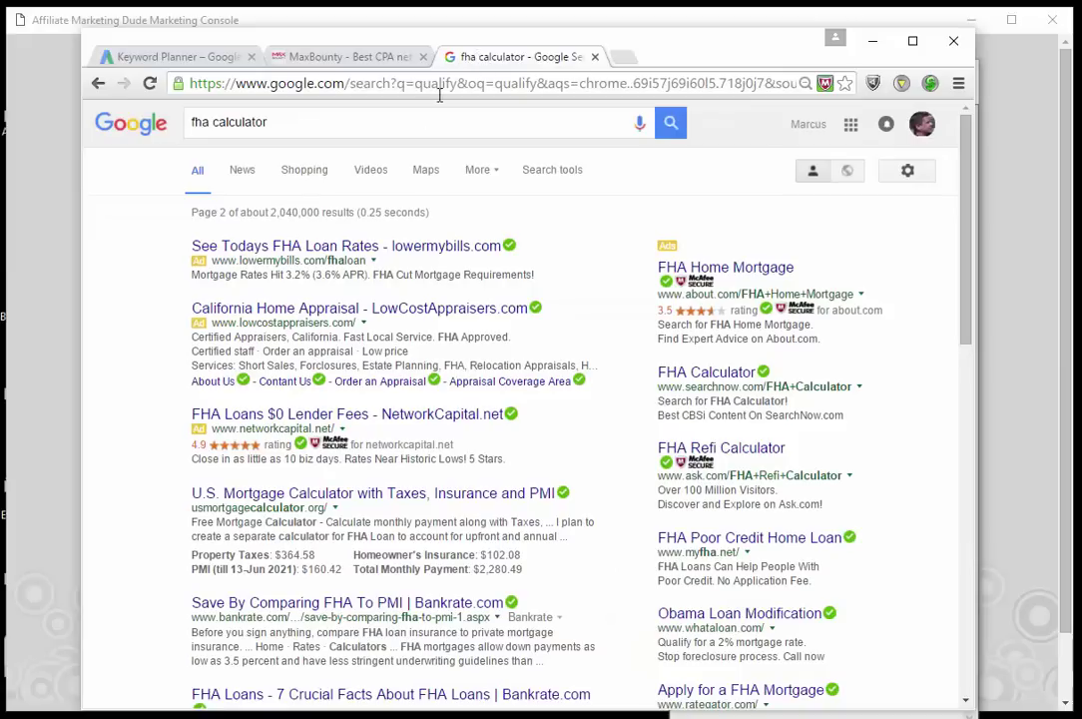
pyautogui.tripleClick(369, 118)
pyautogui.write('fha loan qualifications')
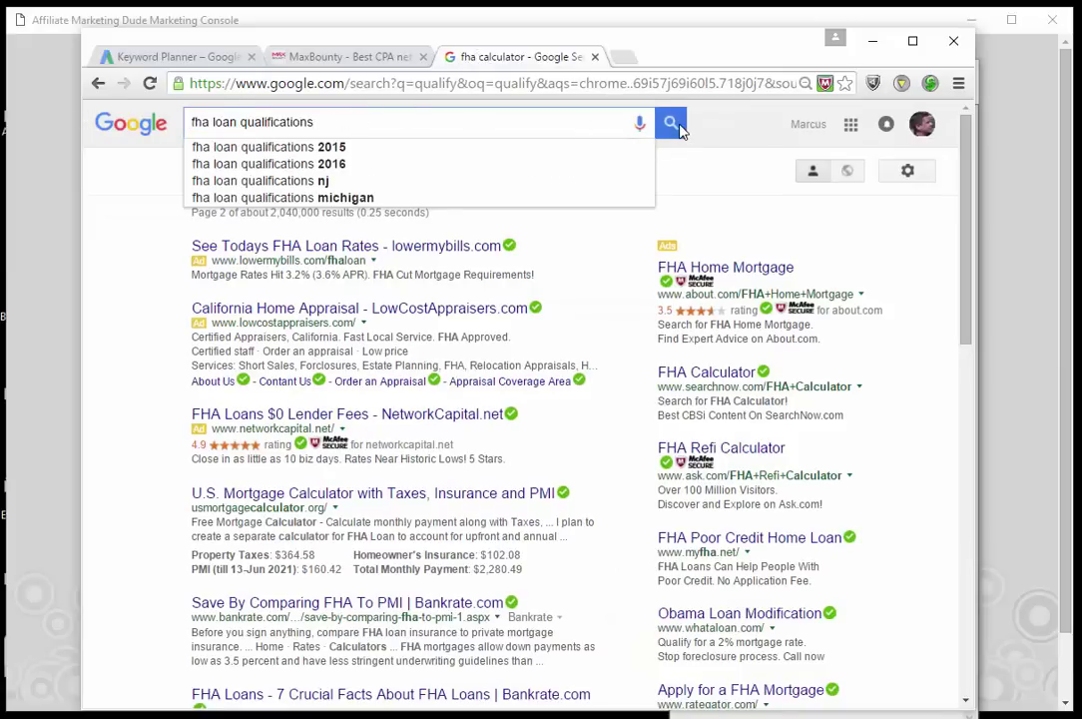
pyautogui.click(677, 127)
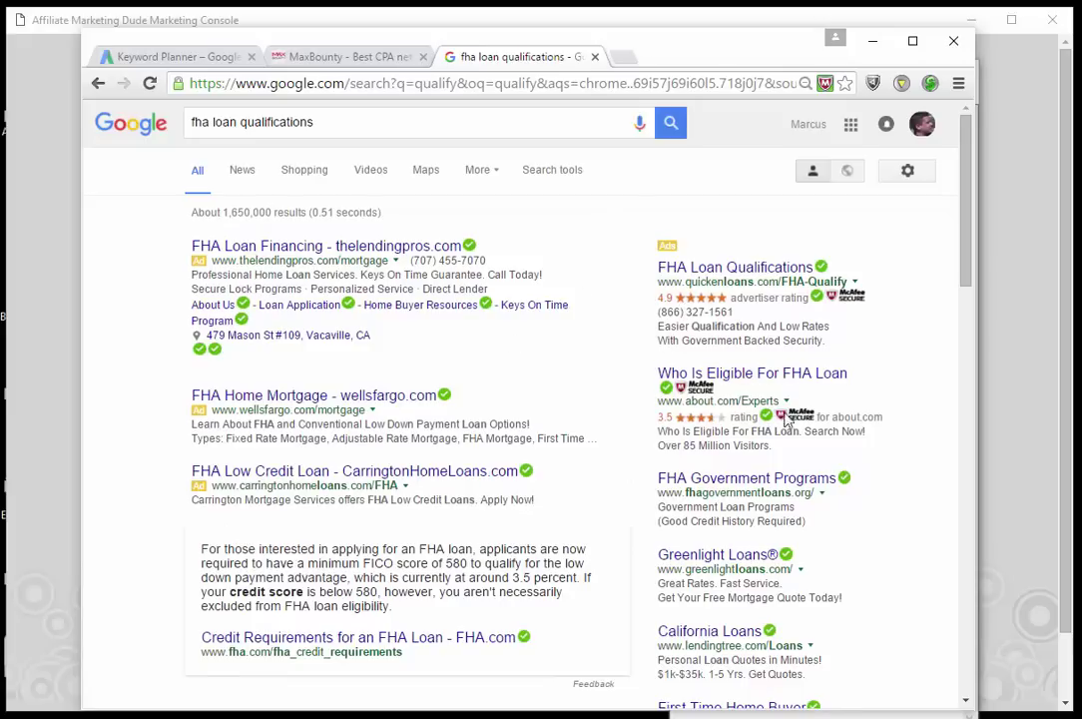
# Step: Review the ads and results for "fha loan qualifications" on the first page and go to the second page
pyautogui.moveTo(709, 404)
pyautogui.scroll(-1, 909, 400)
pyautogui.scroll(-1, 909, 400)
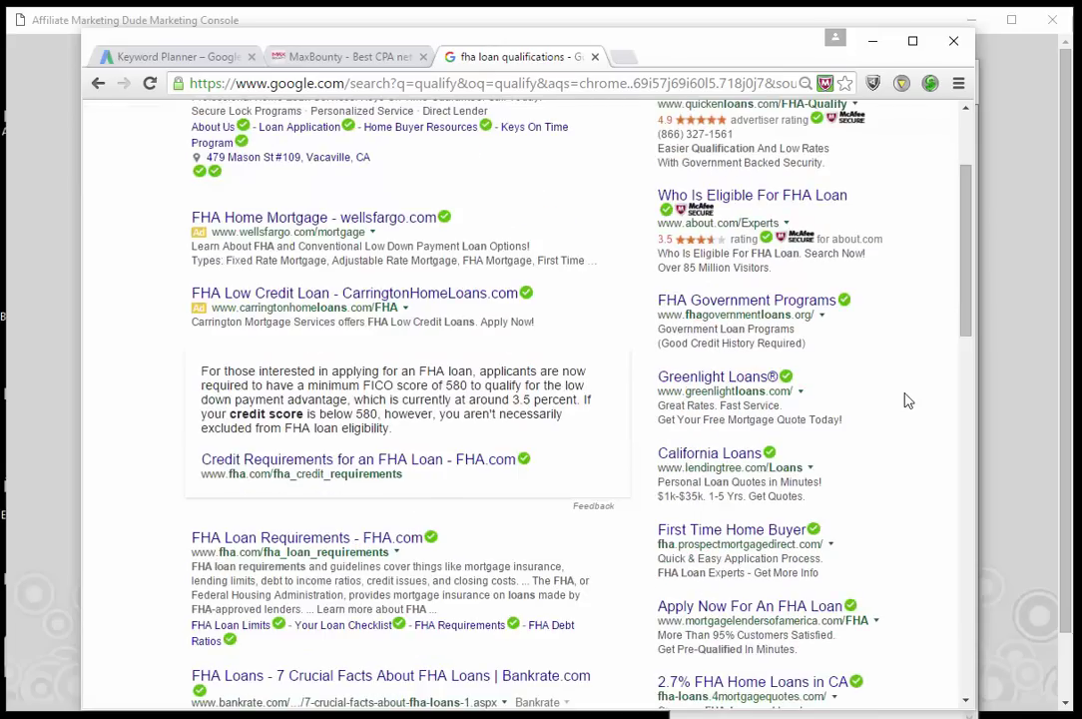
pyautogui.scroll(-1, 907, 404)
pyautogui.scroll(-7, 918, 496)
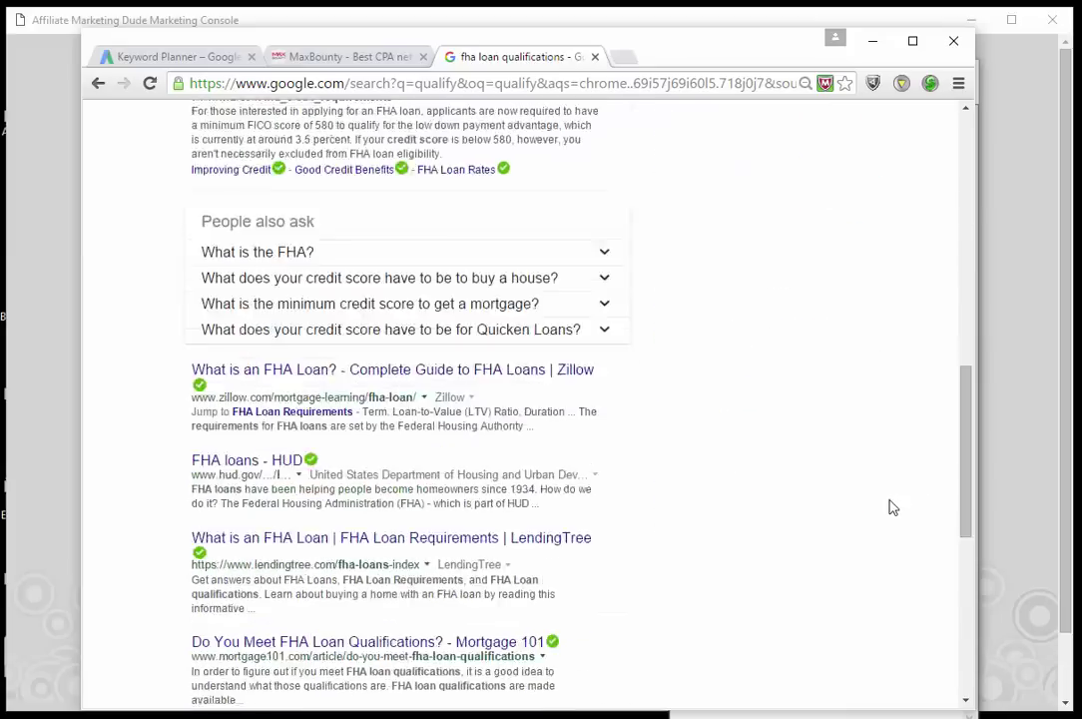
pyautogui.scroll(-6, 893, 508)
pyautogui.click(517, 584)
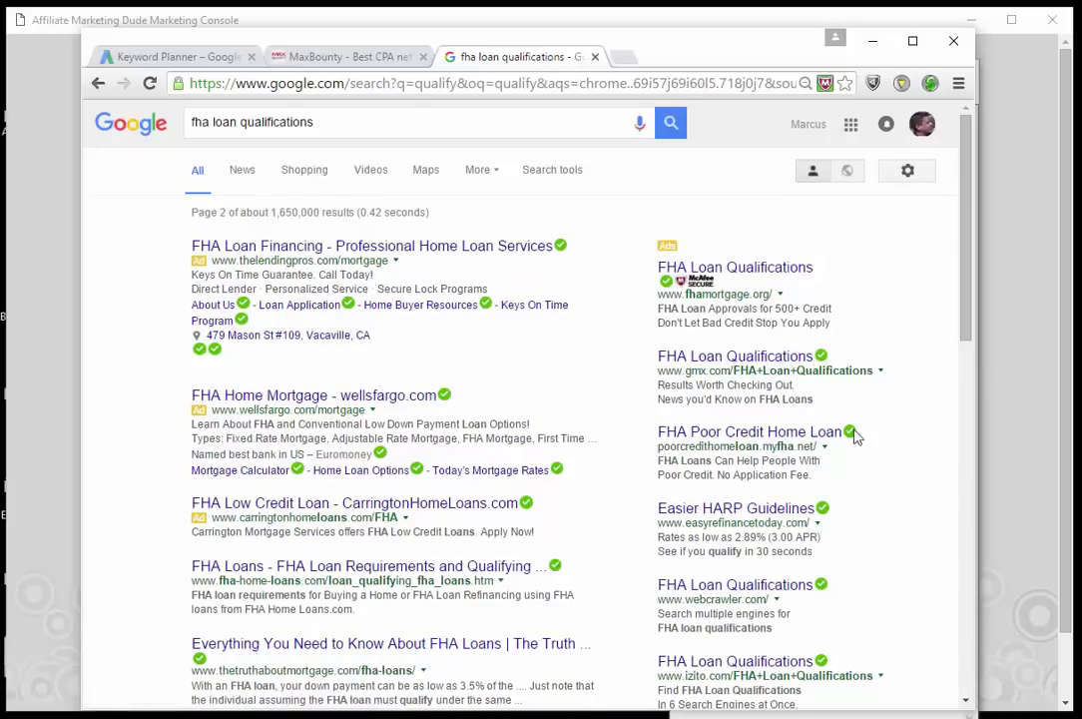
# Step: Examine the advertisers on the second Google results page and return to the "fha" keyword ideas in Keyword Planner
pyautogui.scroll(-1, 877, 472)
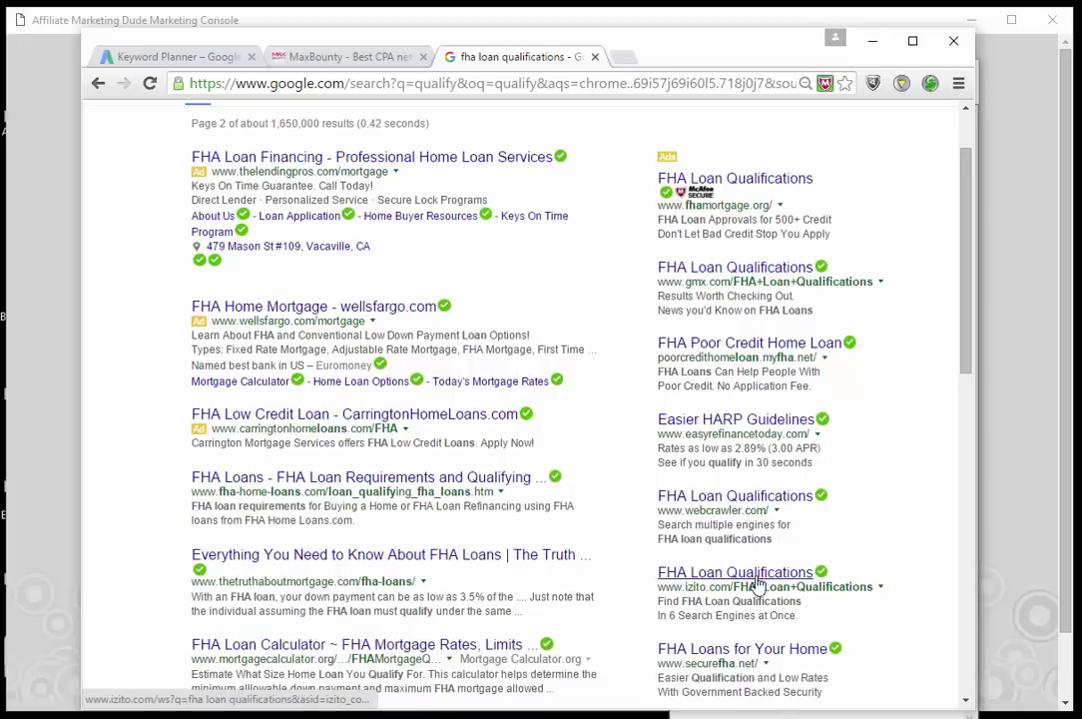
pyautogui.scroll(-5, 756, 587)
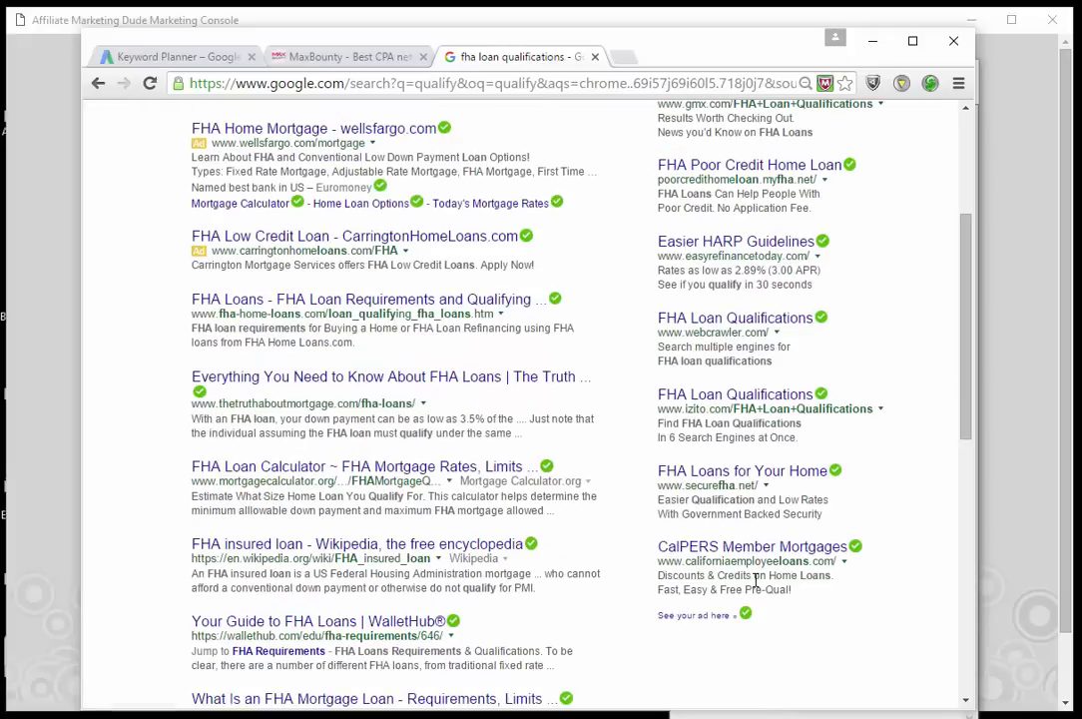
pyautogui.scroll(-2, 784, 608)
pyautogui.scroll(8, 779, 594)
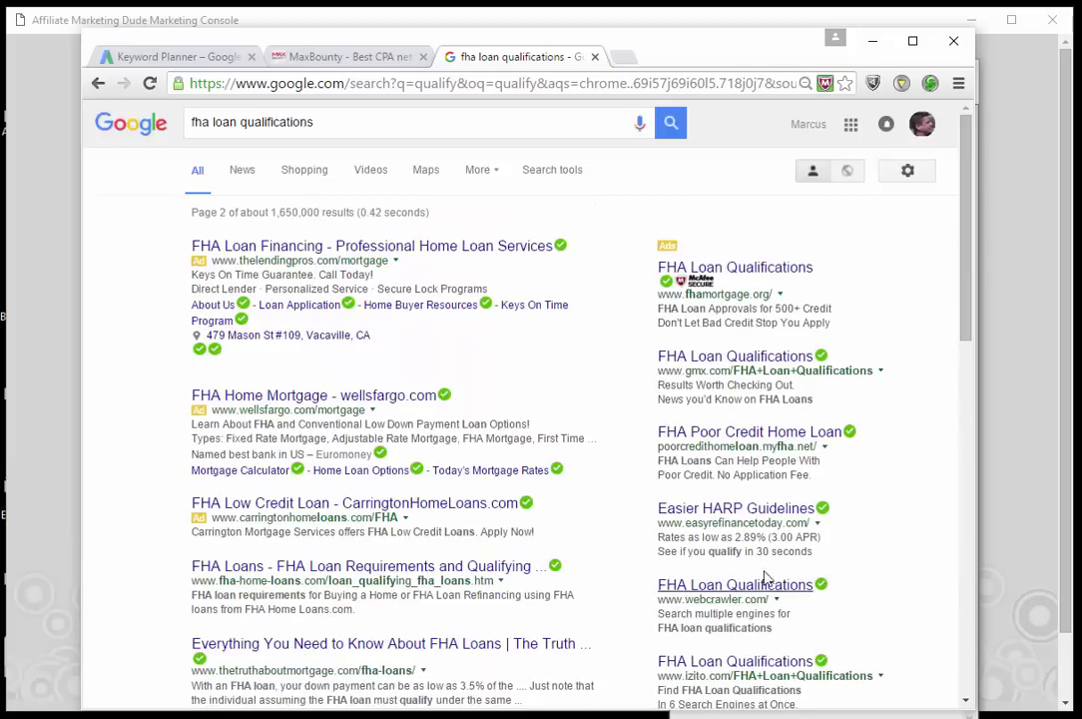
pyautogui.click(200, 58)
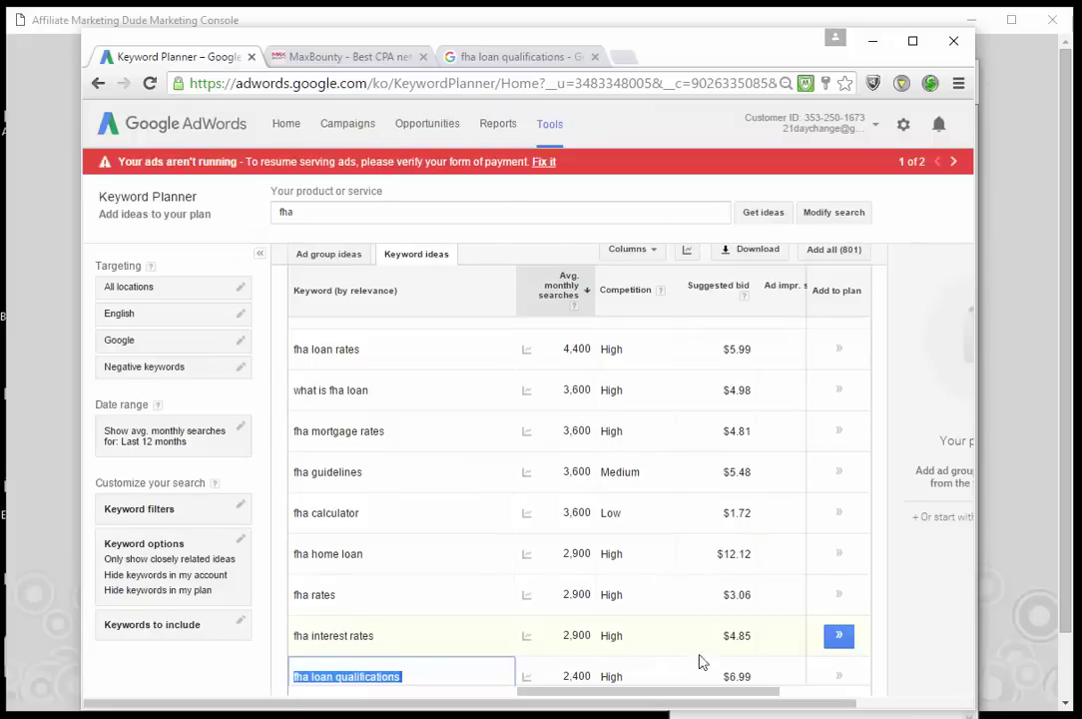
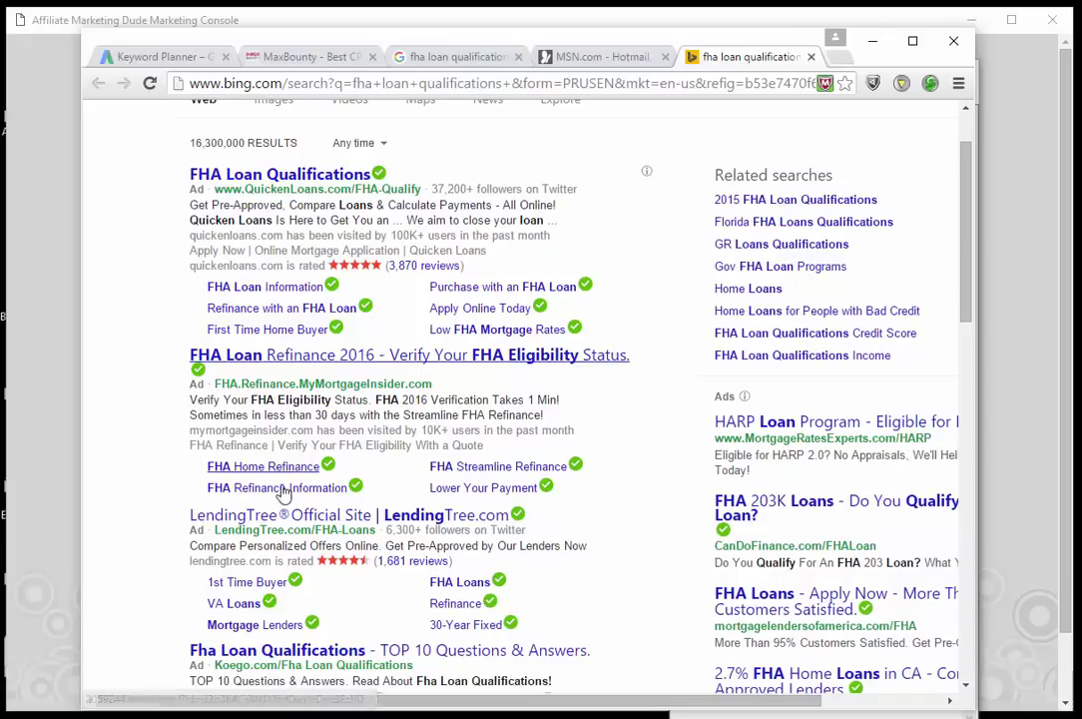
# Step: Examine the ads and results for "fha loan qualifications" on the first two pages of Bing
pyautogui.scroll(-2, 833, 559)
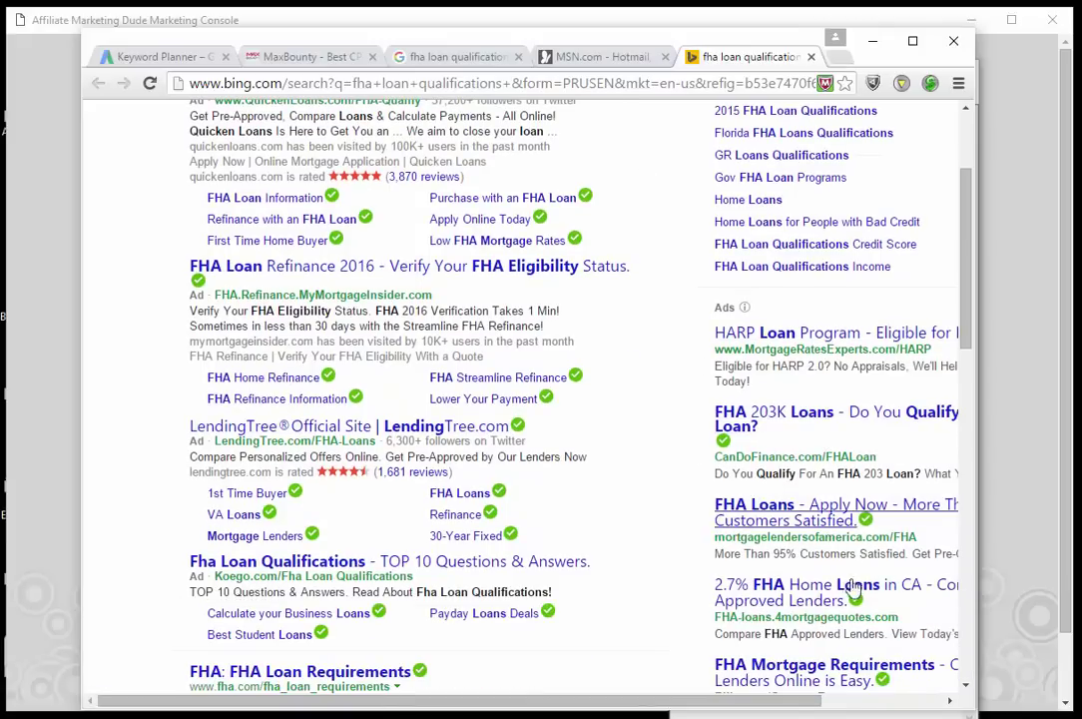
pyautogui.scroll(-1, 847, 599)
pyautogui.scroll(-2, 844, 621)
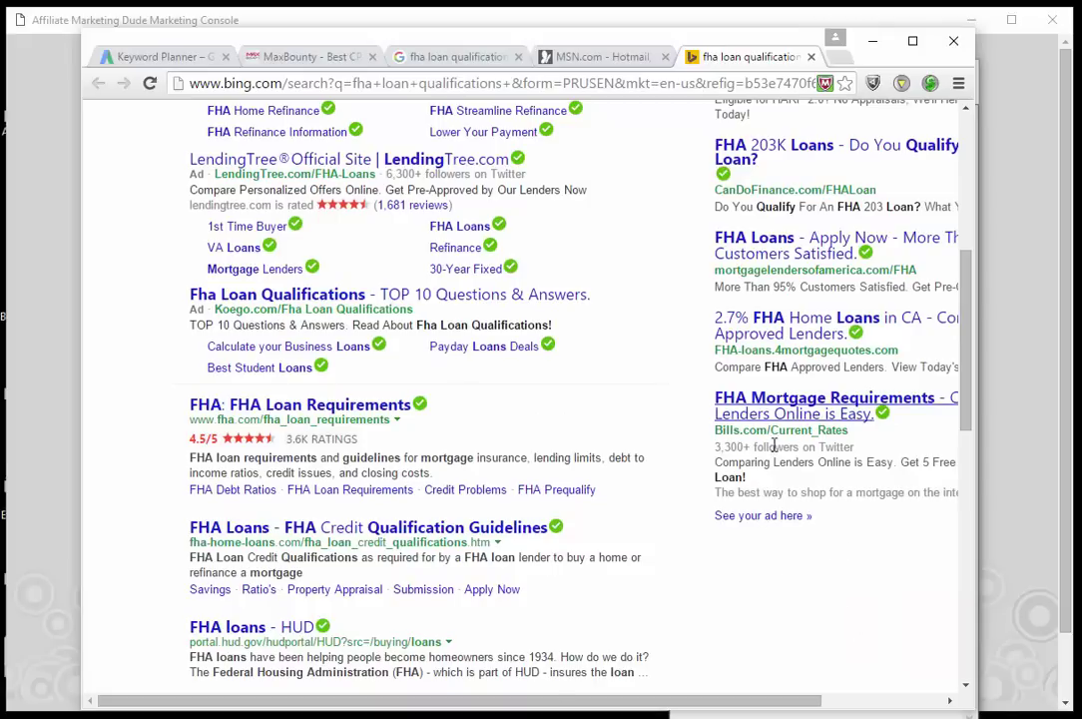
pyautogui.scroll(-9, 778, 459)
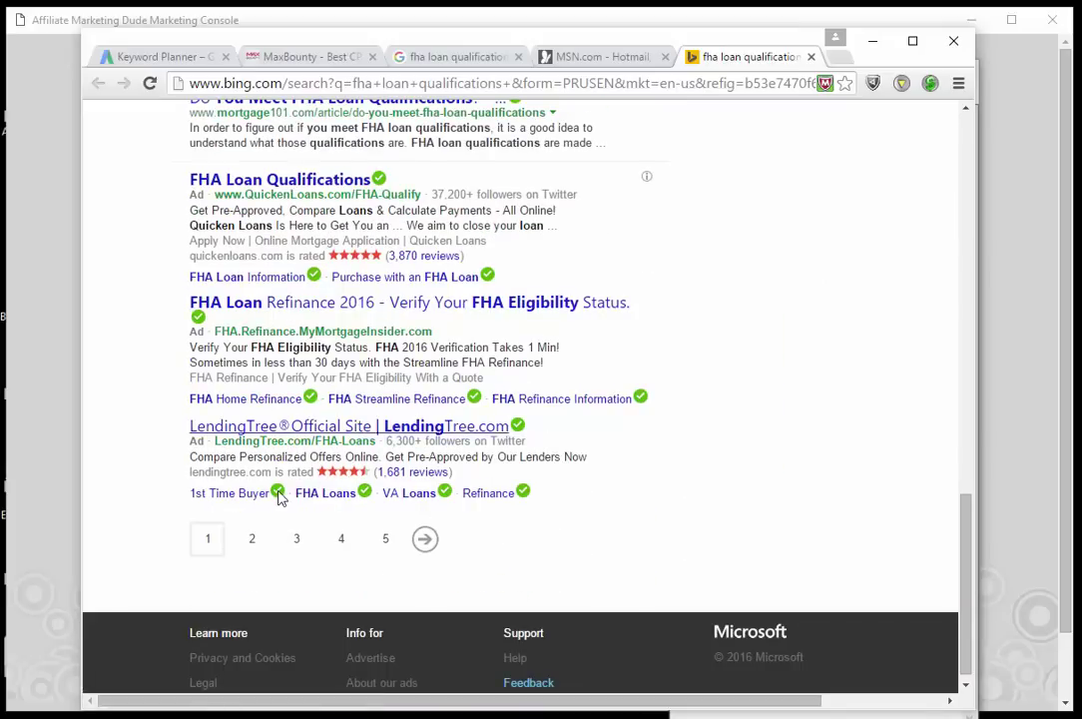
pyautogui.click(252, 540)
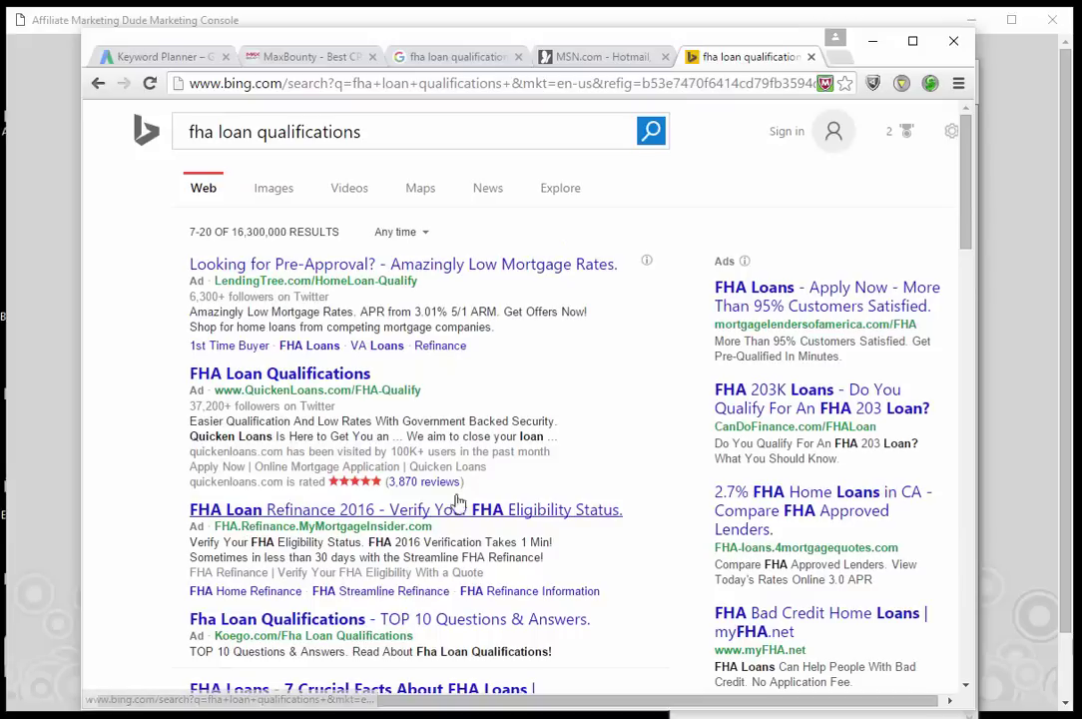
pyautogui.scroll(-3, 781, 438)
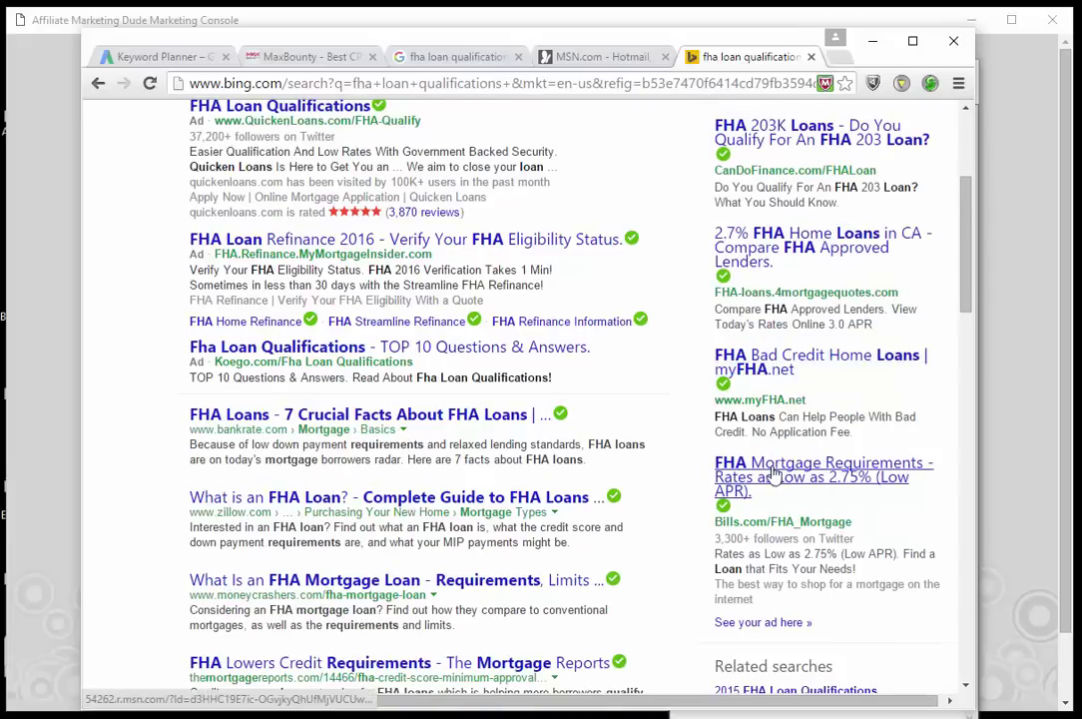
pyautogui.scroll(-3, 776, 476)
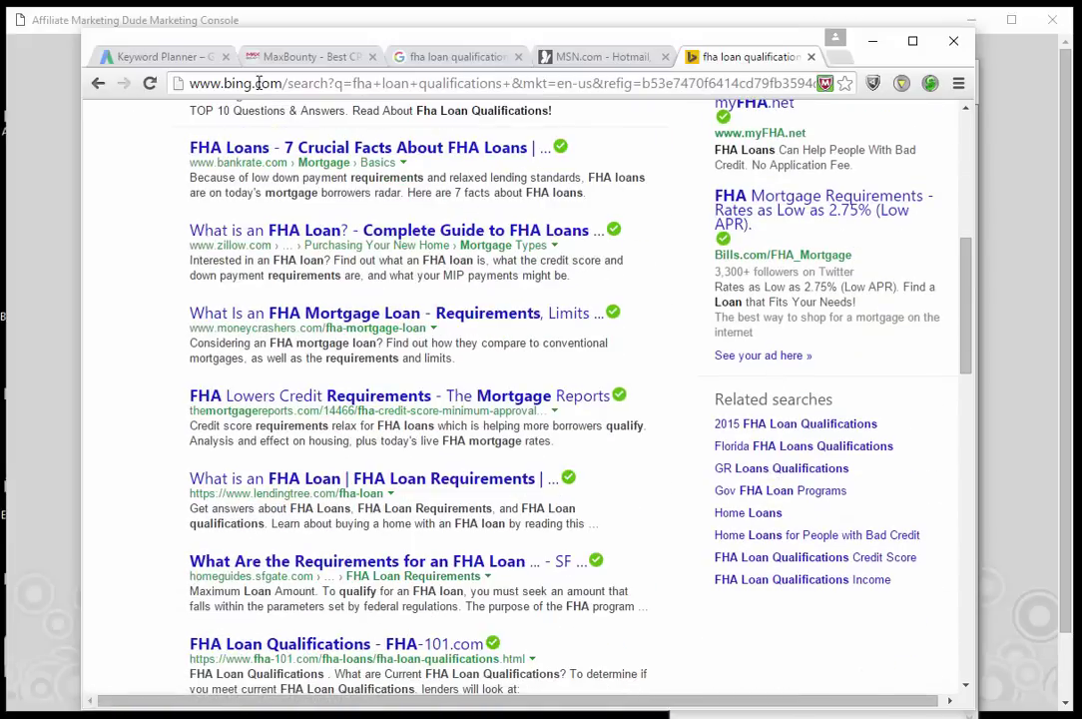
# Step: Return to Keyword Planner, take the word "qualifications" from the "fha loan qualifications" idea and get keyword ideas for it
pyautogui.click(140, 57)
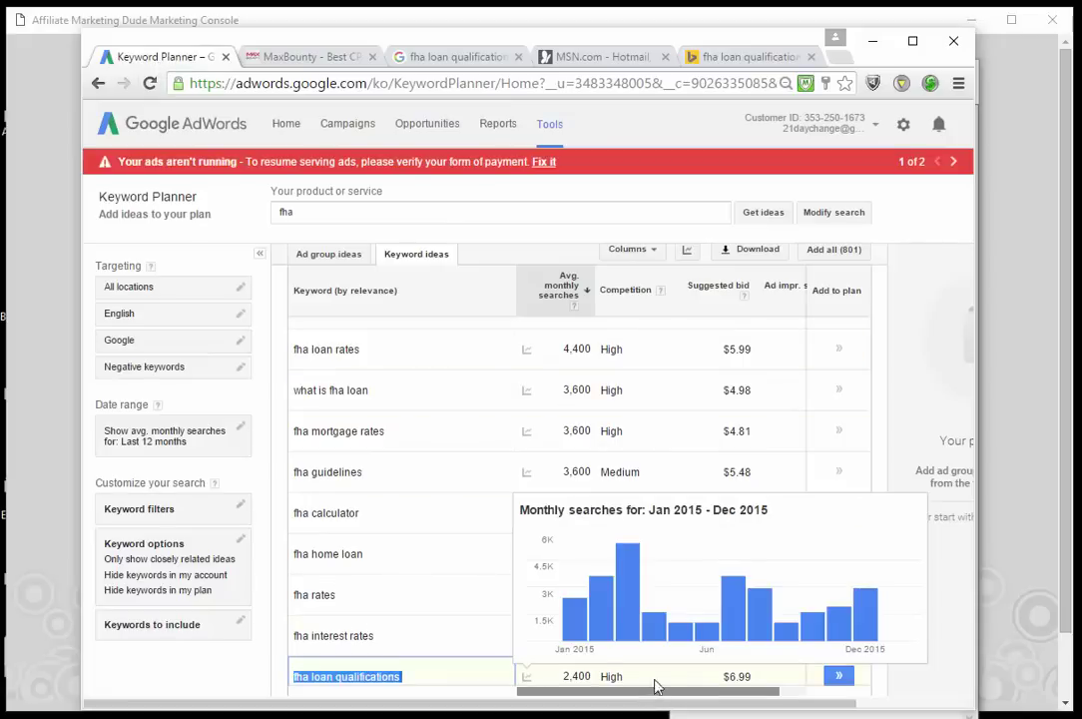
pyautogui.scroll(-1, 664, 672)
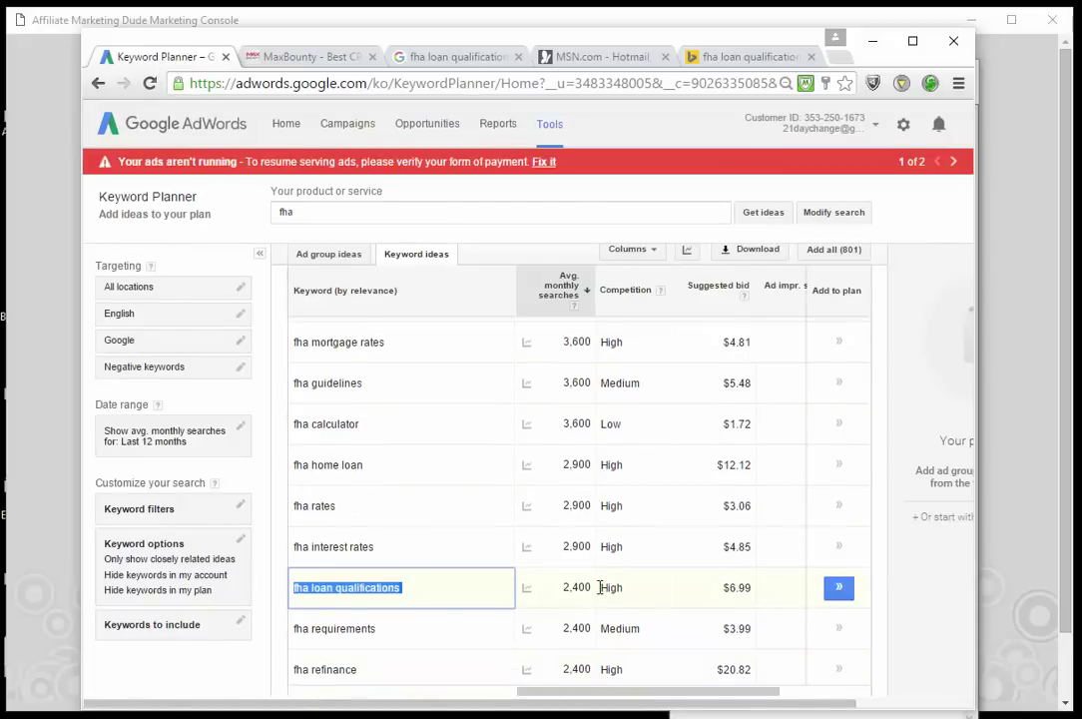
pyautogui.moveTo(442, 599); pyautogui.dragTo(335, 597)
pyautogui.hotkey('ctrl', 'c')
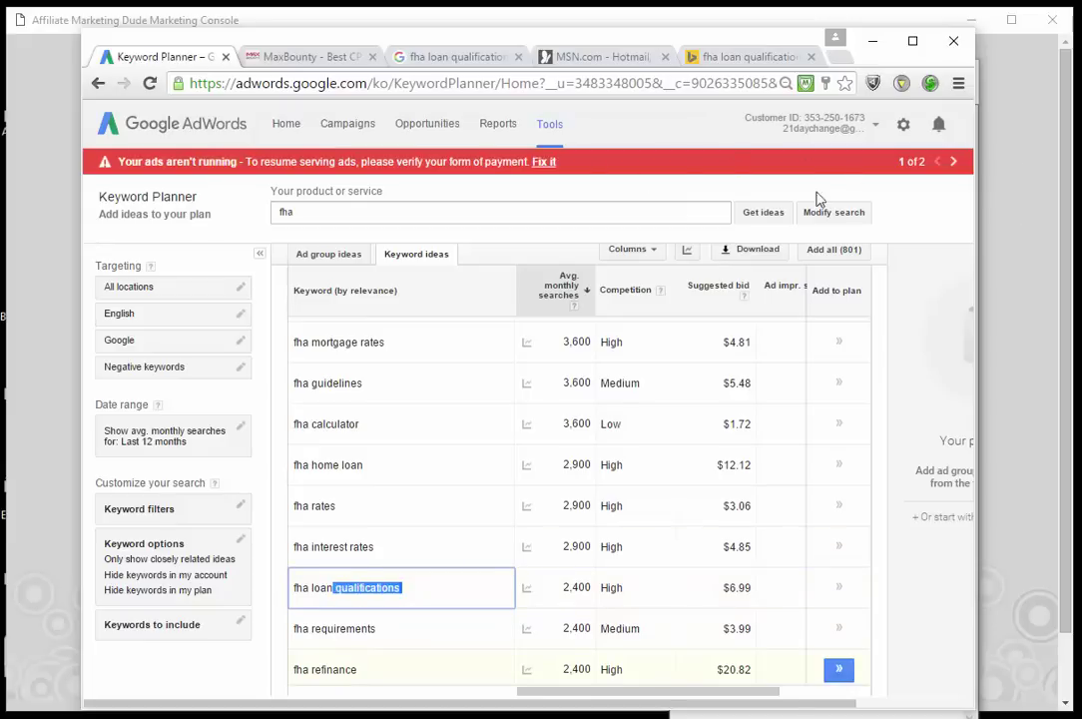
pyautogui.click(282, 210)
pyautogui.hotkey('ctrl', 'a')
pyautogui.hotkey('ctrl', 'v')
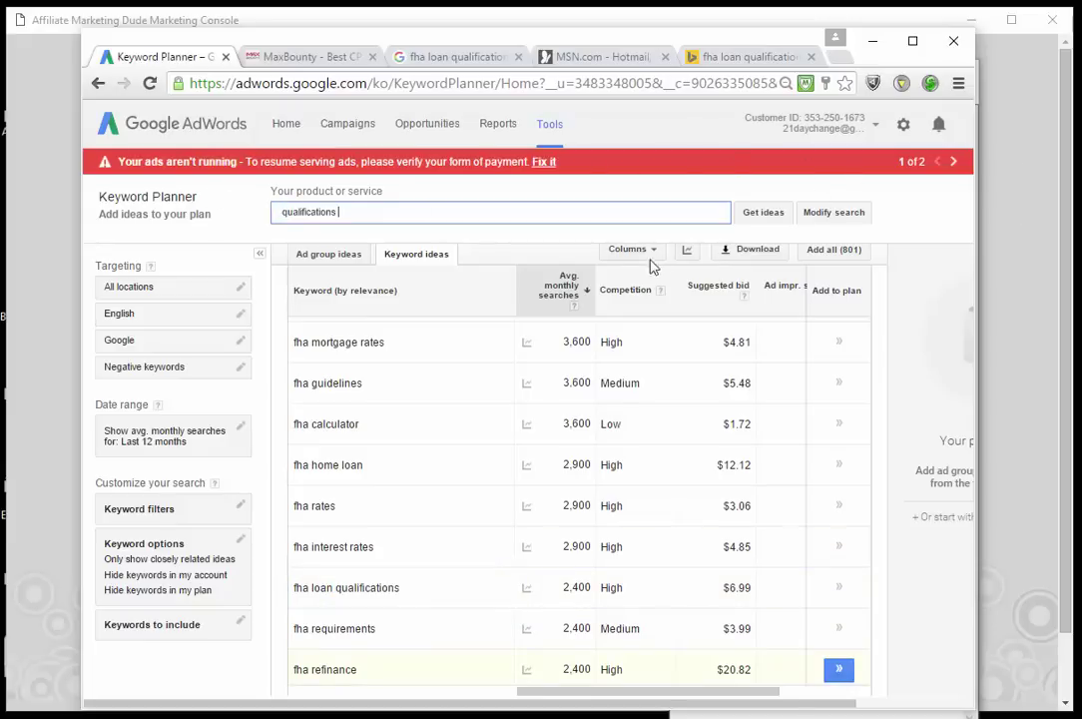
pyautogui.click(761, 214)
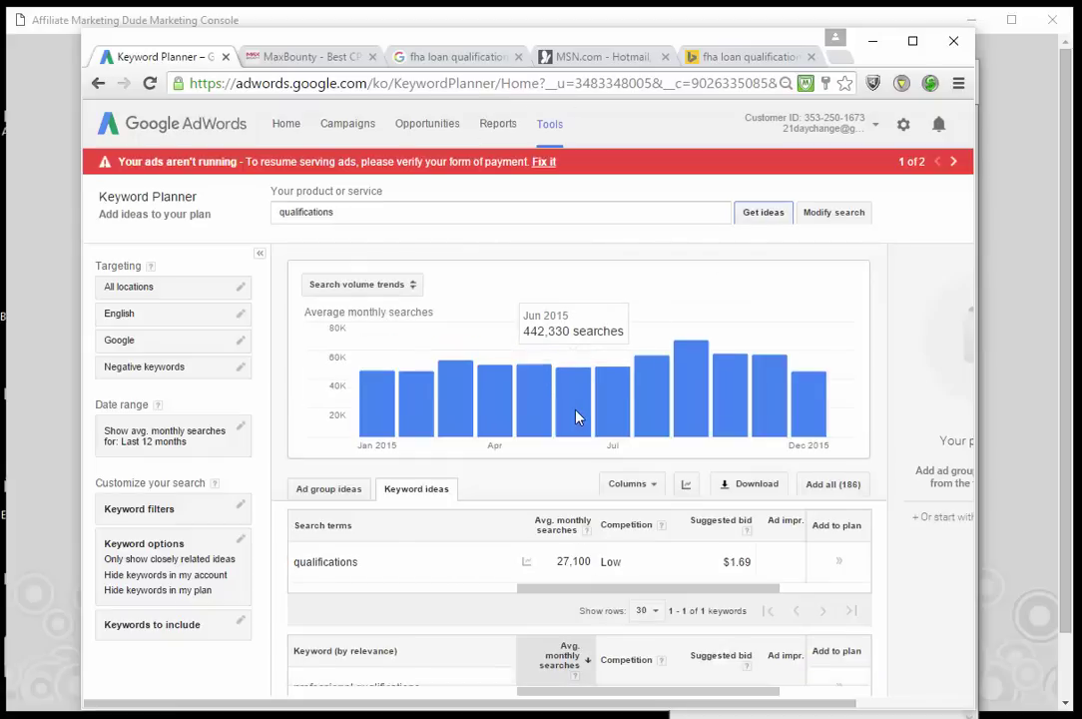
# Step: Examine the "qualifications" keyword ideas with their monthly searches, competition and suggested bids
pyautogui.scroll(-2, 569, 440)
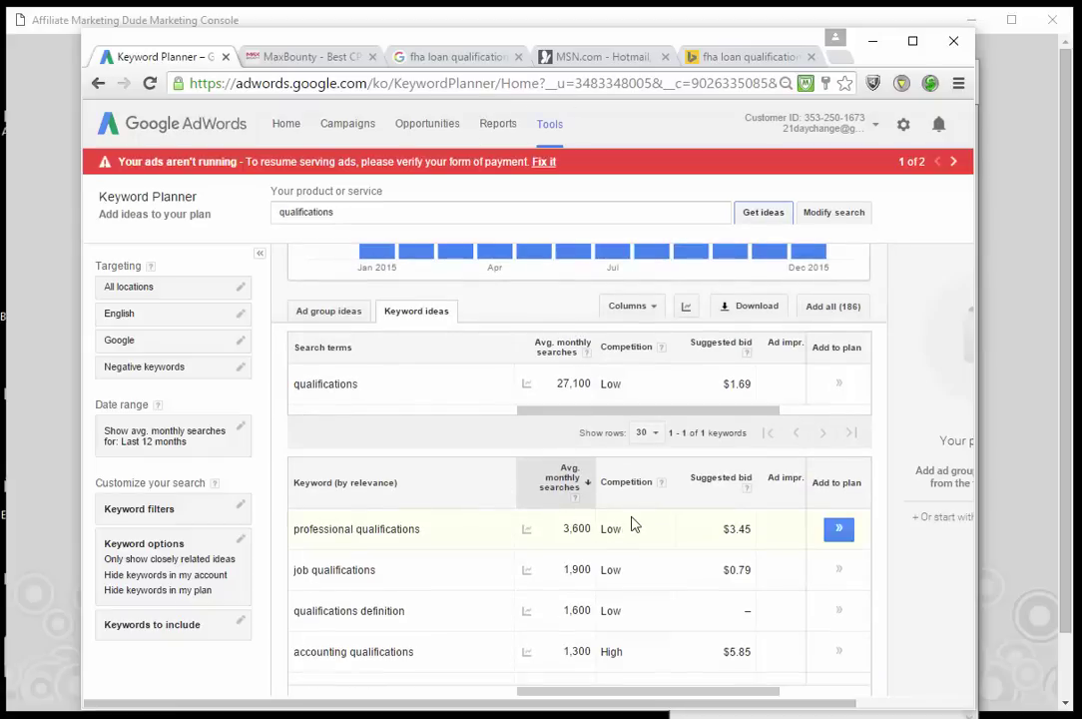
pyautogui.scroll(-1, 459, 483)
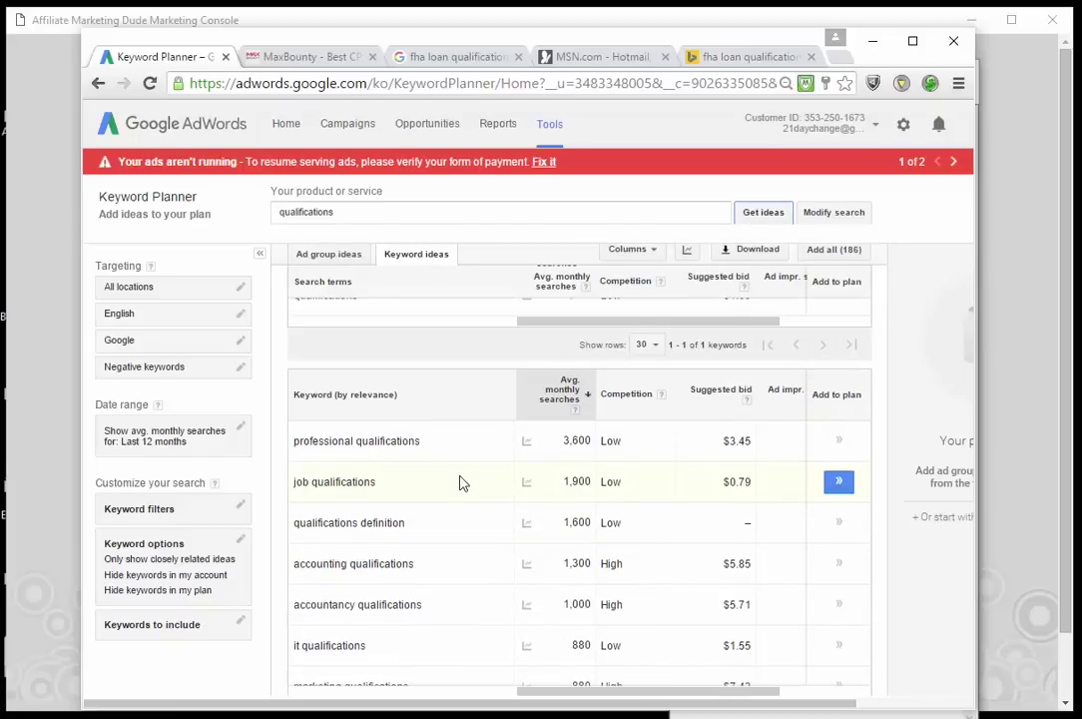
pyautogui.scroll(-1, 452, 509)
pyautogui.scroll(-1, 452, 621)
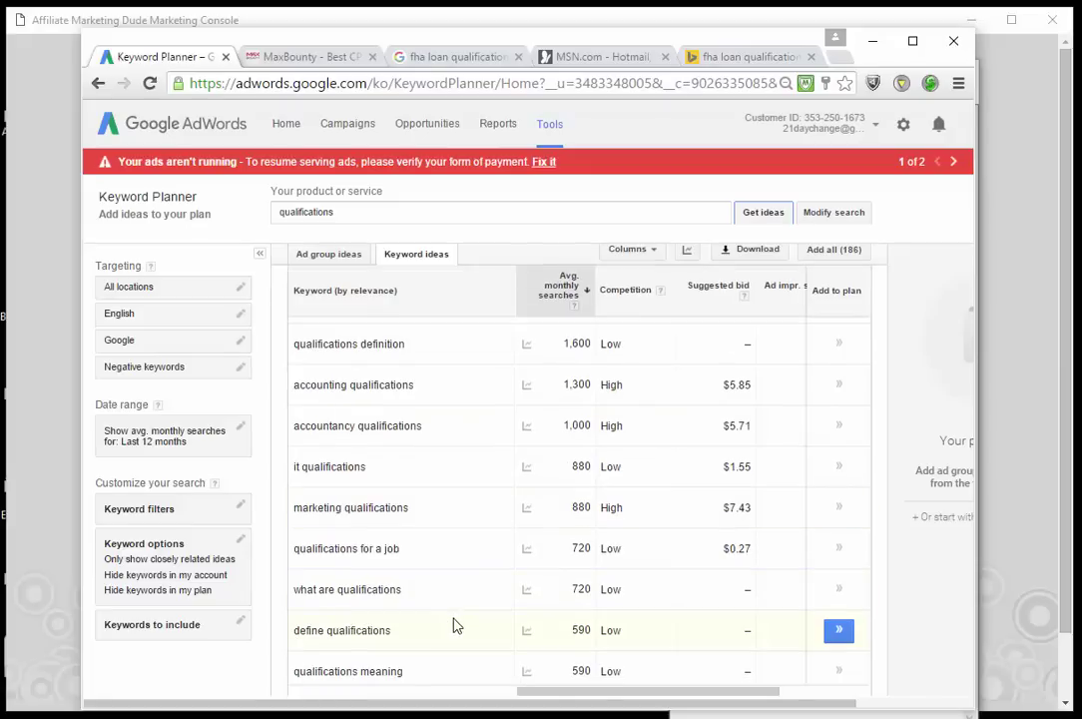
pyautogui.scroll(-1, 457, 625)
pyautogui.scroll(-1, 455, 623)
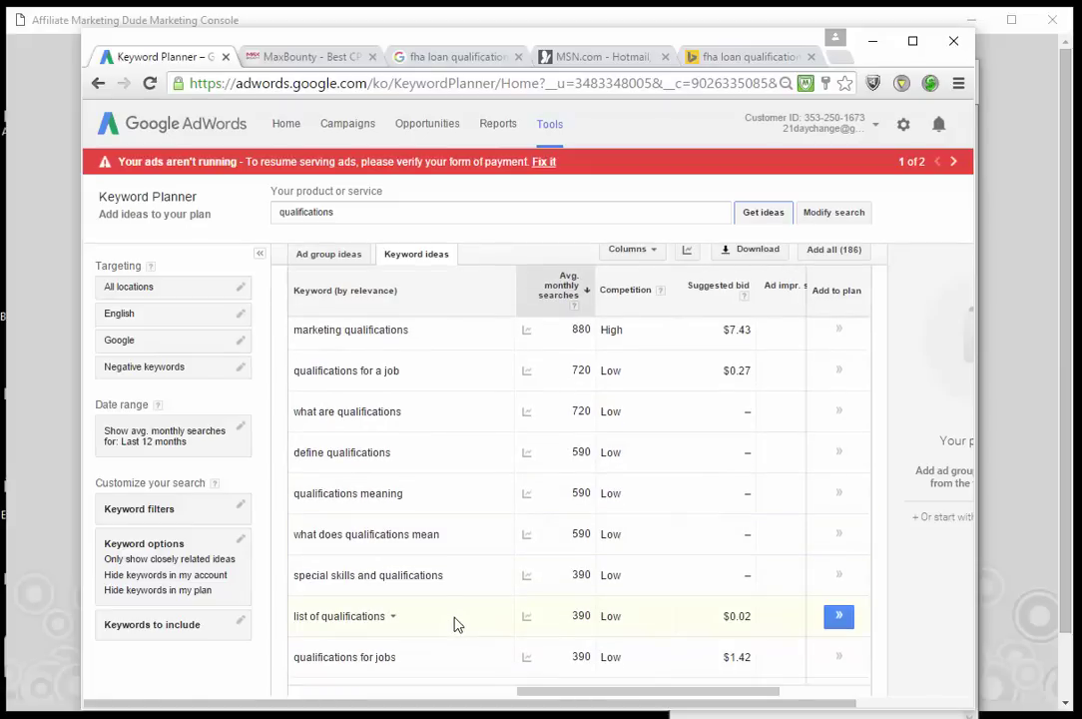
pyautogui.scroll(-1, 455, 643)
pyautogui.scroll(-2, 454, 643)
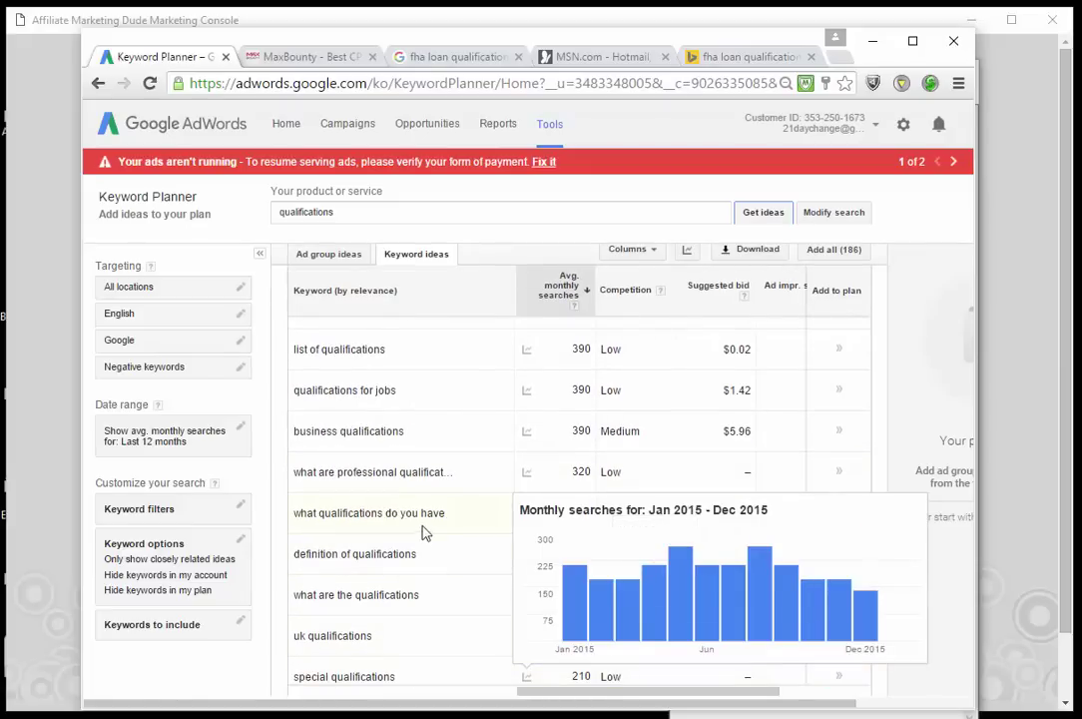
pyautogui.scroll(-3, 425, 530)
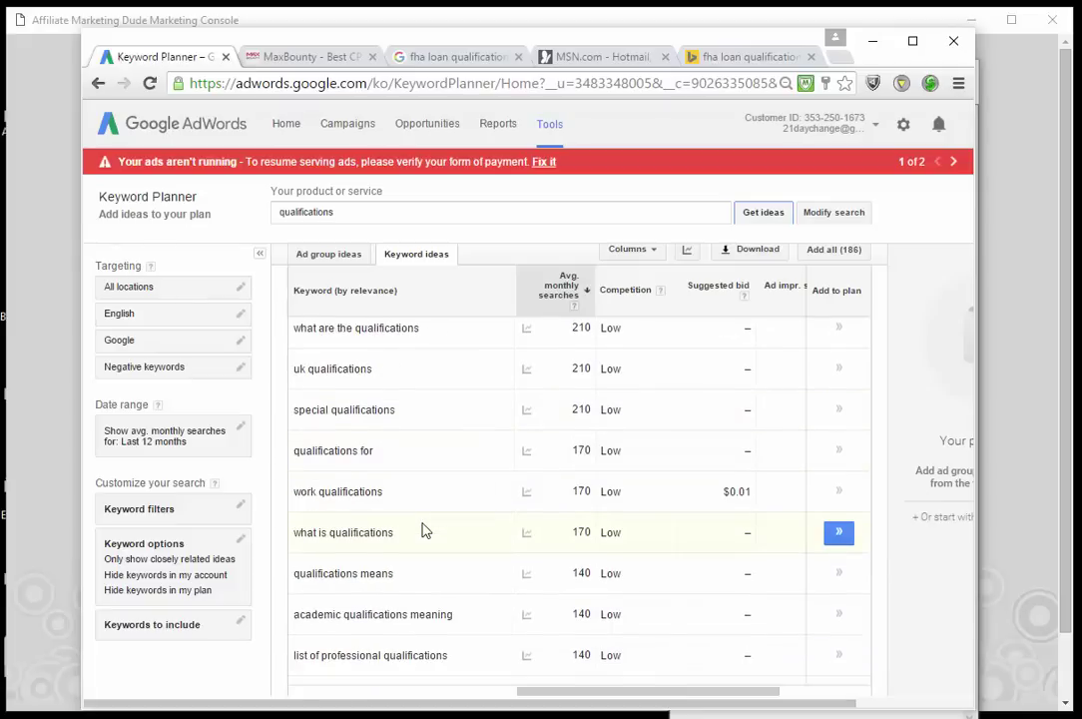
pyautogui.scroll(-3, 421, 530)
pyautogui.scroll(10, 425, 522)
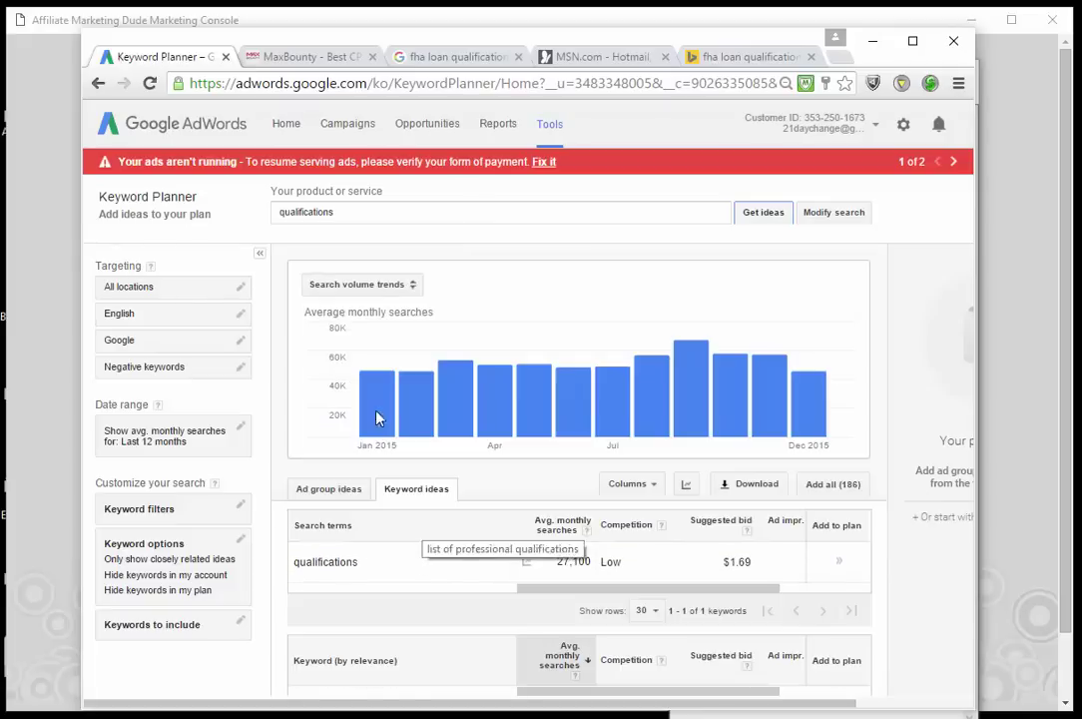
# Step: Get keyword ideas for "fha qualifications" and review their competition and suggested bids
pyautogui.click(279, 212)
pyautogui.write('fha')
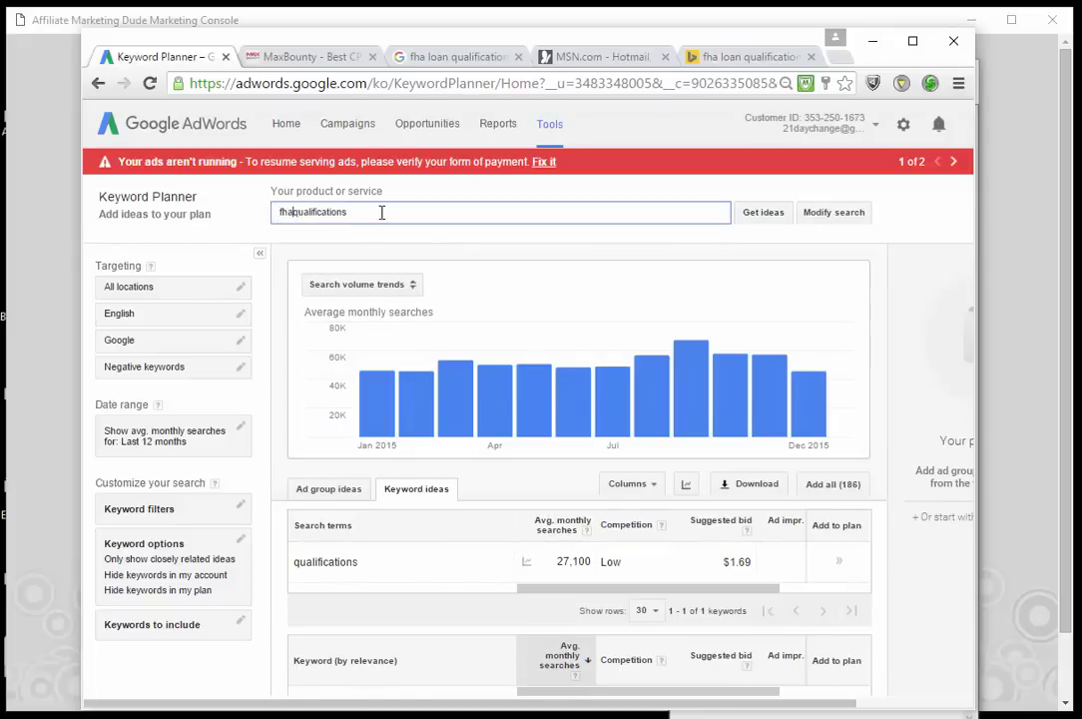
pyautogui.click(764, 218)
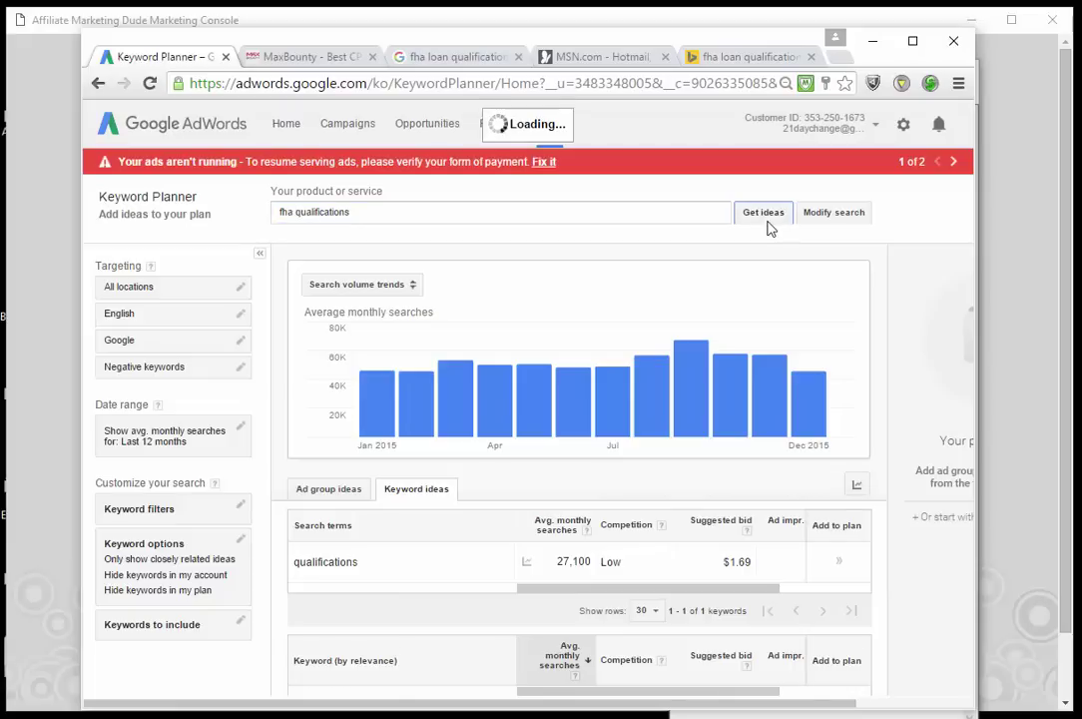
pyautogui.scroll(-2, 754, 448)
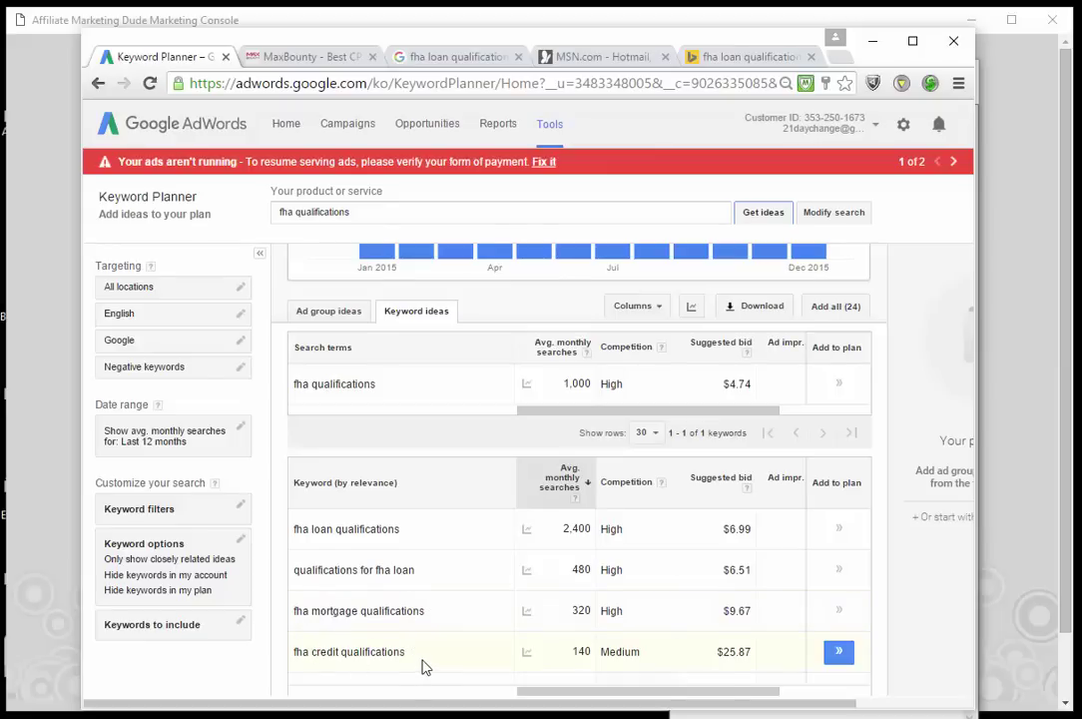
pyautogui.scroll(-2, 422, 667)
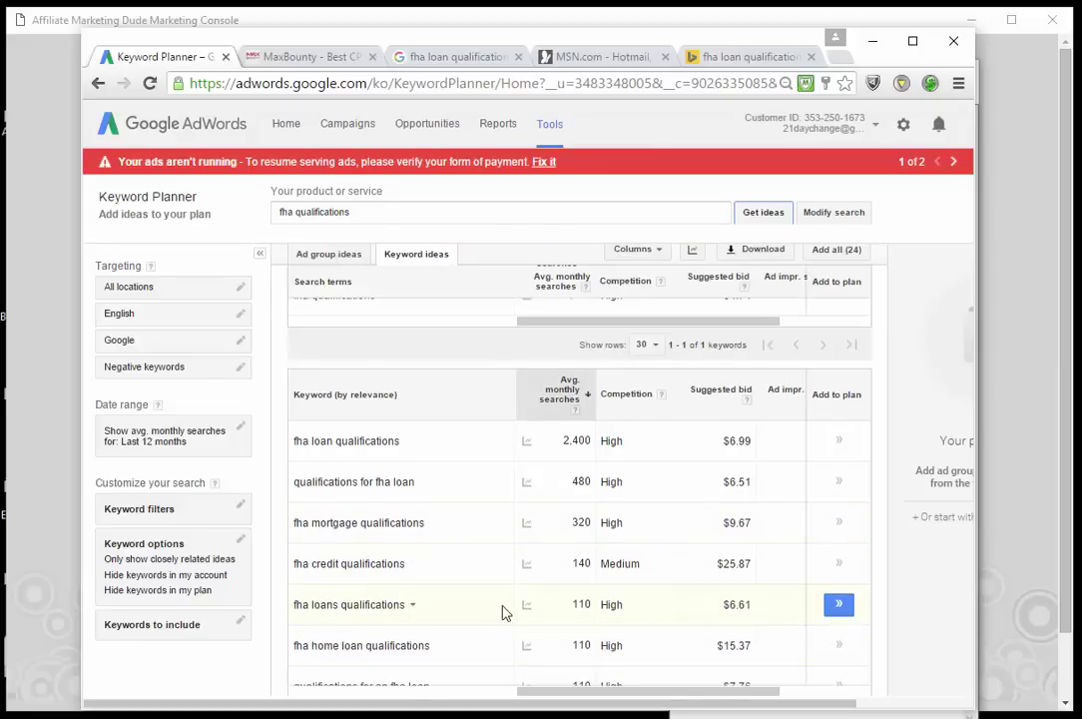
pyautogui.scroll(-2, 510, 617)
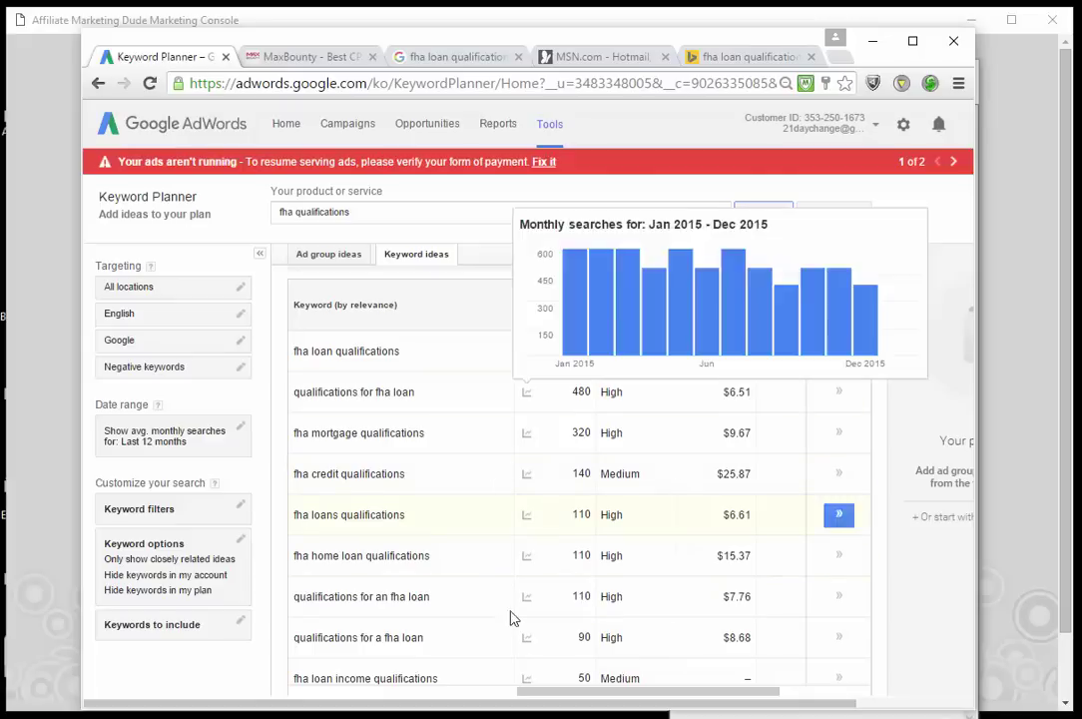
# Step: Copy "credit qualifications" from the "fha credit qualifications" idea and get keyword ideas for that phrase
pyautogui.click(419, 475)
pyautogui.moveTo(406, 475); pyautogui.dragTo(306, 462)
pyautogui.hotkey('ctrl', 'c')
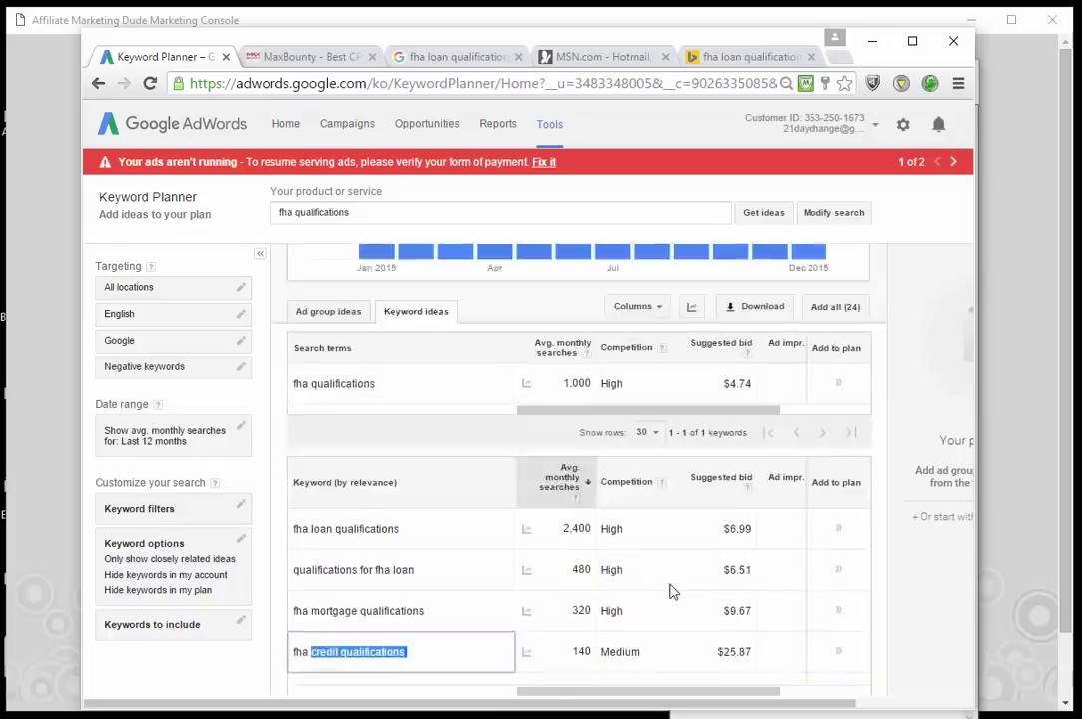
pyautogui.moveTo(424, 222); pyautogui.dragTo(216, 210)
pyautogui.write('credit qualifications')
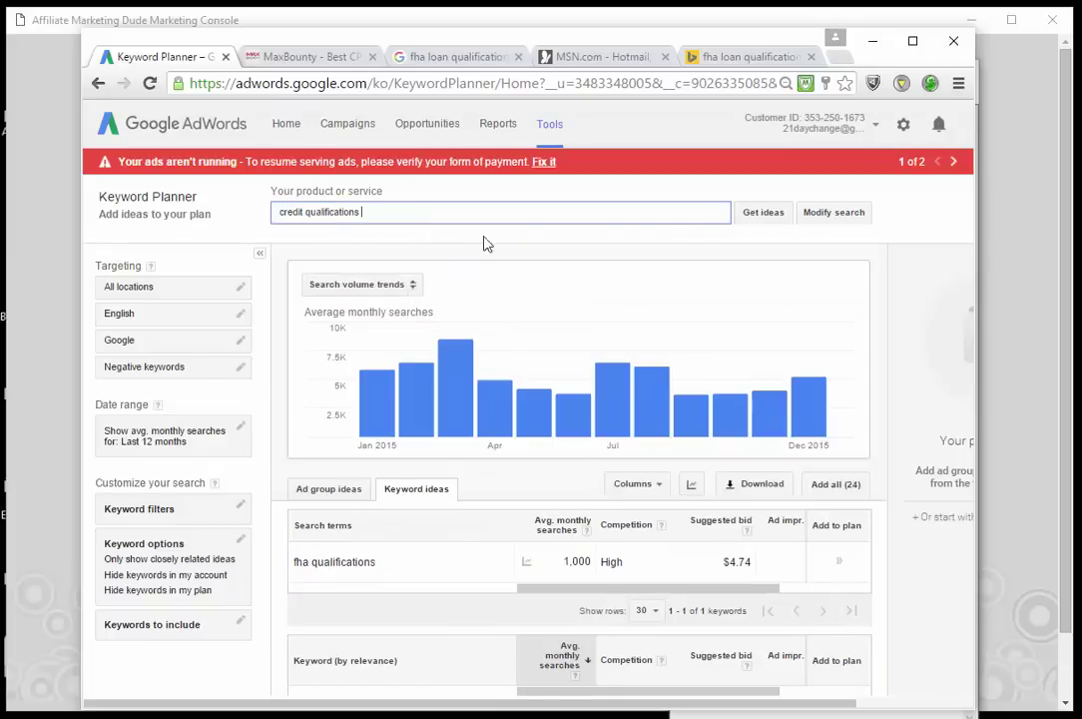
pyautogui.click(763, 211)
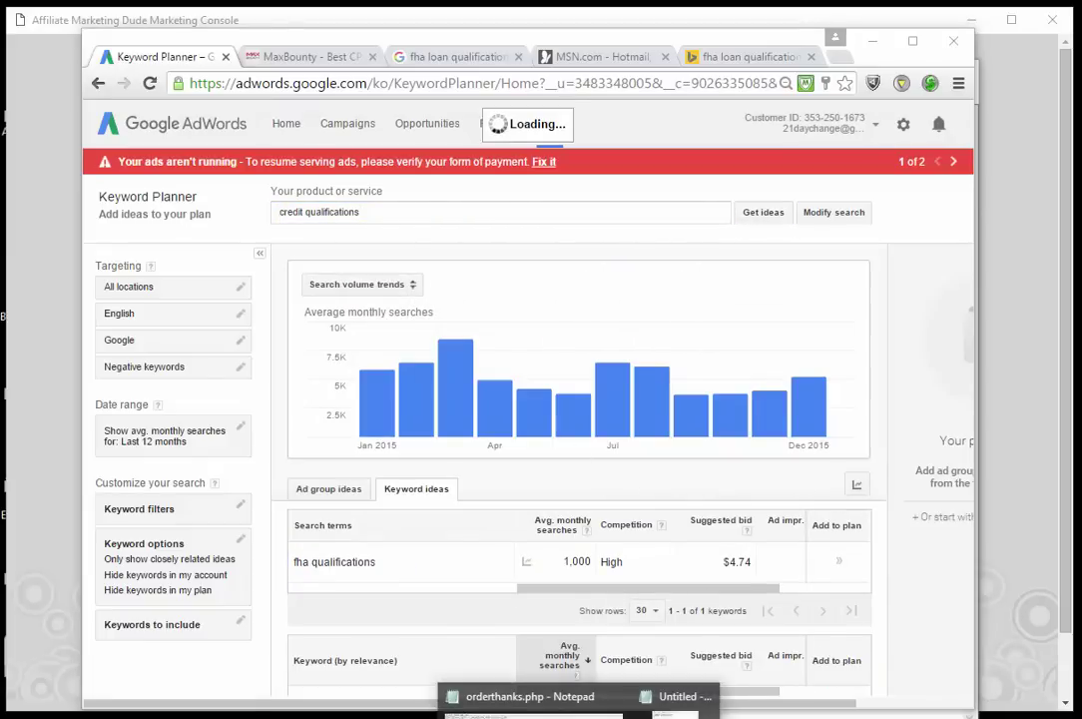
# Step: Switch to the untitled Notepad notes and add "- credit qualifications" below "- chargeoff" in the Who Else Wants It list
pyautogui.click(674, 700)
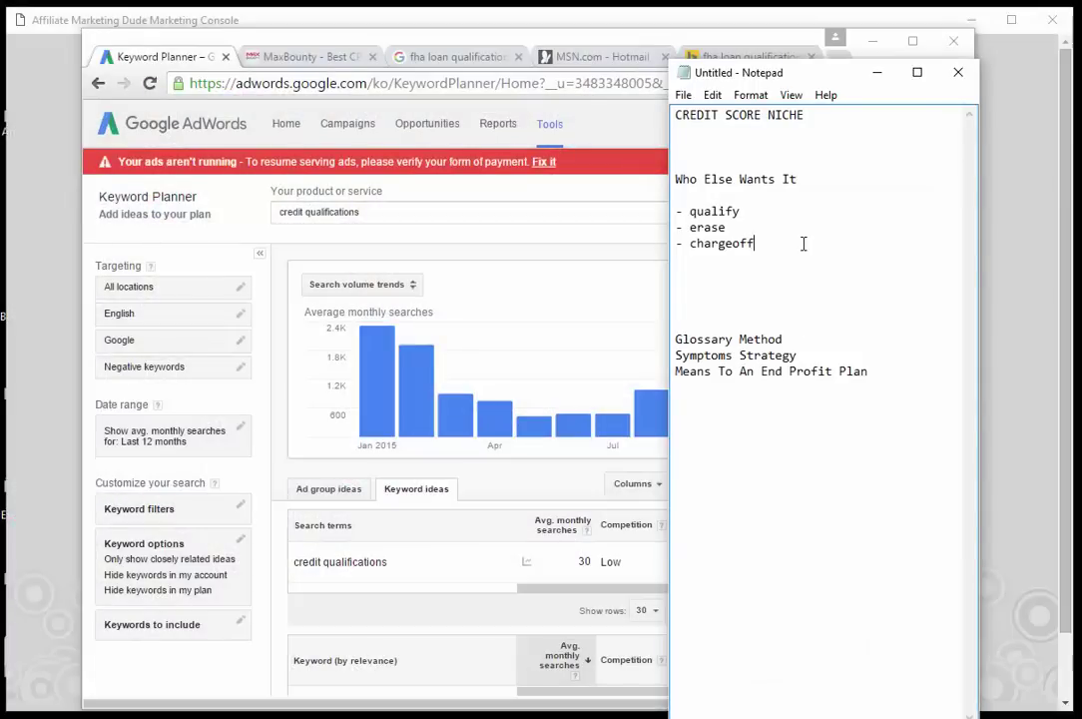
pyautogui.press('Return')
pyautogui.write('-')
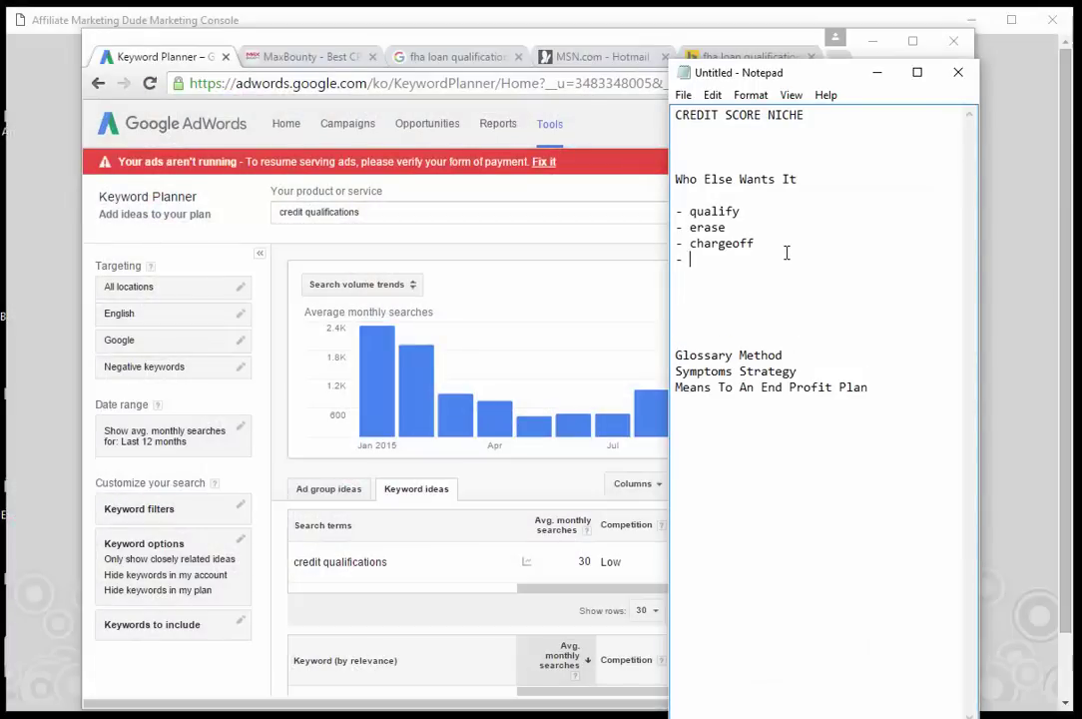
pyautogui.hotkey('ctrl', 'v')
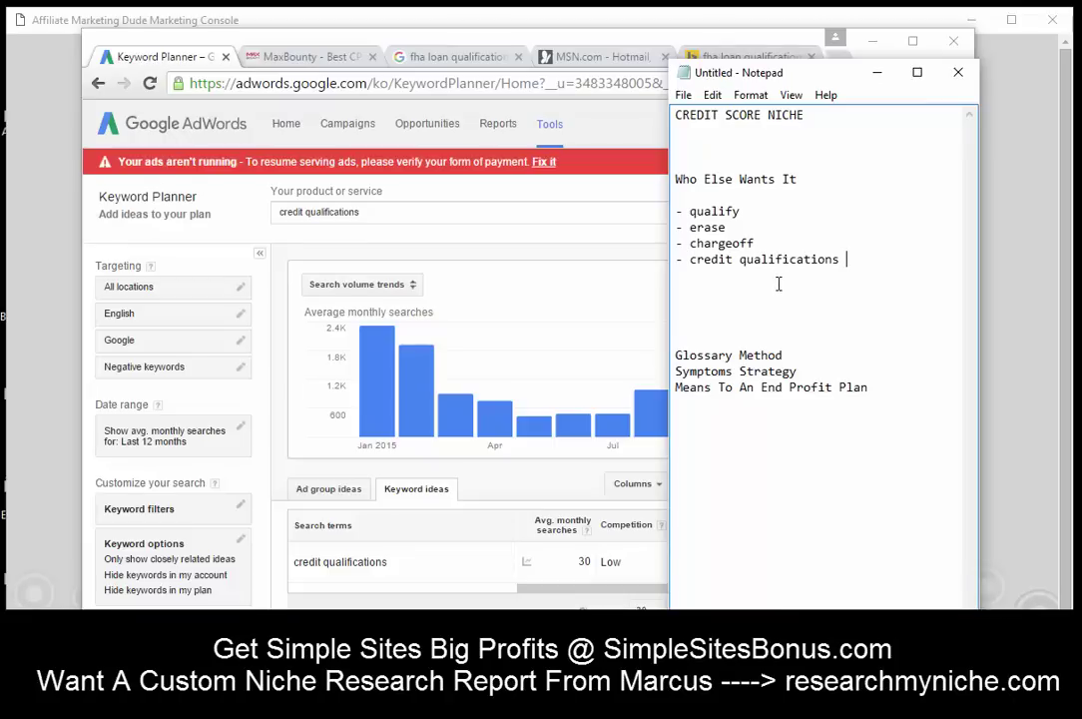
# Step: Go back to Keyword Planner and review the "credit qualifications" keyword ideas
pyautogui.click(1002, 234)
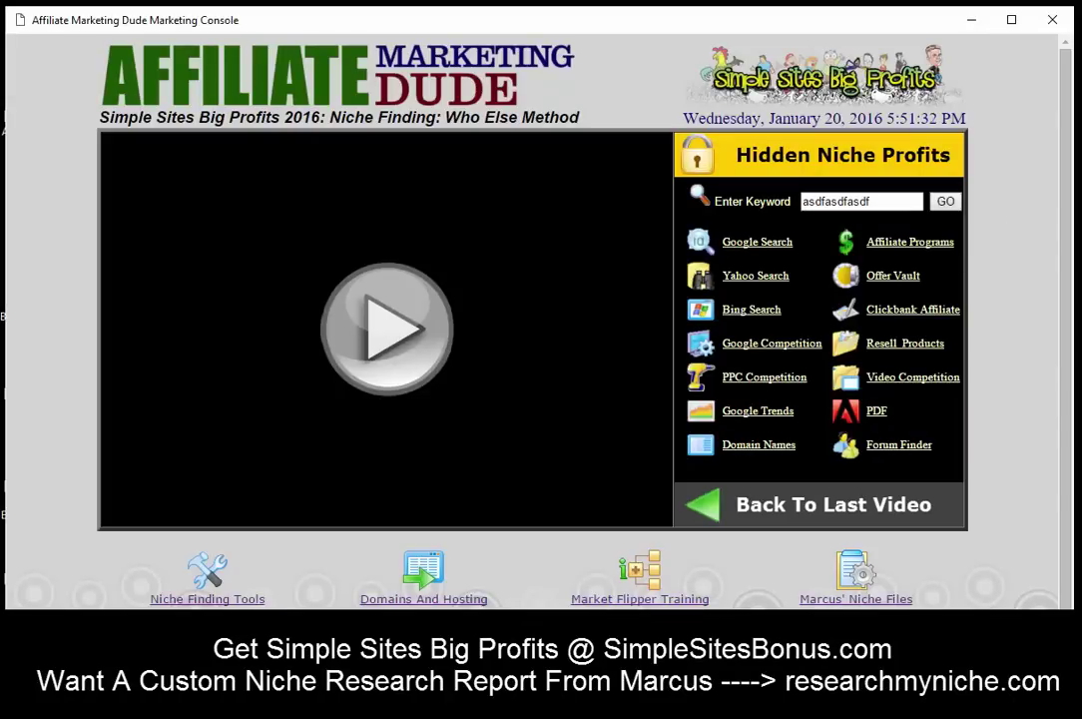
pyautogui.hotkey('alt', 'Tab')
pyautogui.scroll(-3, 614, 417)
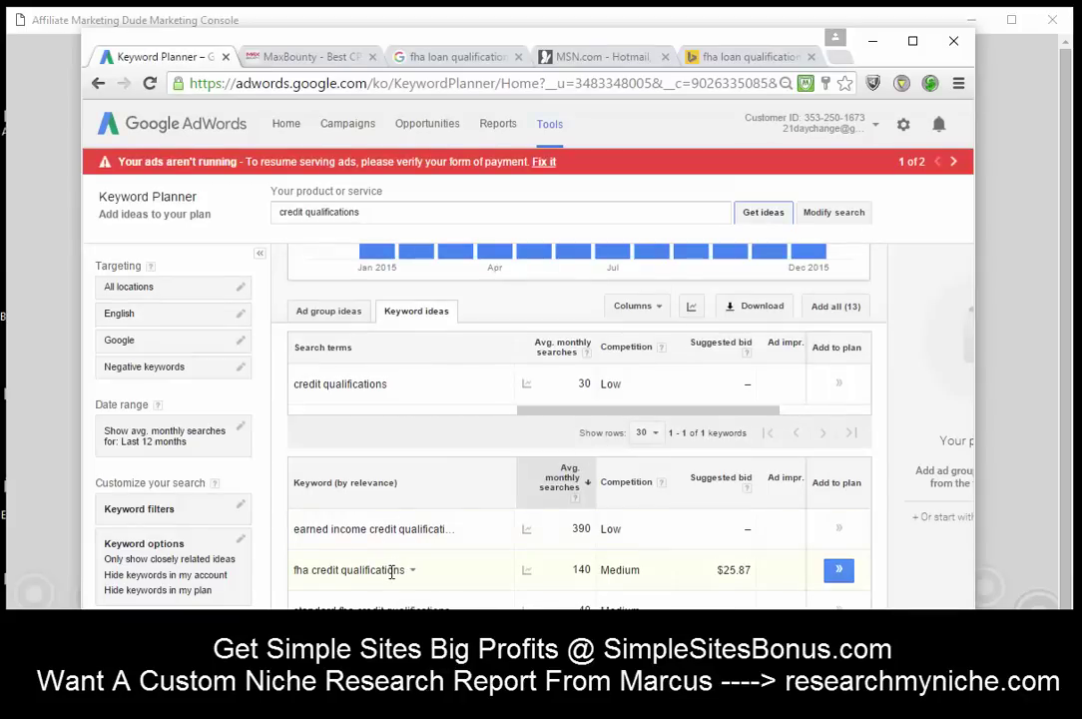
pyautogui.scroll(-1, 394, 584)
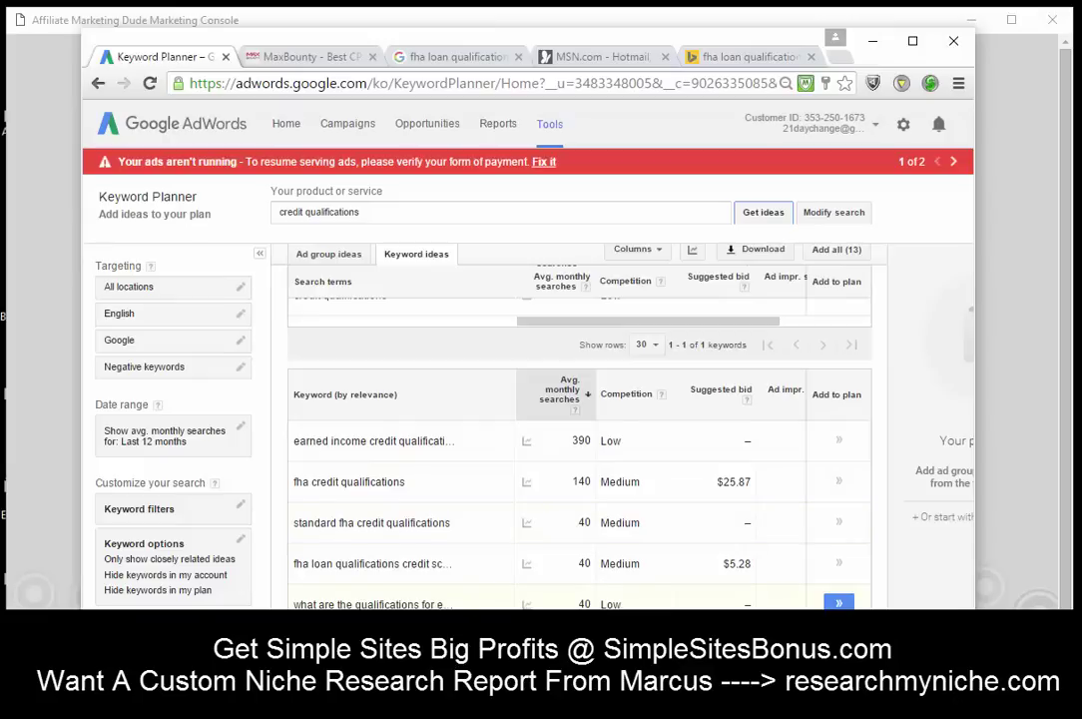
pyautogui.scroll(-1, 580, 449)
pyautogui.scroll(2, 405, 529)
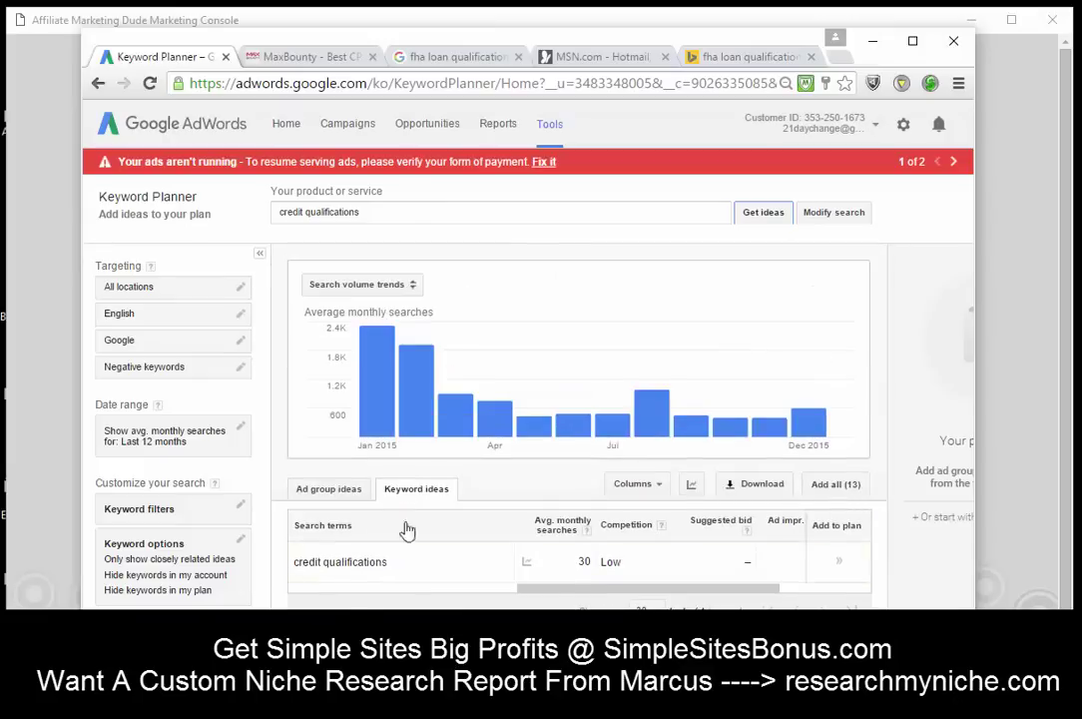
# Step: Change the product or service query to "mortgage qualifications" and get its keyword ideas
pyautogui.moveTo(310, 211); pyautogui.dragTo(249, 198)
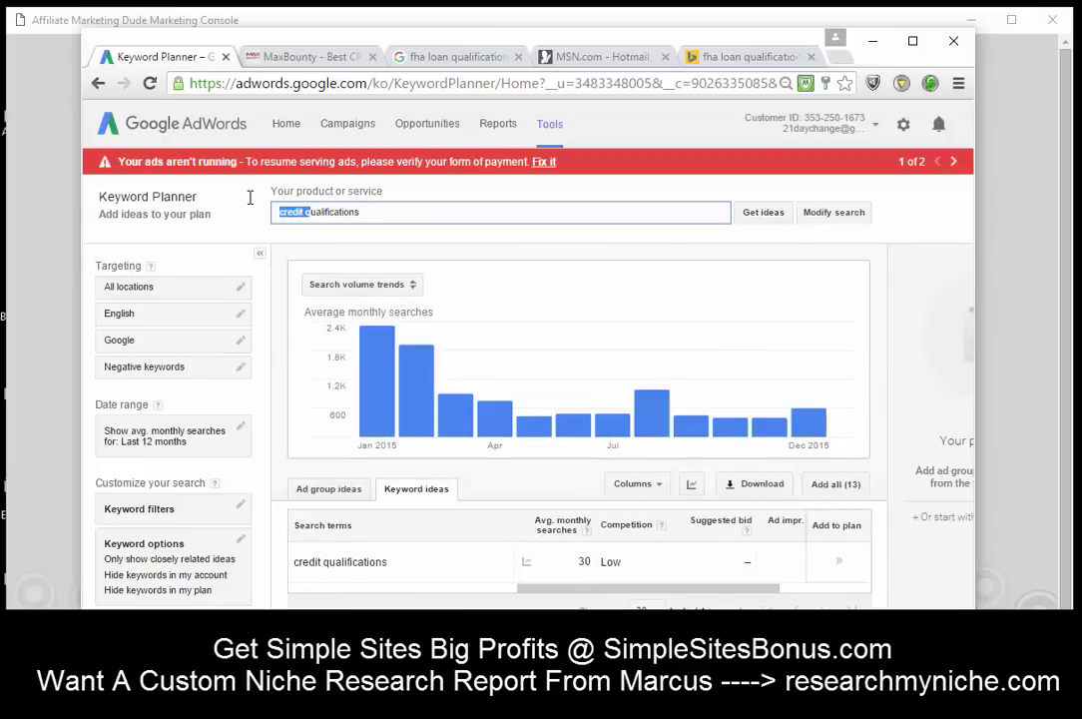
pyautogui.write('mortgage ')
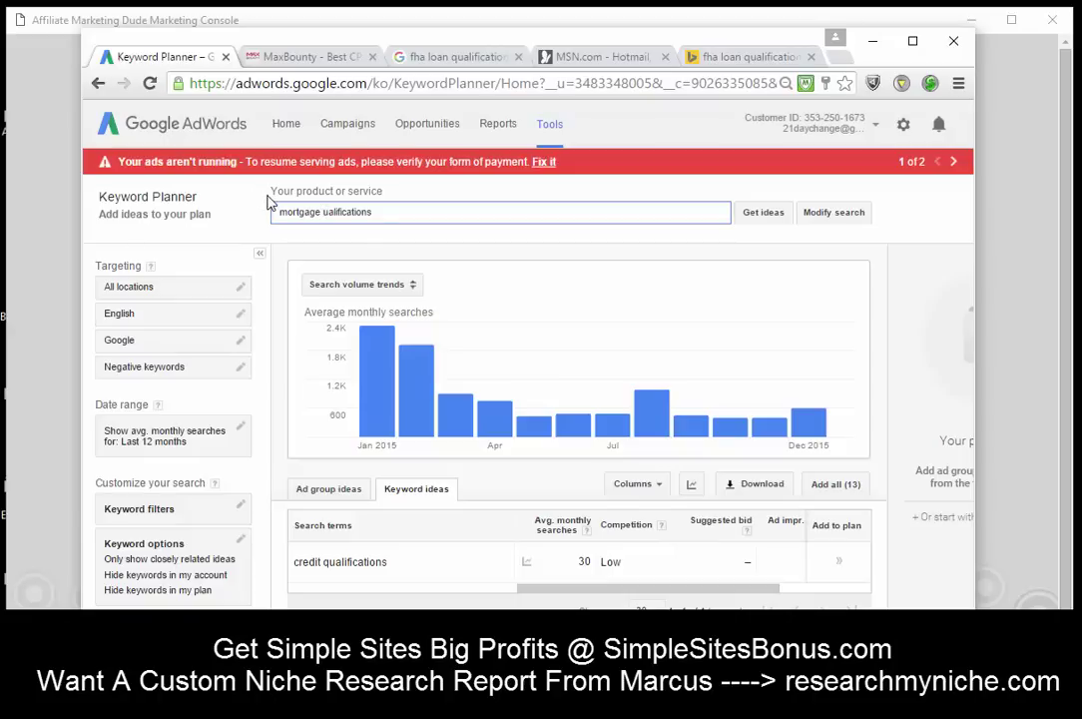
pyautogui.write('q')
pyautogui.click(771, 215)
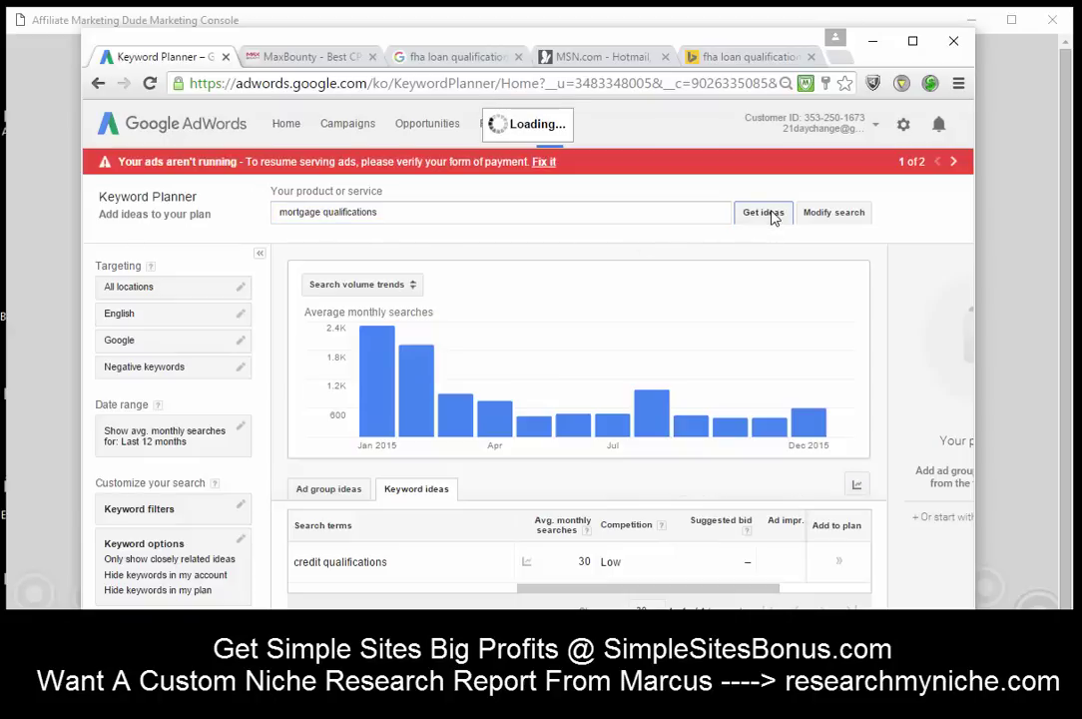
# Step: Examine the monthly searches, competition and suggested bids of the "mortgage qualifications" keyword ideas
pyautogui.scroll(-1, 659, 501)
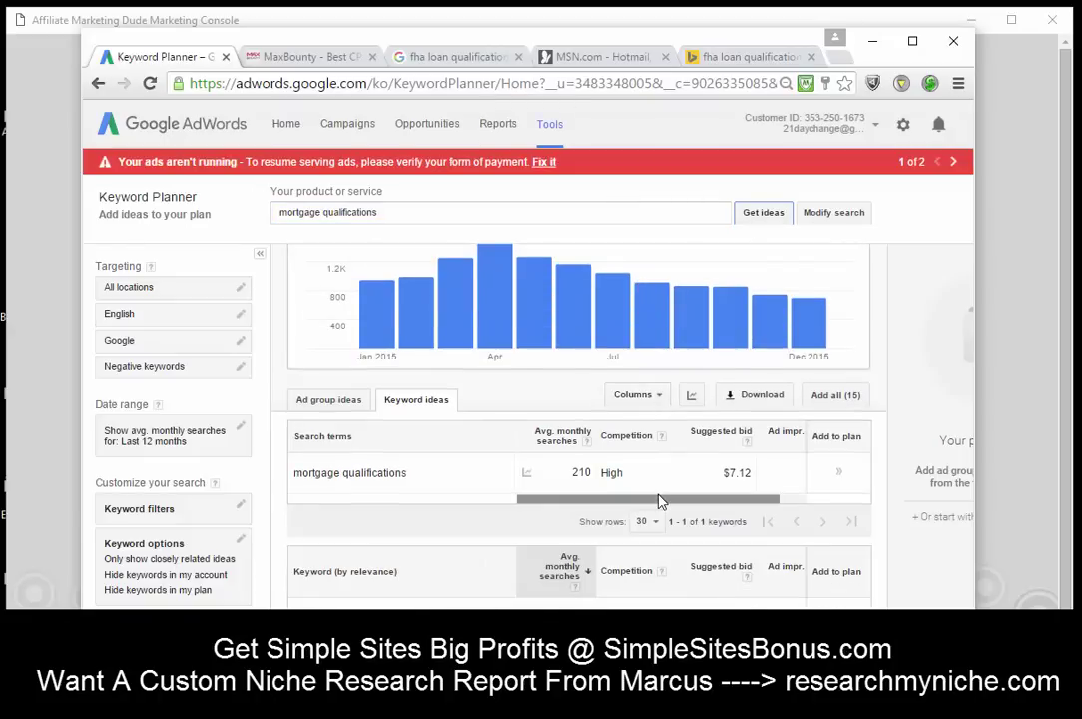
pyautogui.scroll(-1, 659, 501)
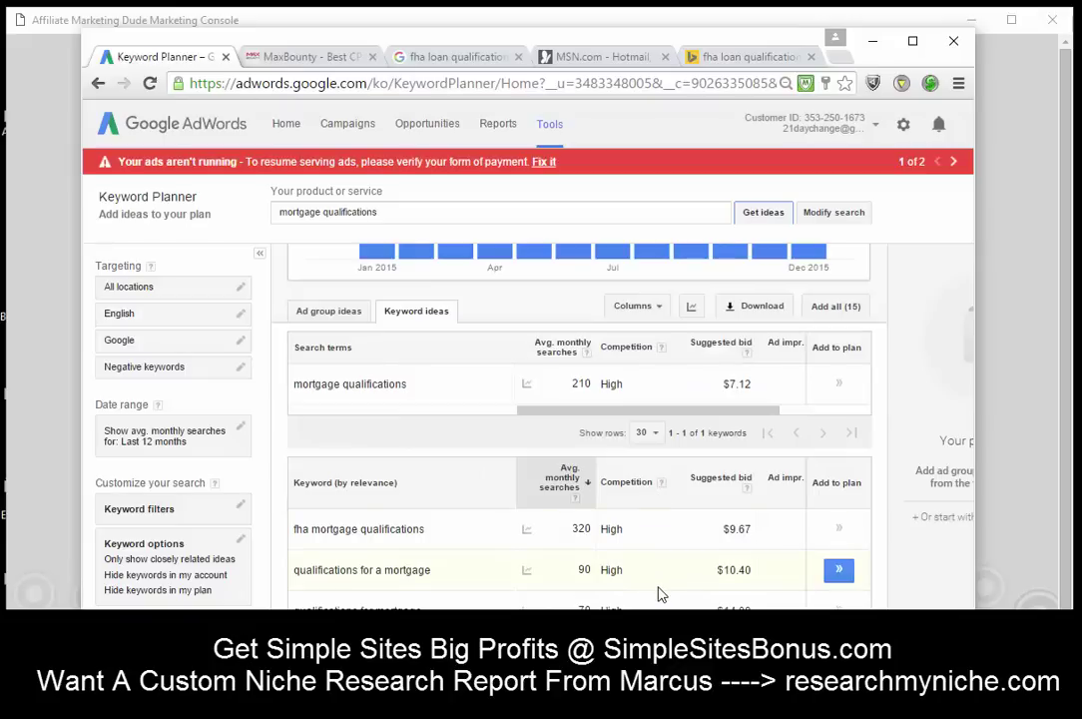
pyautogui.scroll(-2, 659, 595)
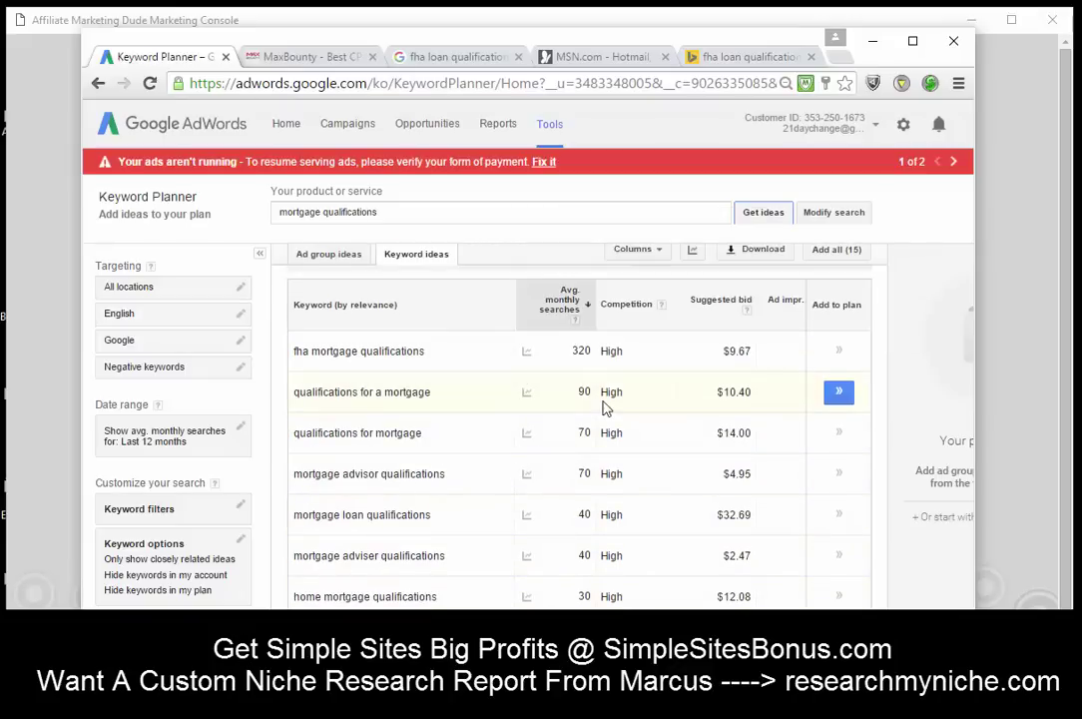
pyautogui.moveTo(556, 403); pyautogui.dragTo(569, 599)
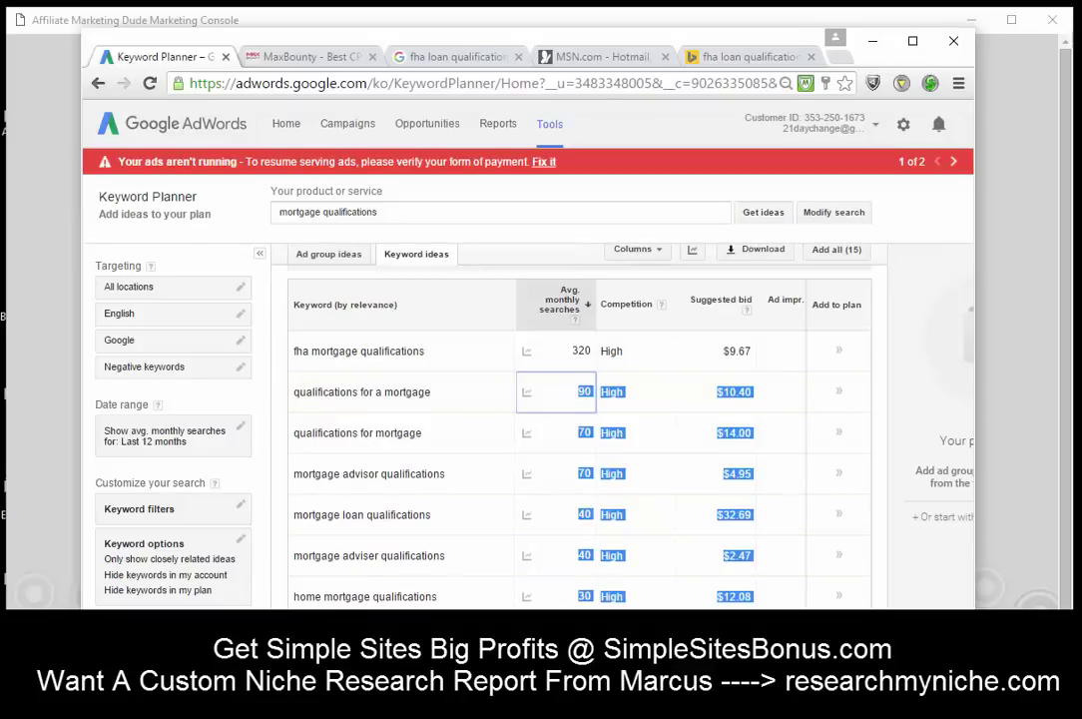
pyautogui.scroll(3, 550, 489)
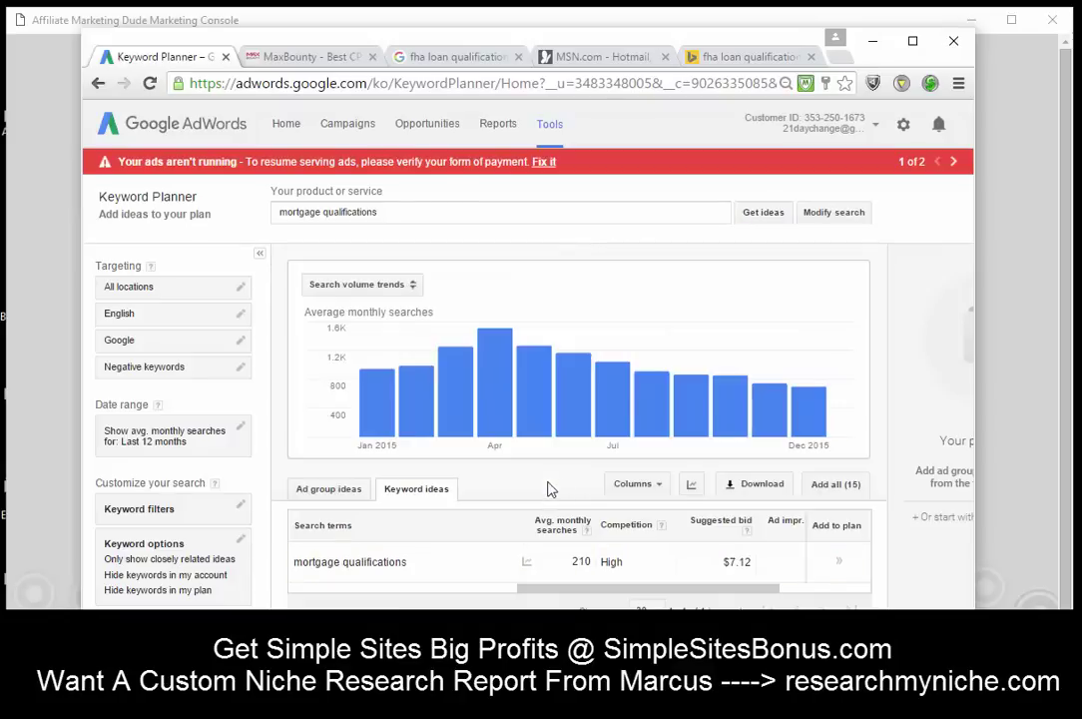
# Step: Change the product or service query to "credit score" and get its keyword ideas
pyautogui.moveTo(420, 215); pyautogui.dragTo(202, 219)
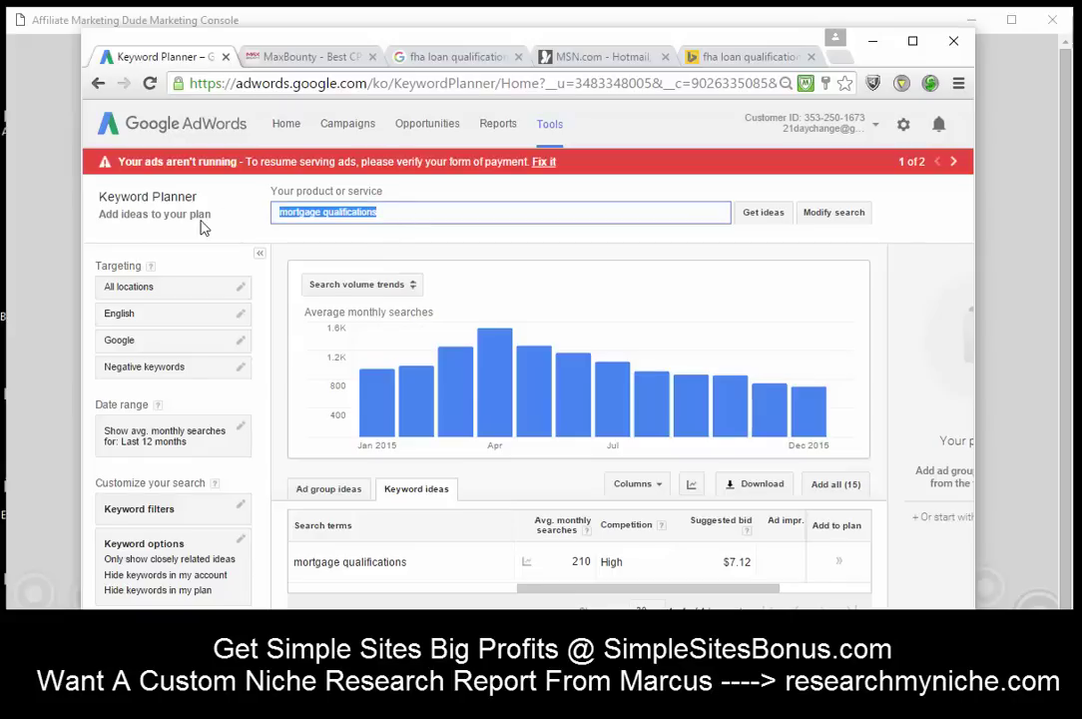
pyautogui.write('ch')
pyautogui.press('BackSpace')
pyautogui.press('BackSpace')
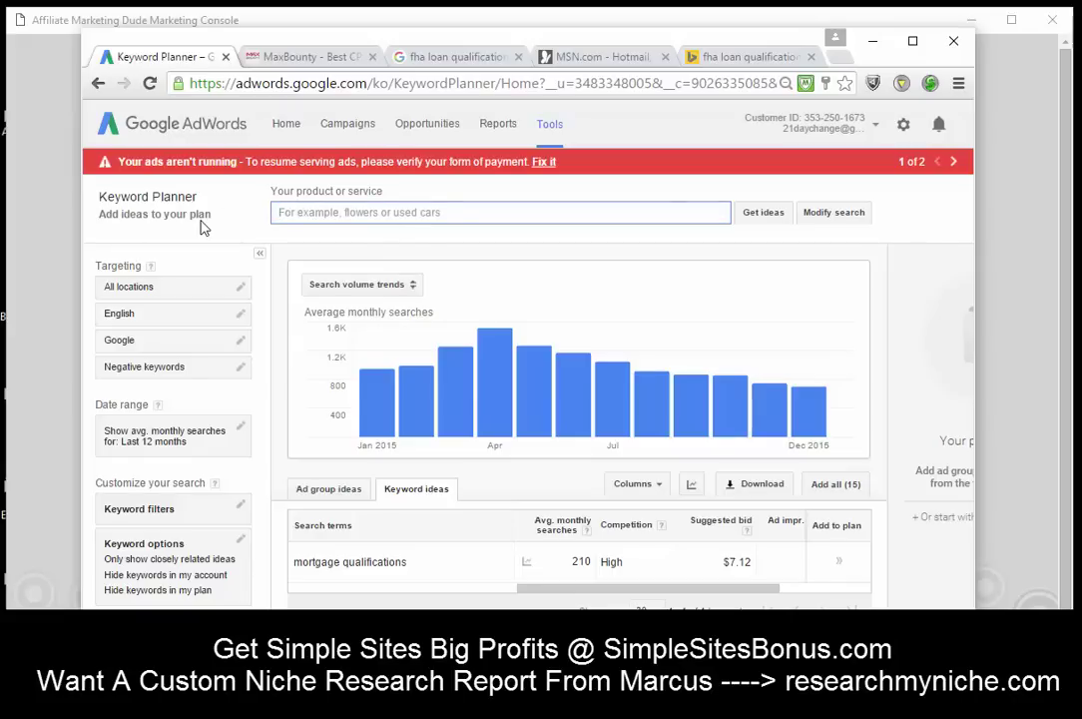
pyautogui.write('dit score')
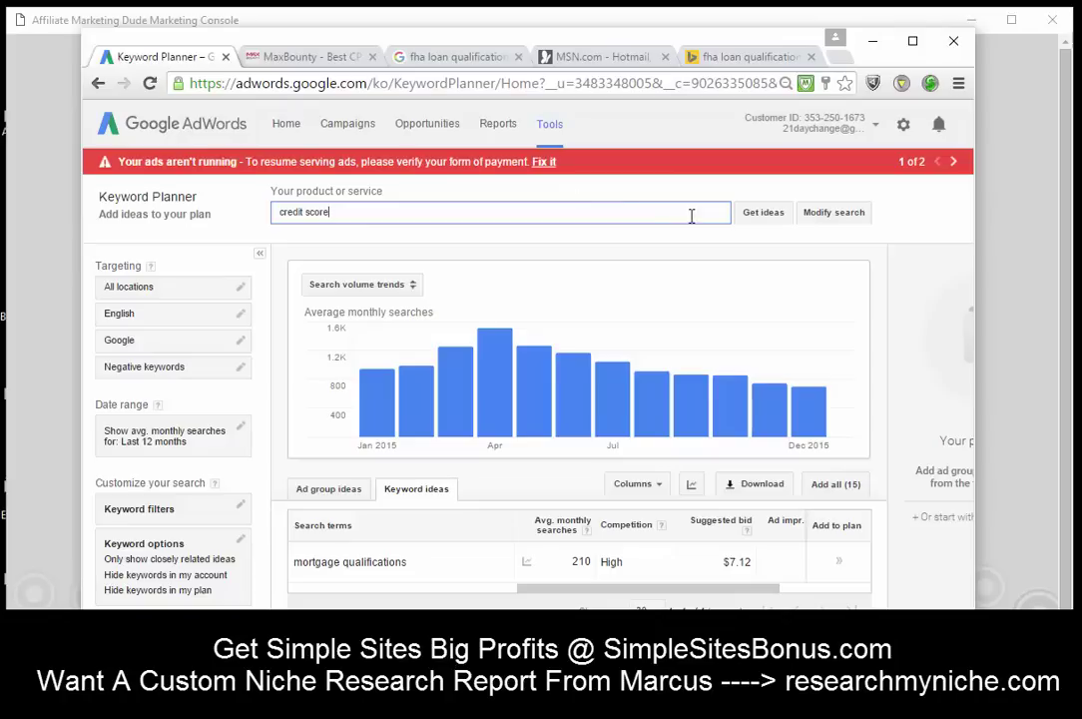
pyautogui.click(761, 214)
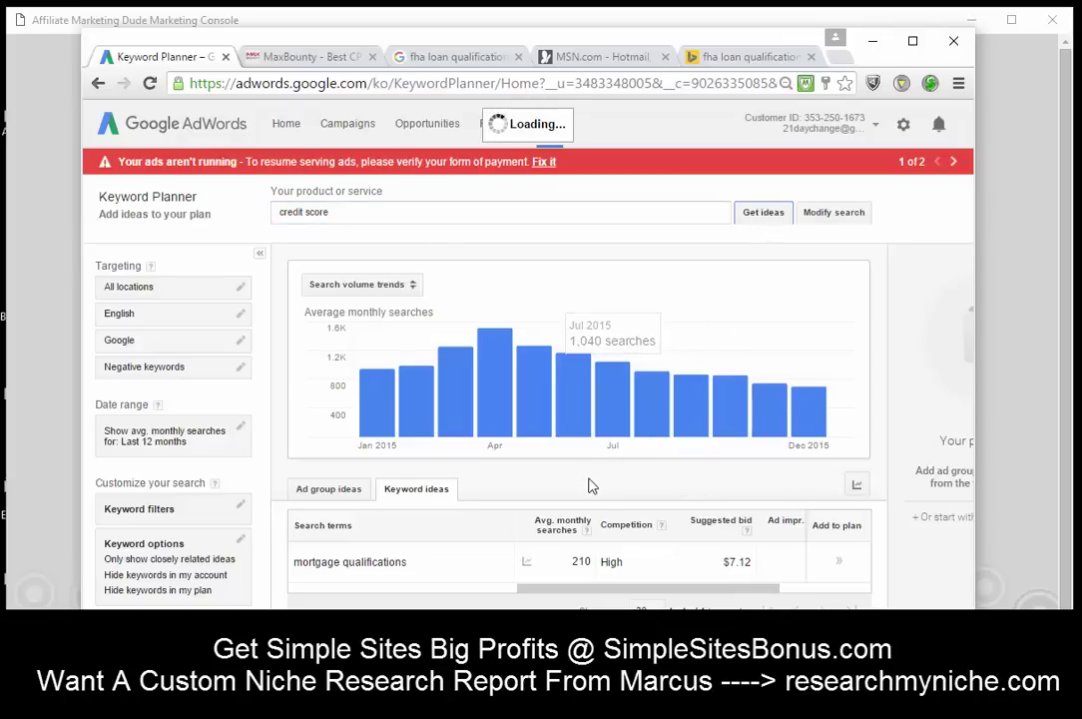
# Step: Search Google for the "good credit score" keyword idea and check the ads on the first two result pages
pyautogui.scroll(-2, 581, 495)
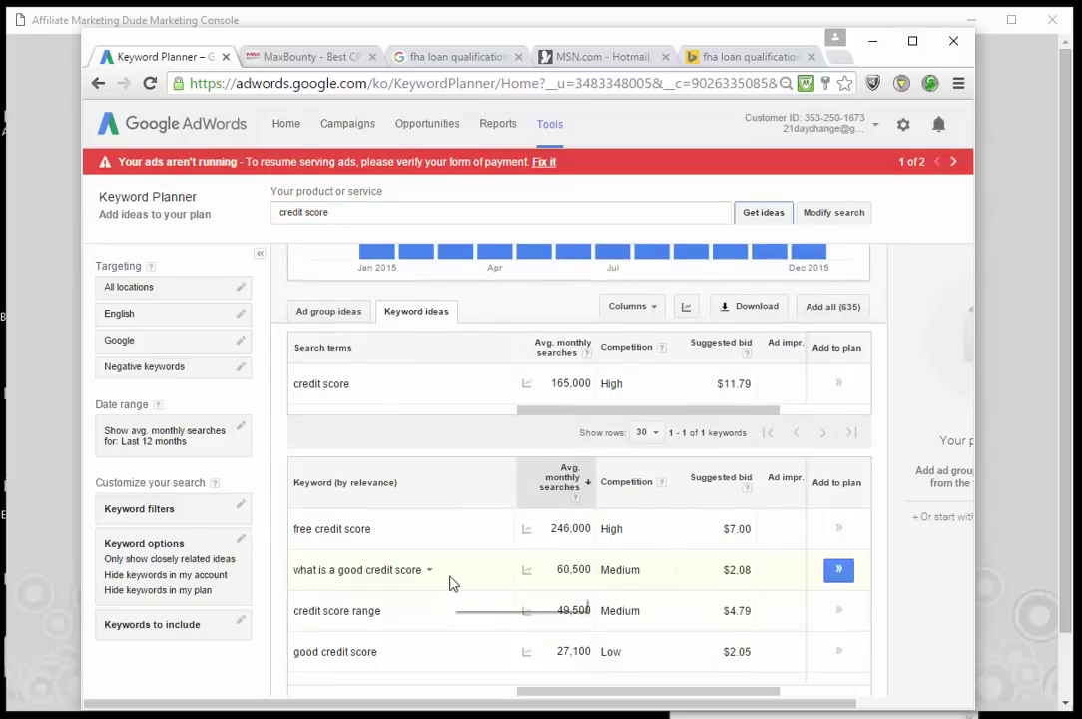
pyautogui.moveTo(434, 654); pyautogui.dragTo(304, 654)
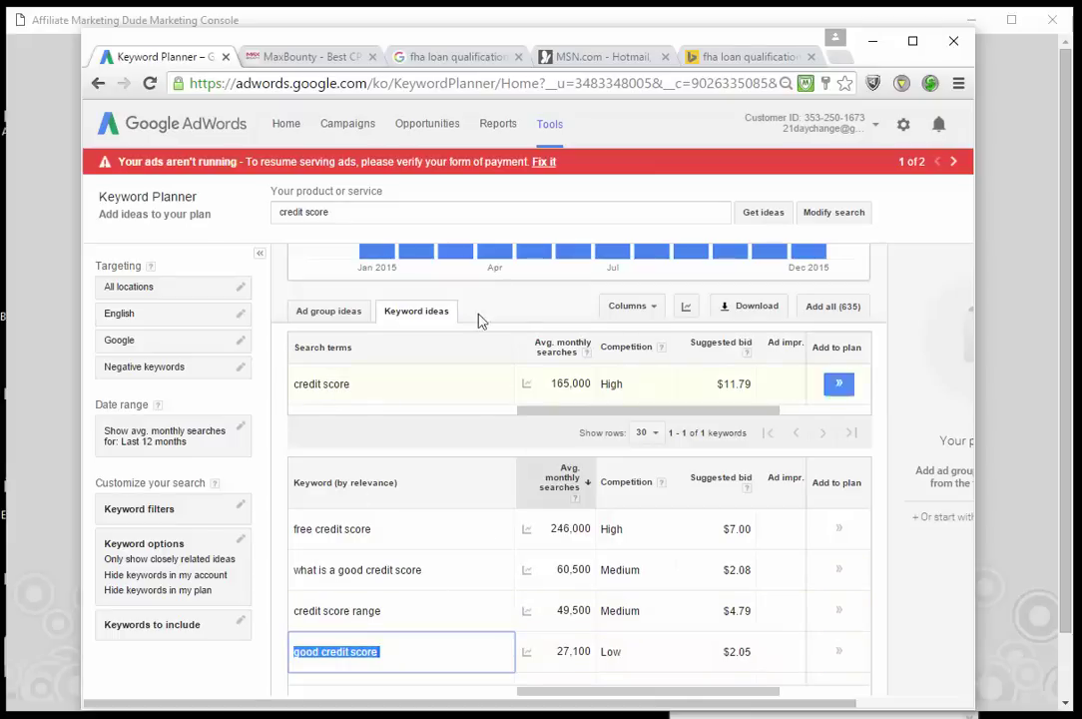
pyautogui.click(466, 56)
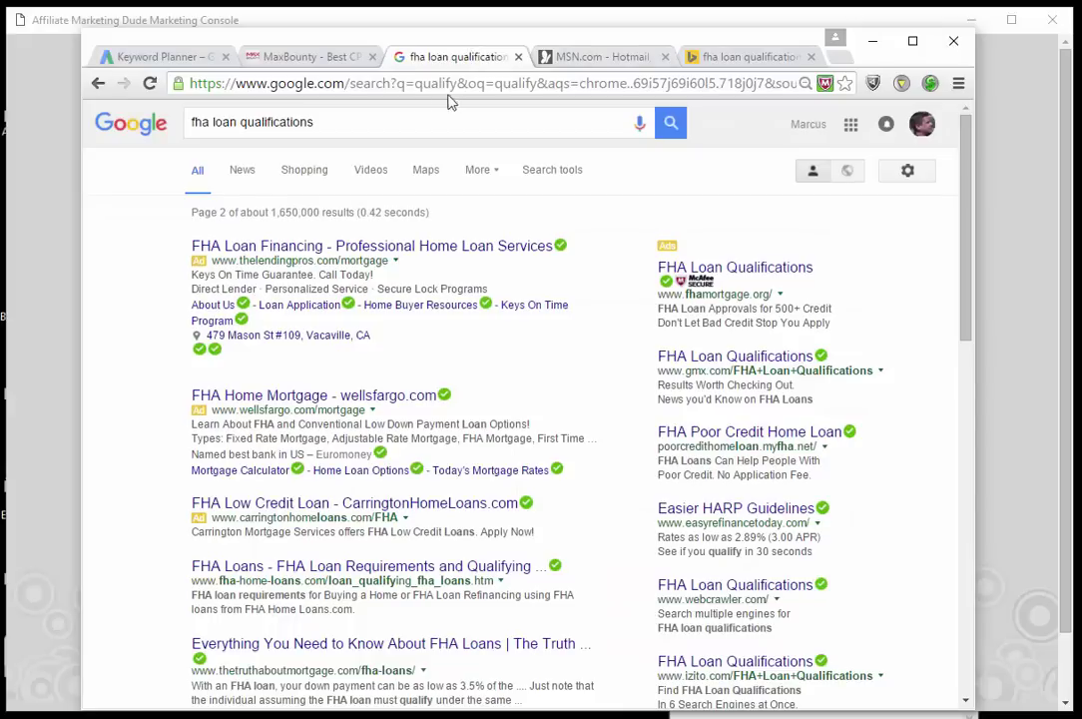
pyautogui.tripleClick(398, 120)
pyautogui.write('good credit score')
pyautogui.press('Return')
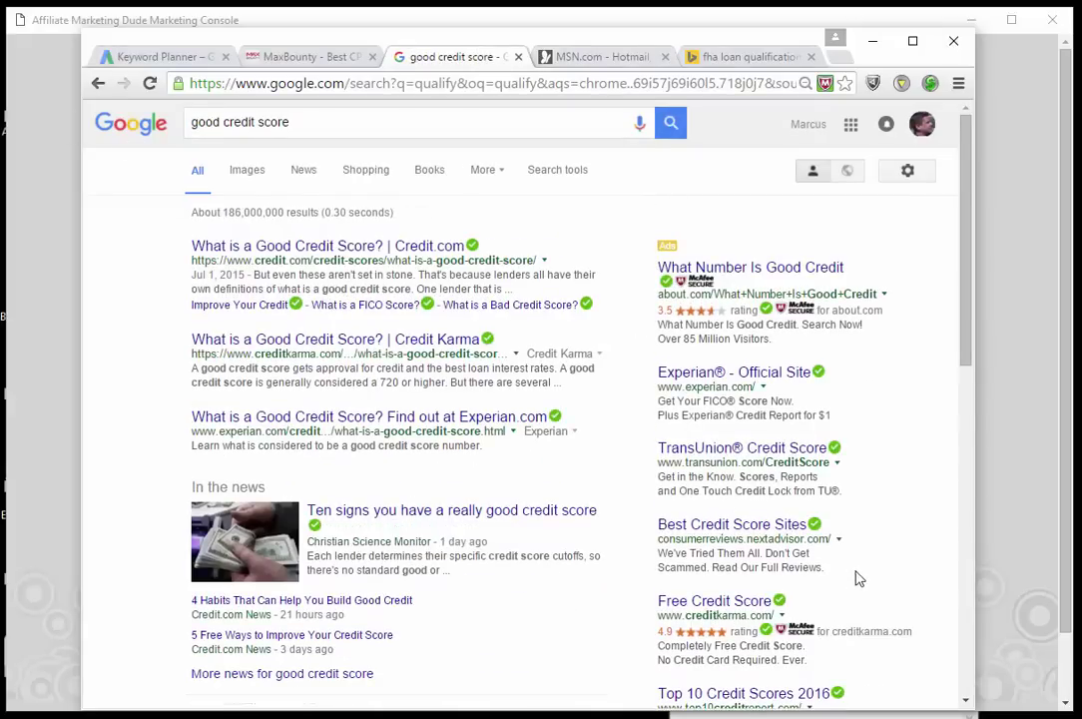
pyautogui.scroll(-1, 838, 539)
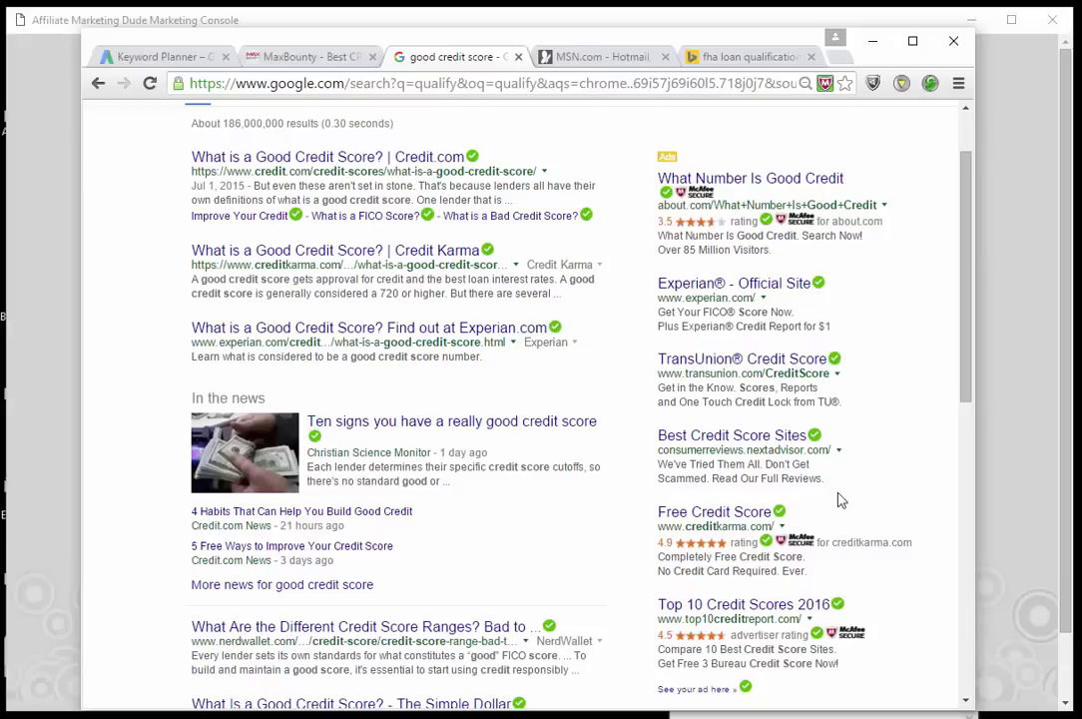
pyautogui.scroll(-7, 839, 499)
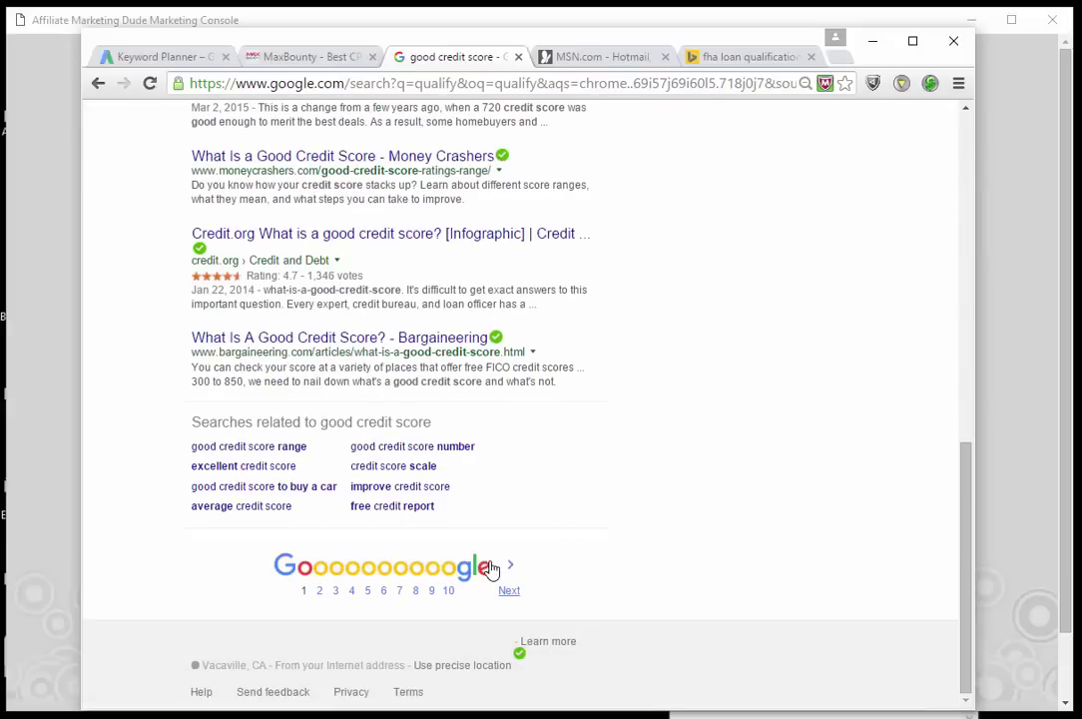
pyautogui.click(510, 566)
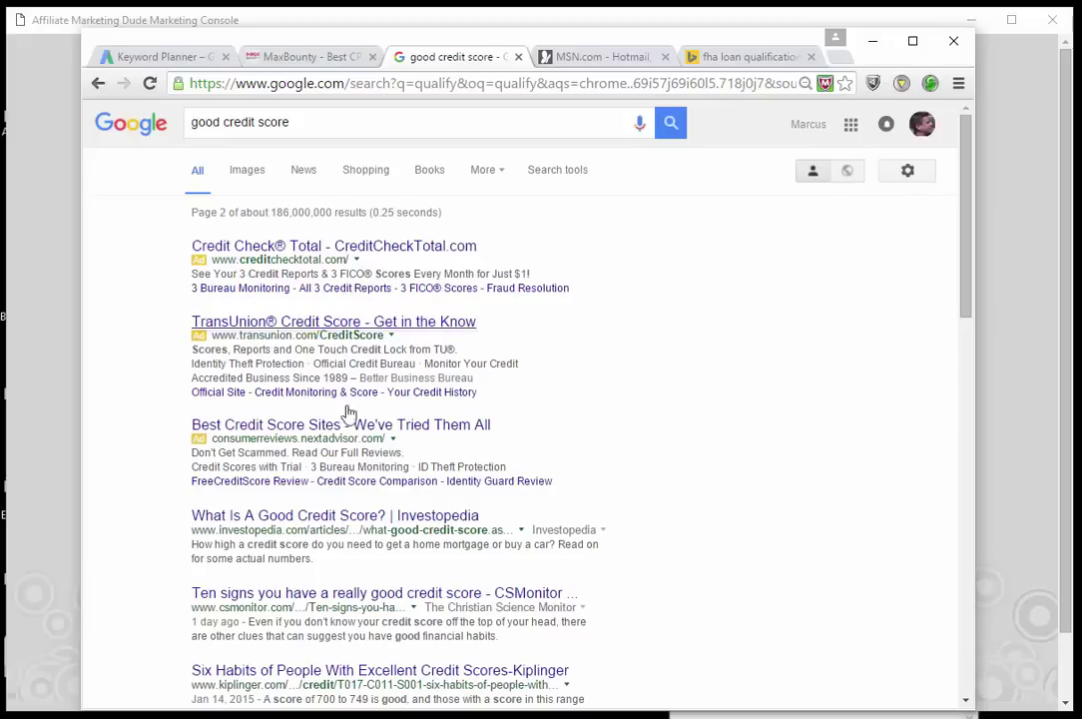
# Step: Switch to Bing, search for "good credit score" and check the ads on the first two result pages
pyautogui.click(698, 60)
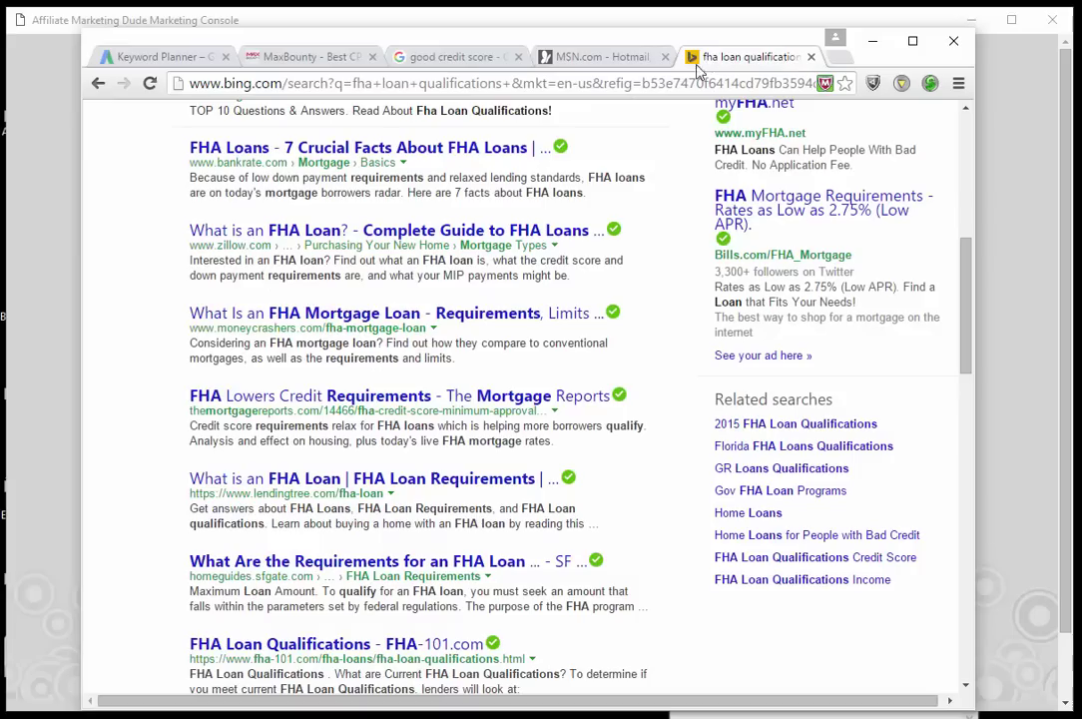
pyautogui.scroll(5, 374, 165)
pyautogui.tripleClick(395, 122)
pyautogui.write('good credit score')
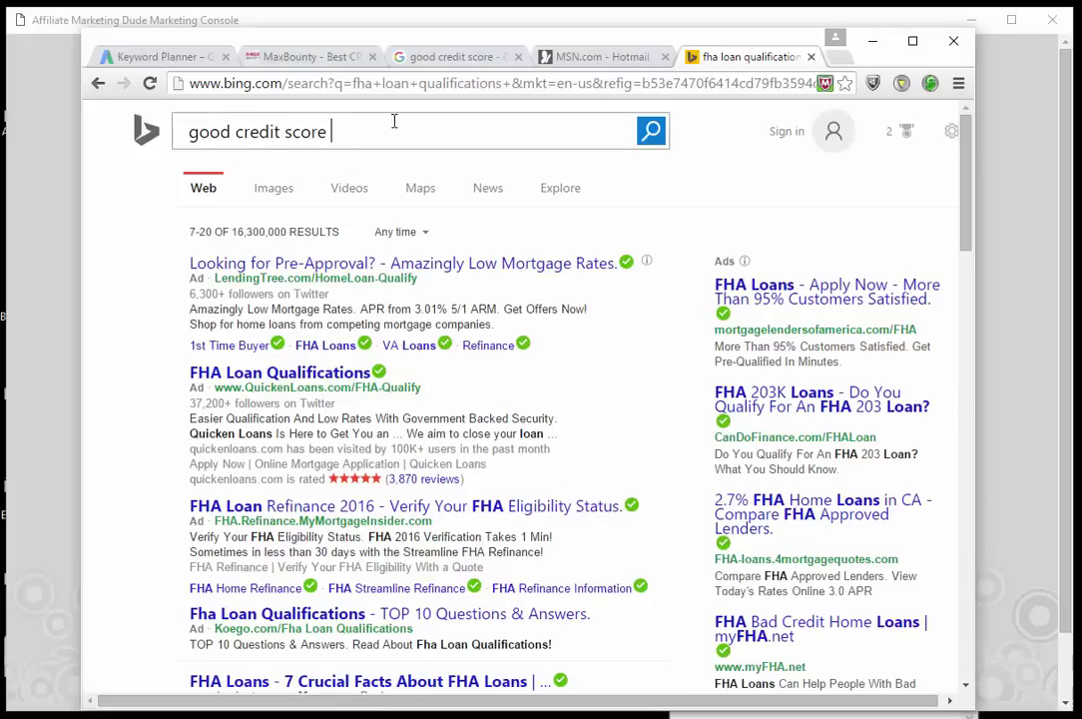
pyautogui.click(651, 136)
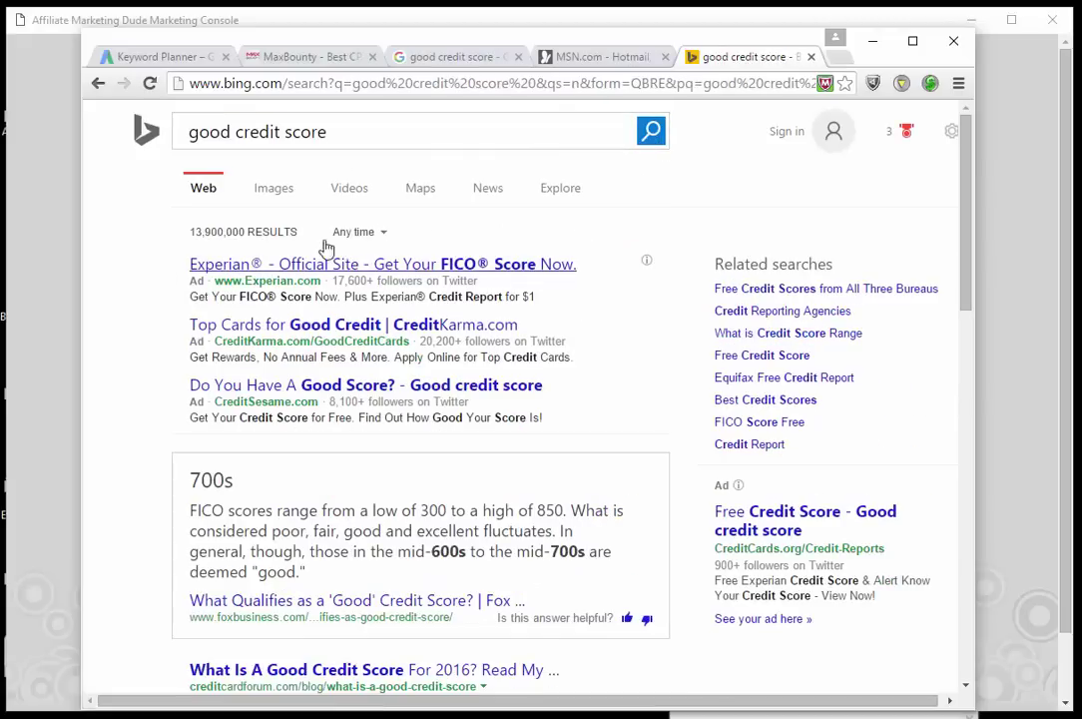
pyautogui.scroll(-3, 722, 300)
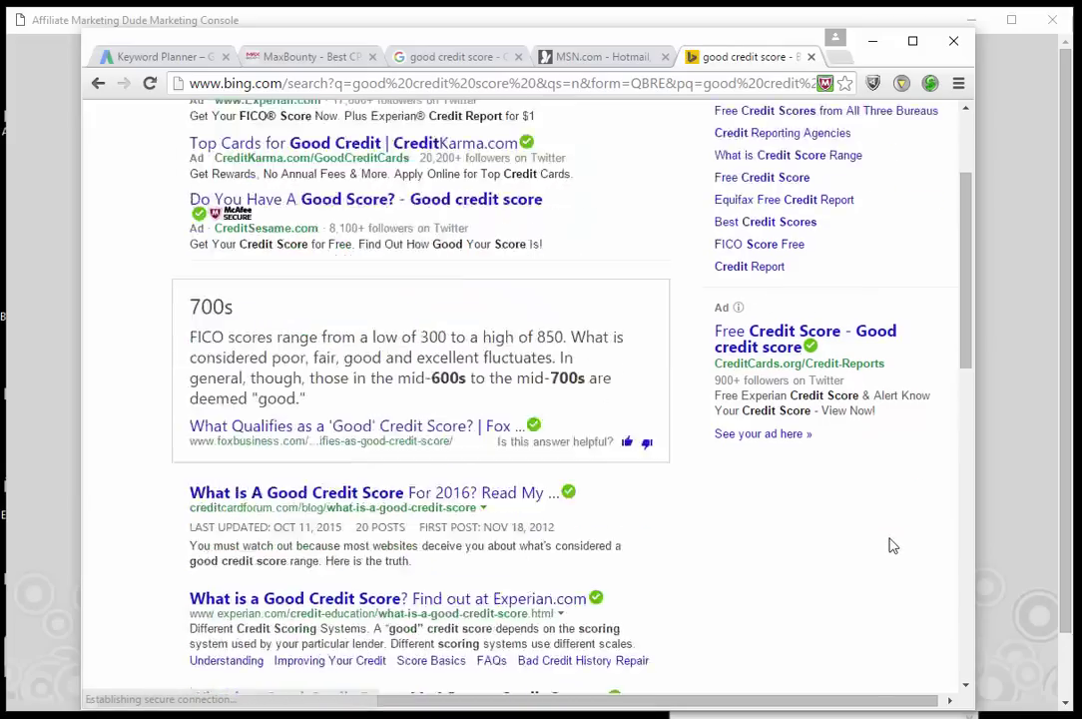
pyautogui.scroll(-8, 894, 546)
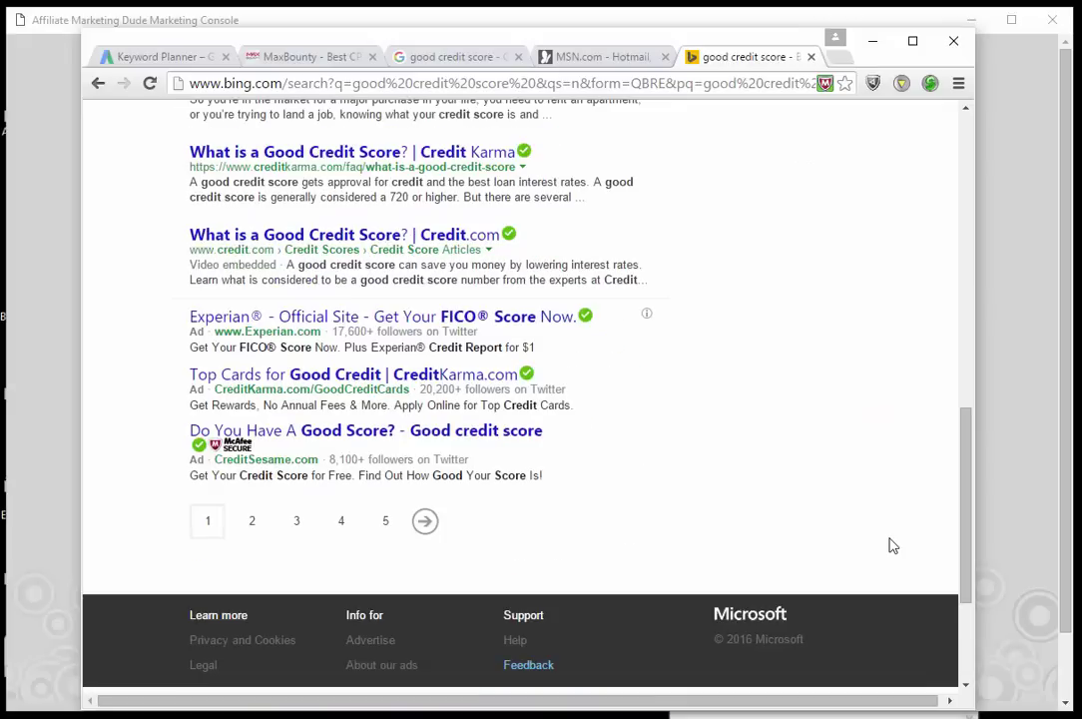
pyautogui.click(425, 520)
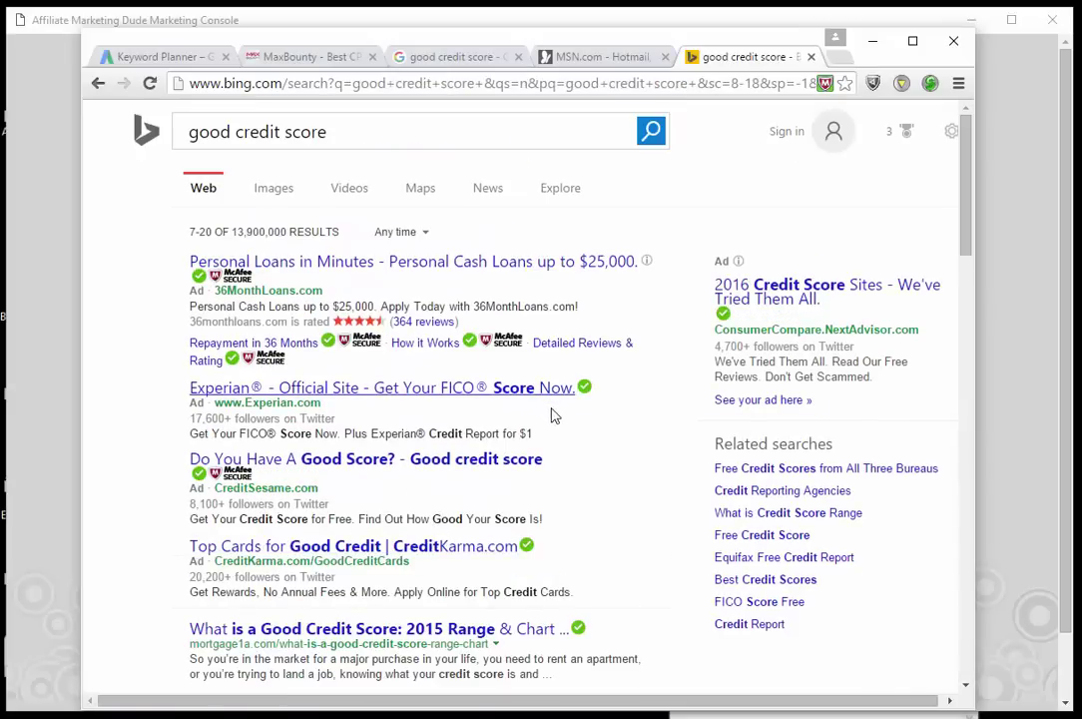
# Step: Go back to Keyword Planner and sort the "credit score" keyword ideas by competition, lowest first
pyautogui.click(177, 60)
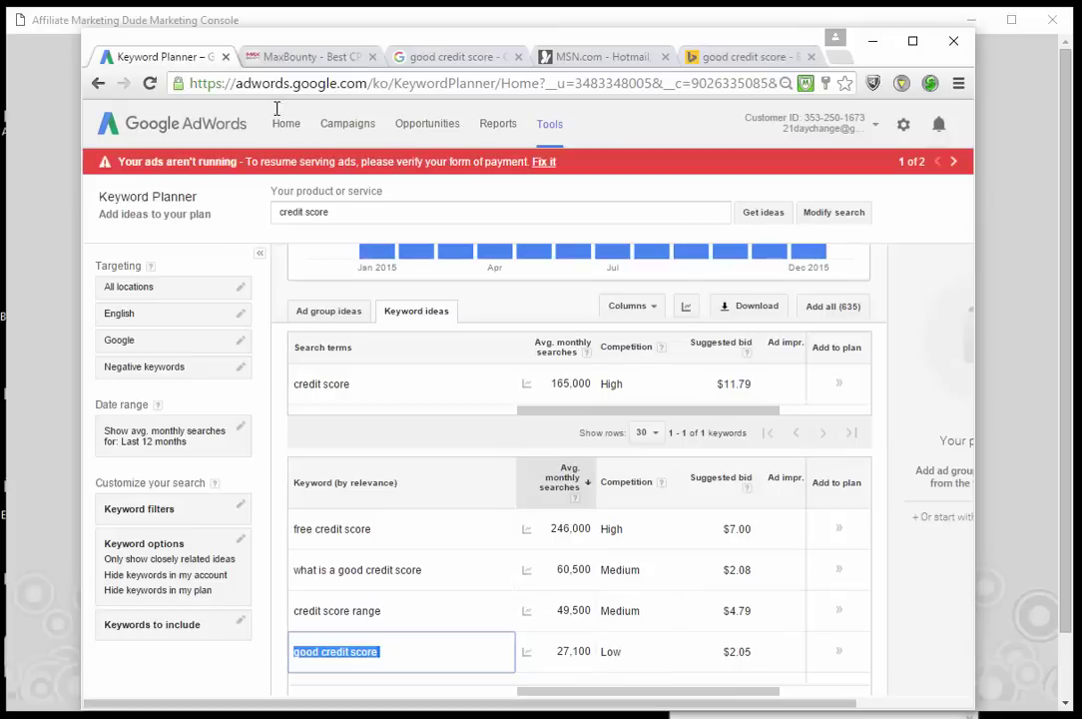
pyautogui.scroll(-1, 599, 419)
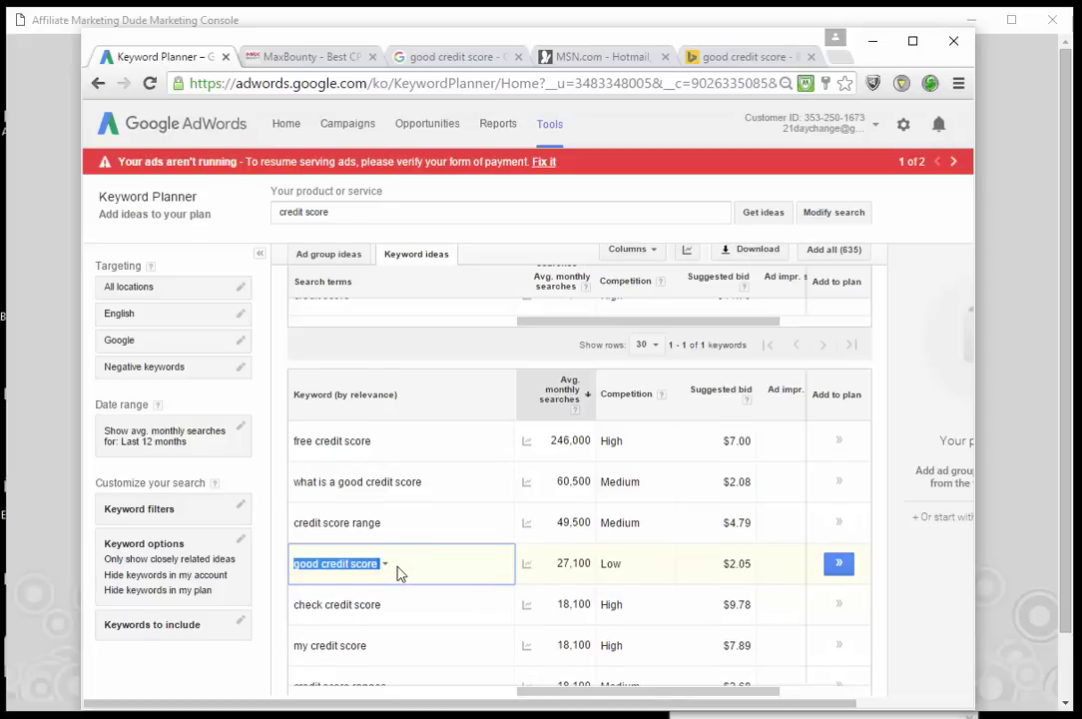
pyautogui.scroll(-1, 398, 572)
pyautogui.scroll(-1, 415, 584)
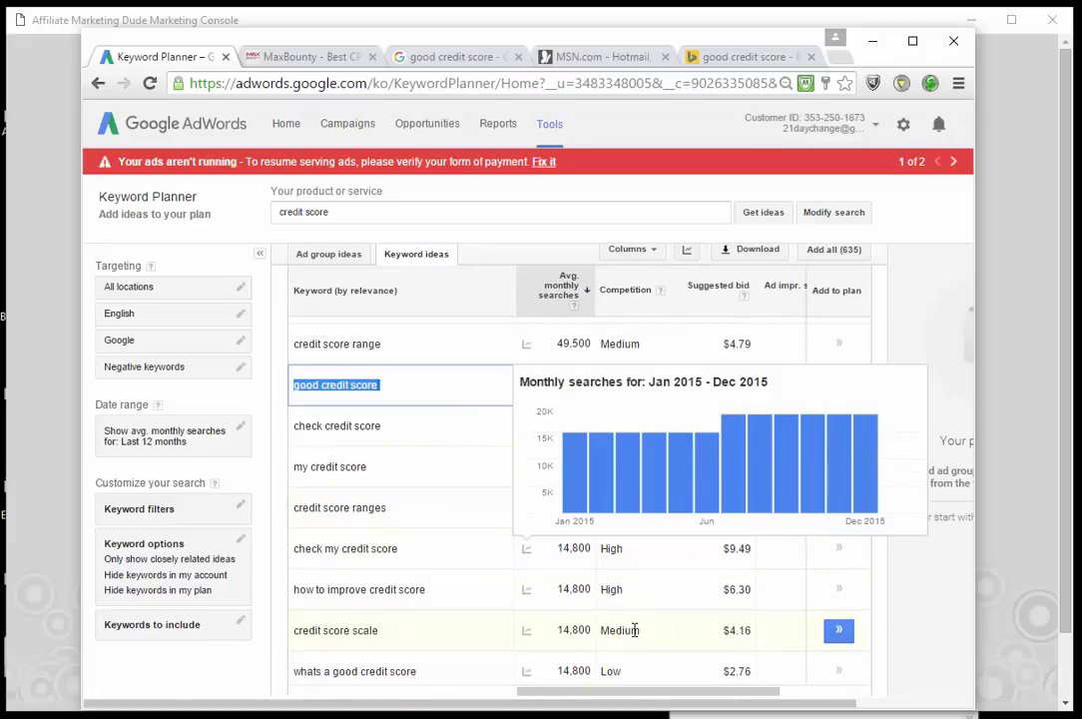
pyautogui.scroll(-3, 868, 656)
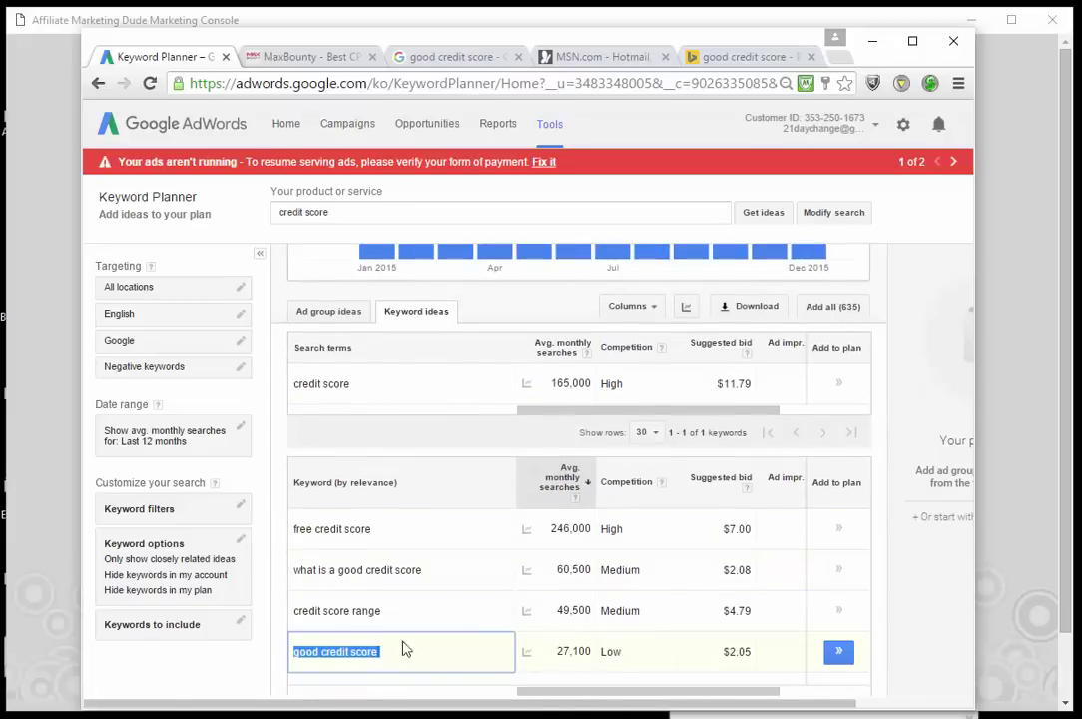
pyautogui.click(633, 482)
pyautogui.scroll(-3, 634, 495)
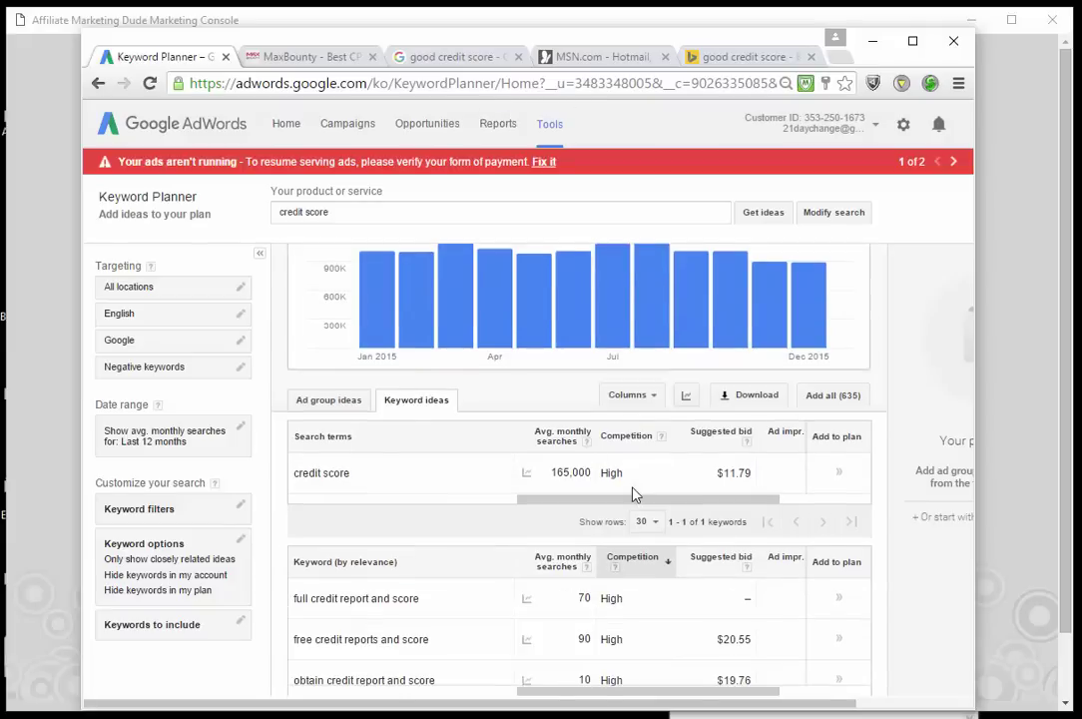
pyautogui.click(635, 481)
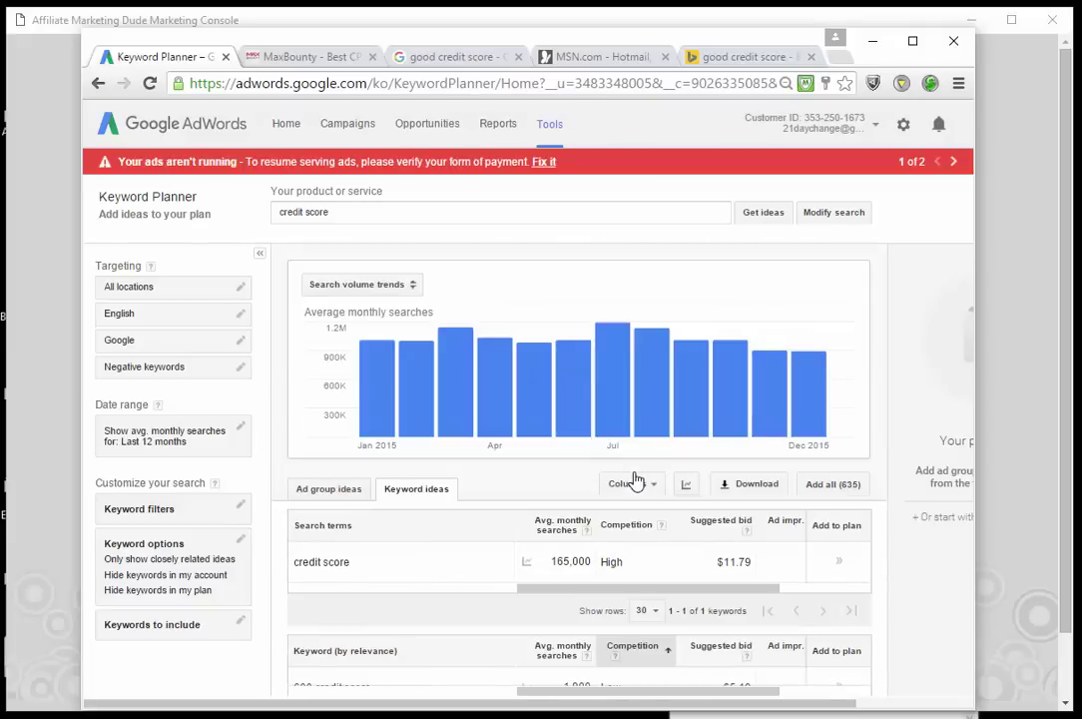
# Step: Copy the low-competition keyword idea "700 credit score" and search Google for it
pyautogui.scroll(-3, 635, 479)
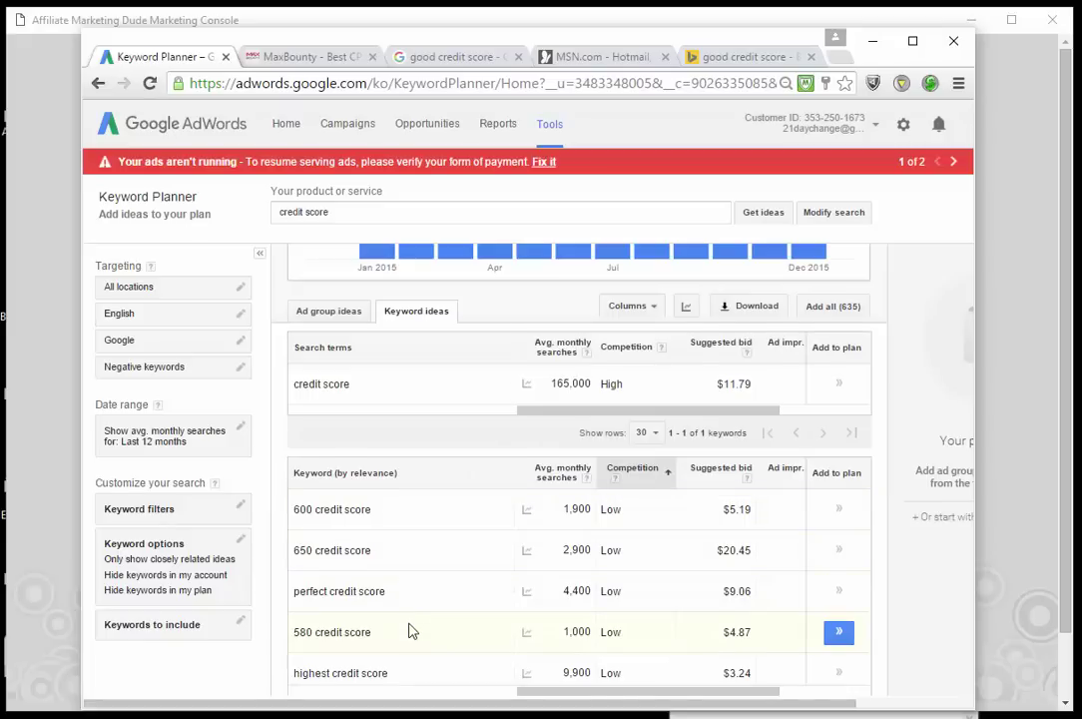
pyautogui.scroll(-1, 414, 633)
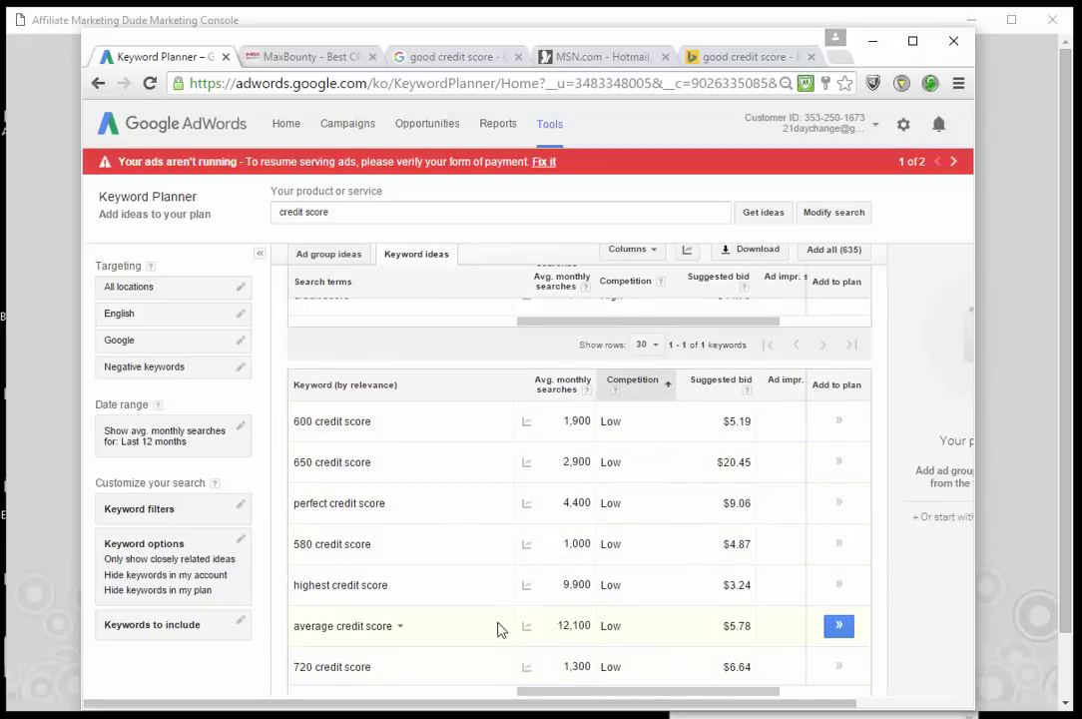
pyautogui.scroll(-1, 500, 599)
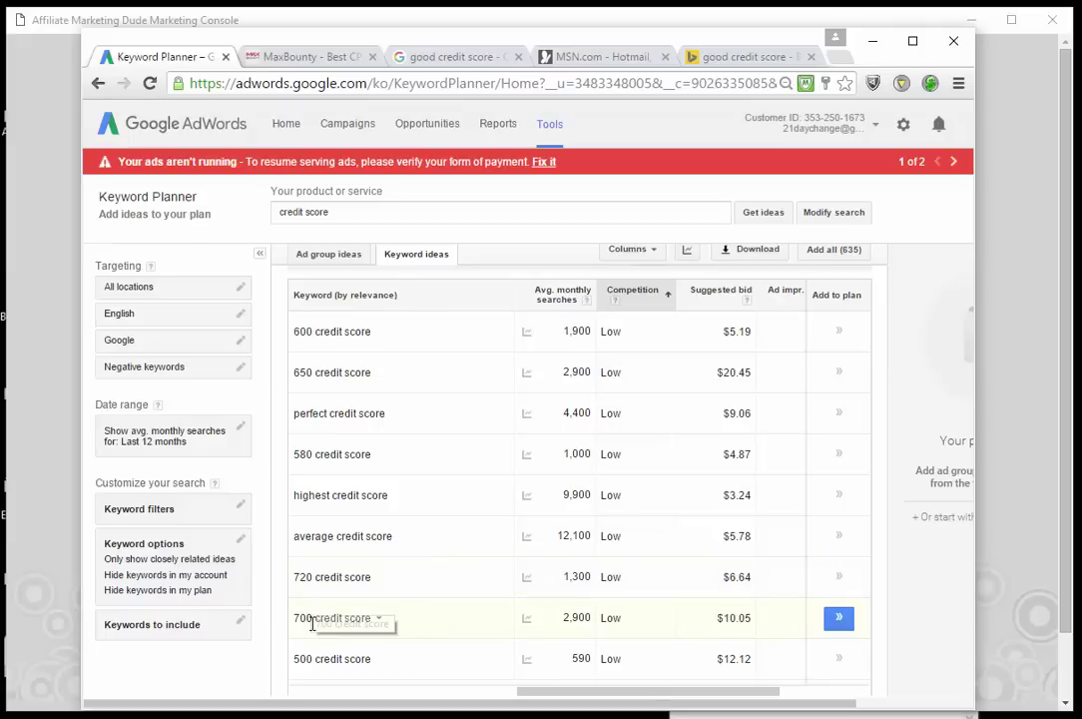
pyautogui.click(356, 618)
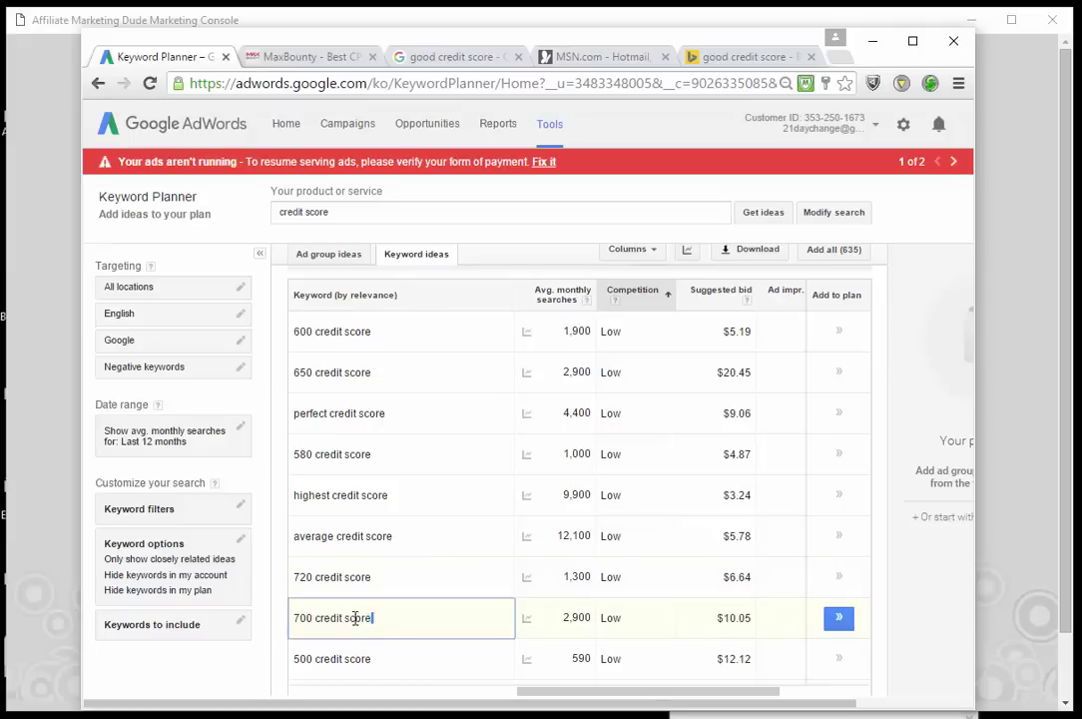
pyautogui.moveTo(356, 618); pyautogui.dragTo(293, 618)
pyautogui.hotkey('ctrl', 'c')
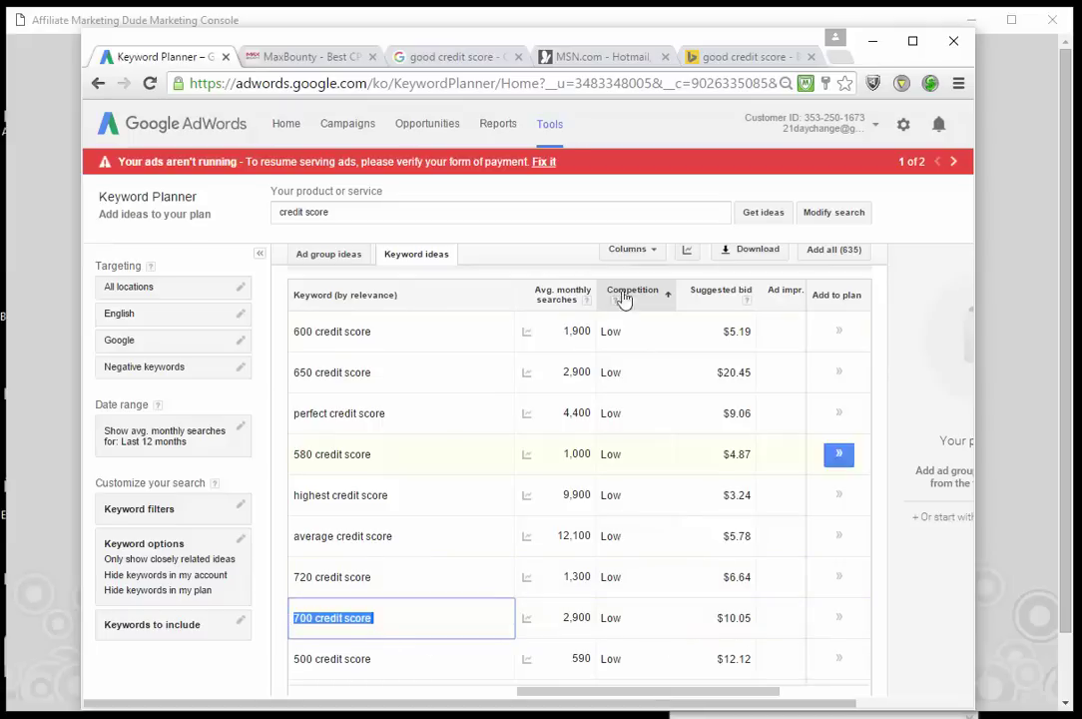
pyautogui.click(454, 57)
pyautogui.tripleClick(352, 125)
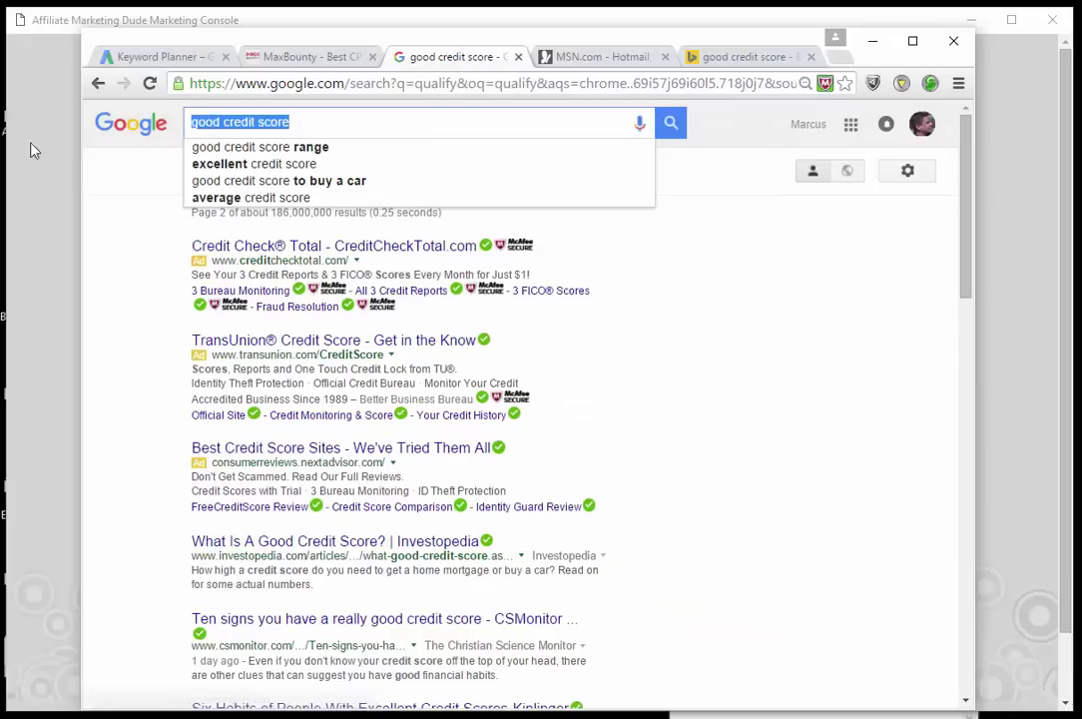
pyautogui.hotkey('ctrl', 'v')
pyautogui.click(677, 136)
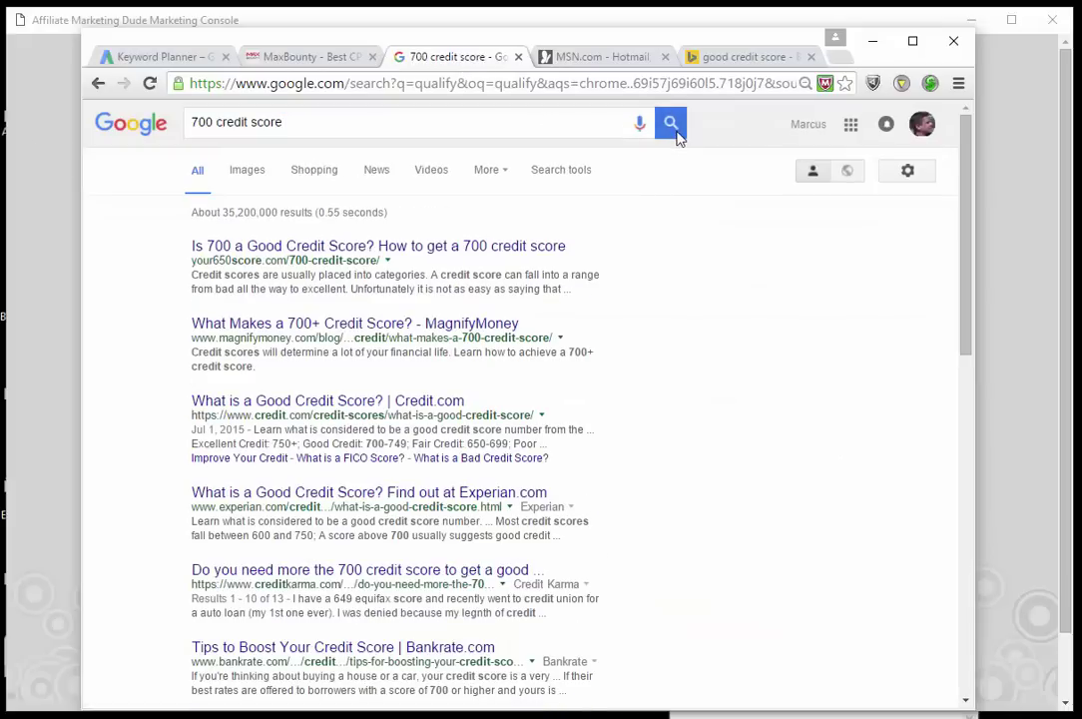
# Step: Look through the "700 credit score" results for ads and continue to the second results page
pyautogui.scroll(-6, 669, 289)
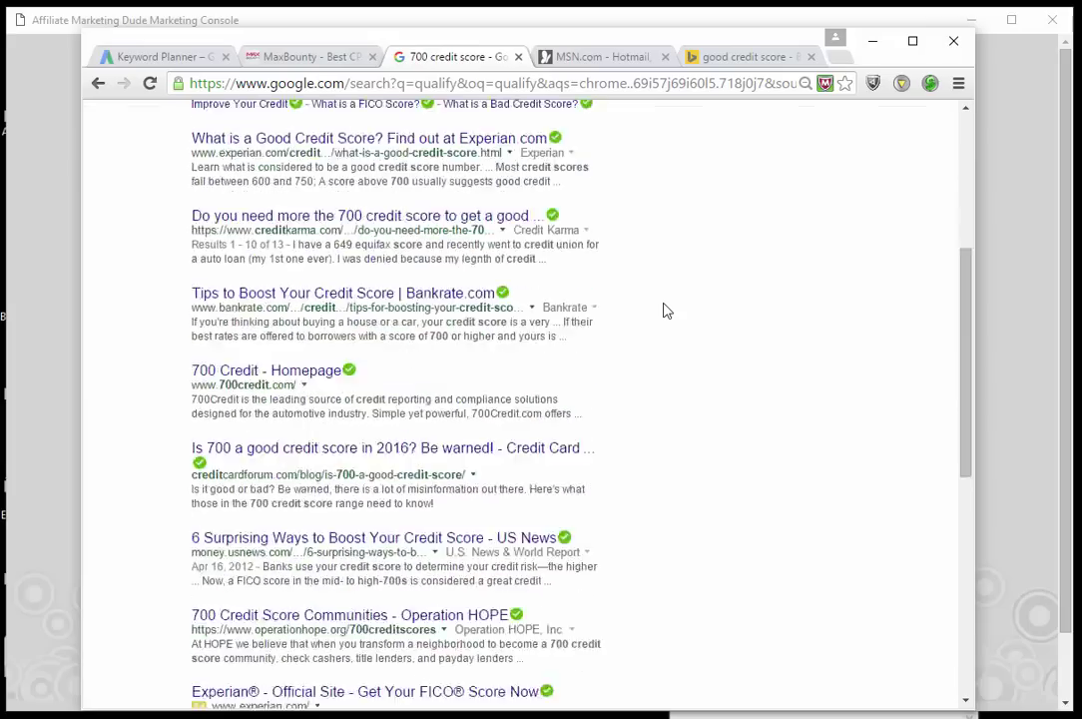
pyautogui.scroll(-3, 667, 313)
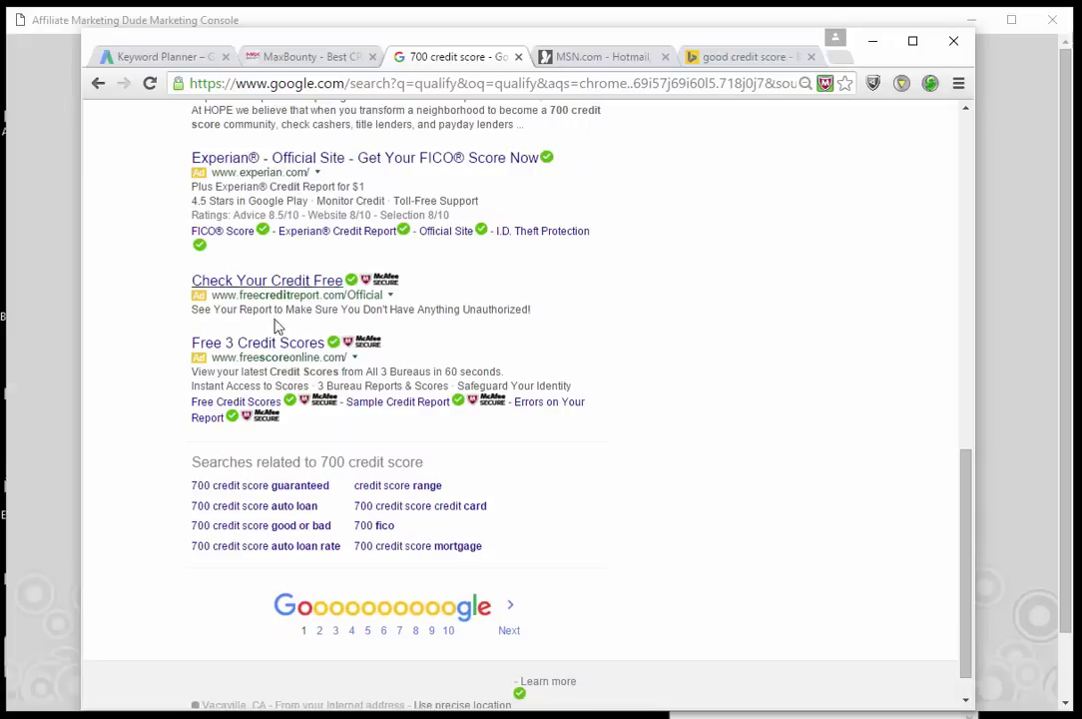
pyautogui.click(335, 630)
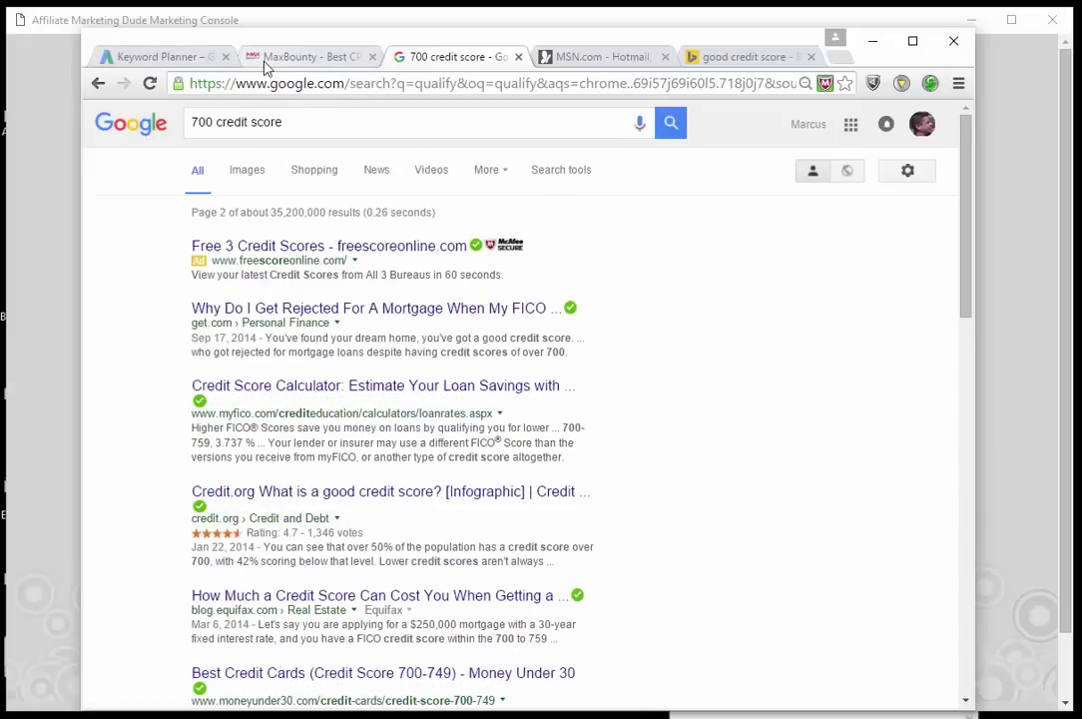
# Step: Go back to Keyword Planner and bring up the Notepad notes on the credit score niche
pyautogui.click(161, 60)
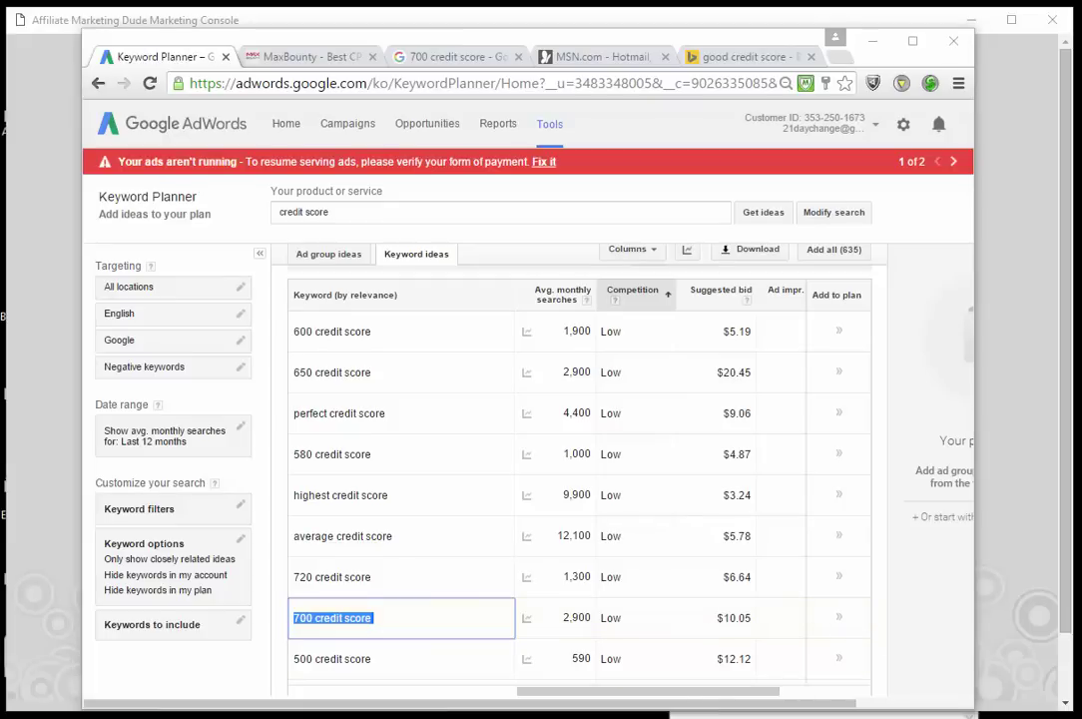
pyautogui.click(684, 700)
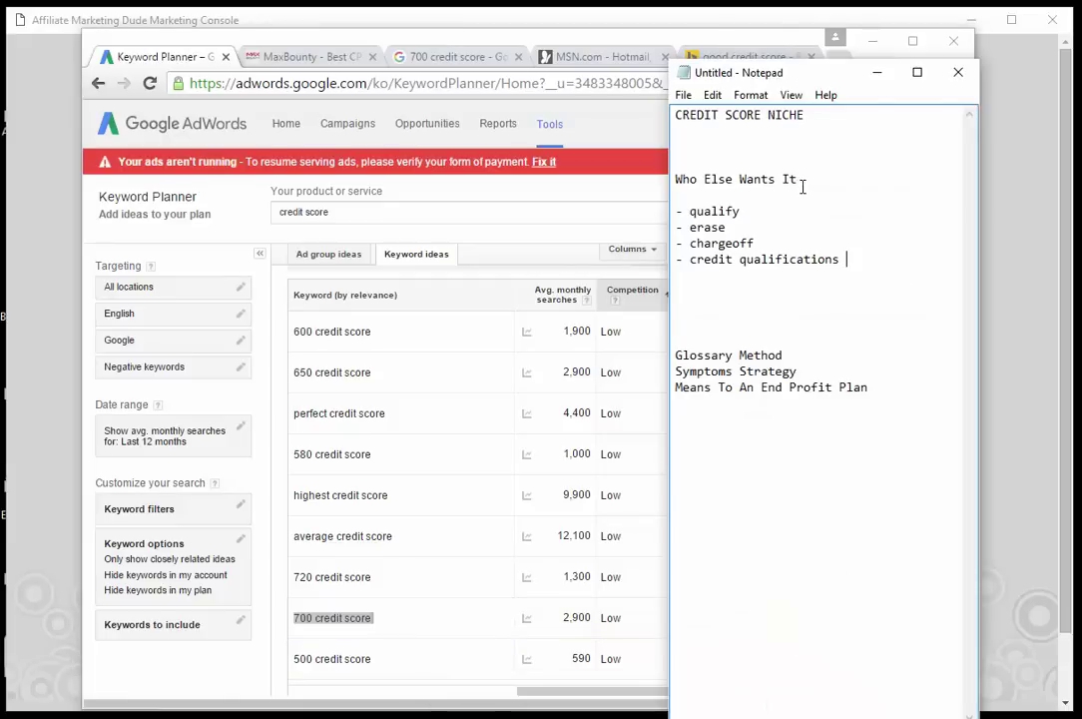
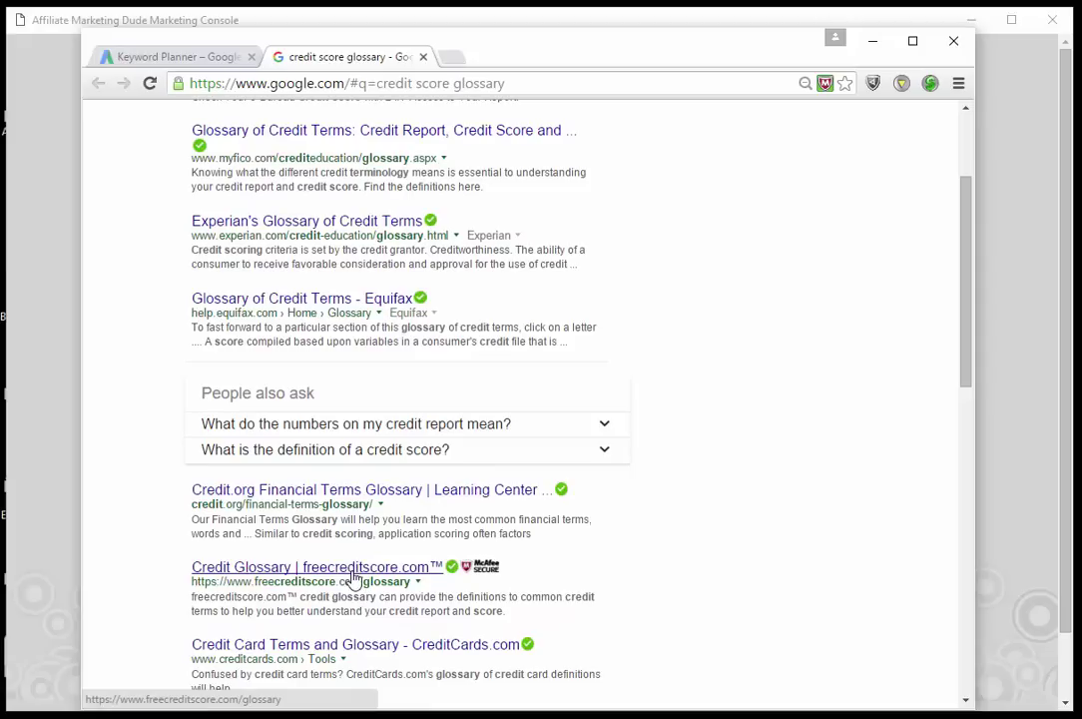
# Step: Open the CreditCards.com glossary from the "credit score glossary" results and look through its A terms
pyautogui.click(378, 649)
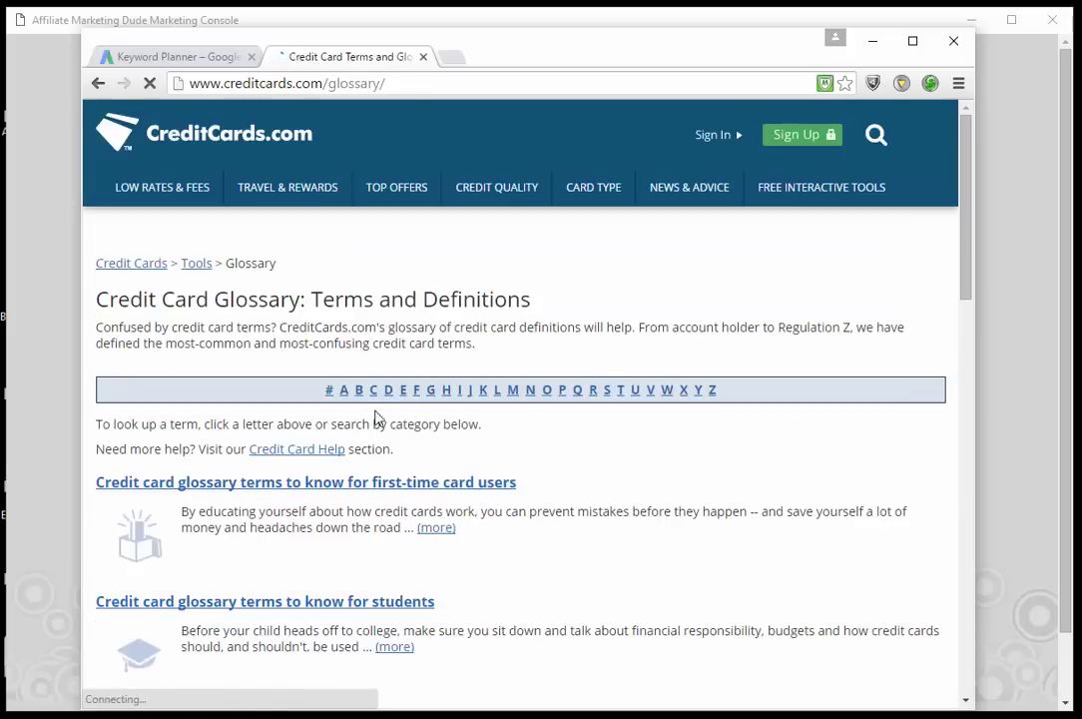
pyautogui.click(345, 392)
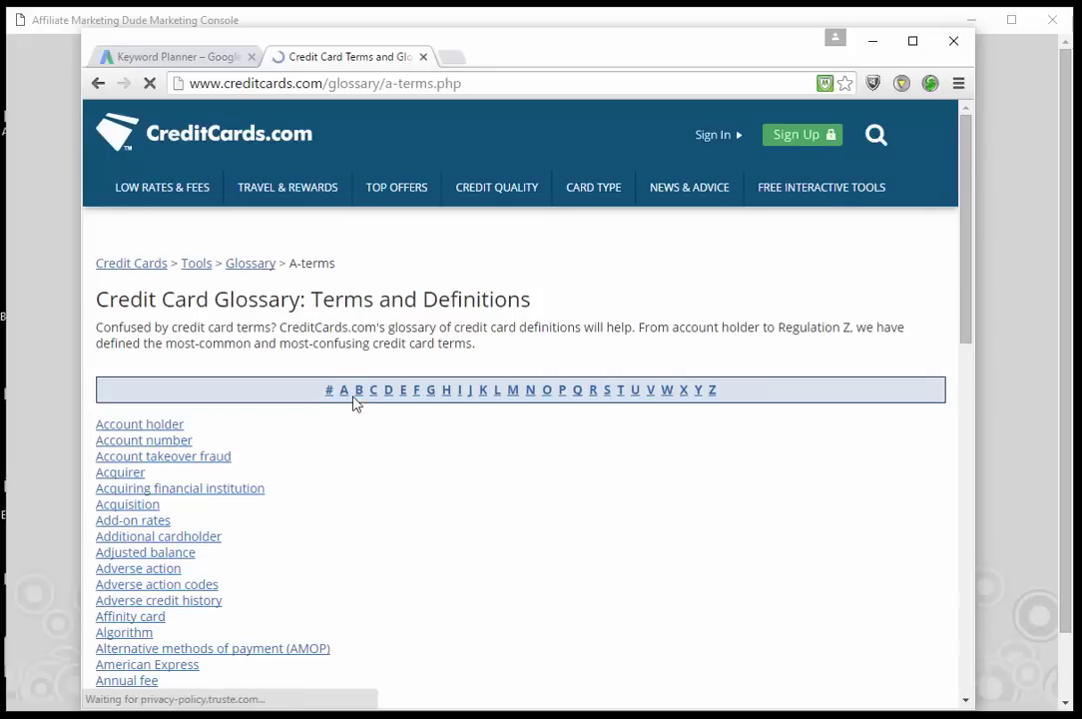
pyautogui.moveTo(190, 422); pyautogui.dragTo(98, 432)
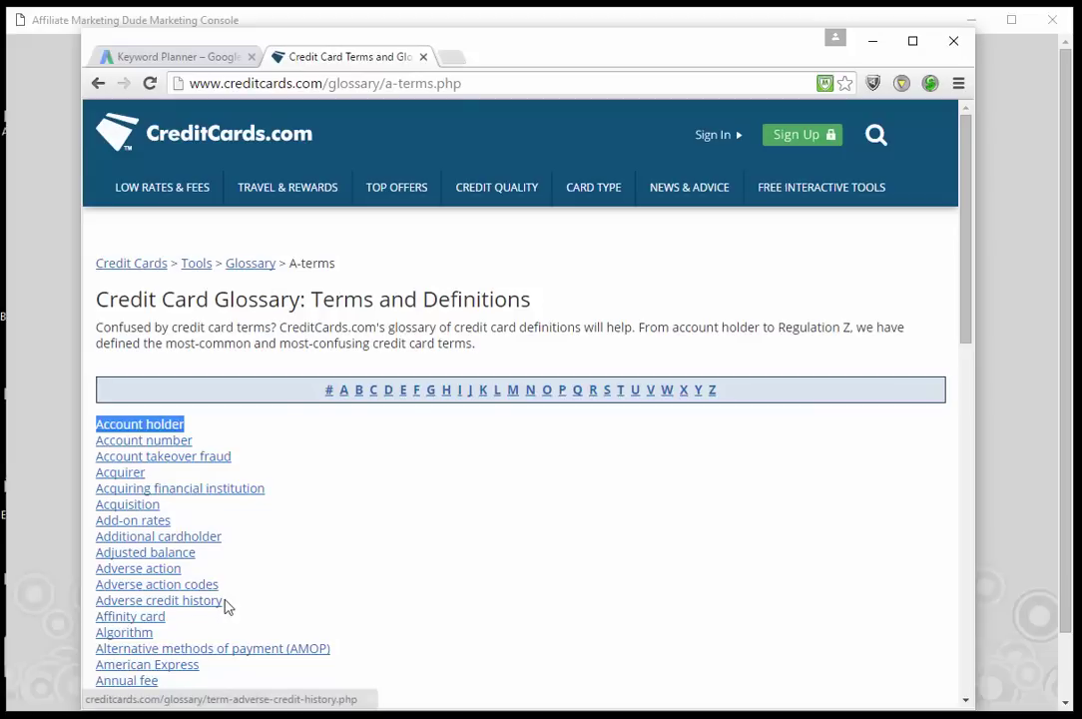
pyautogui.scroll(-2, 235, 601)
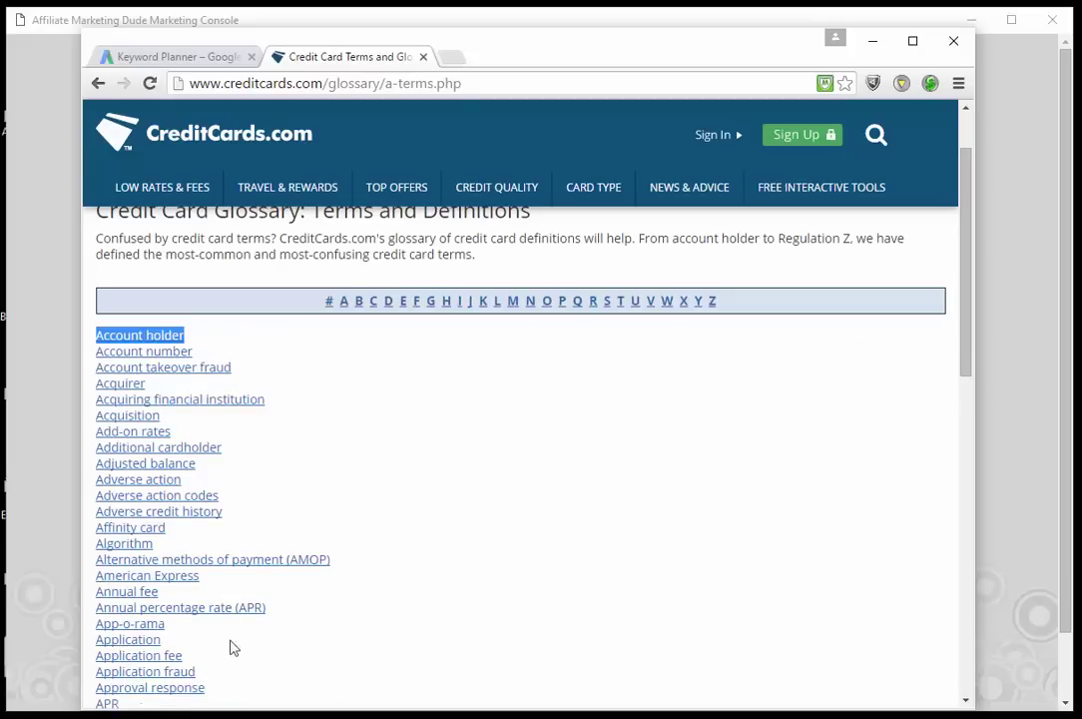
pyautogui.scroll(-2, 264, 647)
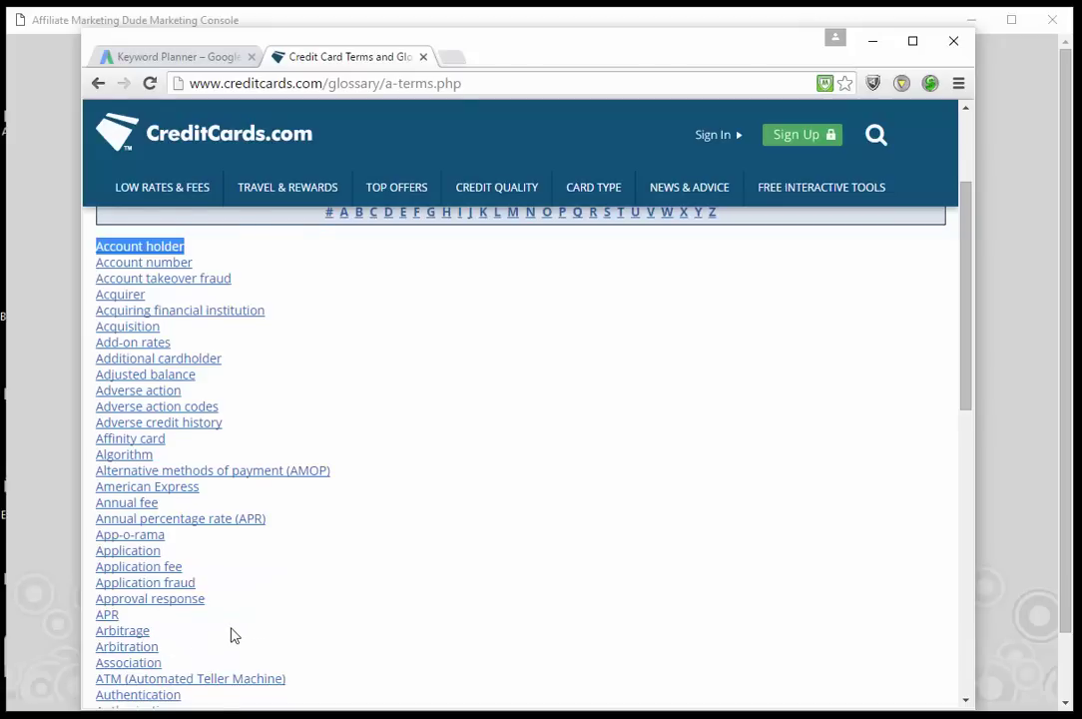
pyautogui.scroll(-2, 231, 636)
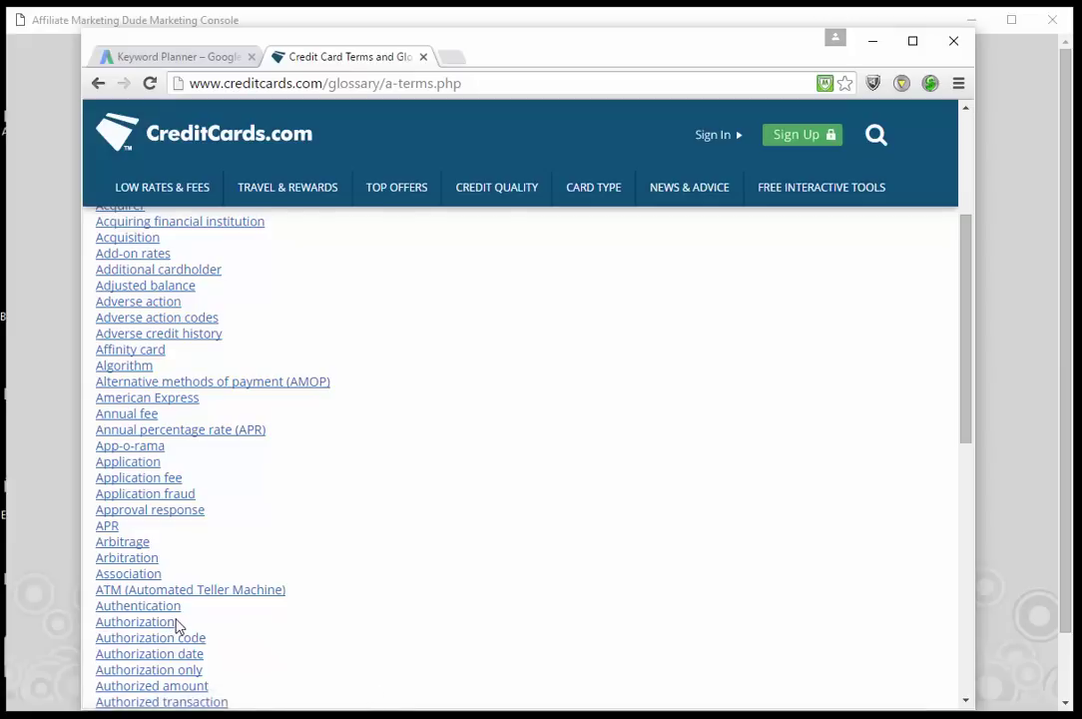
pyautogui.scroll(3, 177, 625)
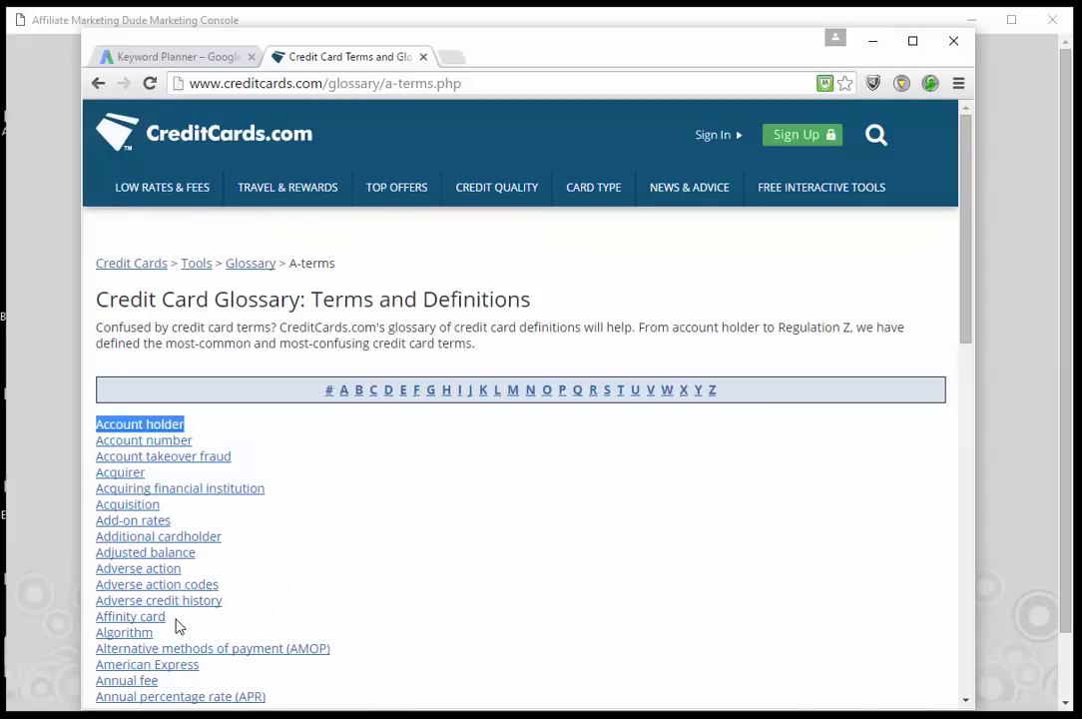
# Step: Open the glossary's C terms and select the term "Charge-off rate" for keyword research
pyautogui.click(373, 391)
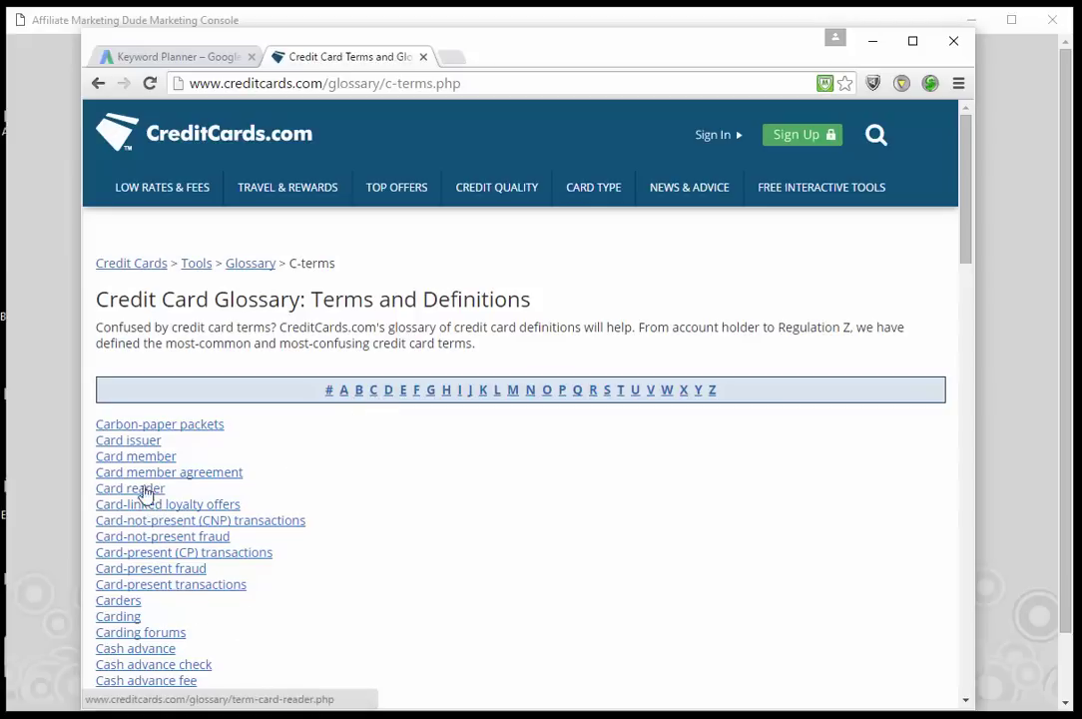
pyautogui.scroll(-1, 238, 564)
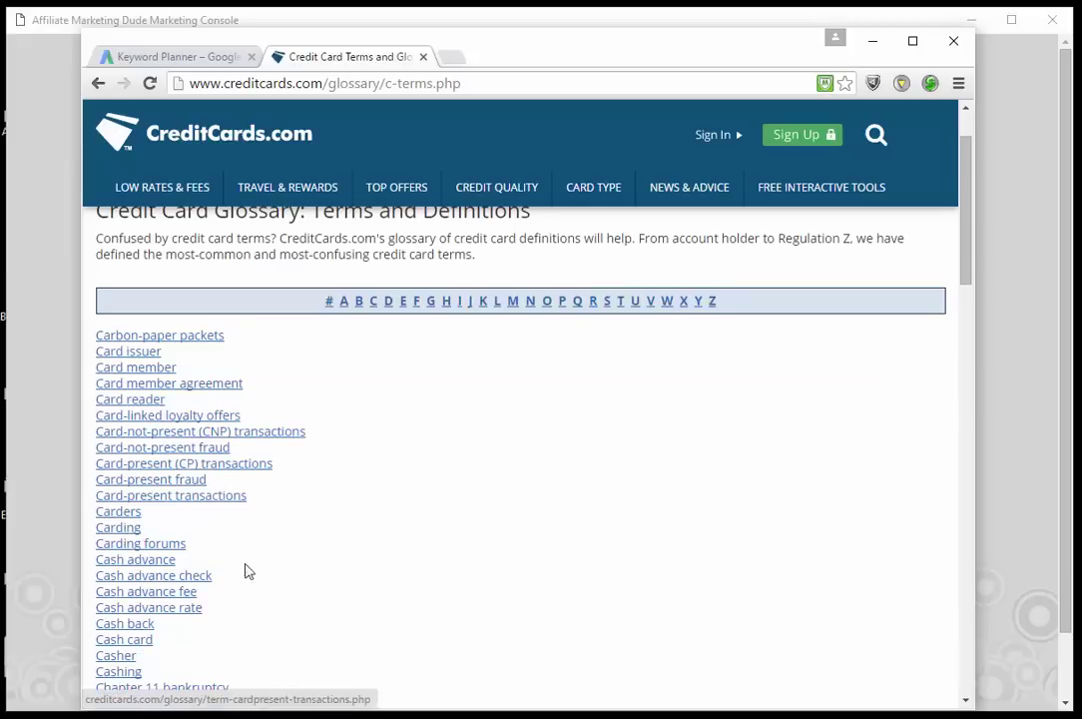
pyautogui.scroll(-1, 262, 579)
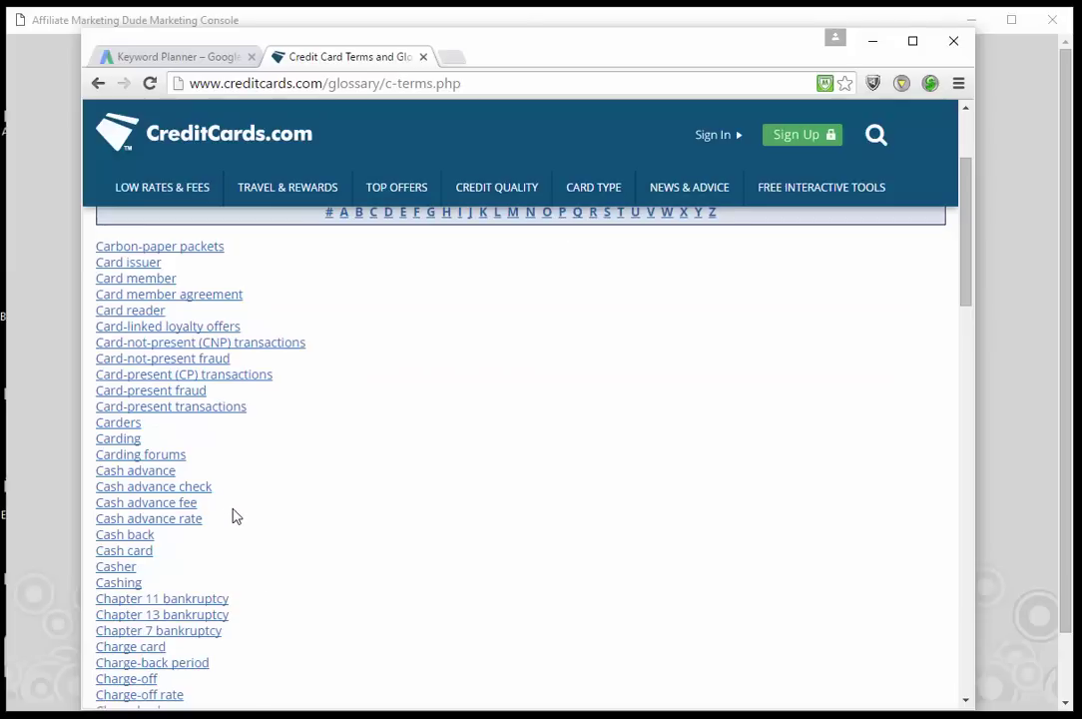
pyautogui.scroll(-1, 245, 525)
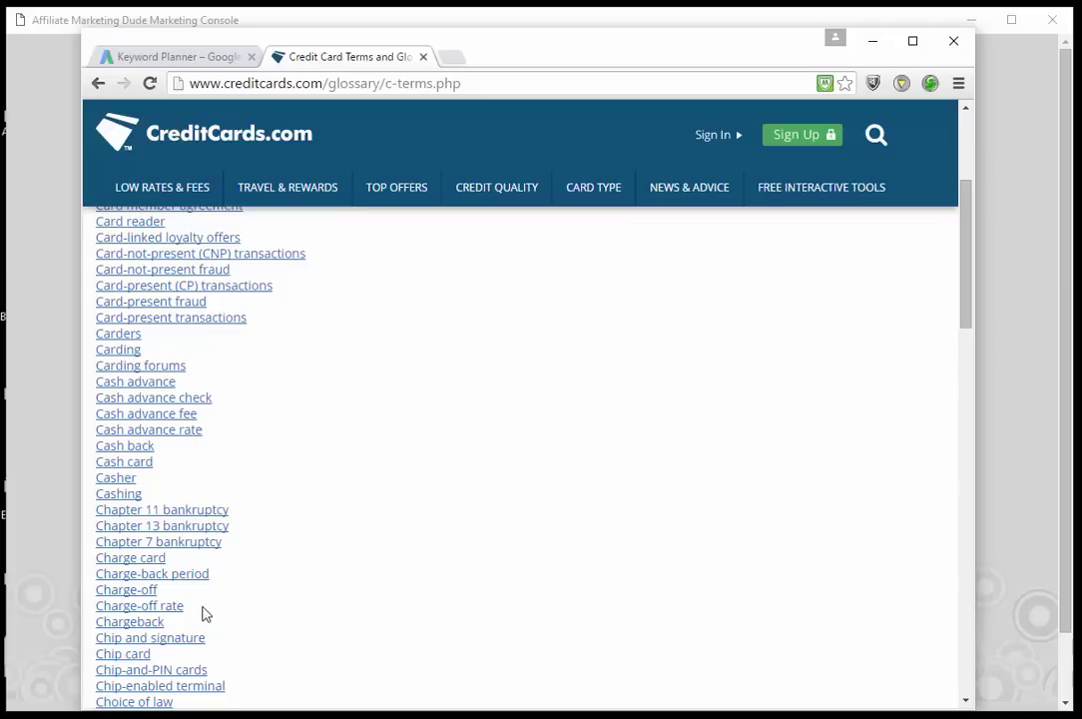
pyautogui.moveTo(198, 611); pyautogui.dragTo(101, 619)
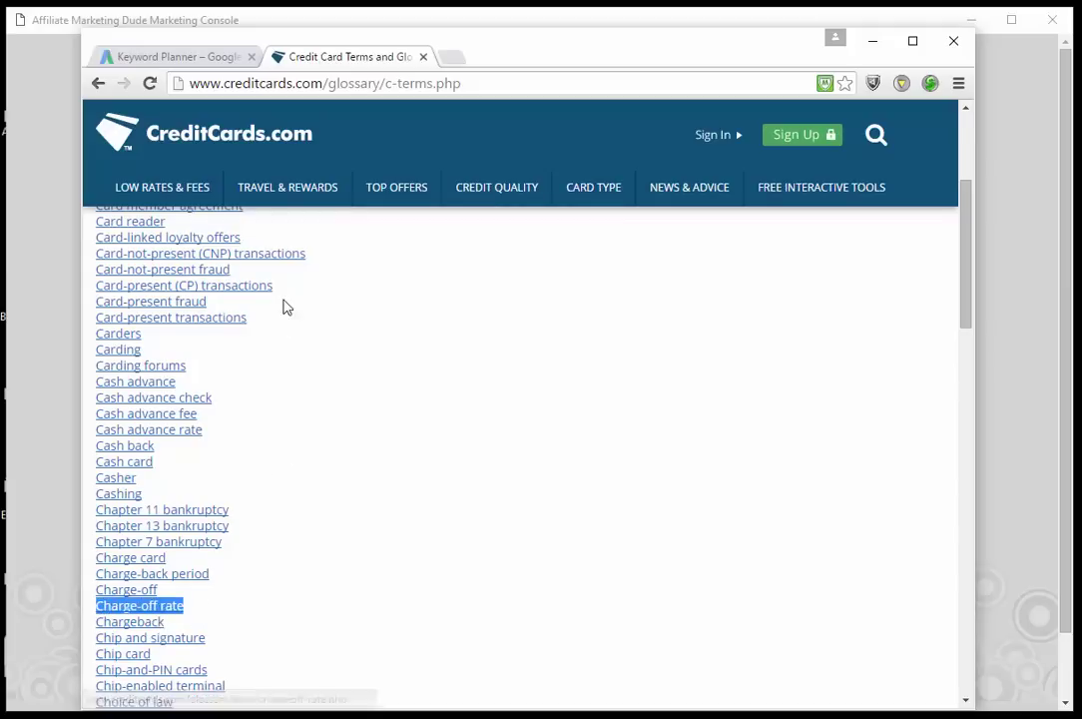
# Step: Get Keyword Planner ideas for "Charge-off rate" and review the related keywords
pyautogui.click(211, 62)
pyautogui.click(338, 213)
pyautogui.hotkey('ctrl', 'a')
pyautogui.write('Charge-off rate')
pyautogui.click(751, 215)
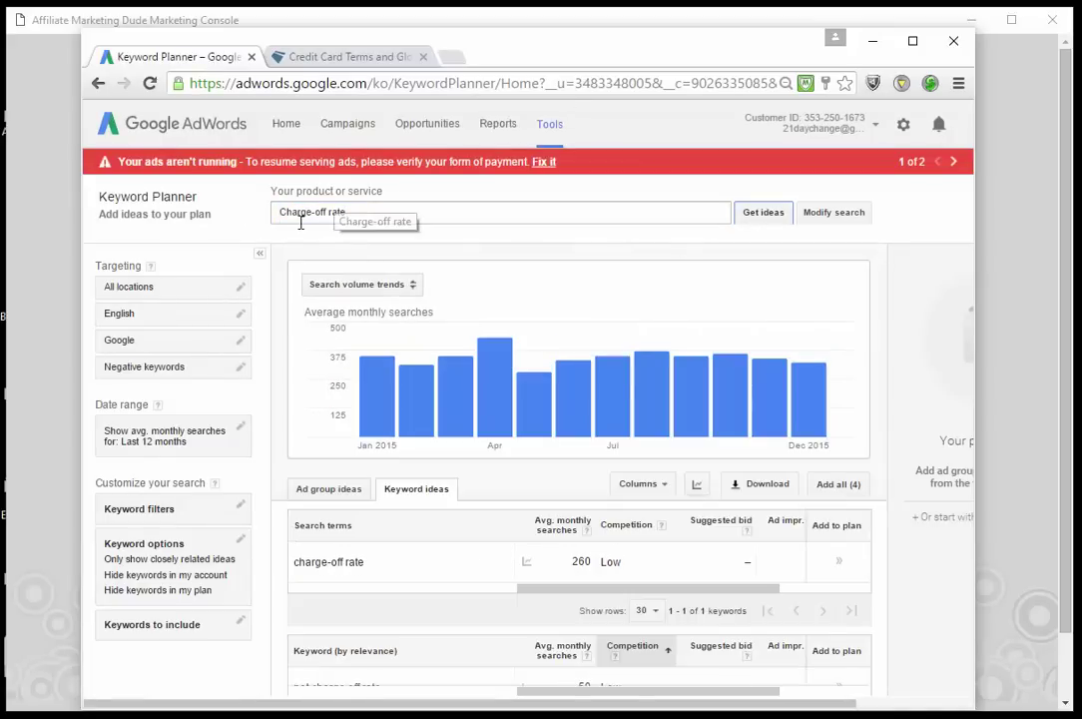
pyautogui.scroll(-2, 464, 435)
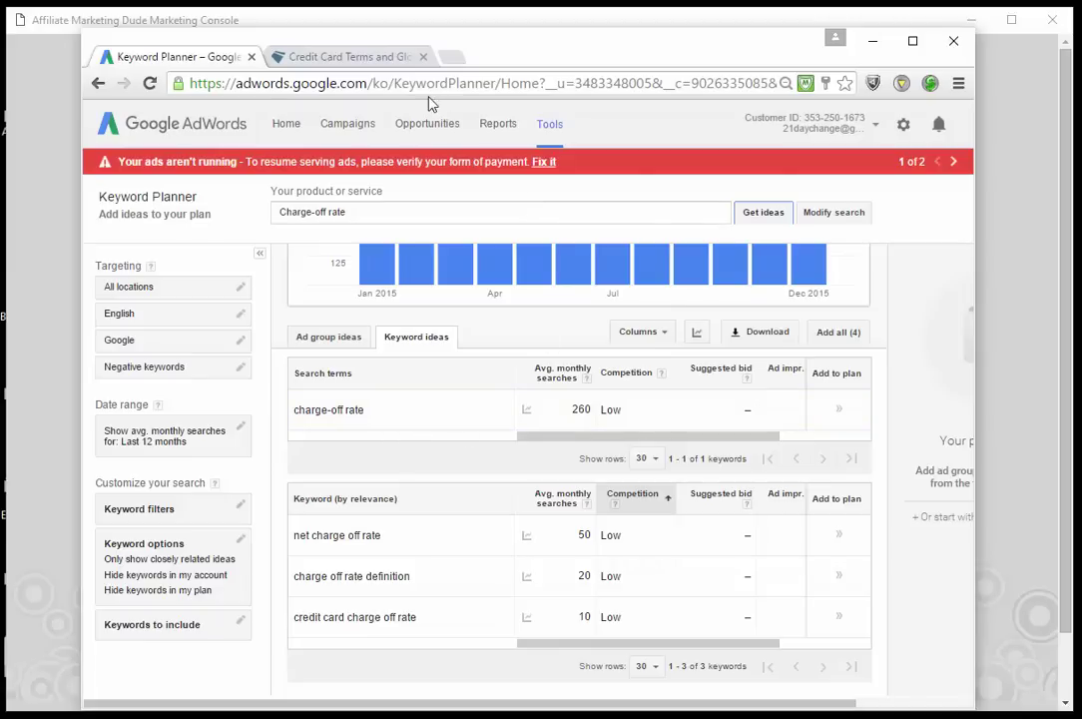
# Step: Return to the CreditCards.com glossary and copy the term "Co-signer" from the C terms
pyautogui.click(313, 56)
pyautogui.scroll(-4, 282, 634)
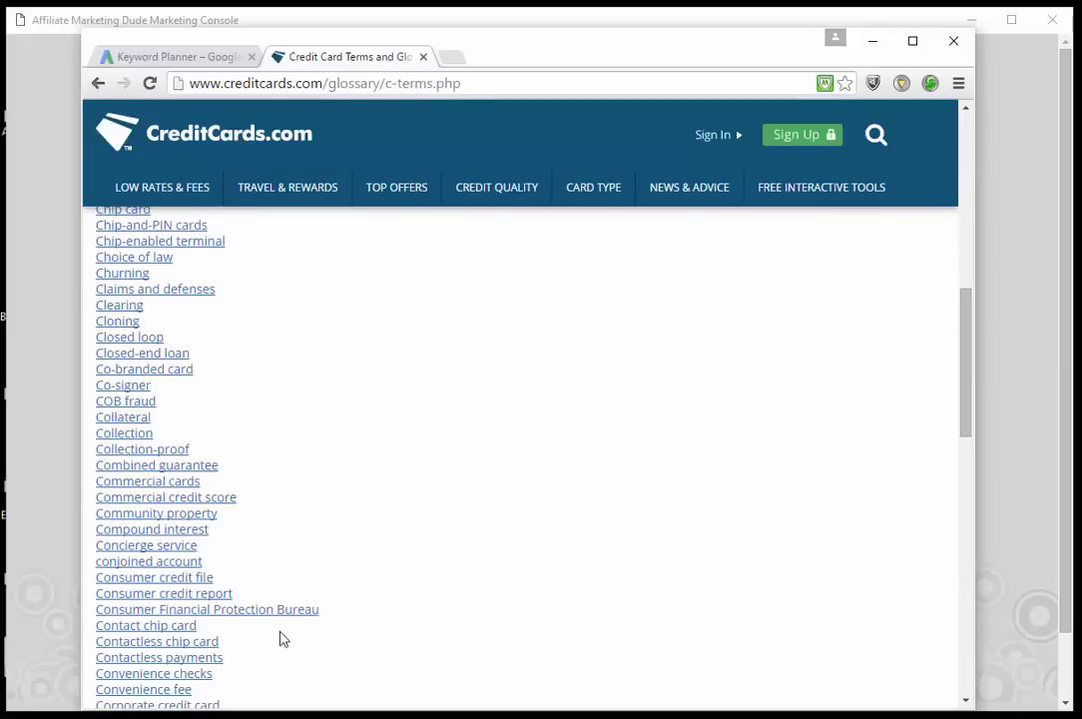
pyautogui.scroll(-1, 228, 463)
pyautogui.scroll(1, 229, 463)
pyautogui.moveTo(160, 388); pyautogui.dragTo(95, 386)
pyautogui.hotkey('ctrl', 'c')
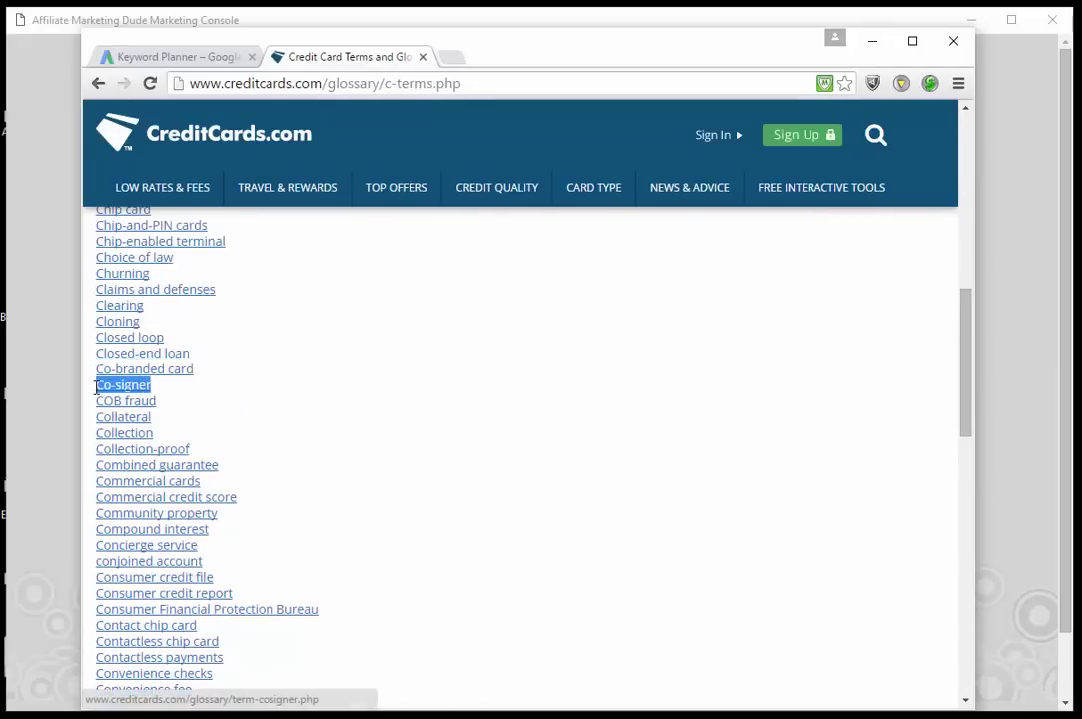
# Step: Get Keyword Planner ideas for "Co-signer" and check search volume, competition and suggested bids
pyautogui.click(232, 58)
pyautogui.moveTo(422, 212); pyautogui.dragTo(284, 214)
pyautogui.hotkey('ctrl', 'v')
pyautogui.click(760, 224)
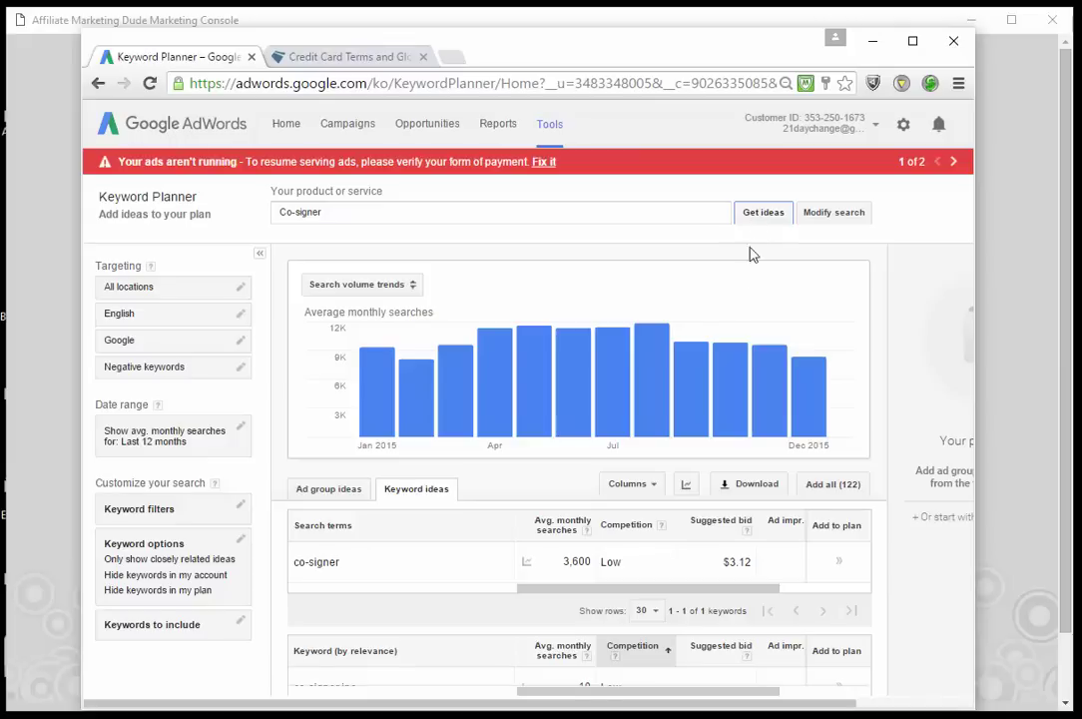
pyautogui.scroll(-1, 764, 299)
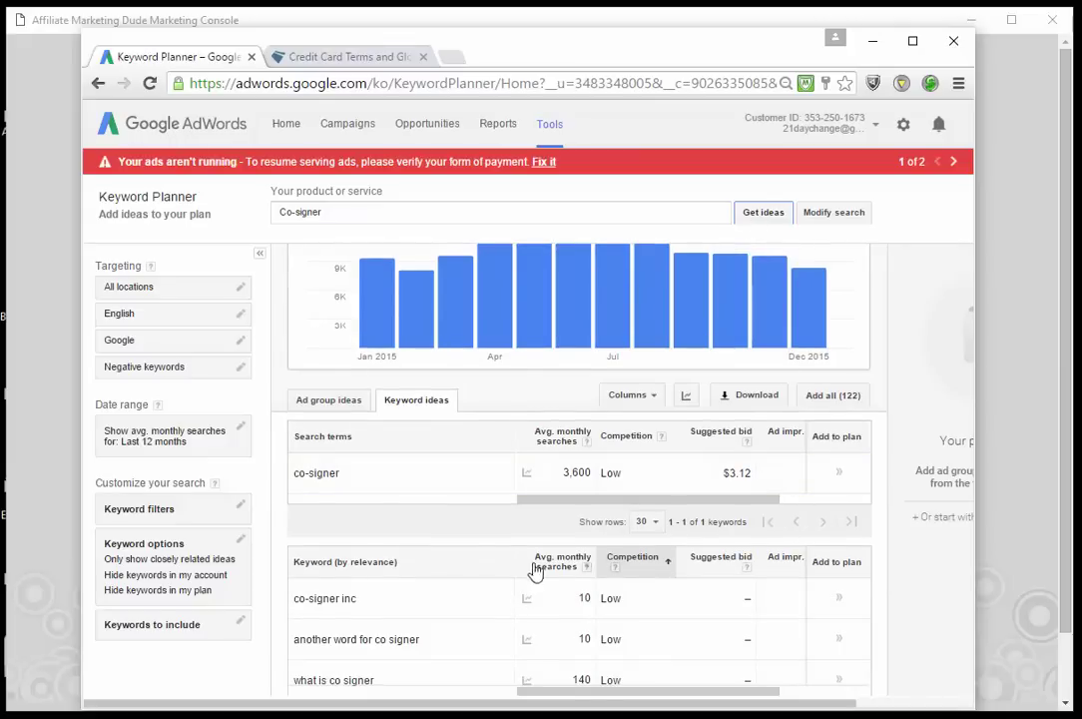
pyautogui.scroll(-1, 493, 568)
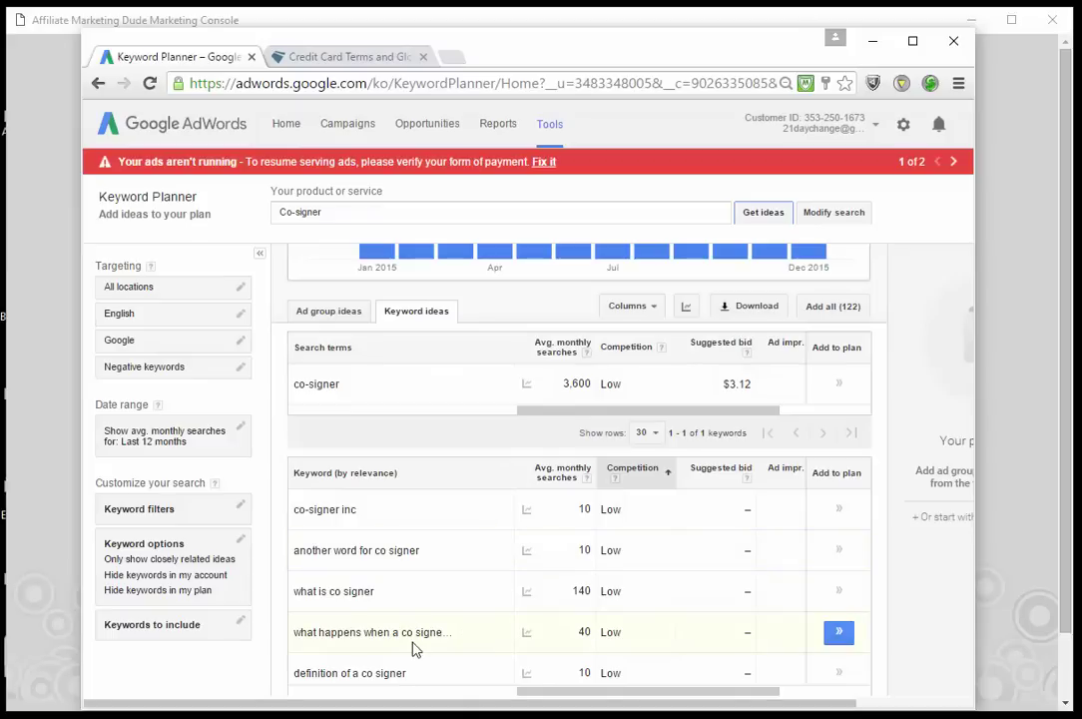
pyautogui.scroll(-1, 416, 649)
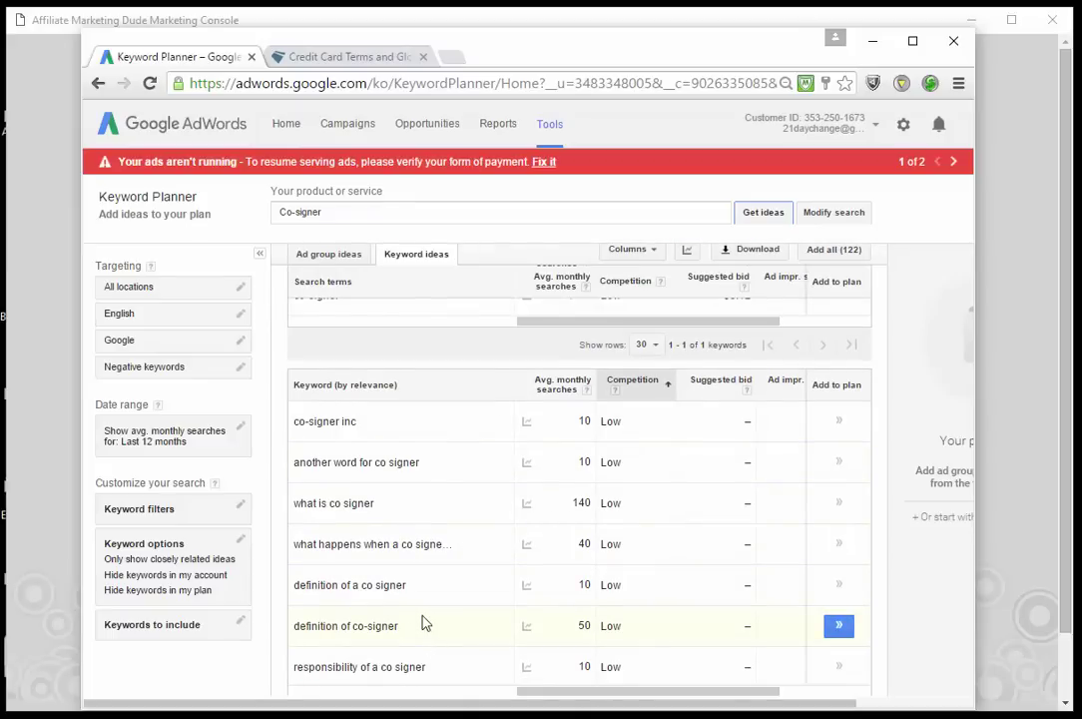
pyautogui.scroll(2, 428, 652)
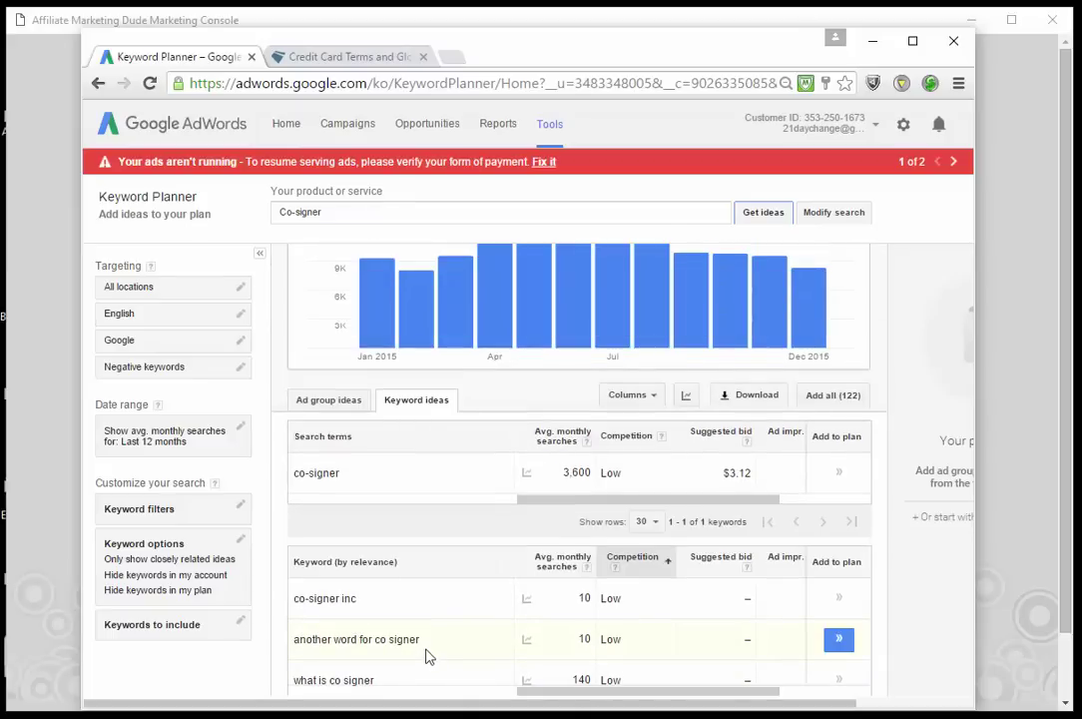
# Step: Go back to the glossary and look through the remaining C terms, such as "Consumer credit report", for niche keywords
pyautogui.click(335, 55)
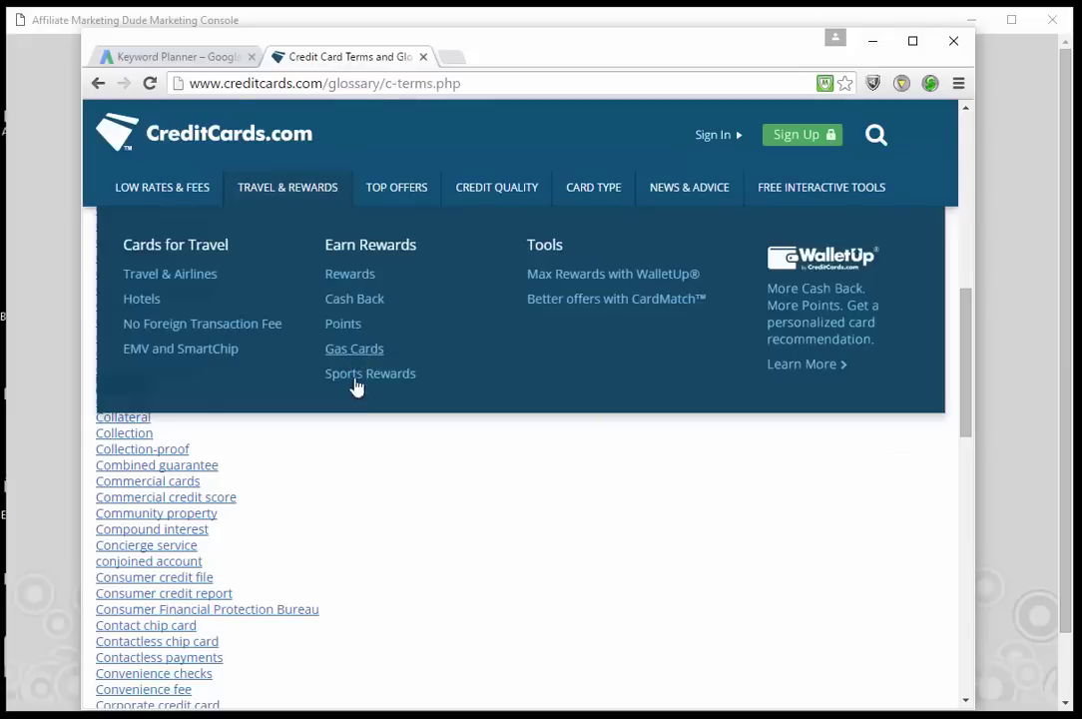
pyautogui.scroll(-1, 446, 583)
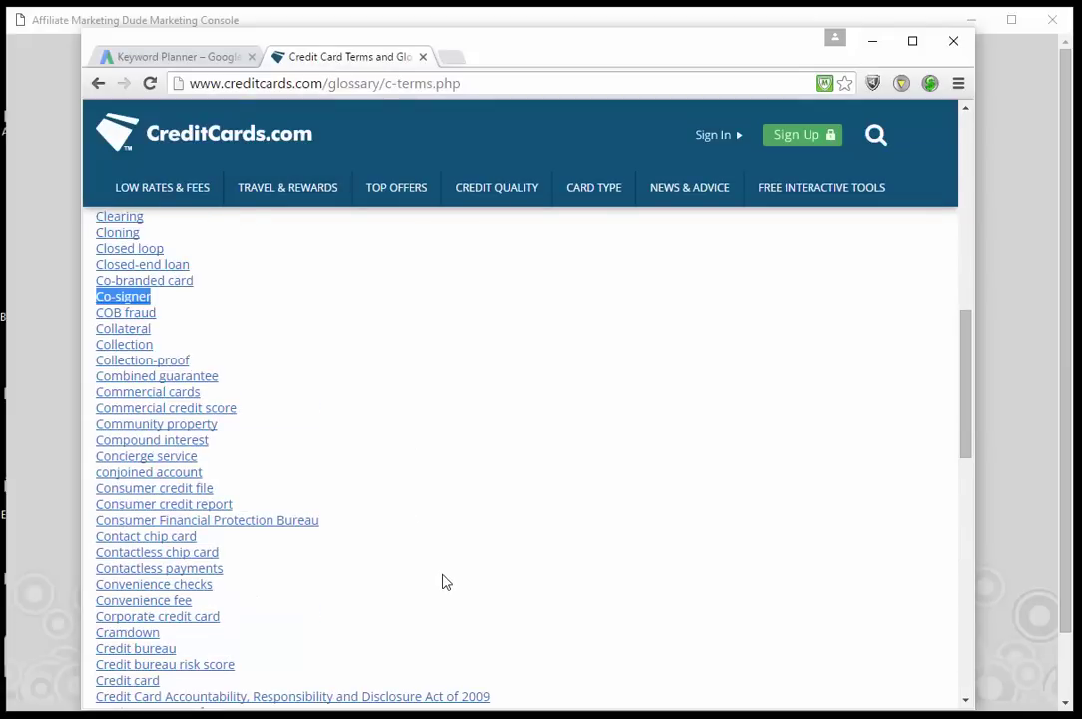
pyautogui.moveTo(233, 506); pyautogui.dragTo(93, 506)
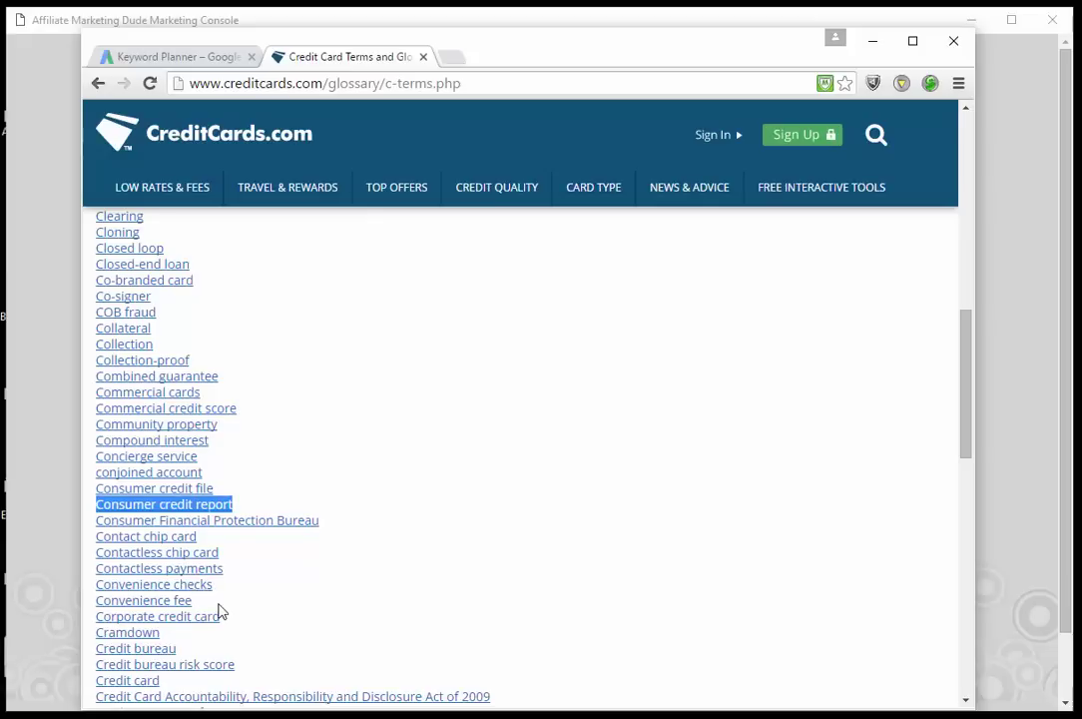
pyautogui.scroll(-3, 264, 580)
pyautogui.scroll(-3, 263, 580)
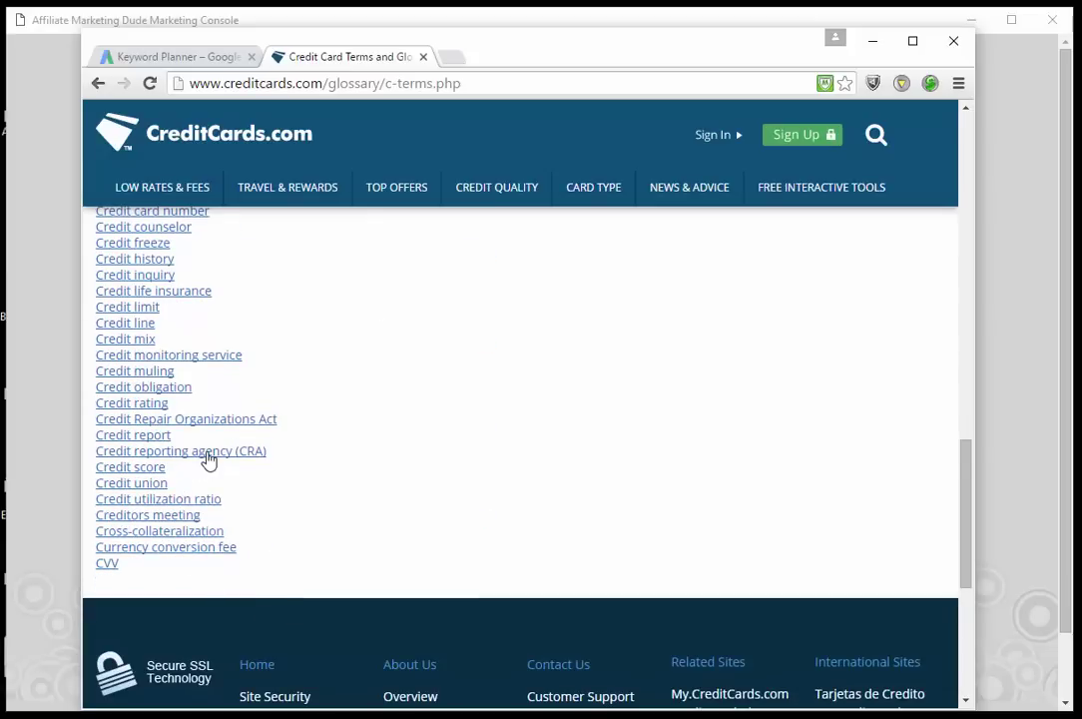
pyautogui.scroll(4, 207, 461)
pyautogui.scroll(5, 278, 506)
pyautogui.scroll(-5, 285, 501)
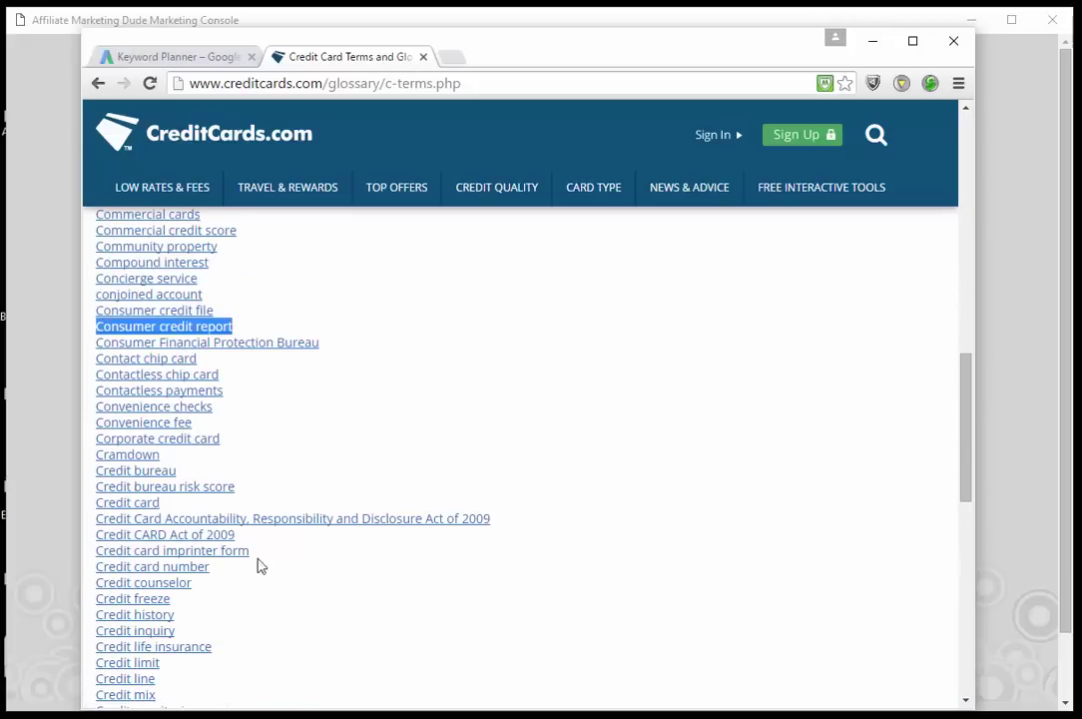
pyautogui.moveTo(257, 498); pyautogui.dragTo(380, 479)
pyautogui.scroll(9, 450, 465)
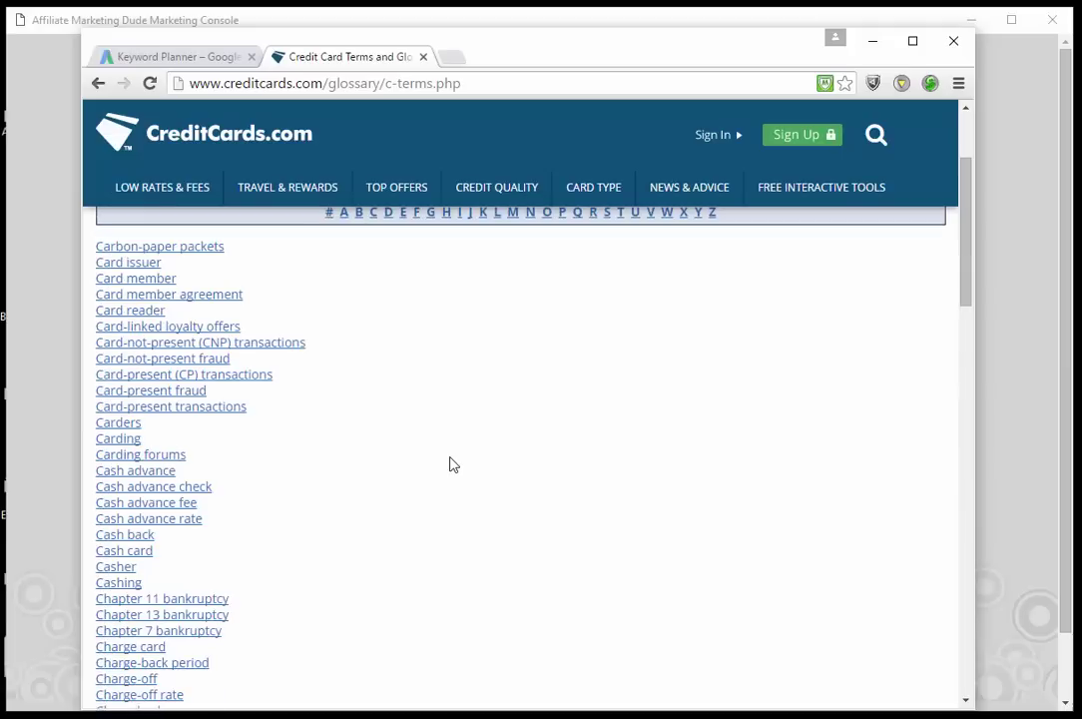
# Step: Open the glossary's S terms and look through the list for keyword candidates
pyautogui.click(608, 214)
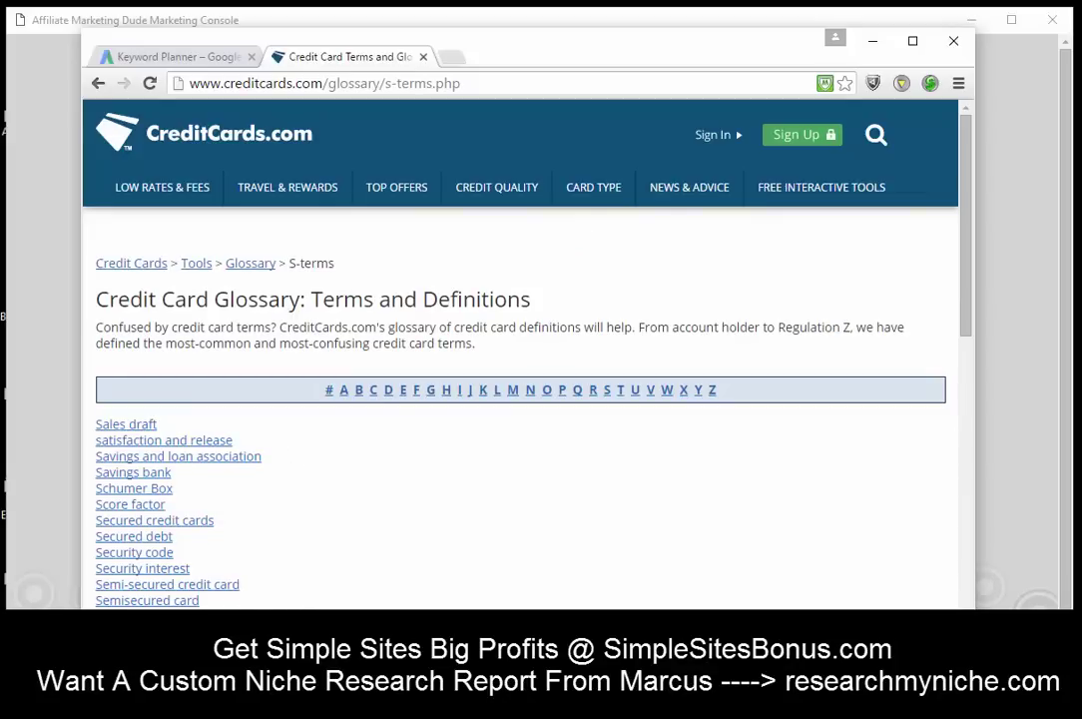
pyautogui.scroll(-1, 520, 449)
pyautogui.scroll(-1, 519, 450)
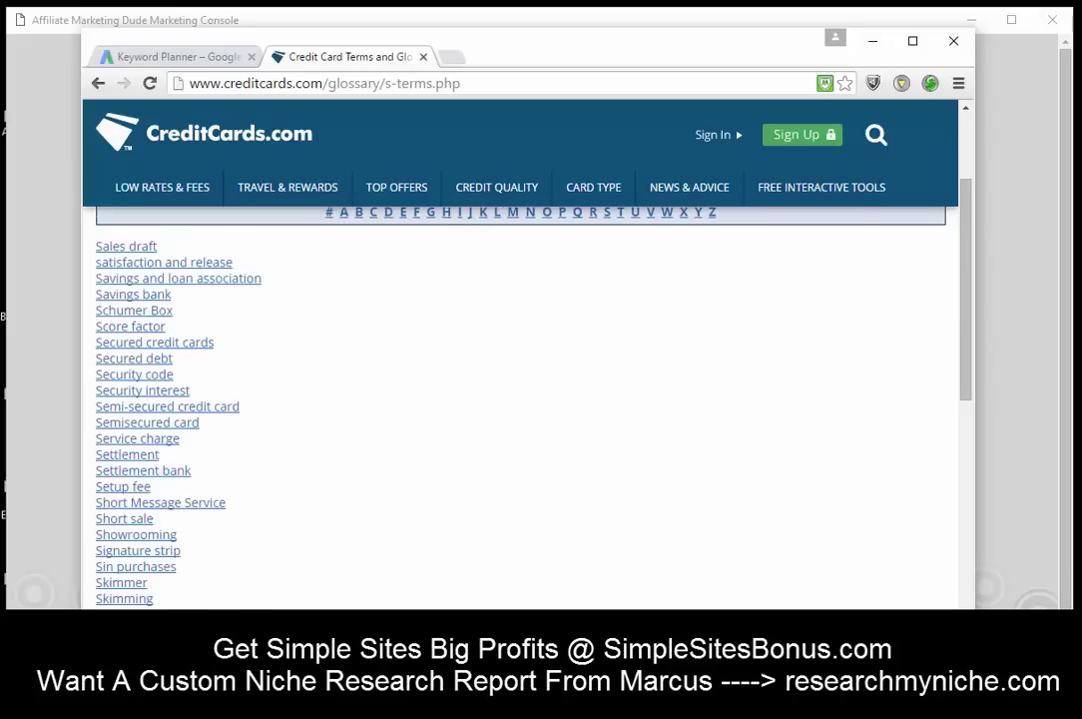
pyautogui.scroll(-3, 228, 599)
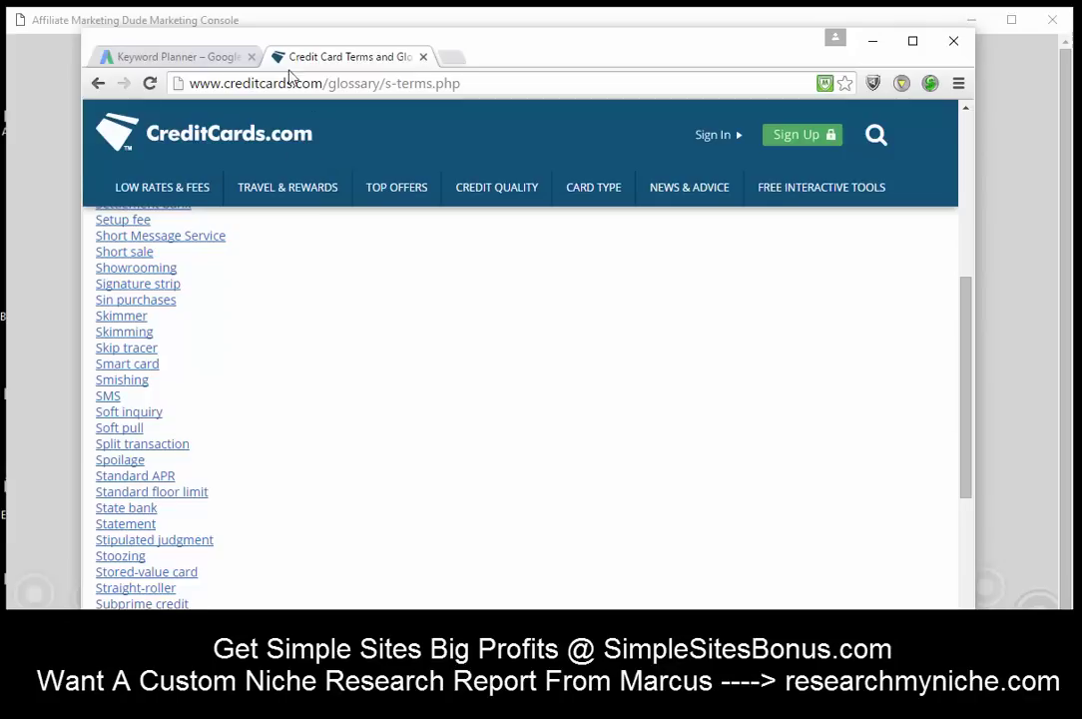
# Step: Get Keyword Planner ideas for "Super-prime credit", check the figures and return to the glossary's S terms
pyautogui.click(220, 57)
pyautogui.moveTo(335, 213); pyautogui.dragTo(198, 212)
pyautogui.write('Super-prime credit')
pyautogui.click(759, 213)
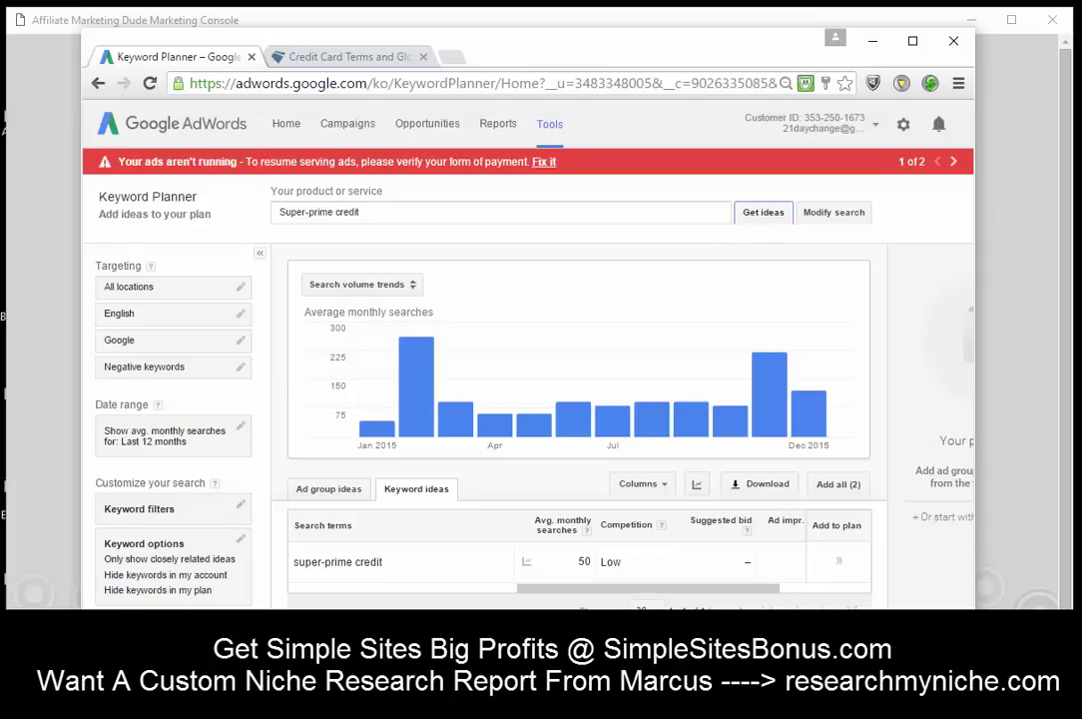
pyautogui.click(334, 57)
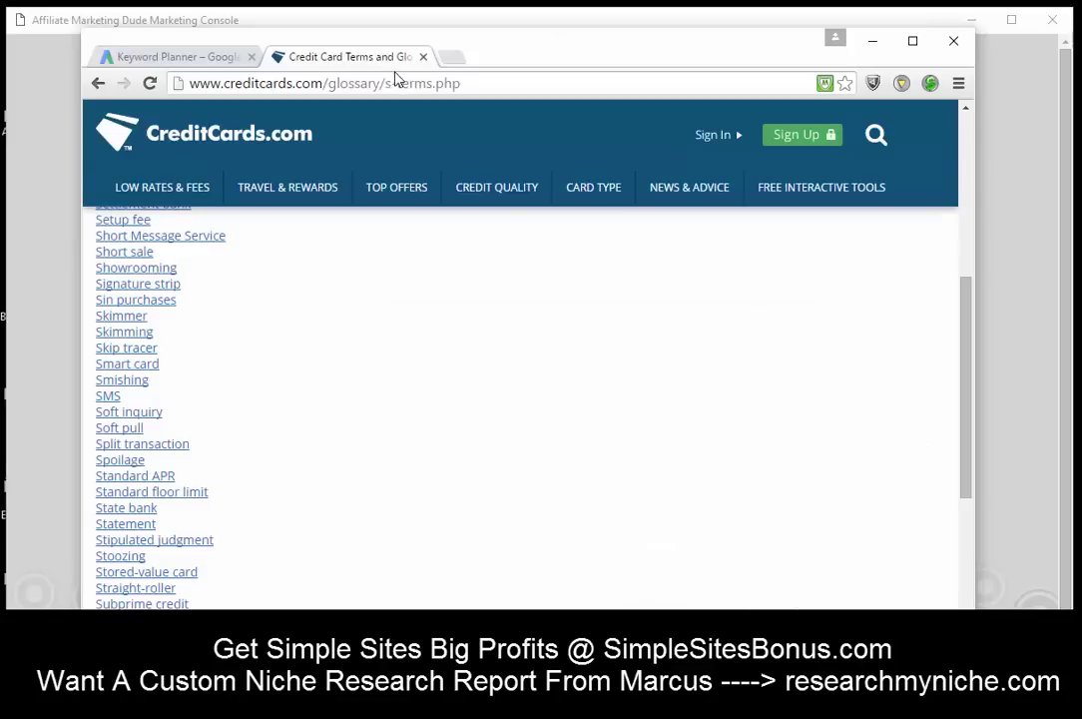
# Step: Search Google for a mortgage application glossary and open the Mortgage Glossary page on mortgagecalculator.org
pyautogui.click(396, 83)
pyautogui.write('google.com')
pyautogui.press('Return')
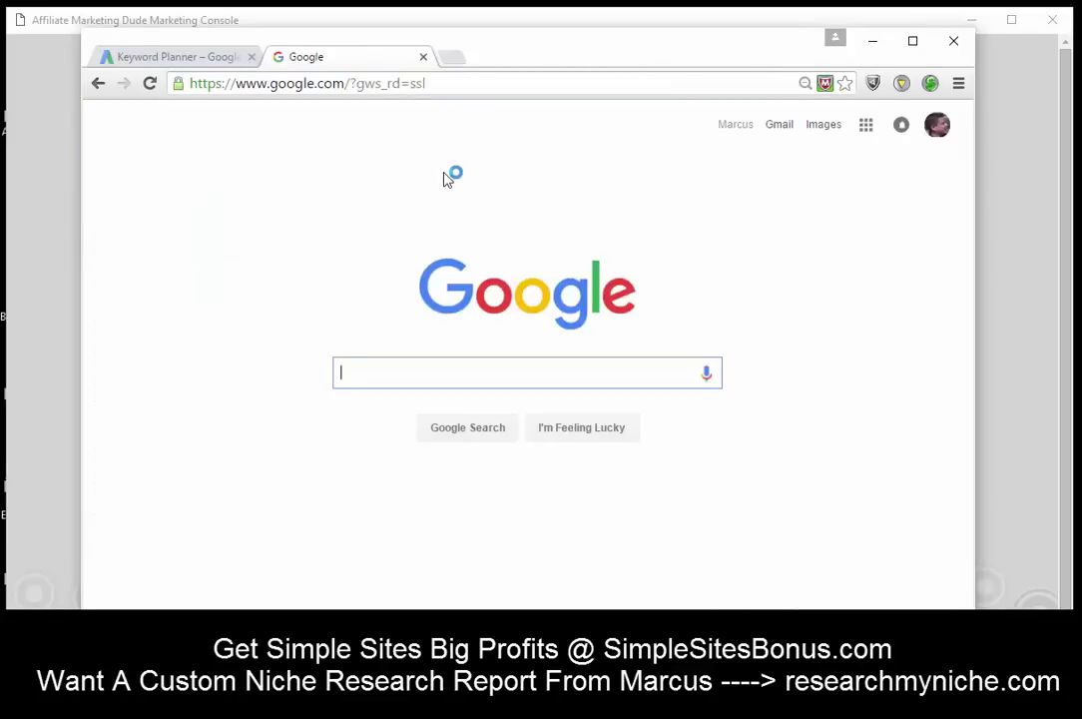
pyautogui.write('mortgage app')
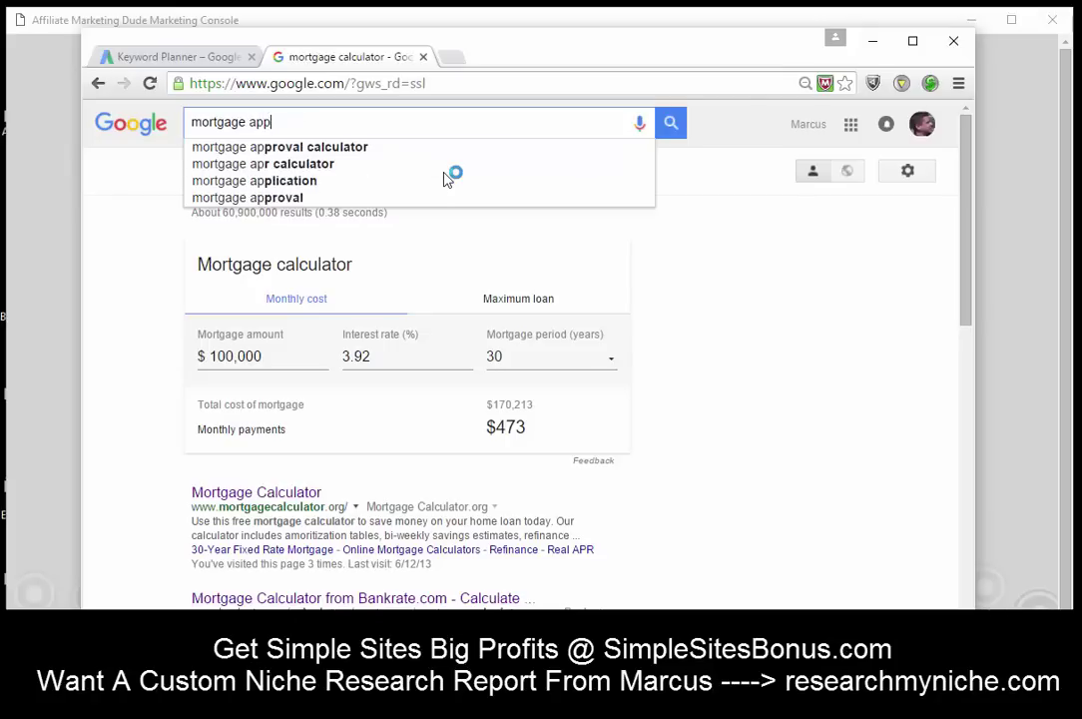
pyautogui.write('licati')
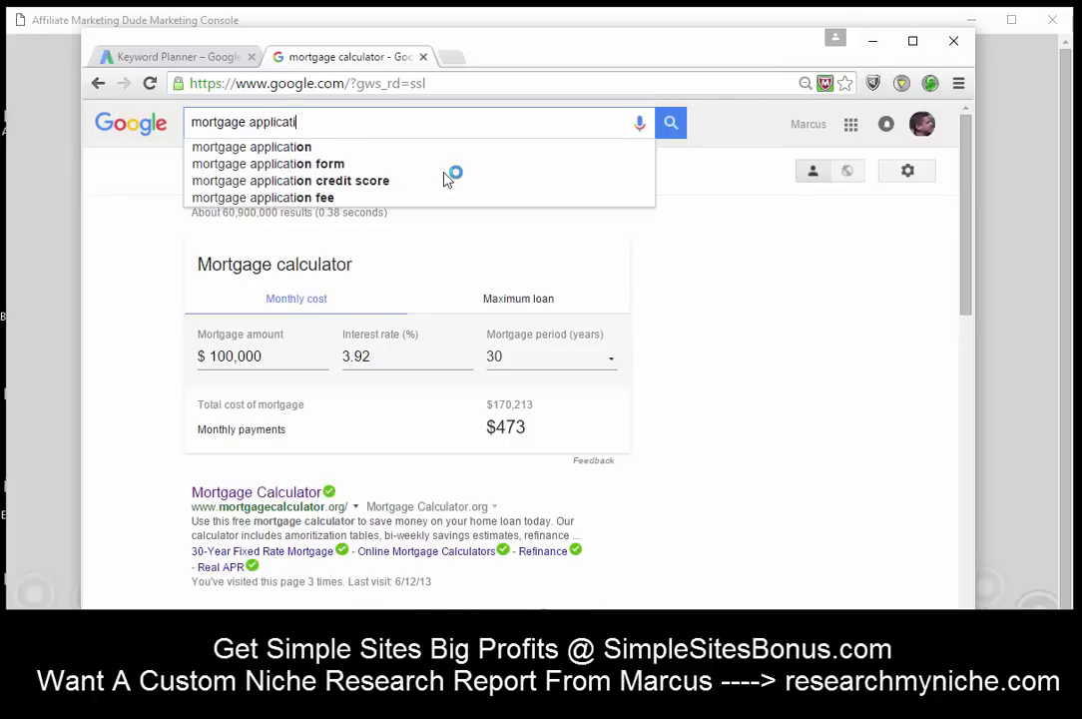
pyautogui.write('on gossary')
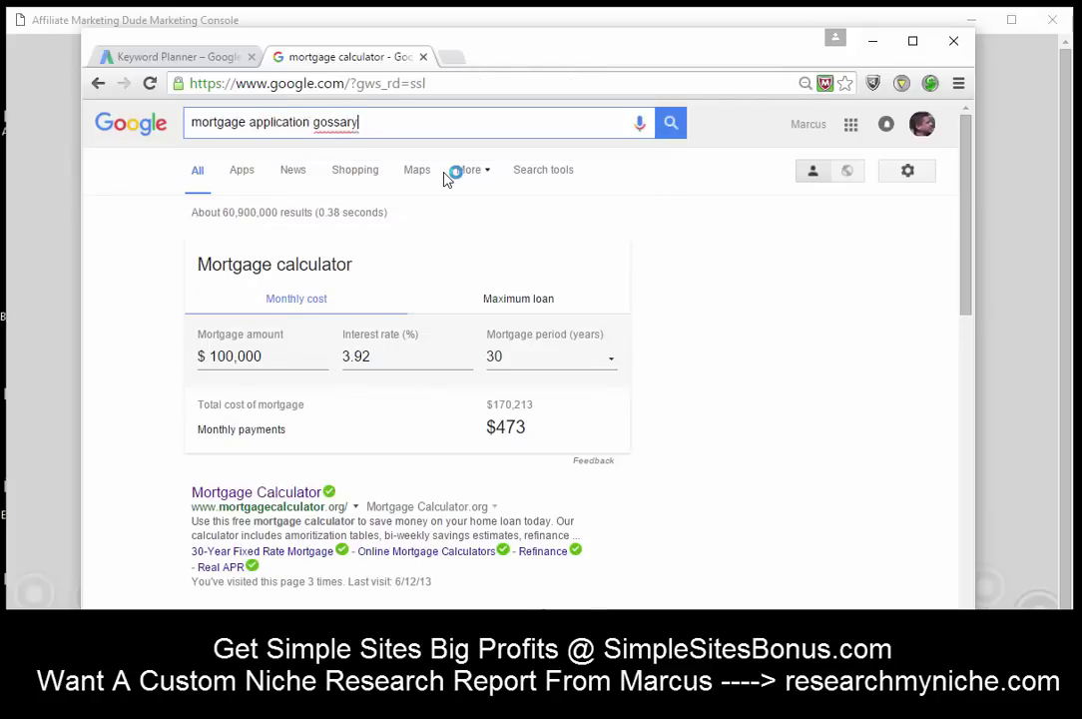
pyautogui.press('Return')
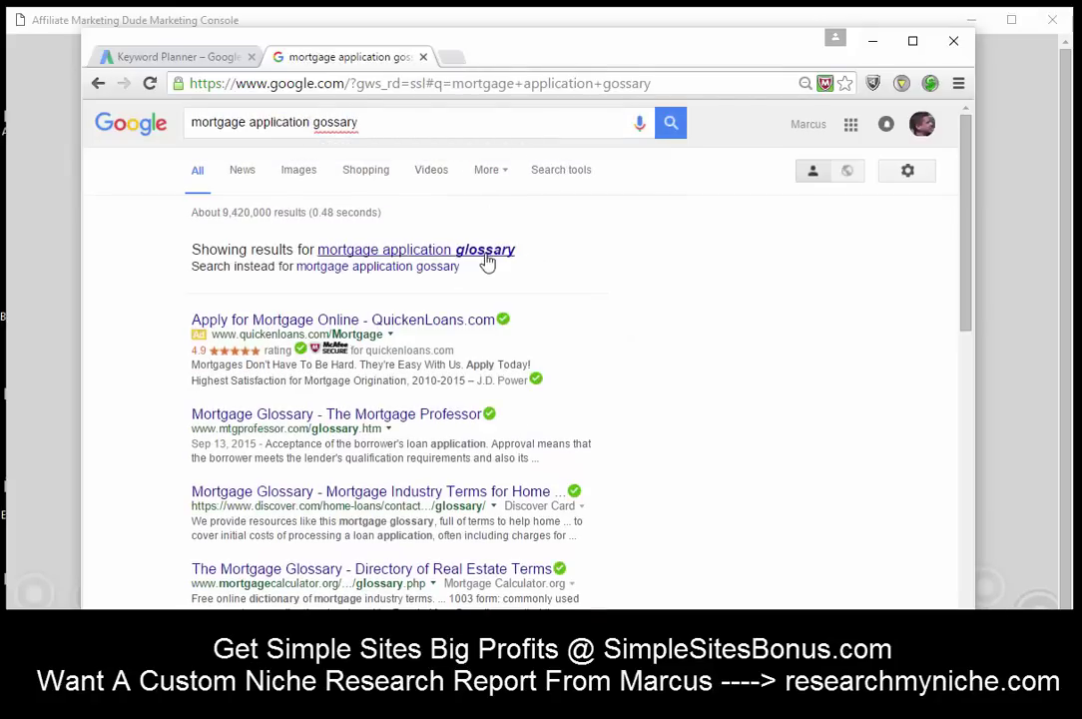
pyautogui.click(480, 252)
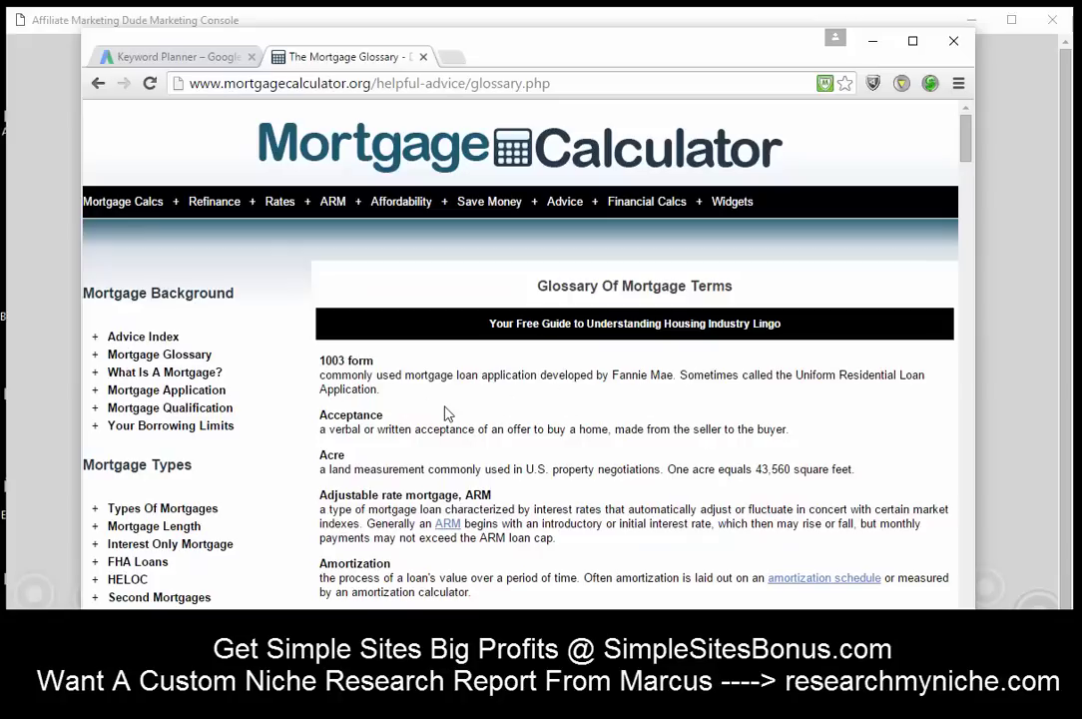
# Step: Get Keyword Planner ideas for the glossary term "1003 form" and check its search volume, competition and suggested bid
pyautogui.moveTo(370, 359); pyautogui.dragTo(318, 362)
pyautogui.hotkey('ctrl', 'c')
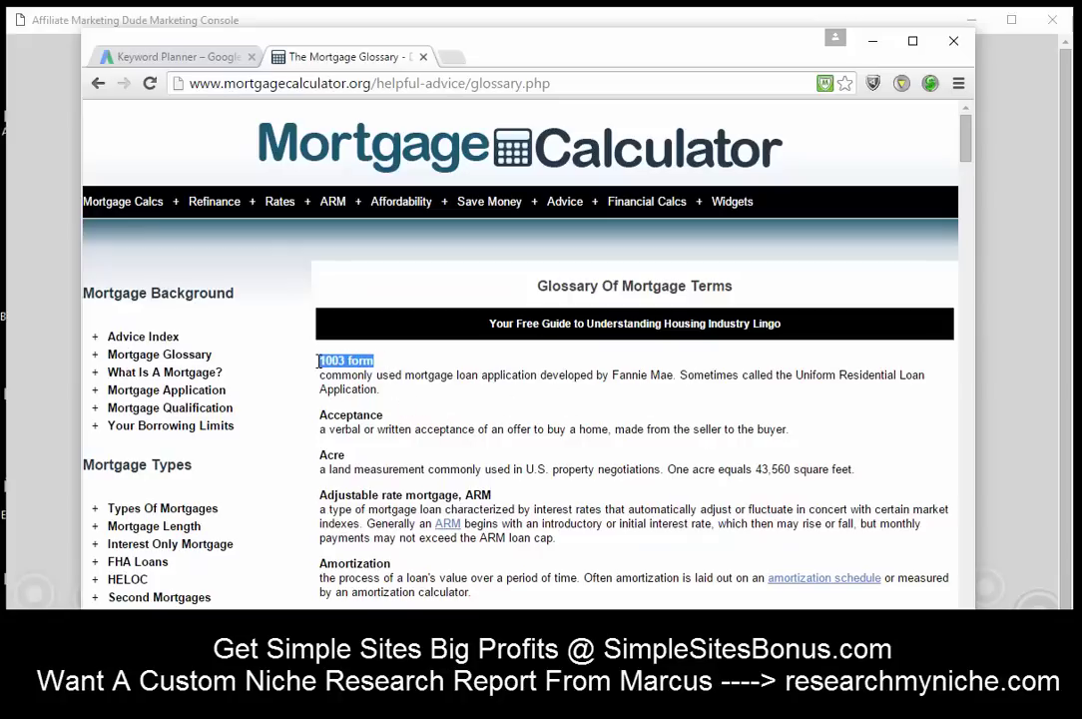
pyautogui.click(227, 56)
pyautogui.tripleClick(466, 221)
pyautogui.hotkey('ctrl', 'v')
pyautogui.click(755, 219)
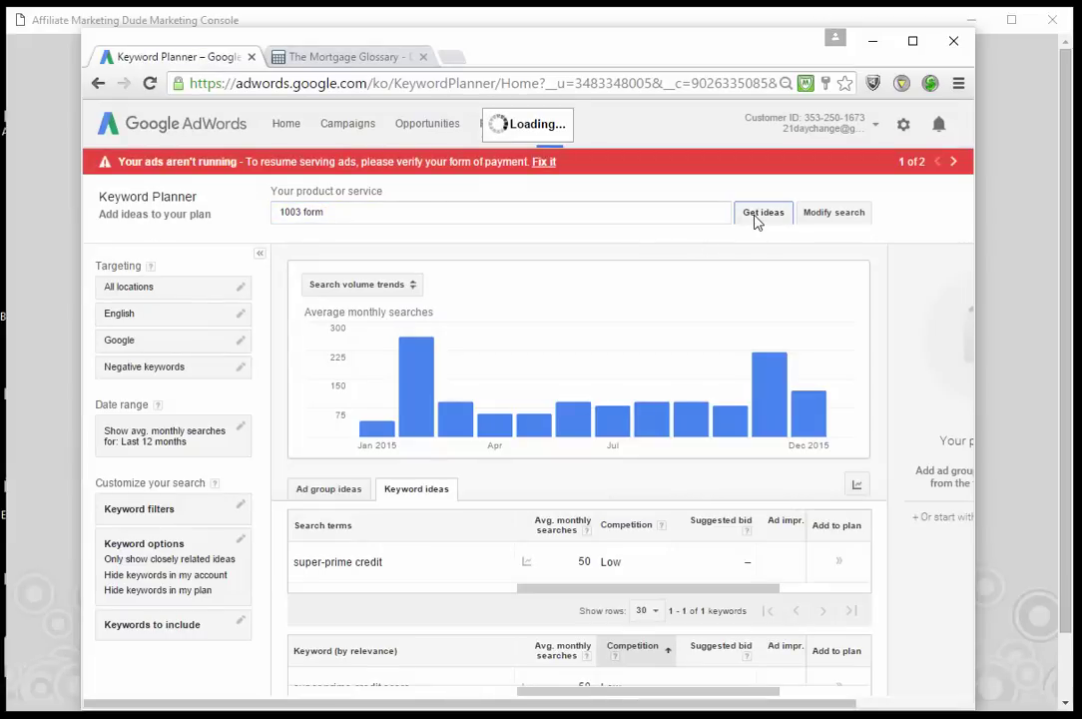
pyautogui.scroll(-1, 507, 536)
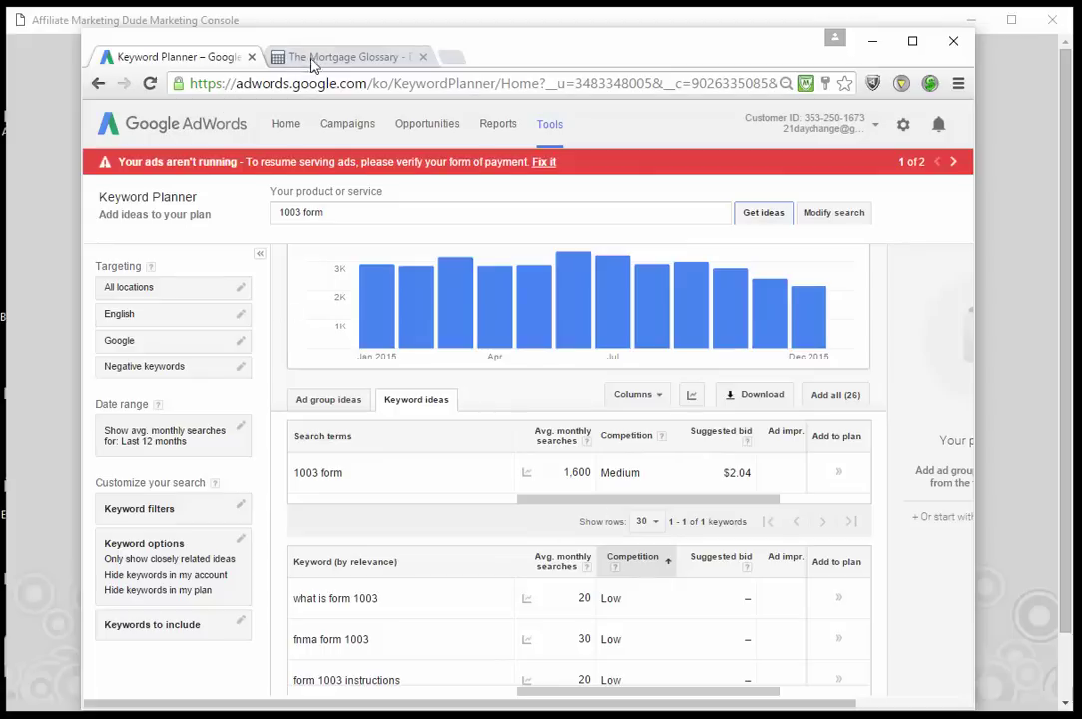
# Step: Pick "Bridge loan" from the mortgage glossary and get Keyword Planner ideas for it
pyautogui.click(279, 62)
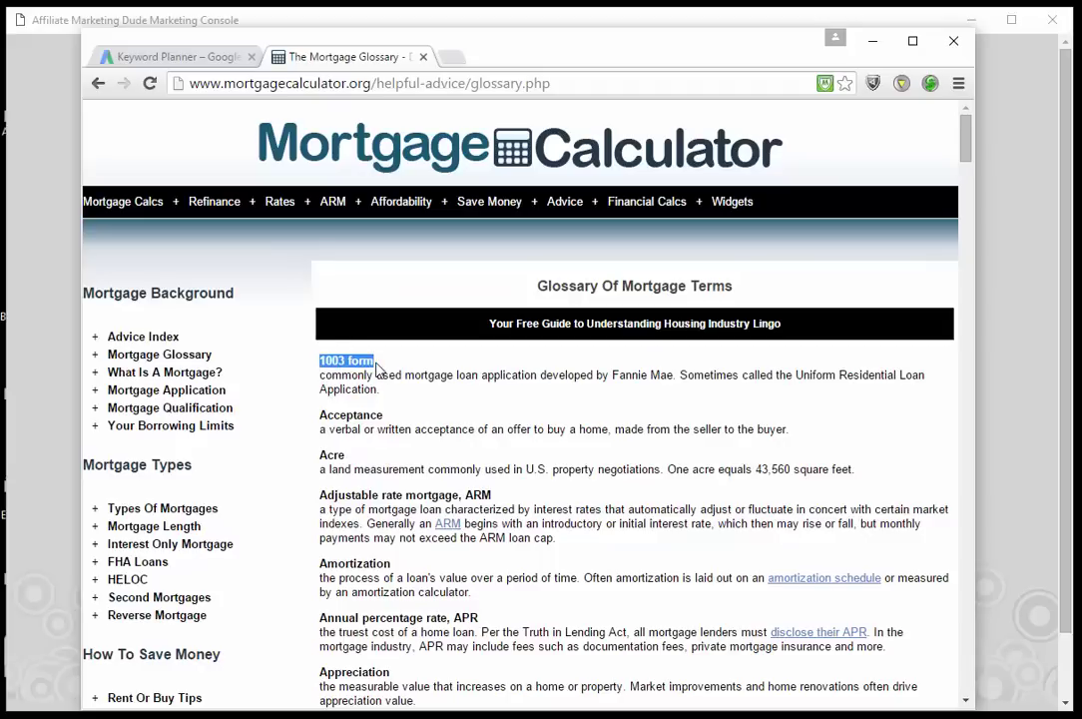
pyautogui.scroll(-3, 436, 509)
pyautogui.scroll(-1, 399, 469)
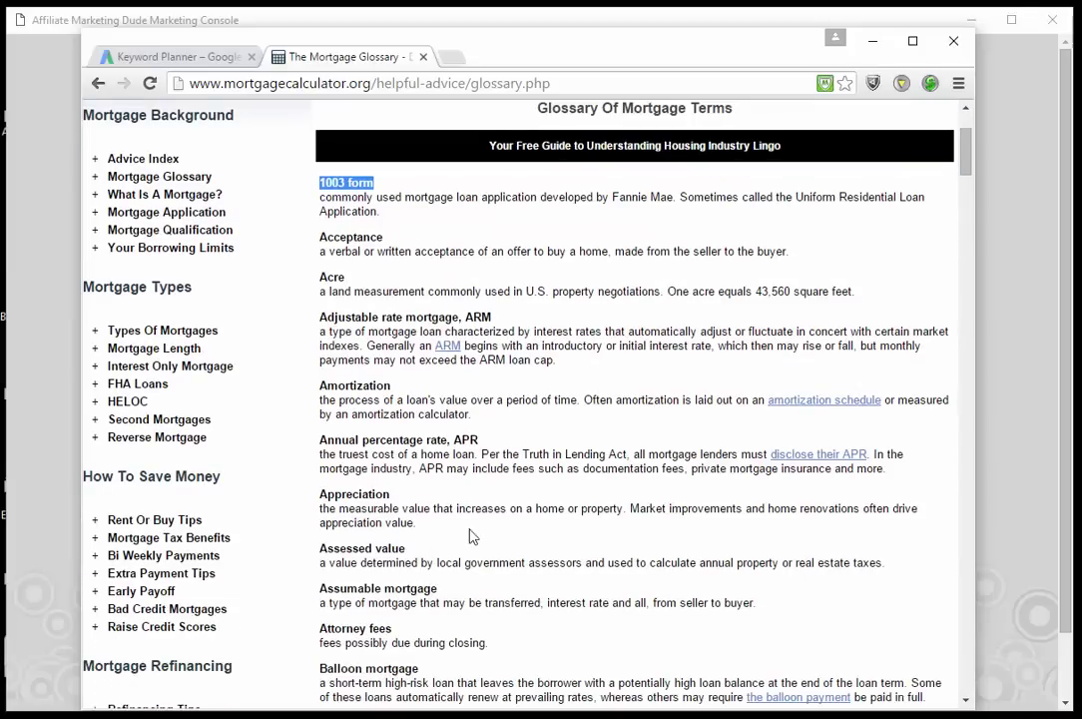
pyautogui.scroll(-2, 444, 569)
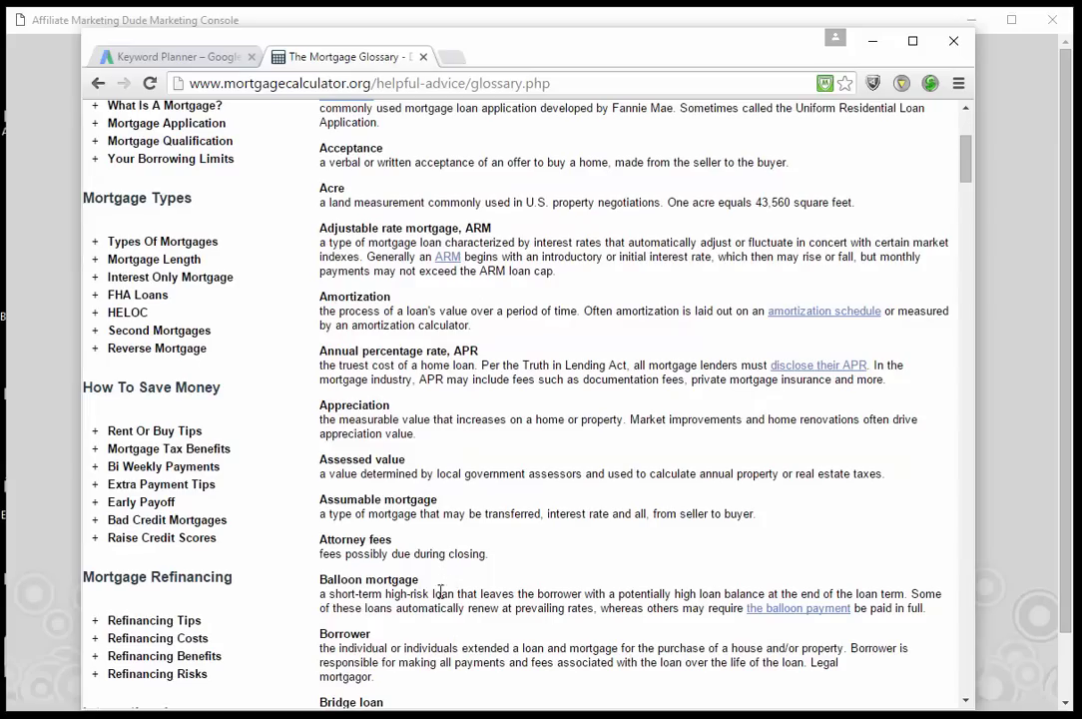
pyautogui.scroll(-2, 340, 549)
pyautogui.moveTo(403, 611); pyautogui.dragTo(318, 612)
pyautogui.hotkey('ctrl', 'c')
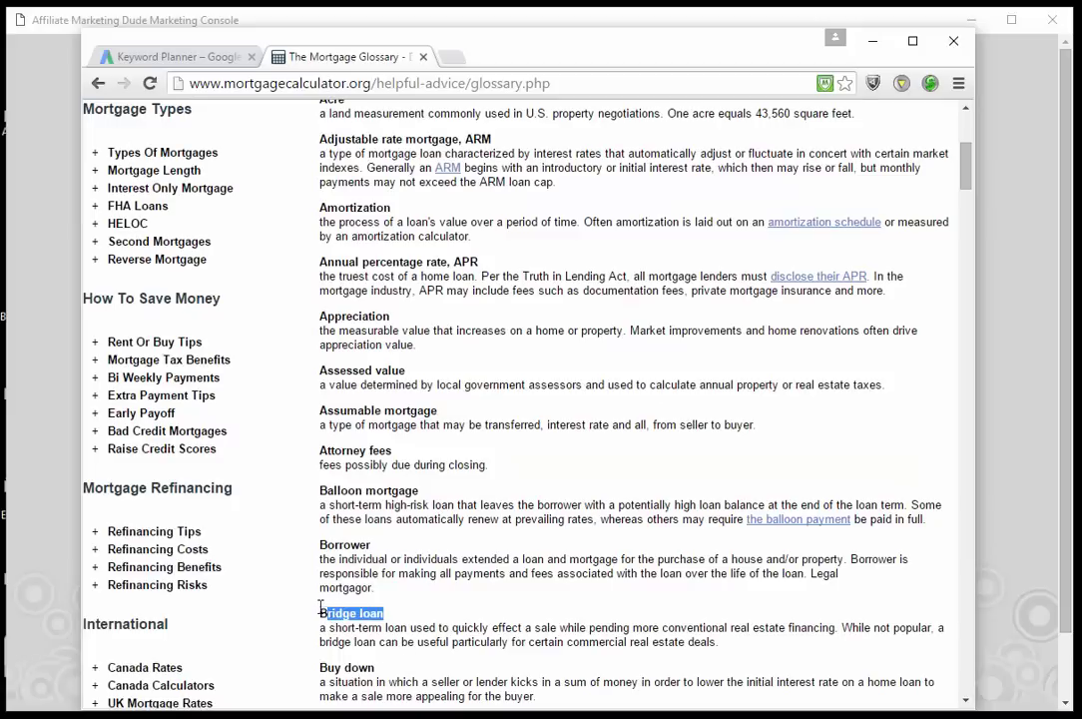
pyautogui.click(203, 60)
pyautogui.hotkey('ctrl', 'a')
pyautogui.hotkey('ctrl', 'v')
pyautogui.click(759, 214)
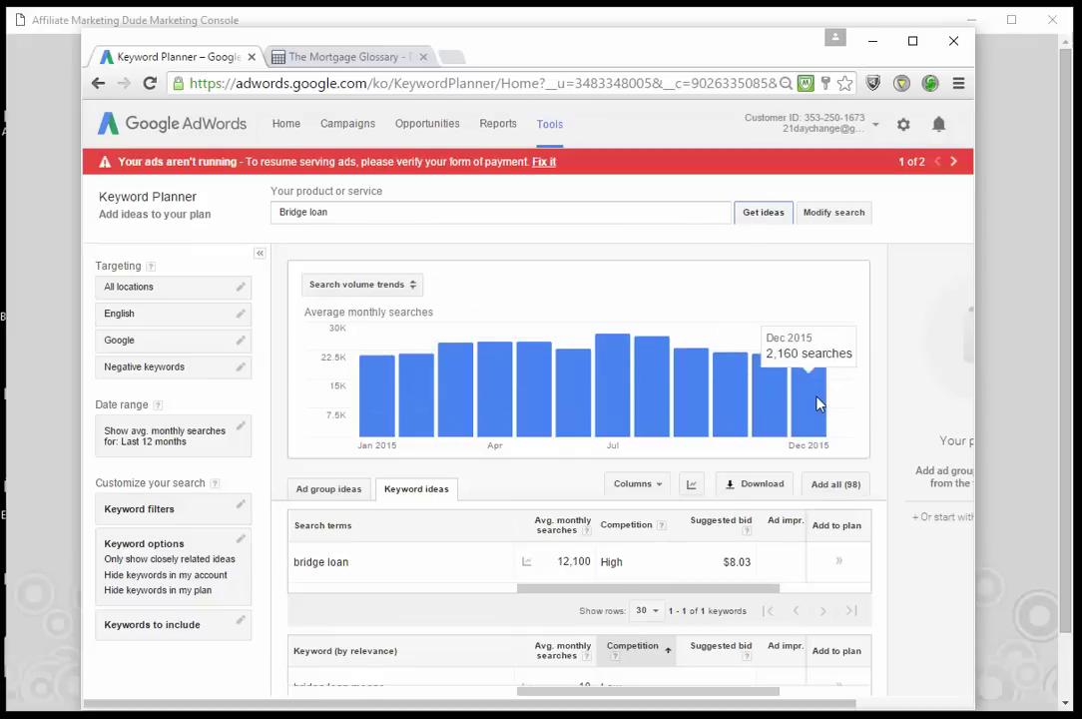
# Step: Sort the bridge loan keyword ideas by average monthly searches and review their competition and suggested bids
pyautogui.scroll(-3, 816, 400)
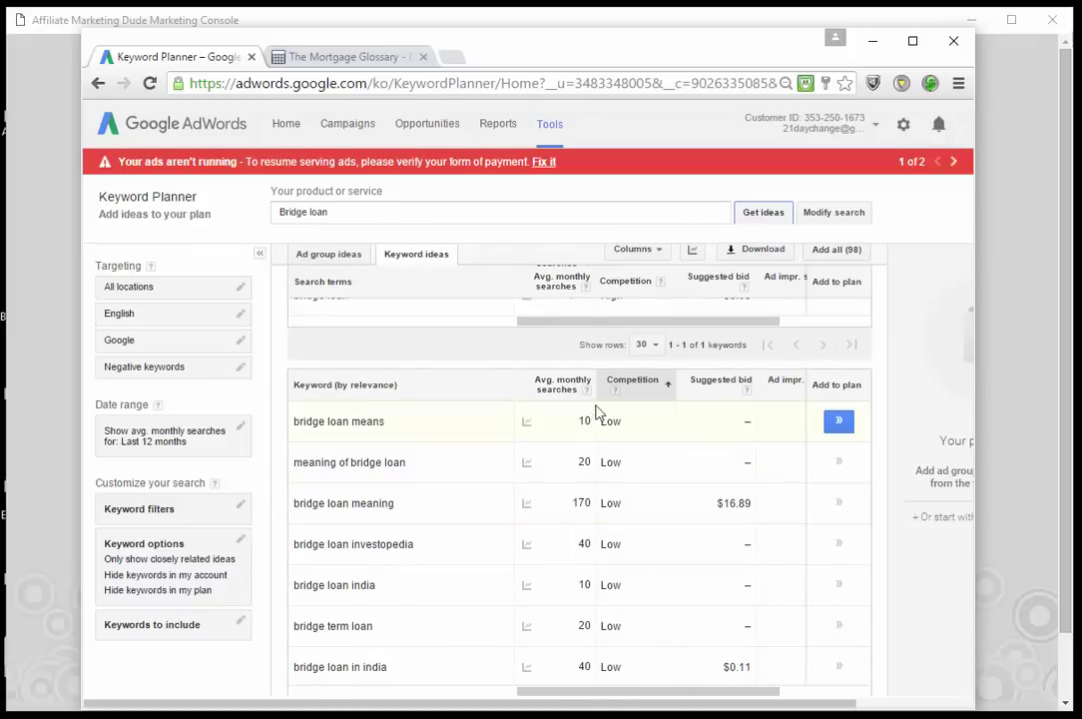
pyautogui.click(587, 389)
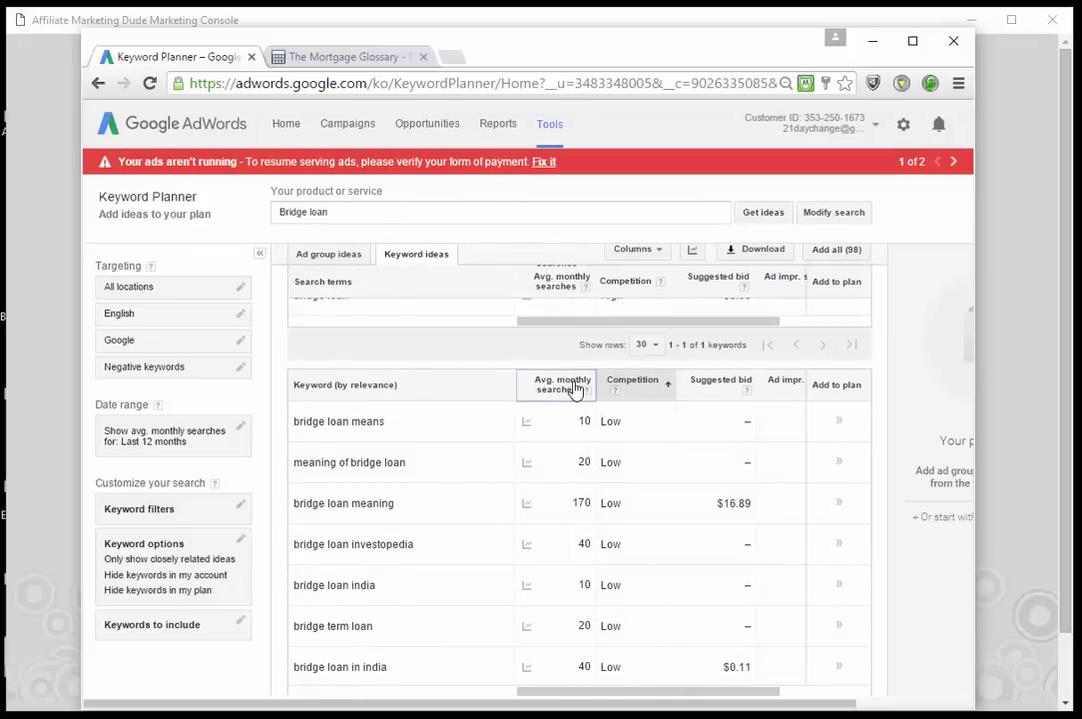
pyautogui.scroll(-1, 592, 464)
pyautogui.scroll(-2, 593, 464)
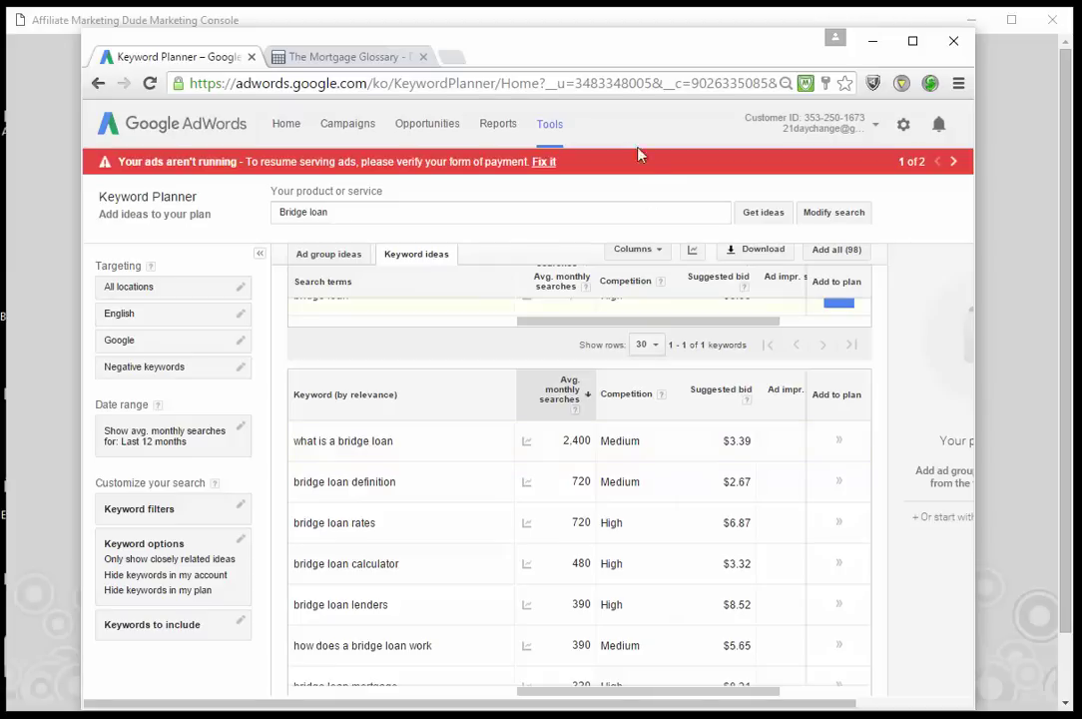
# Step: Pick "Closing costs" from the mortgage glossary, get Keyword Planner ideas for it and check the related keywords' figures
pyautogui.click(334, 55)
pyautogui.scroll(-2, 462, 428)
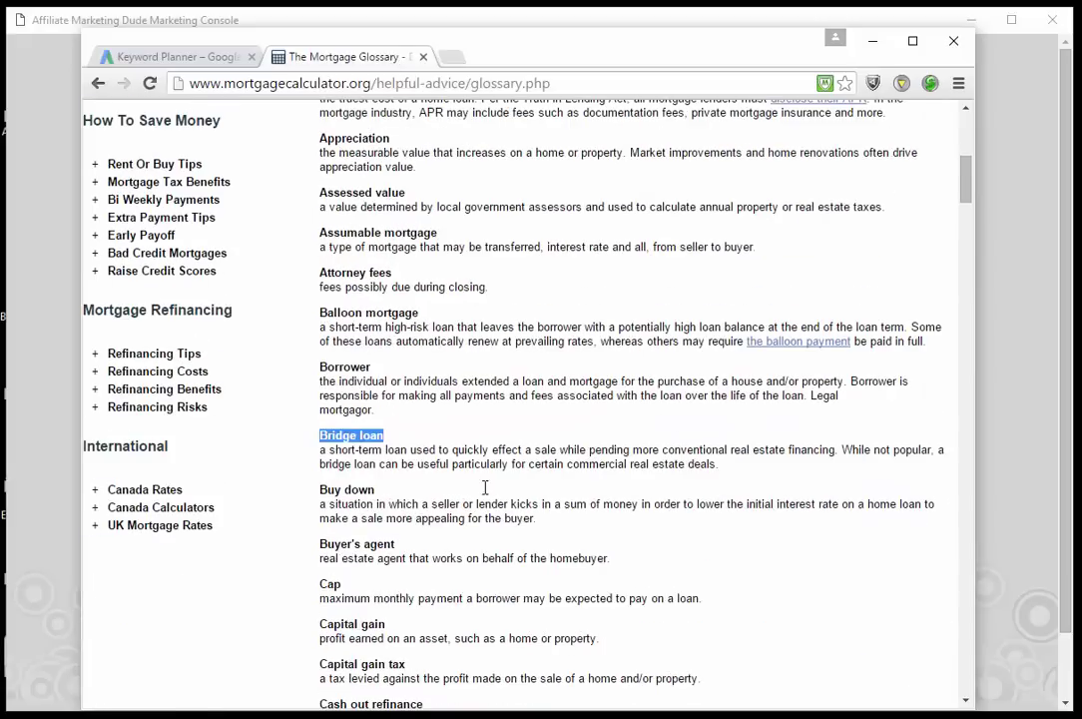
pyautogui.scroll(-1, 420, 476)
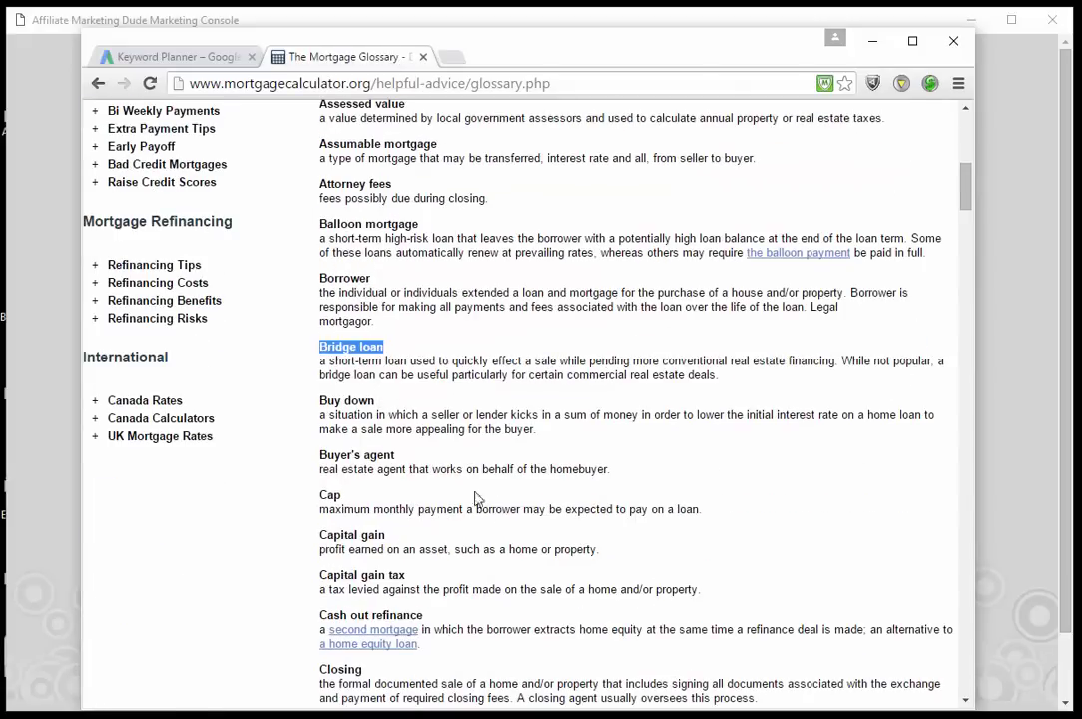
pyautogui.scroll(-2, 446, 615)
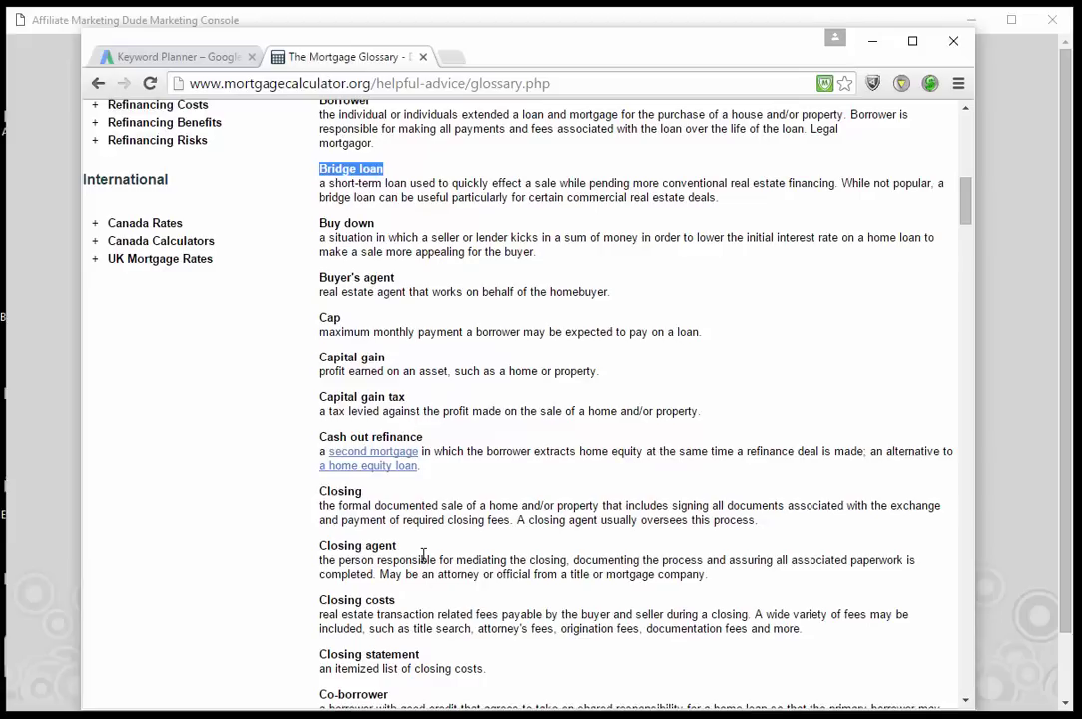
pyautogui.moveTo(396, 600); pyautogui.dragTo(321, 599)
pyautogui.hotkey('ctrl', 'c')
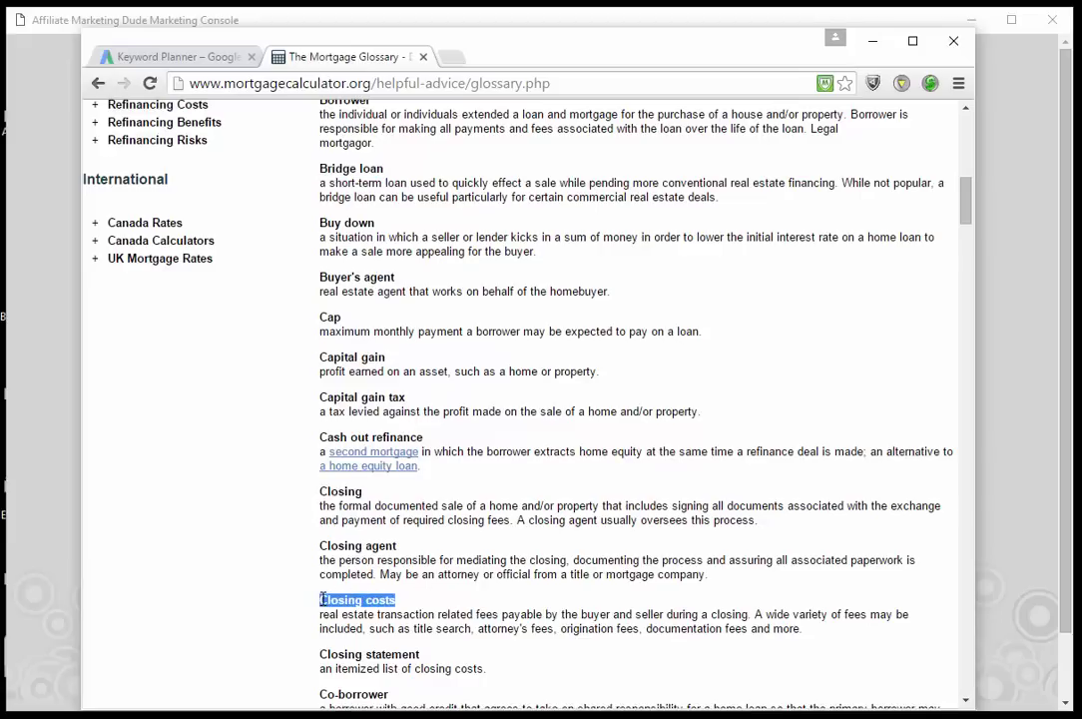
pyautogui.click(209, 60)
pyautogui.moveTo(497, 212); pyautogui.dragTo(301, 216)
pyautogui.hotkey('ctrl', 'v')
pyautogui.click(766, 220)
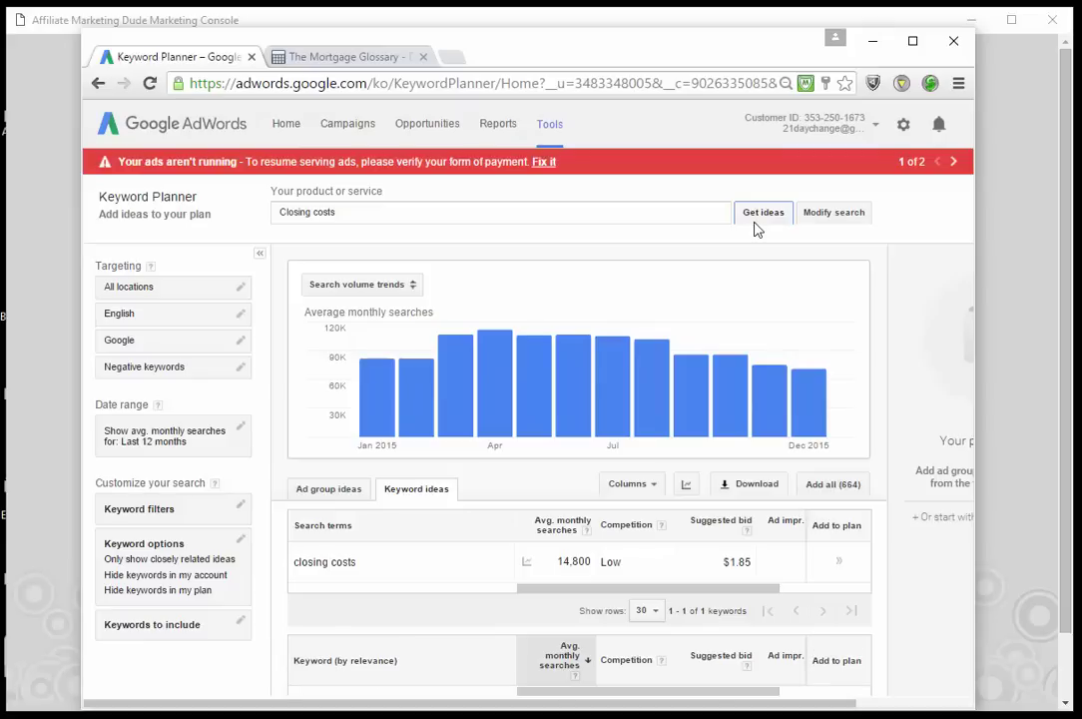
pyautogui.scroll(-2, 647, 429)
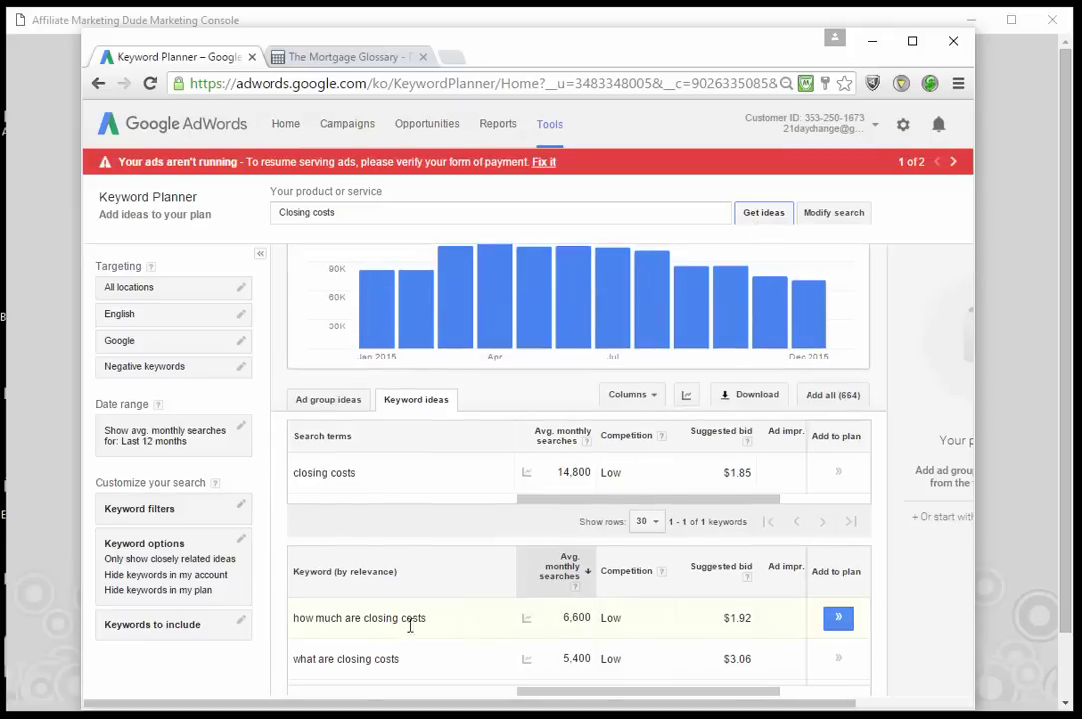
pyautogui.scroll(-2, 520, 635)
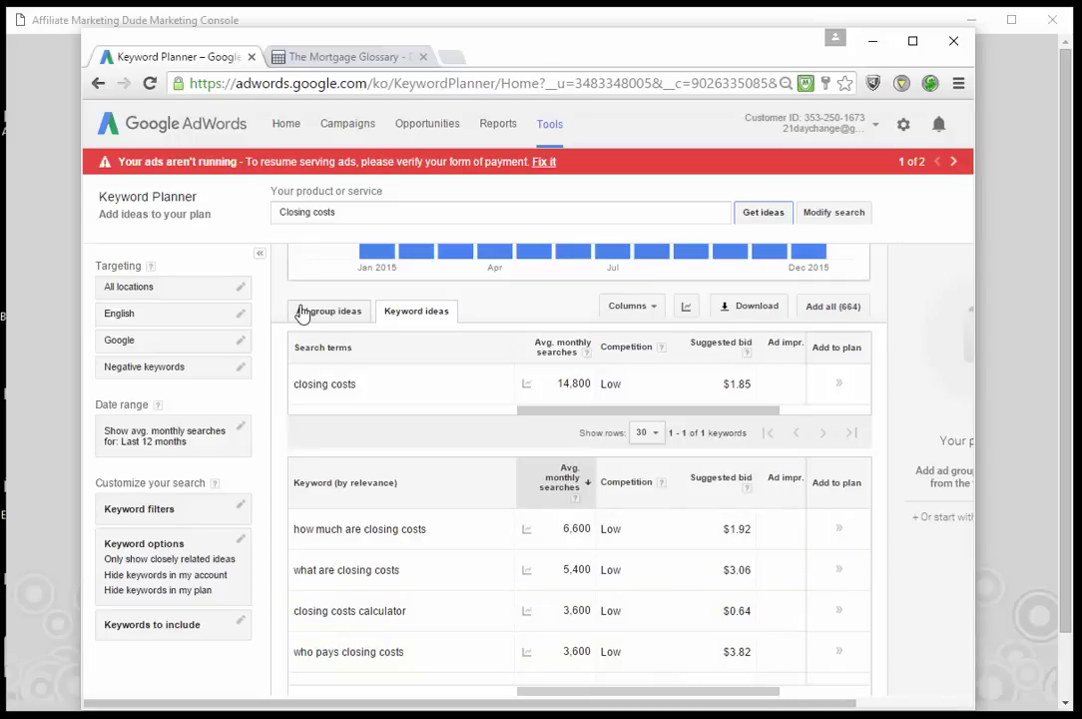
# Step: Return to the mortgage glossary and look through the terms after "Closing costs" for more keyword candidates
pyautogui.click(300, 57)
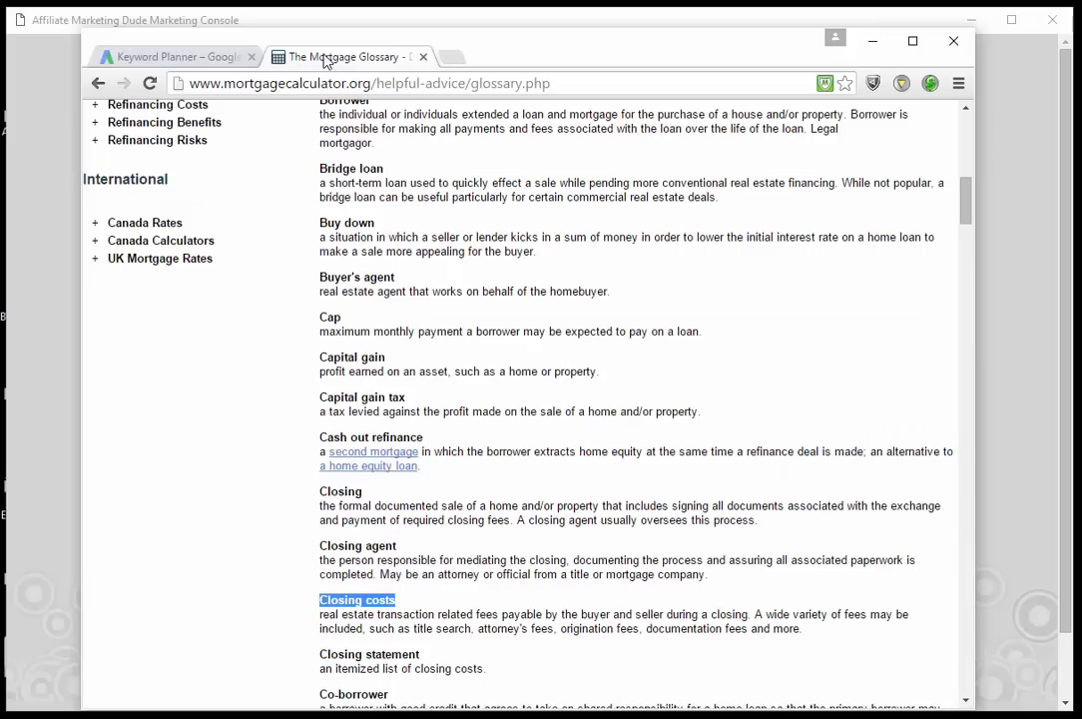
pyautogui.scroll(-3, 510, 476)
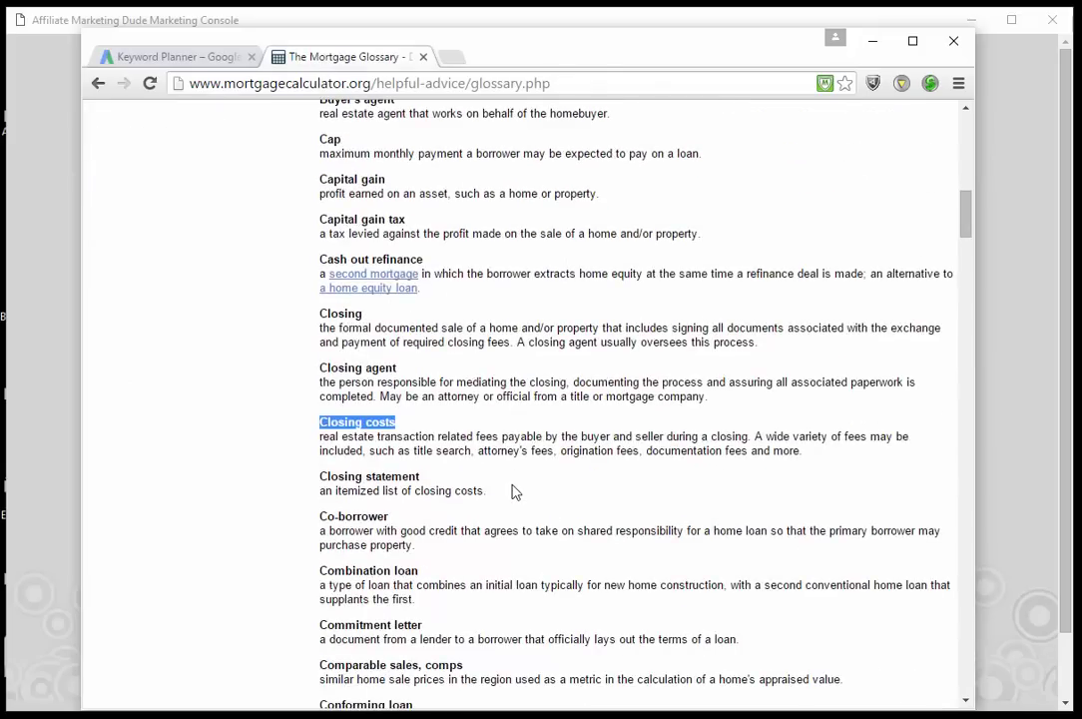
pyautogui.scroll(-3, 507, 549)
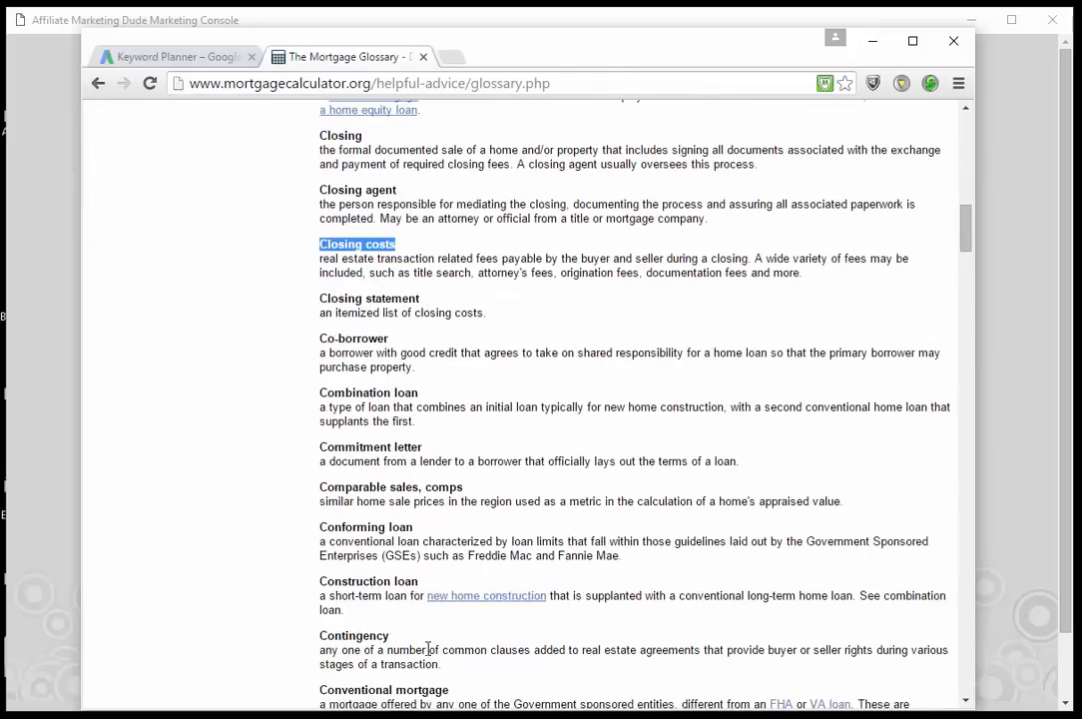
pyautogui.scroll(-3, 418, 644)
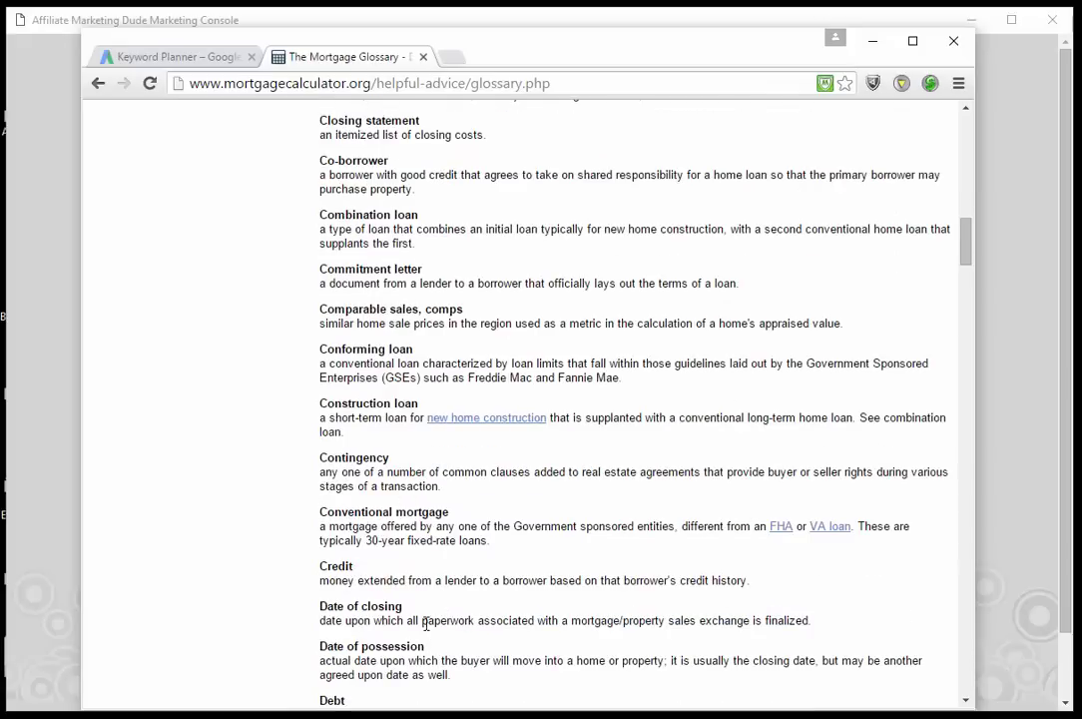
# Step: Read through the mortgage glossary from Co-borrower to Fannie Mae, checking the Notepad outline and the closing costs keyword ideas in between
pyautogui.scroll(-2, 355, 649)
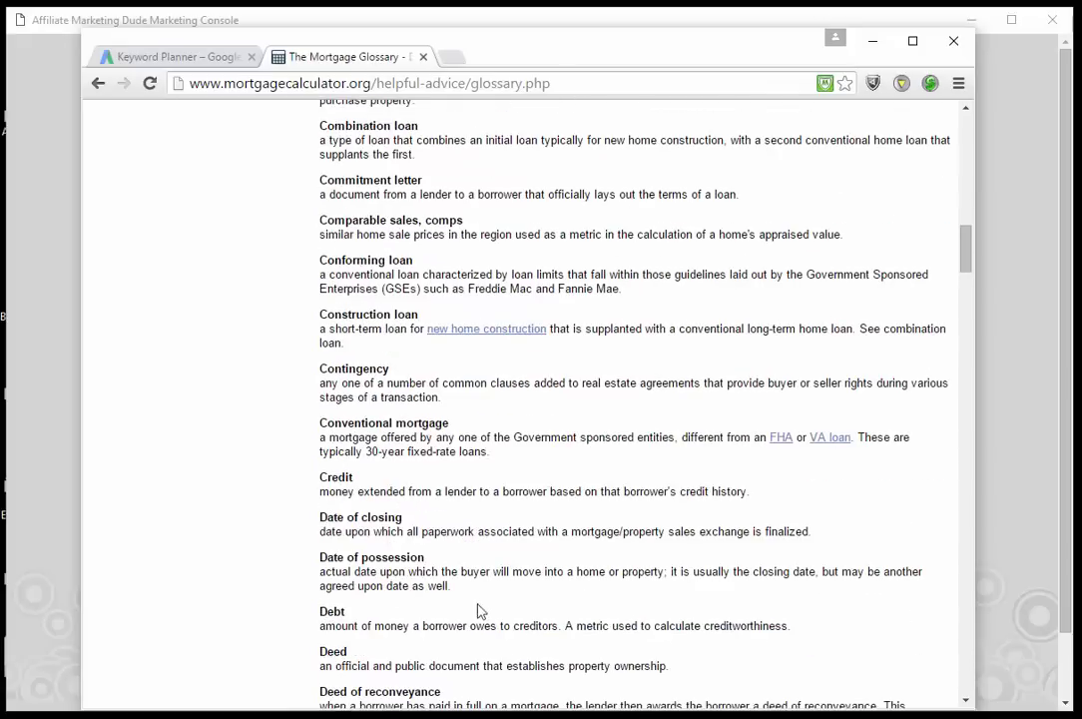
pyautogui.scroll(-3, 479, 611)
pyautogui.scroll(-3, 474, 569)
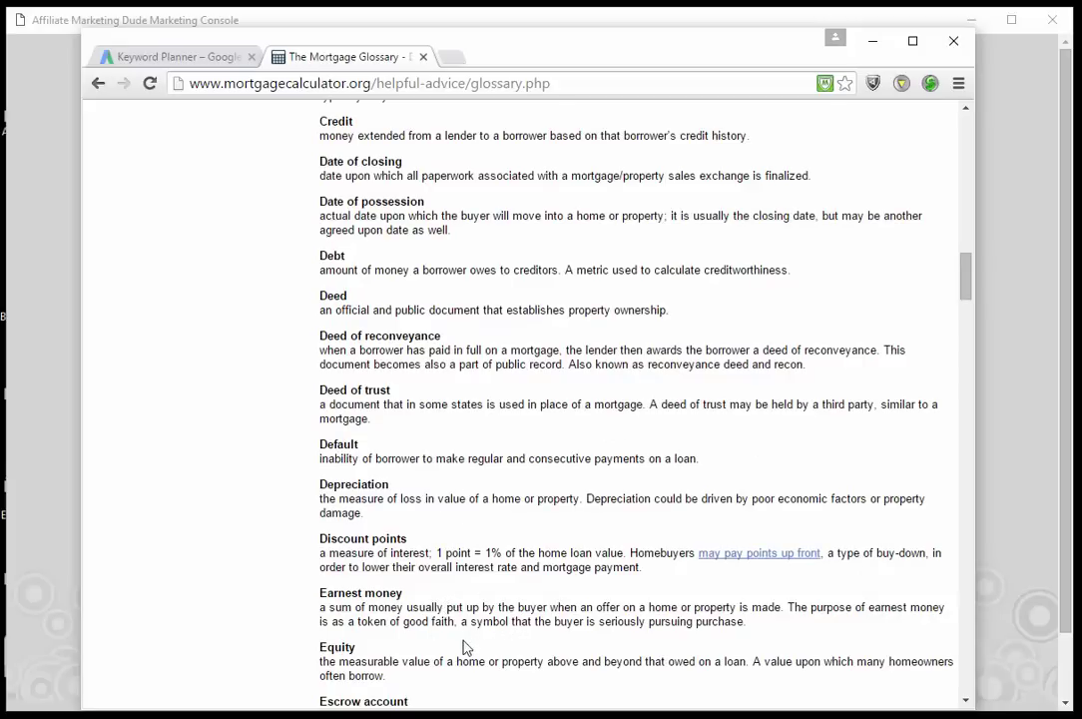
pyautogui.scroll(-2, 466, 647)
pyautogui.scroll(-2, 464, 647)
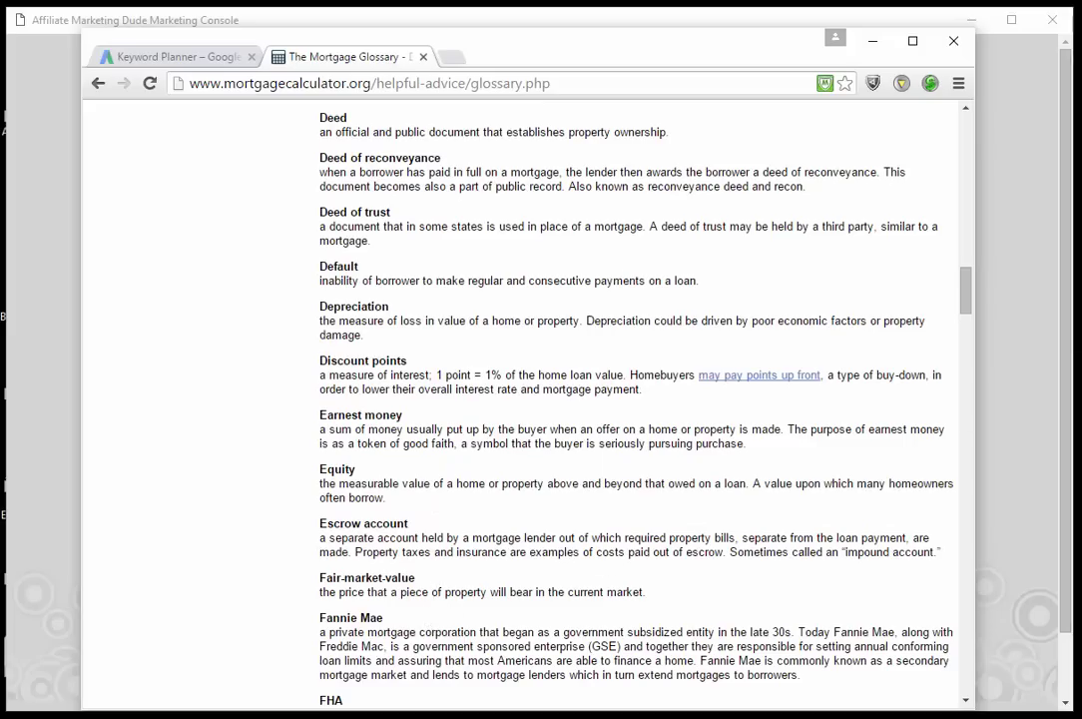
pyautogui.hotkey('alt', 'Tab')
pyautogui.click(818, 314)
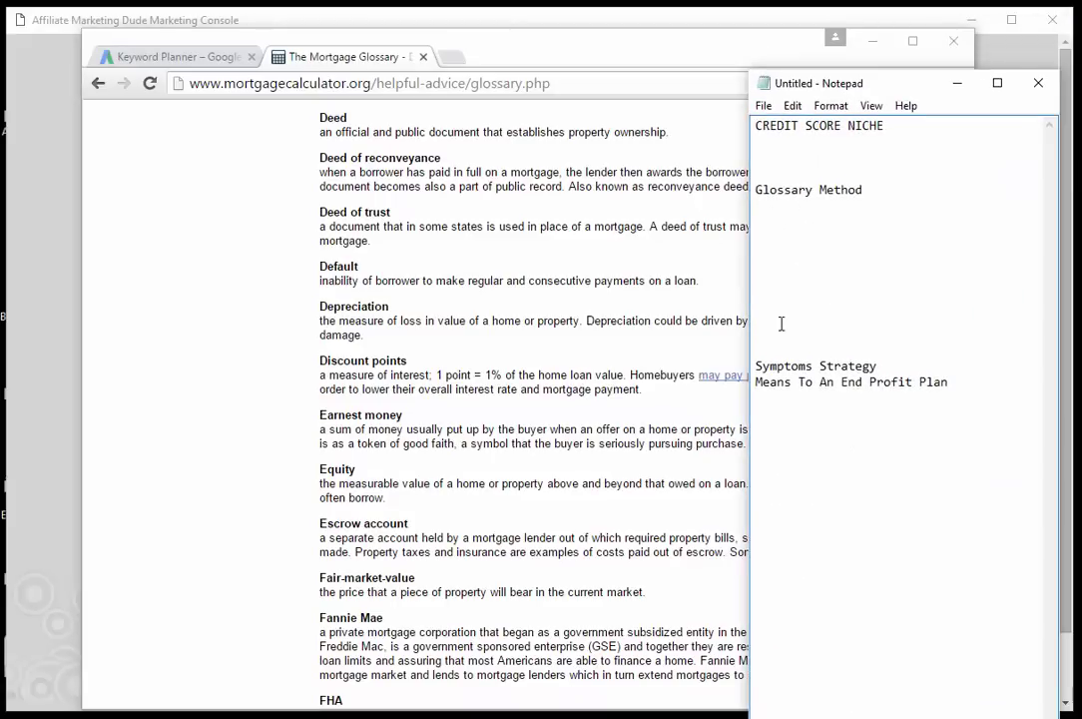
pyautogui.click(163, 57)
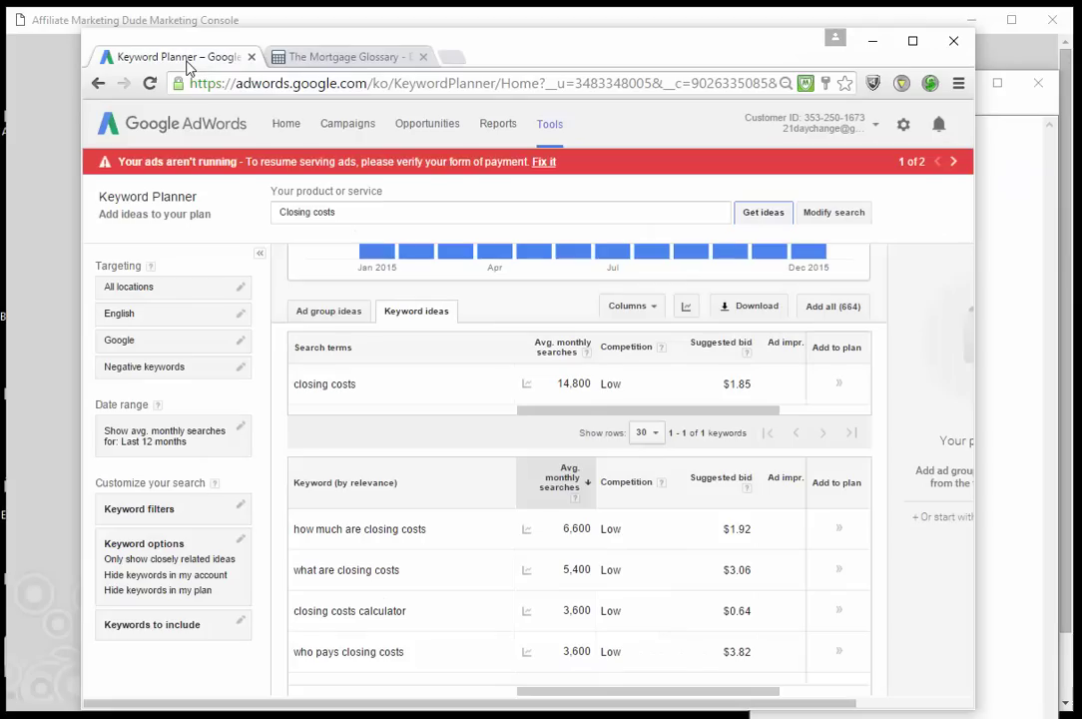
pyautogui.click(322, 62)
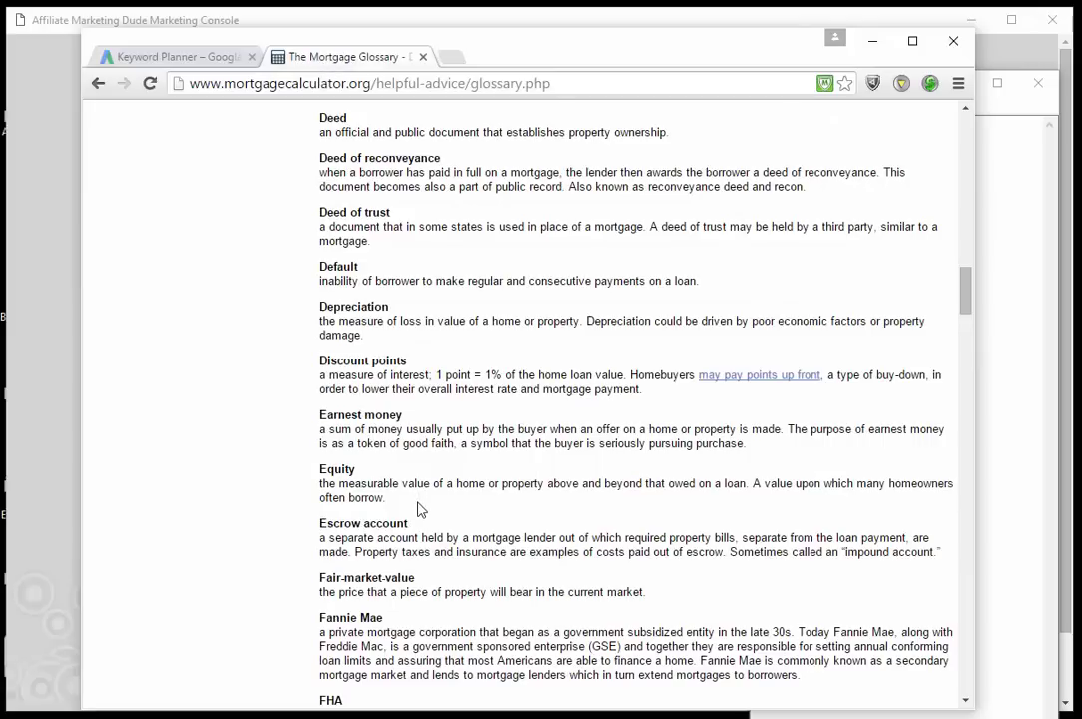
# Step: Find the "Good Faith Estimate" entry further down the mortgage glossary and copy its title
pyautogui.scroll(-3, 420, 514)
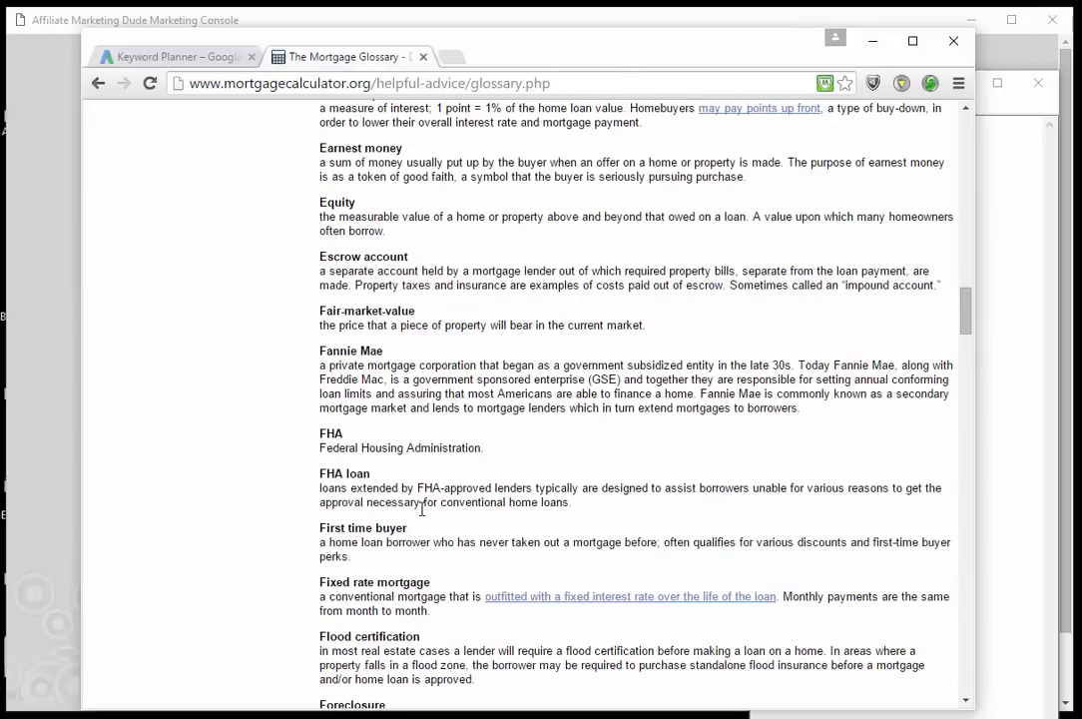
pyautogui.scroll(-2, 421, 510)
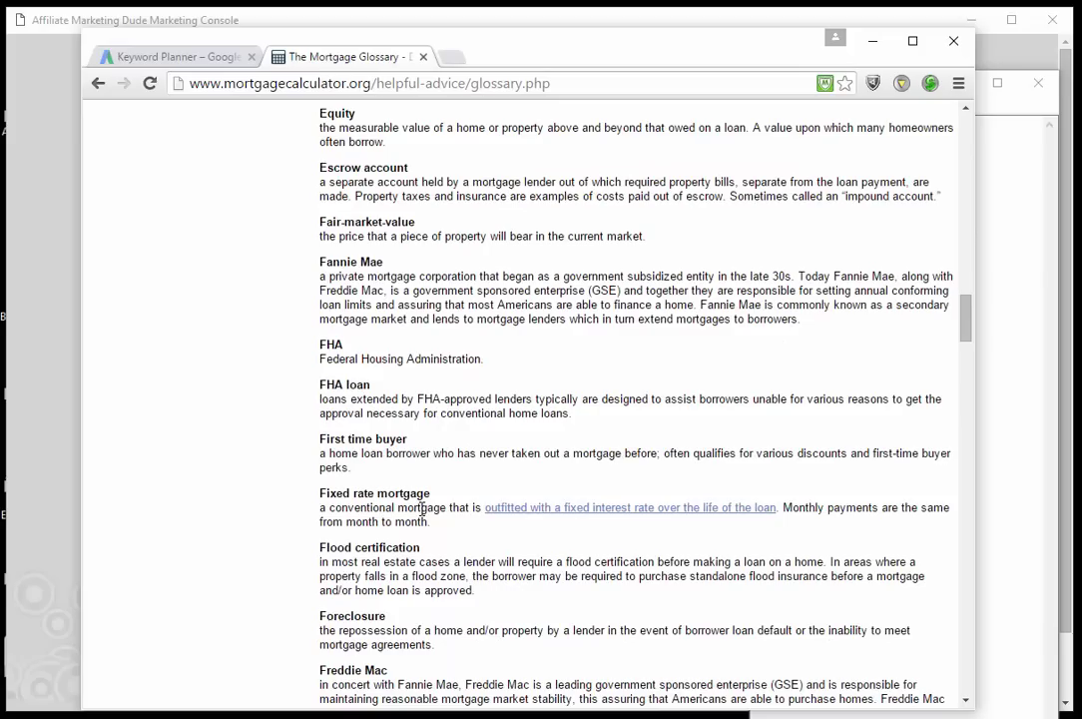
pyautogui.scroll(-1, 421, 509)
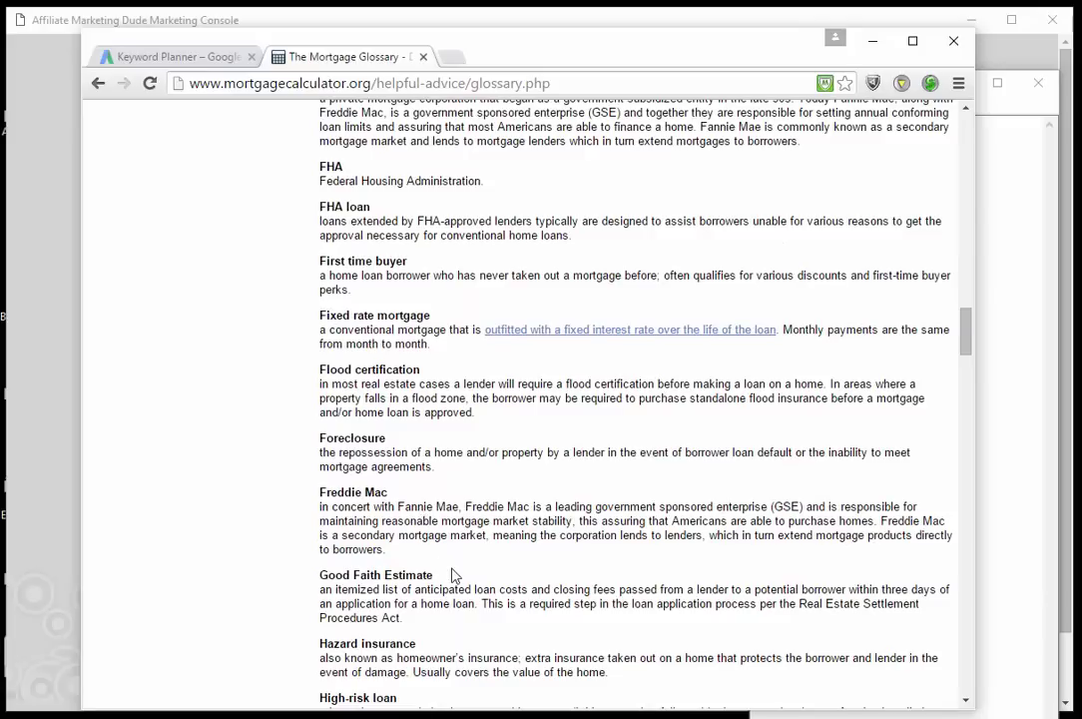
pyautogui.moveTo(432, 574); pyautogui.dragTo(321, 575)
pyautogui.hotkey('ctrl', 'c')
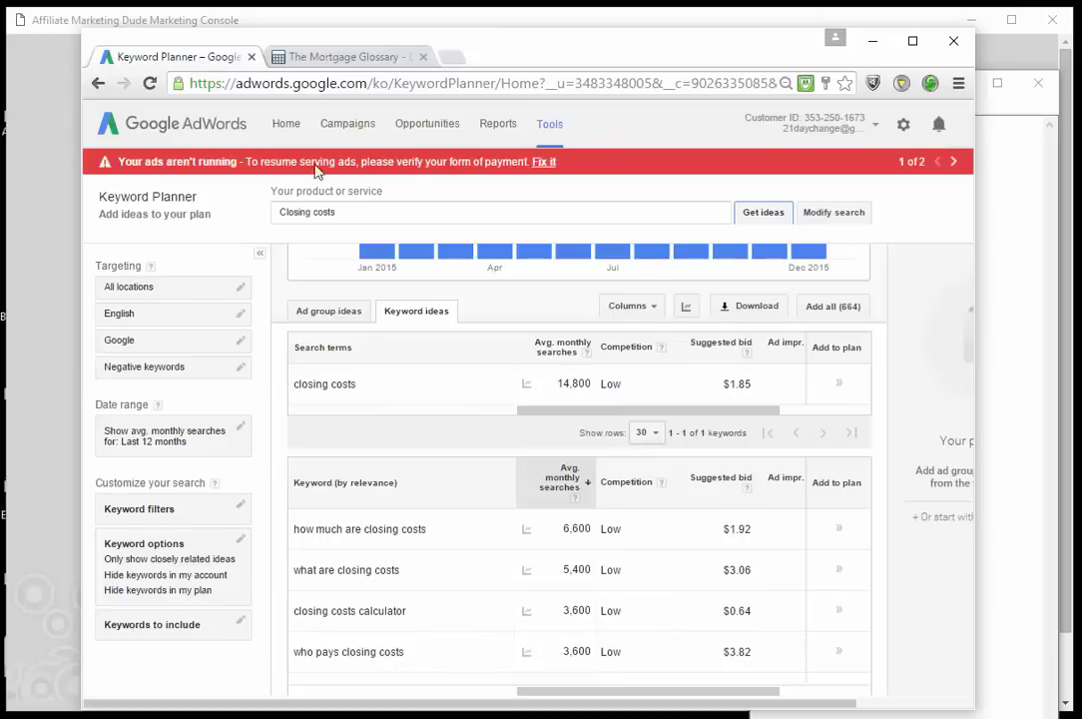
# Step: Get Keyword Planner ideas for the copied term "Good Faith Estimate" and view its search terms and related keywords
pyautogui.click(172, 57)
pyautogui.tripleClick(424, 206)
pyautogui.hotkey('ctrl', 'v')
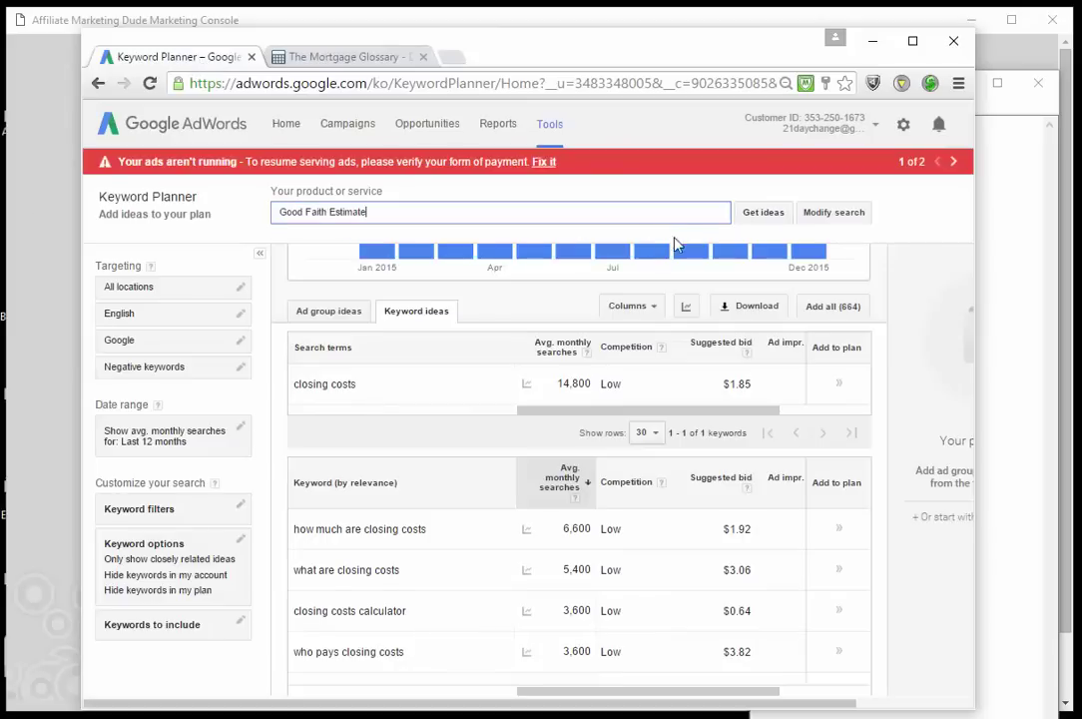
pyautogui.click(764, 211)
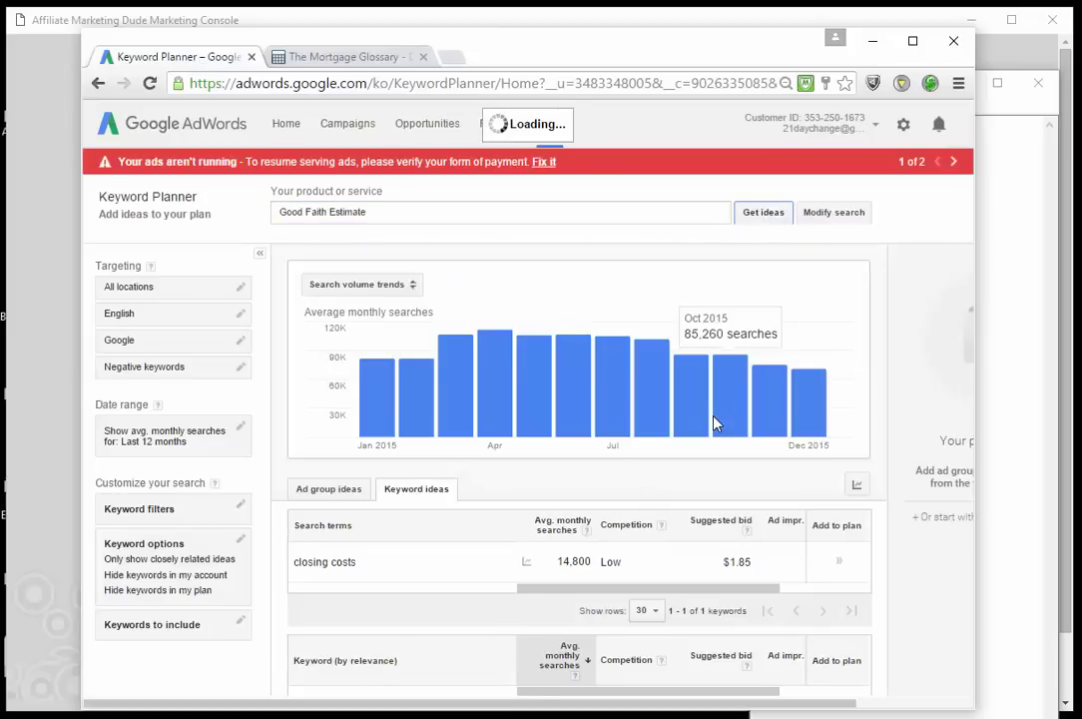
pyautogui.scroll(-2, 655, 557)
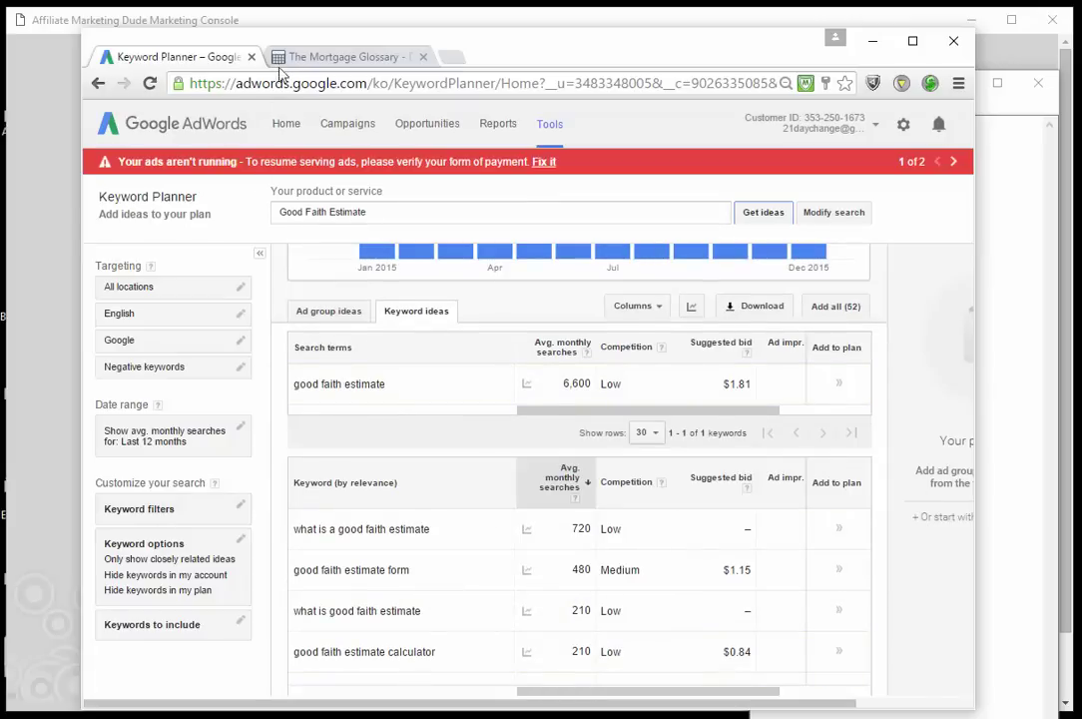
# Step: Return to the mortgage glossary and read the entries that follow Good Faith Estimate
pyautogui.click(309, 57)
pyautogui.scroll(-2, 556, 540)
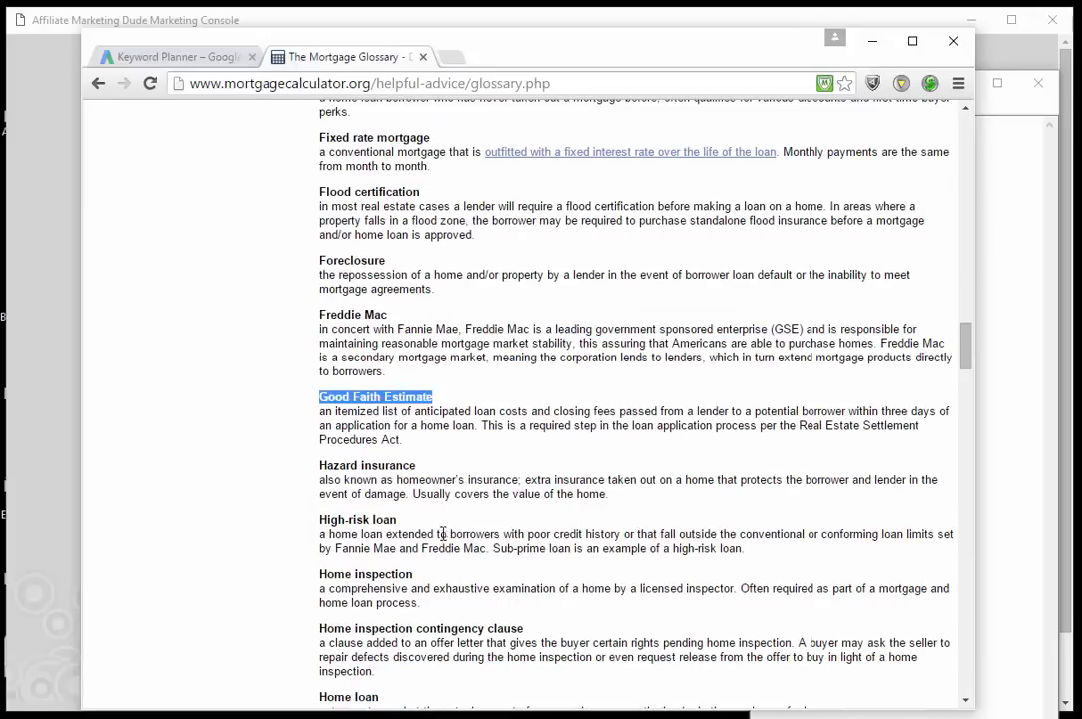
pyautogui.scroll(-2, 580, 664)
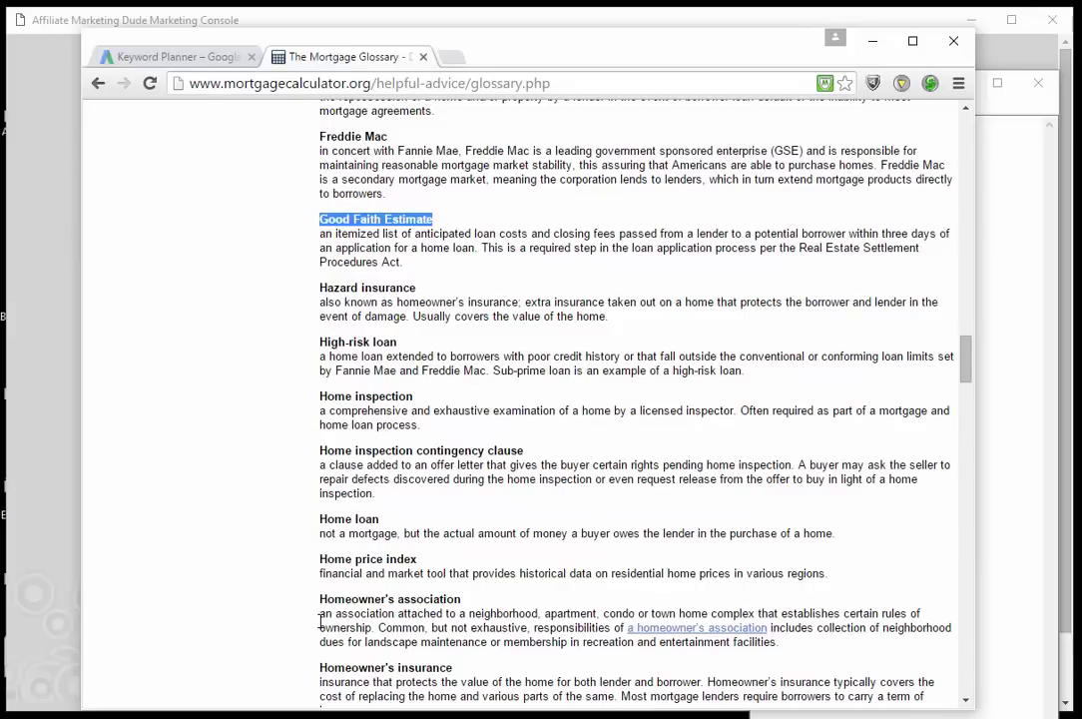
# Step: Switch to the Affiliate Marketing Dude Marketing Console and change the niche search keyword to "credit score terms"
pyautogui.click(872, 47)
pyautogui.click(609, 88)
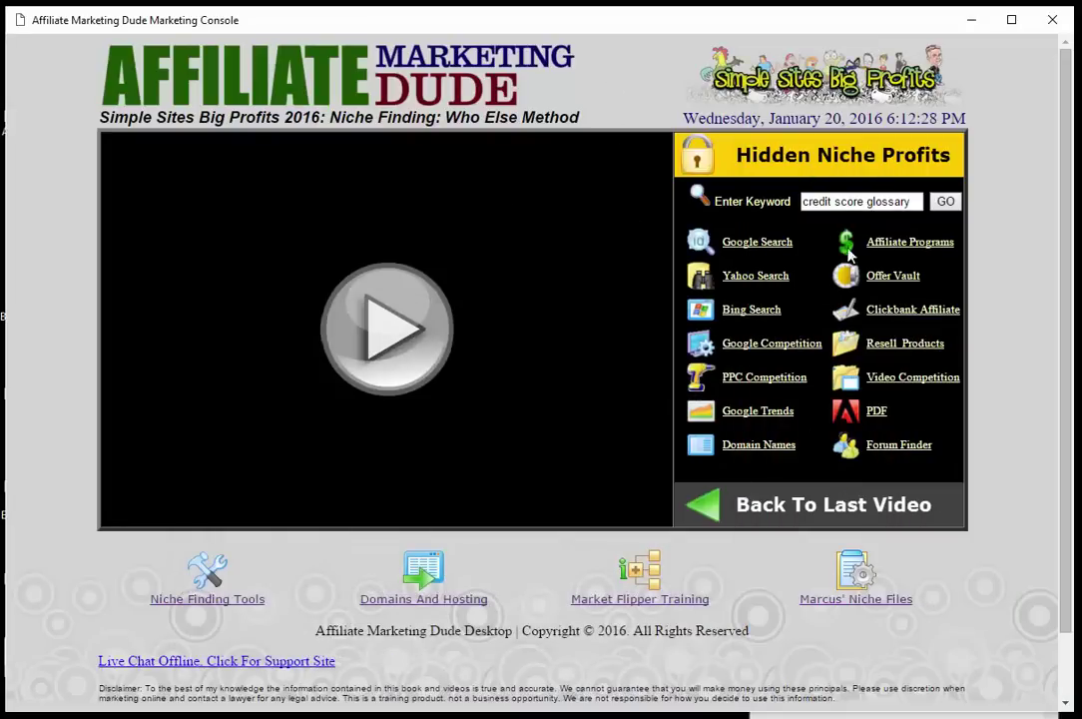
pyautogui.moveTo(867, 202); pyautogui.dragTo(911, 201)
pyautogui.write('temr')
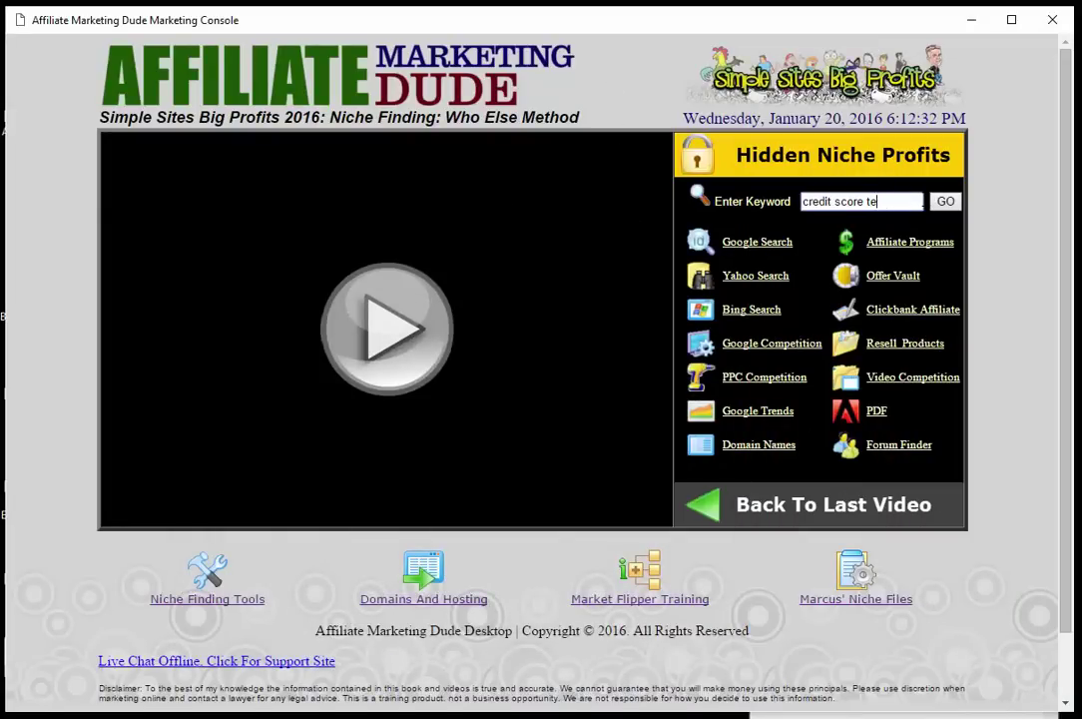
pyautogui.press('BackSpace')
pyautogui.write('rms')
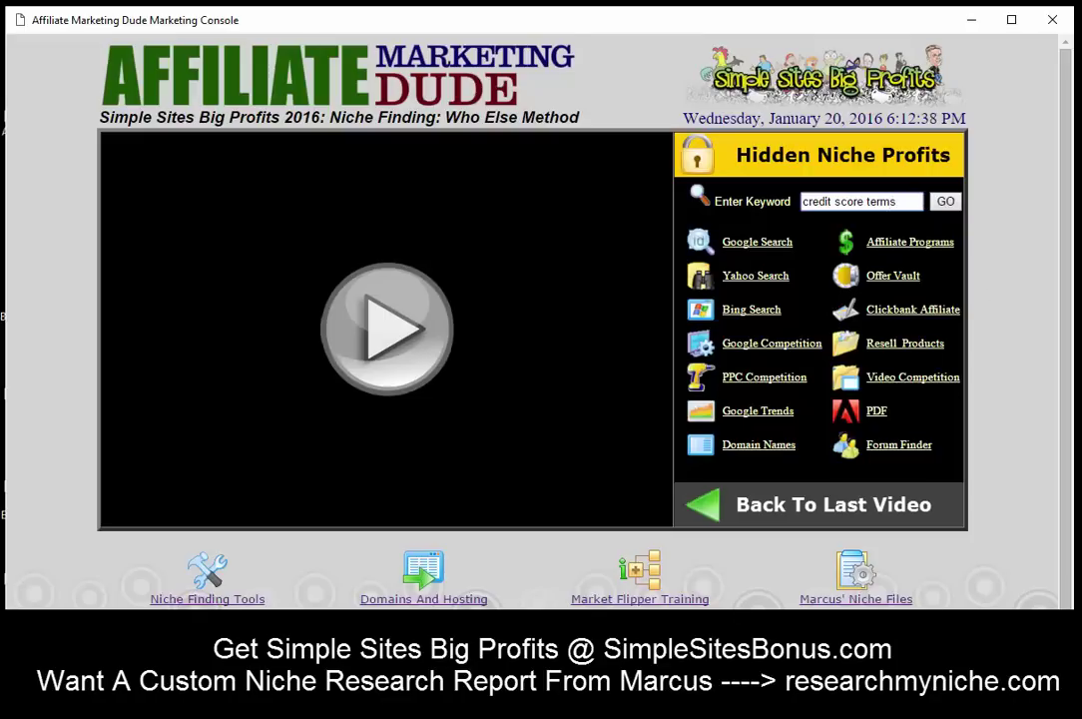
# Step: In the Notepad outline, insert six blank lines between "Symptoms Strategy" and "Means To An End Profit Plan"
pyautogui.hotkey('alt', 'Tab')
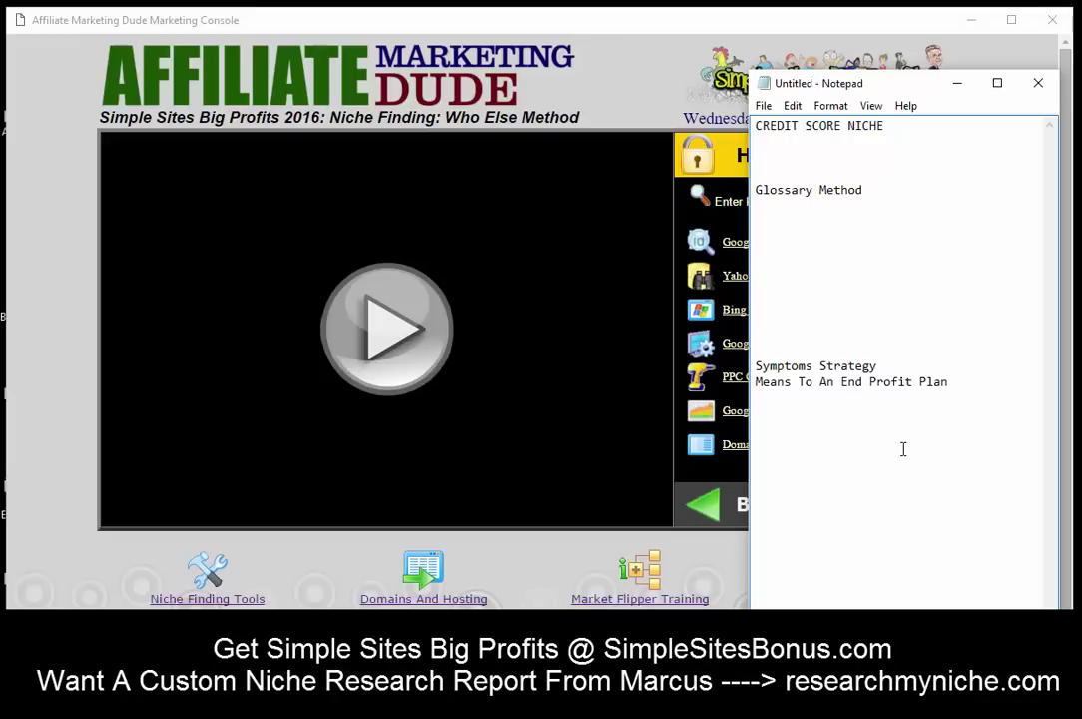
pyautogui.click(925, 369)
pyautogui.press('Return')
pyautogui.press('Return')
pyautogui.press('Return')
pyautogui.press('Return')
pyautogui.press('Return')
pyautogui.press('Return')
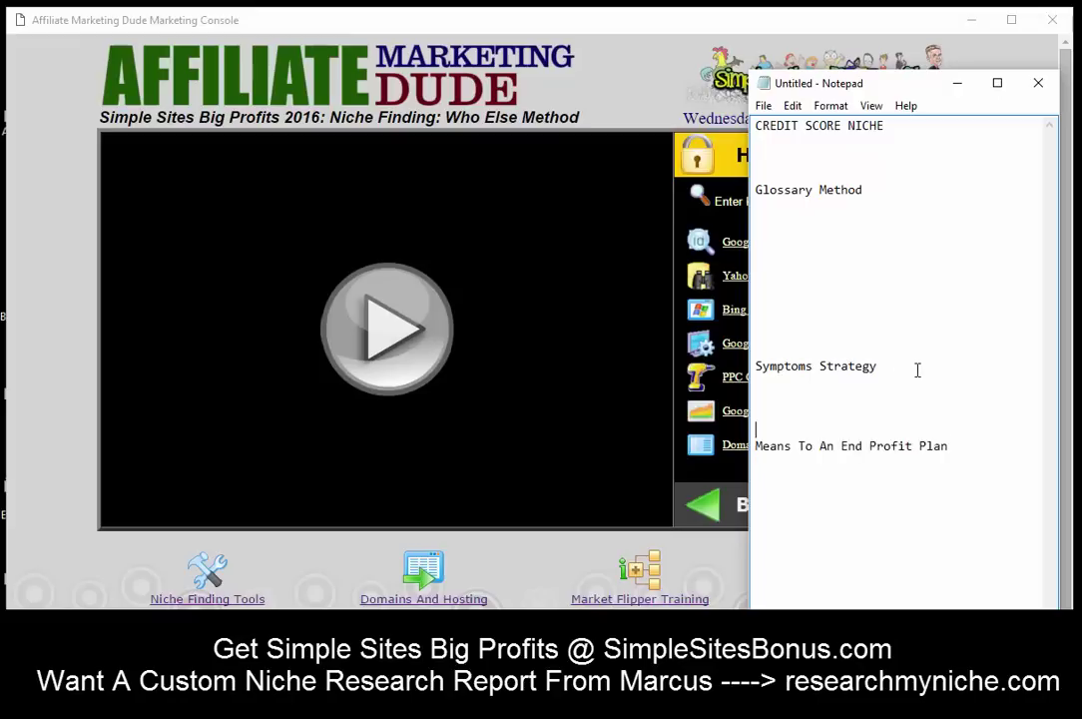
# Step: Delete the "Glossary Method" heading and most of the blank lines beneath it, moving "Symptoms Strategy" up in the outline
pyautogui.click(867, 331)
pyautogui.press('Up')
pyautogui.press('Up')
pyautogui.press('Up')
pyautogui.press('Up')
pyautogui.press('Up')
pyautogui.press('Up')
pyautogui.press('Up')
pyautogui.press('Up')
pyautogui.press('Up')
pyautogui.hotkey('shift', 'End')
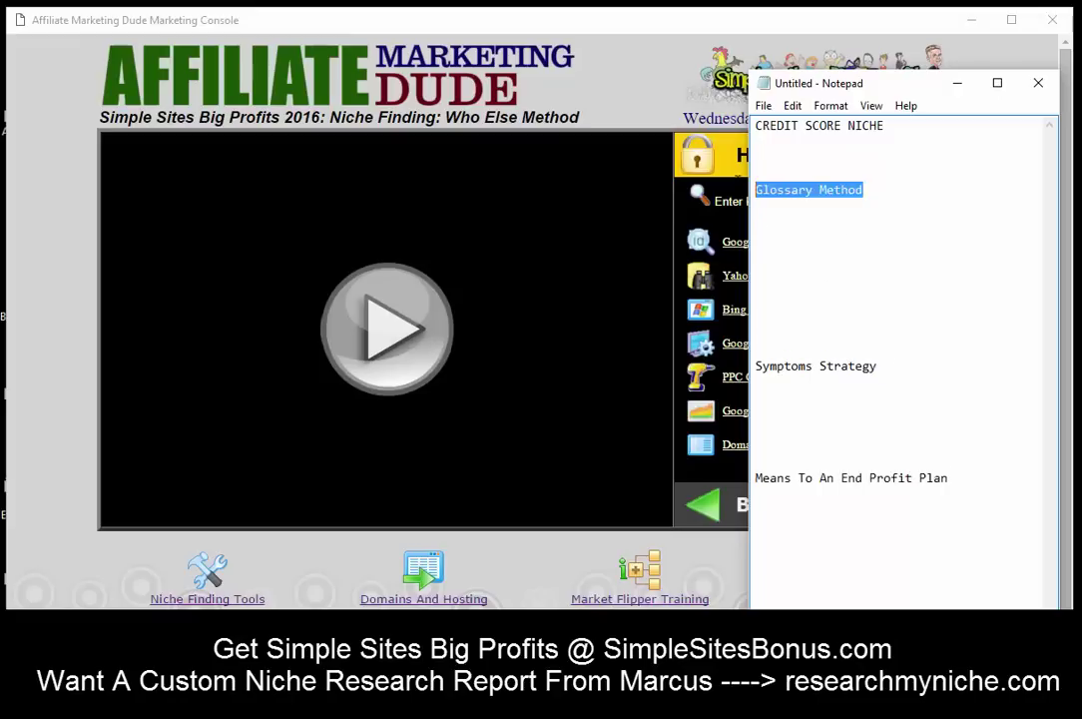
pyautogui.press('Delete')
pyautogui.press('Delete')
pyautogui.press('Delete')
pyautogui.press('Delete')
pyautogui.press('Delete')
pyautogui.press('Delete')
pyautogui.press('Delete')
pyautogui.press('Delete')
pyautogui.press('Delete')
pyautogui.press('Delete')
pyautogui.press('Delete')
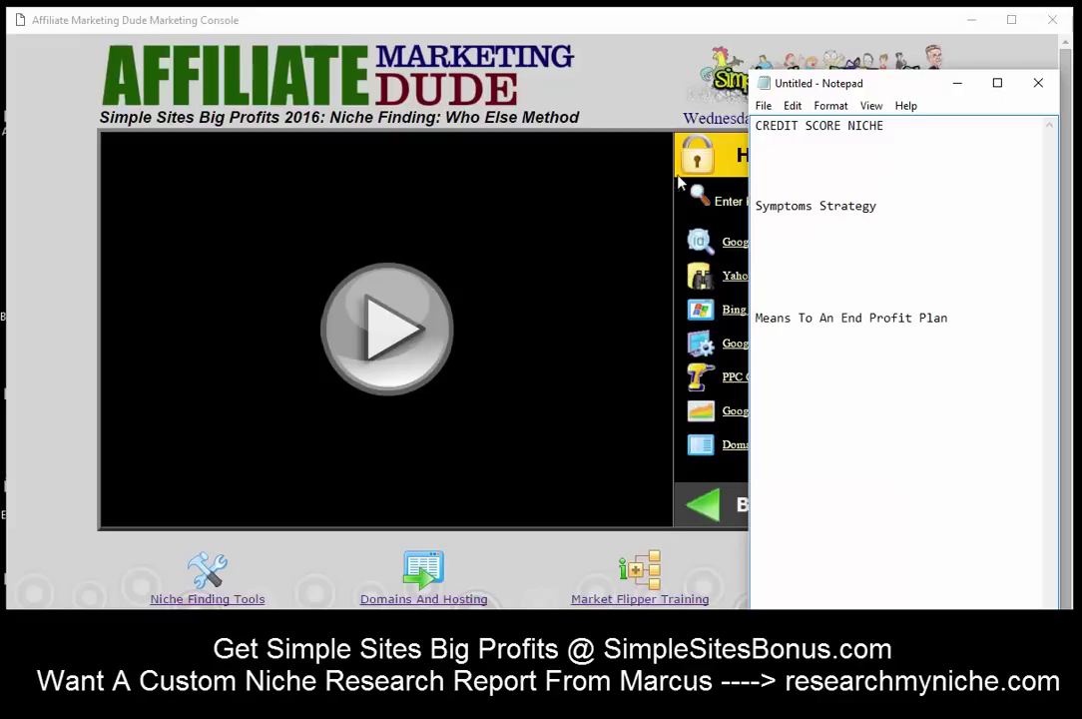
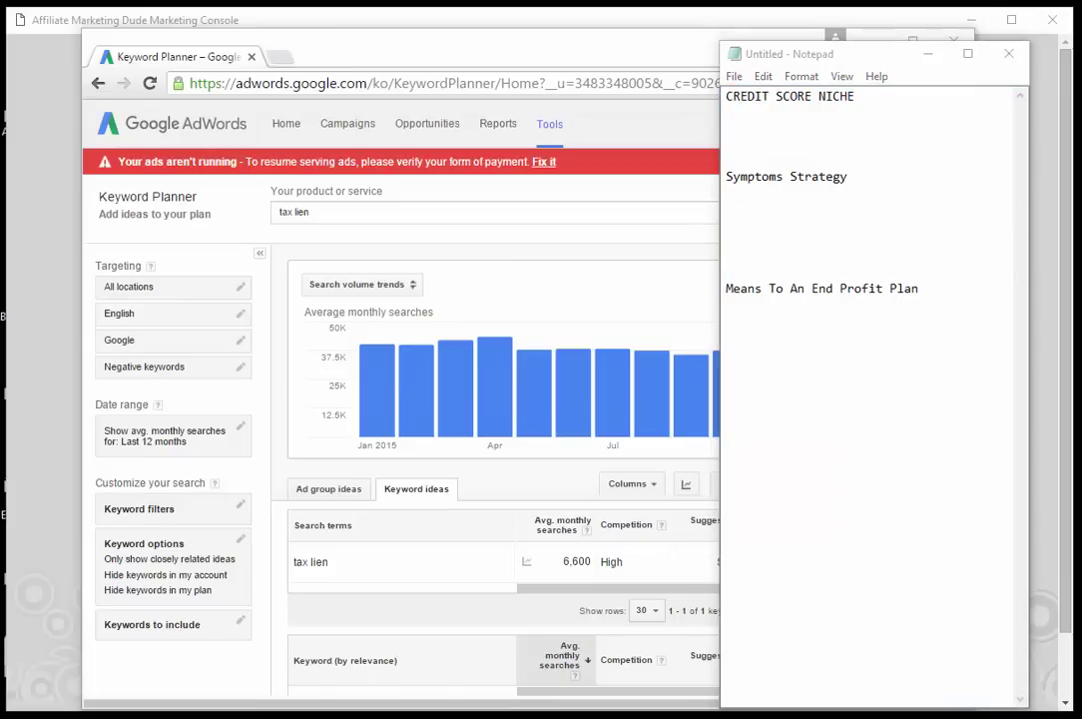
# Step: Look through the Keyword Planner ideas for "tax lien" and copy the keyword "notice of federal tax lien"
pyautogui.click(702, 59)
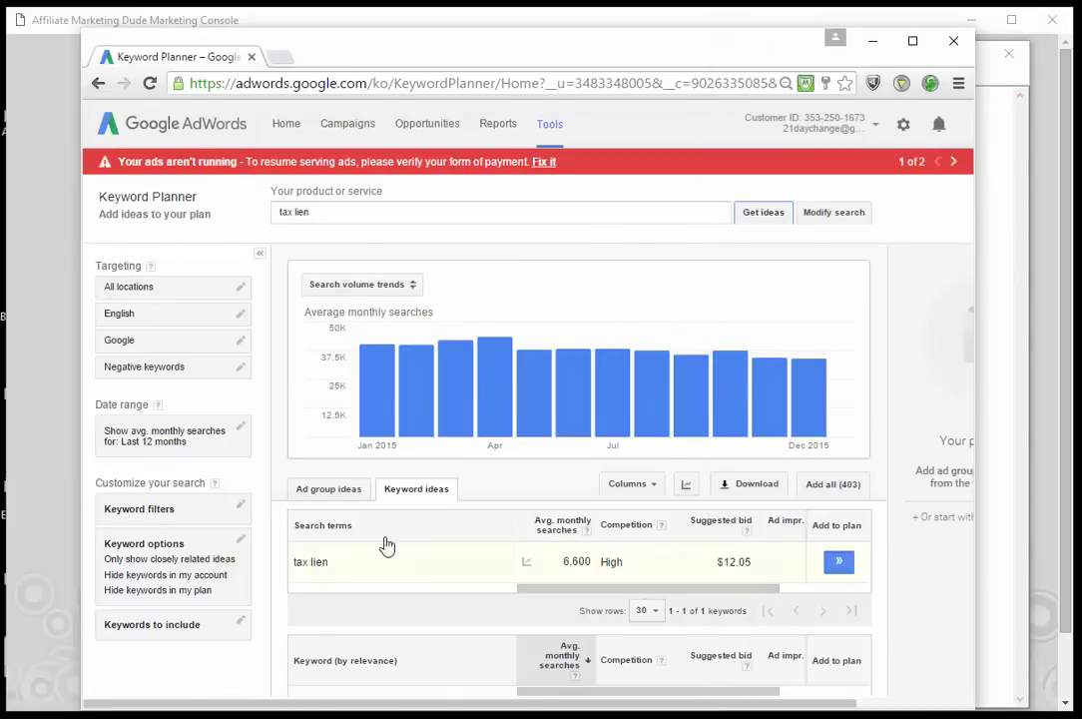
pyautogui.scroll(-2, 355, 539)
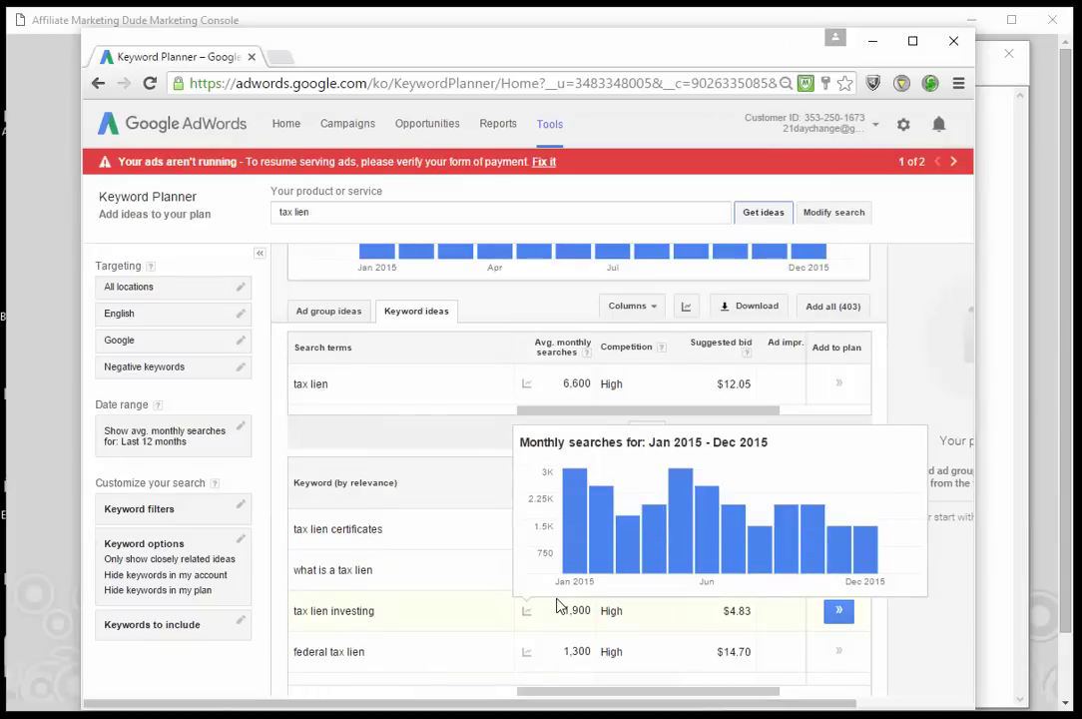
pyautogui.scroll(-1, 447, 570)
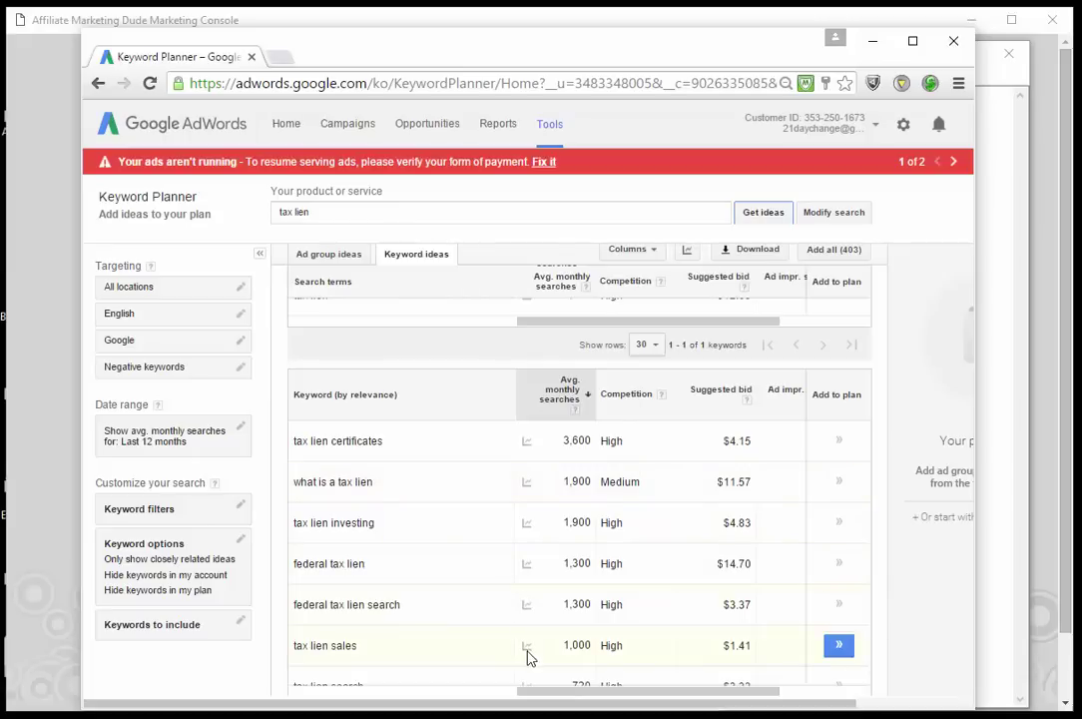
pyautogui.scroll(-1, 460, 596)
pyautogui.scroll(-2, 461, 609)
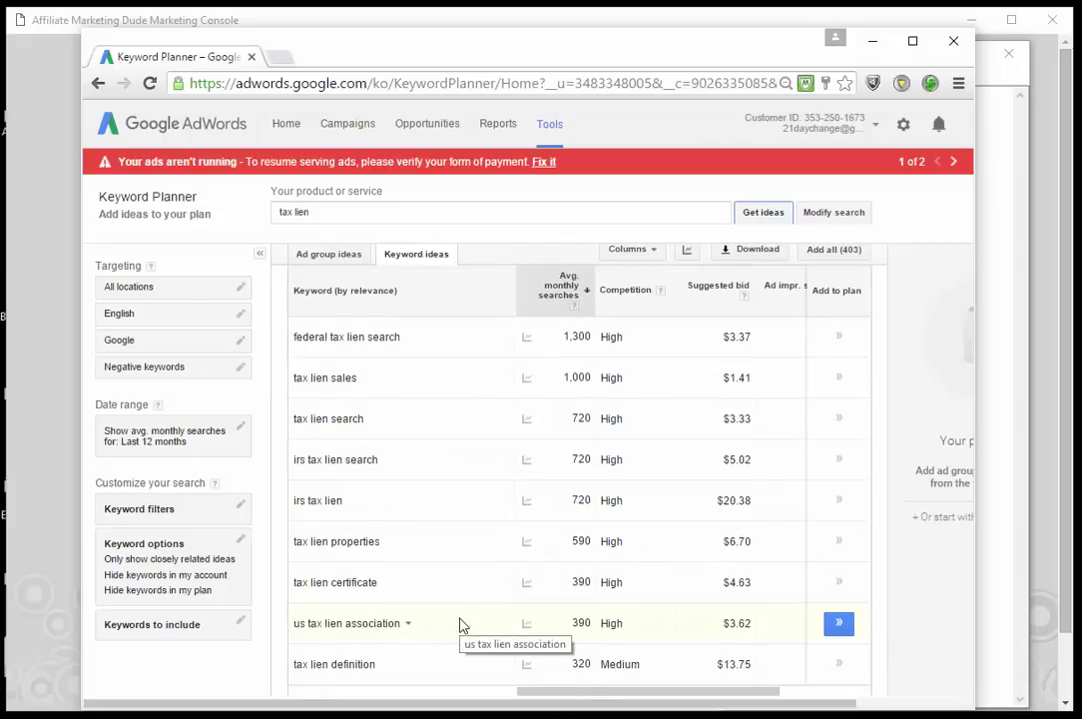
pyautogui.scroll(-1, 466, 584)
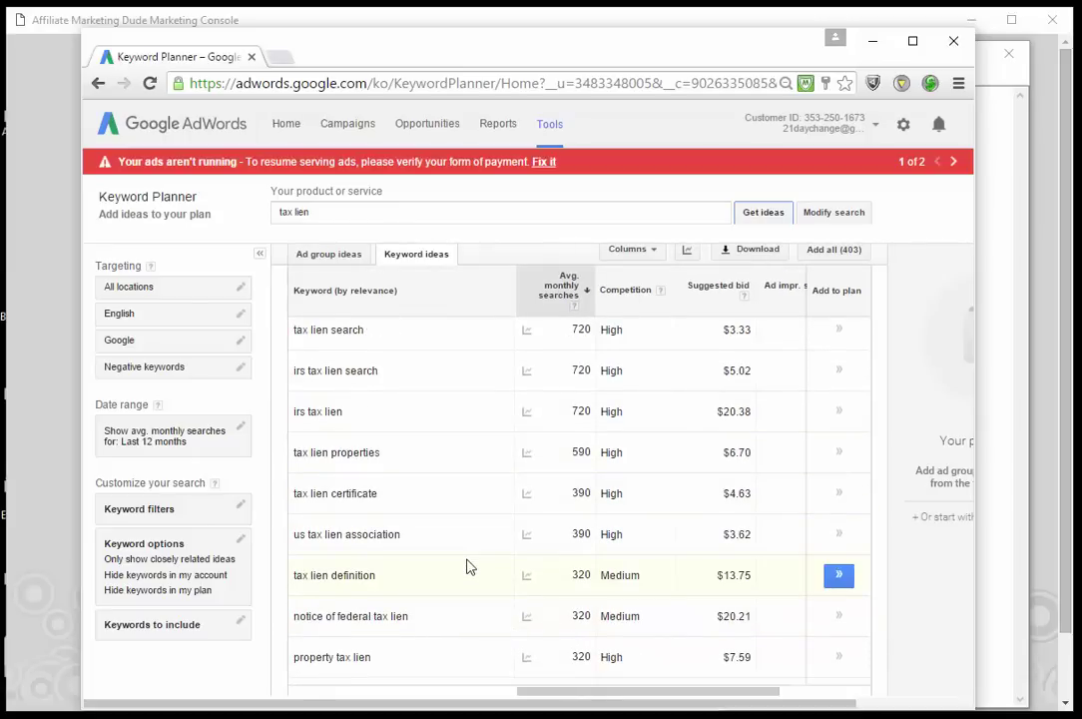
pyautogui.scroll(-1, 467, 574)
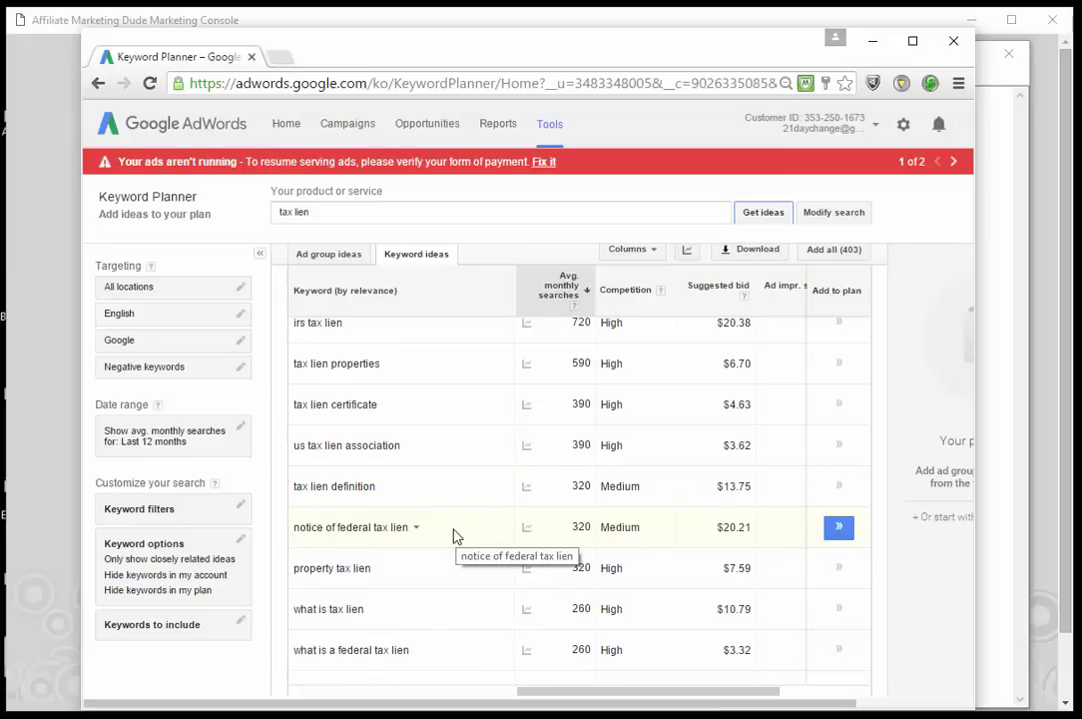
pyautogui.moveTo(454, 536); pyautogui.dragTo(289, 531)
pyautogui.hotkey('ctrl', 'c')
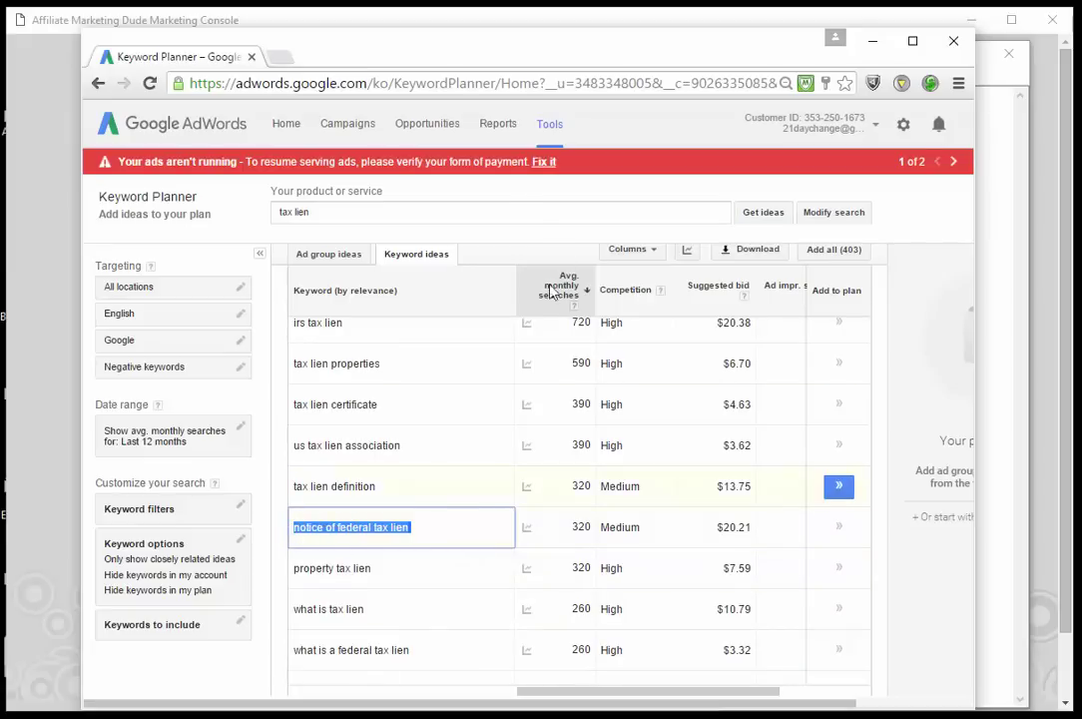
# Step: Search Google for "notice of federal tax lien" in a new tab and look over the ads and results
pyautogui.click(280, 56)
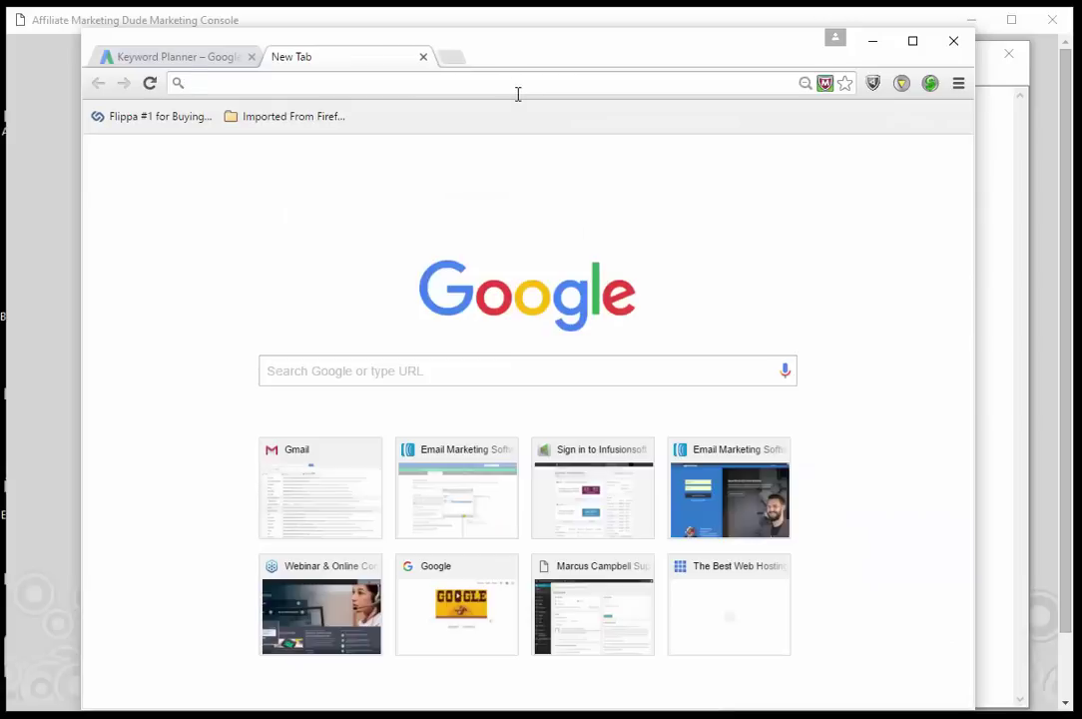
pyautogui.hotkey('ctrl', 'v')
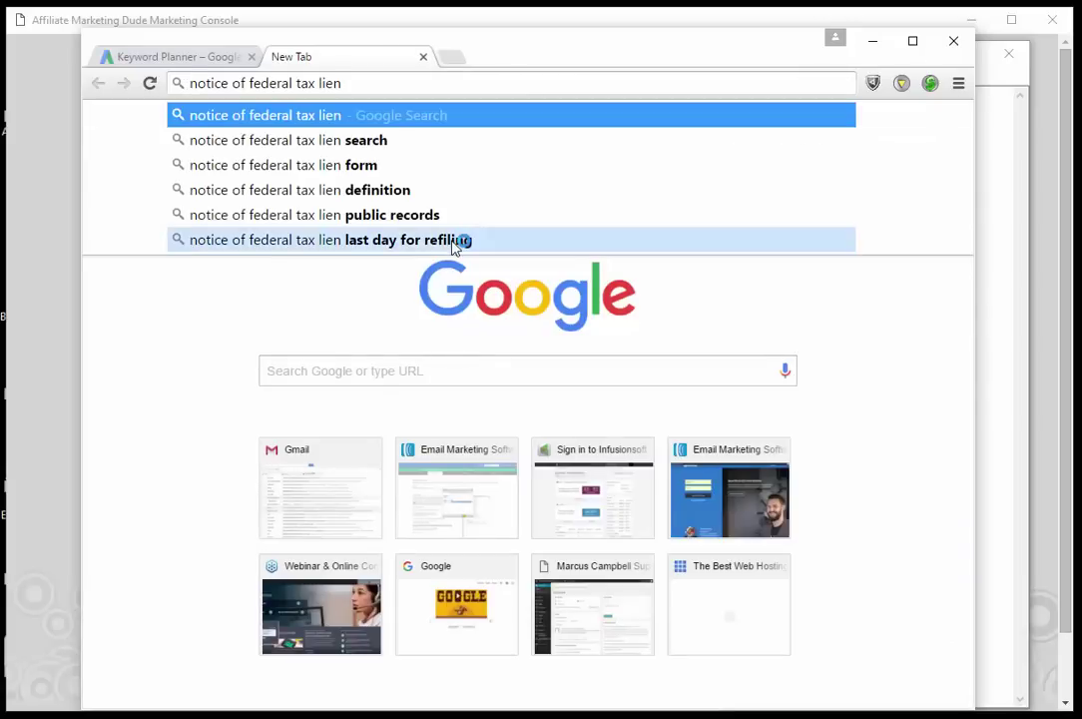
pyautogui.press('Return')
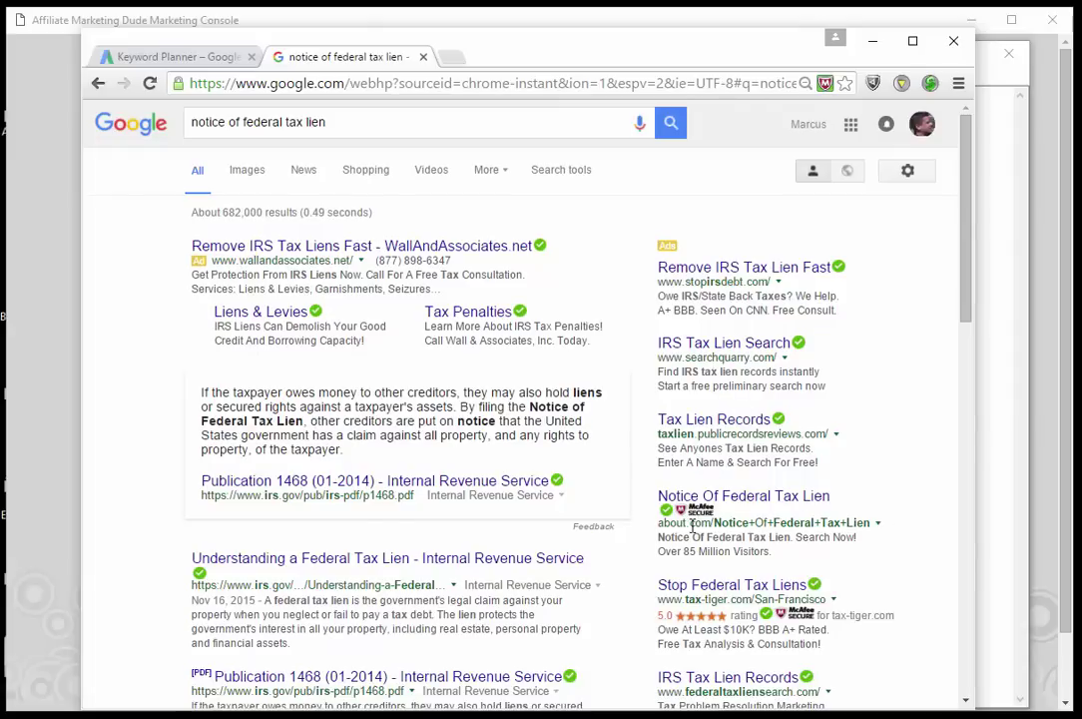
pyautogui.scroll(-1, 816, 527)
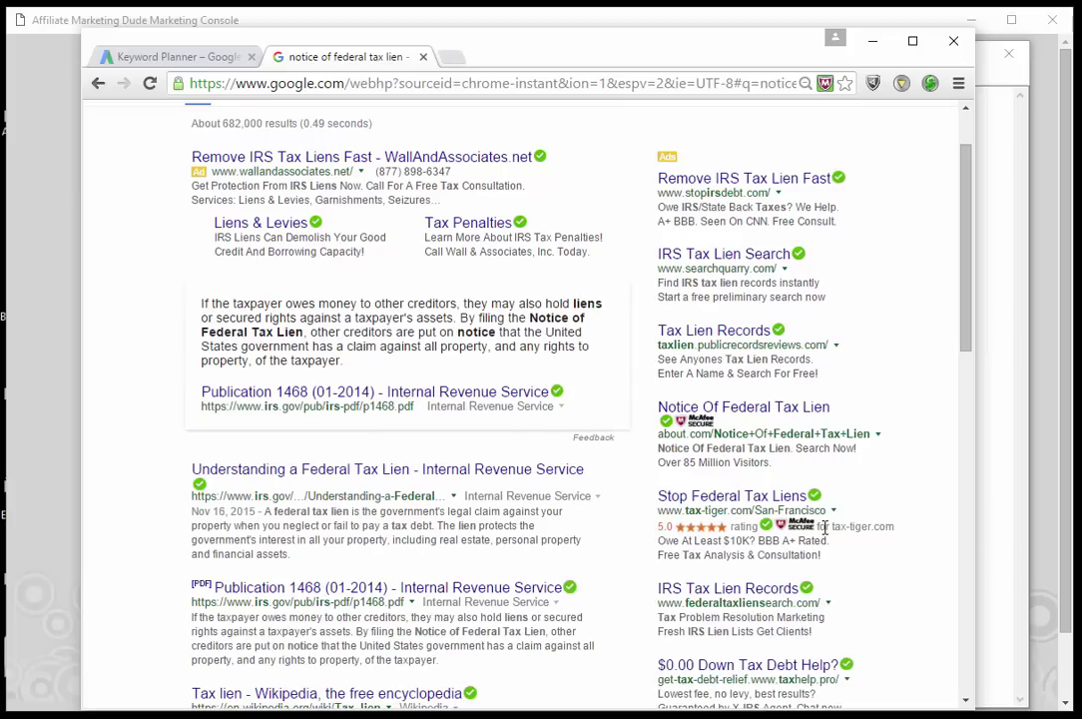
pyautogui.scroll(-6, 824, 530)
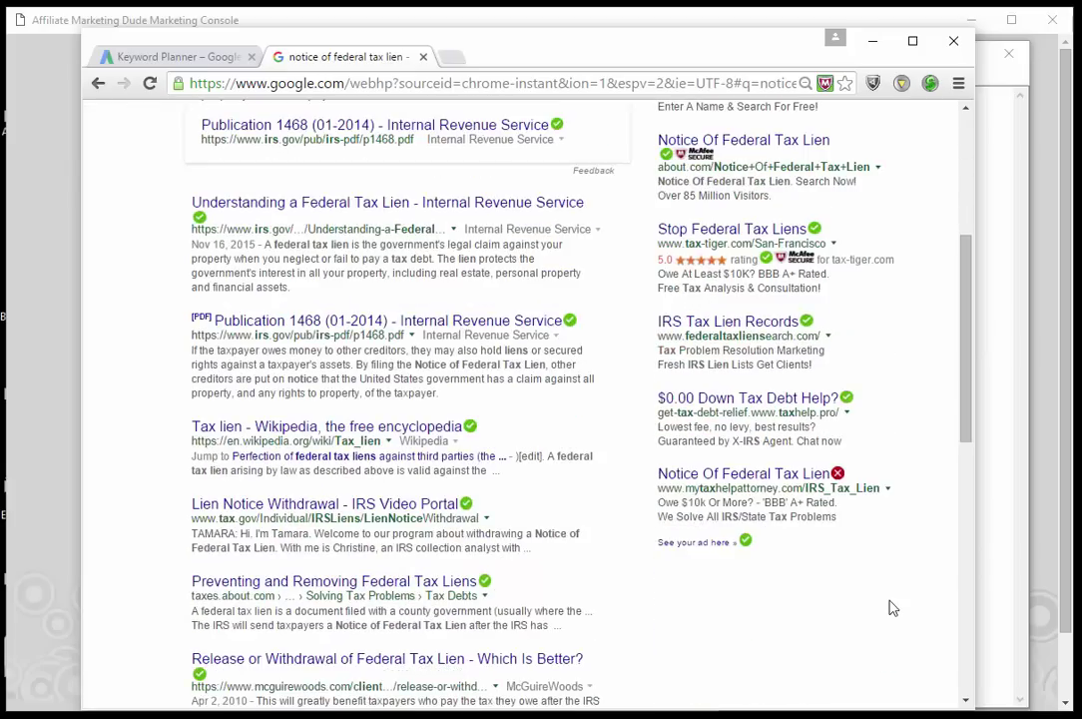
# Step: Look over the rest of the Google results for "notice of federal tax lien" and return to the Keyword Planner
pyautogui.scroll(-5, 892, 607)
pyautogui.scroll(12, 891, 609)
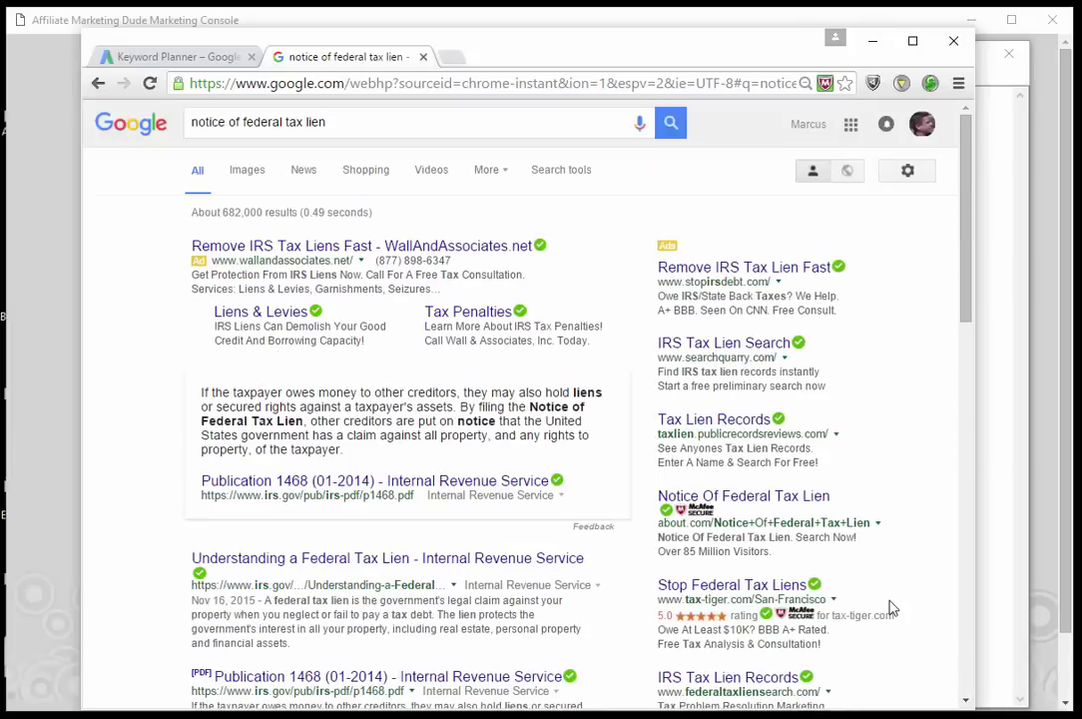
pyautogui.click(178, 57)
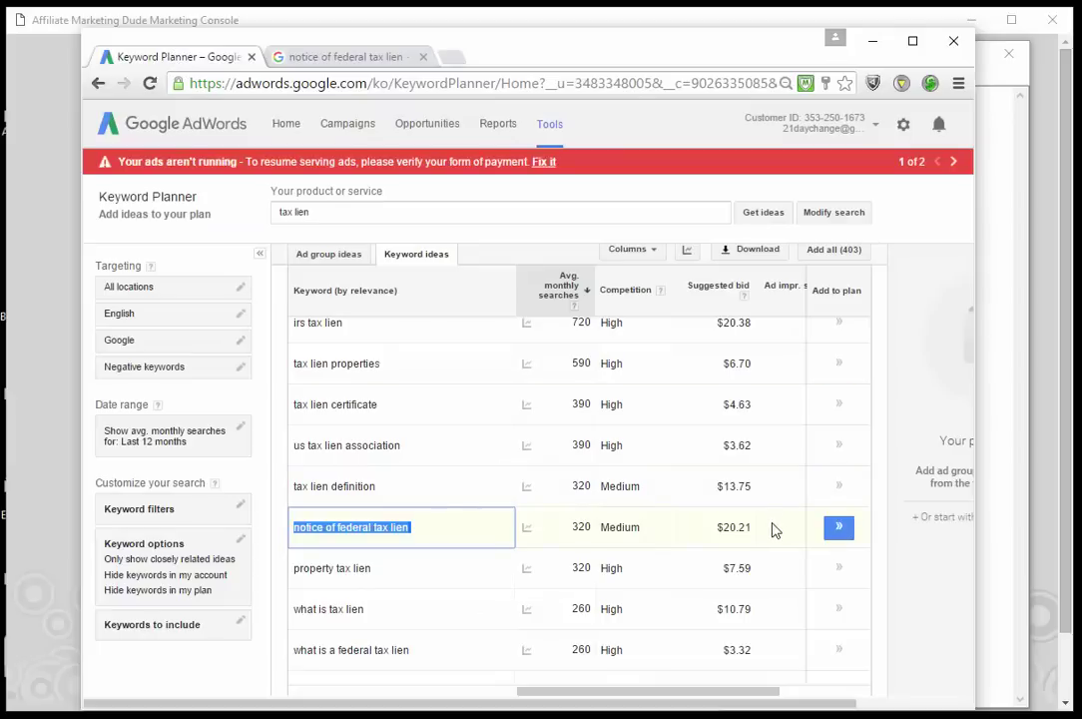
# Step: Open msn.com in a new tab, run a web search for "notice of federal tax lien" and look over the ads and results
pyautogui.click(461, 62)
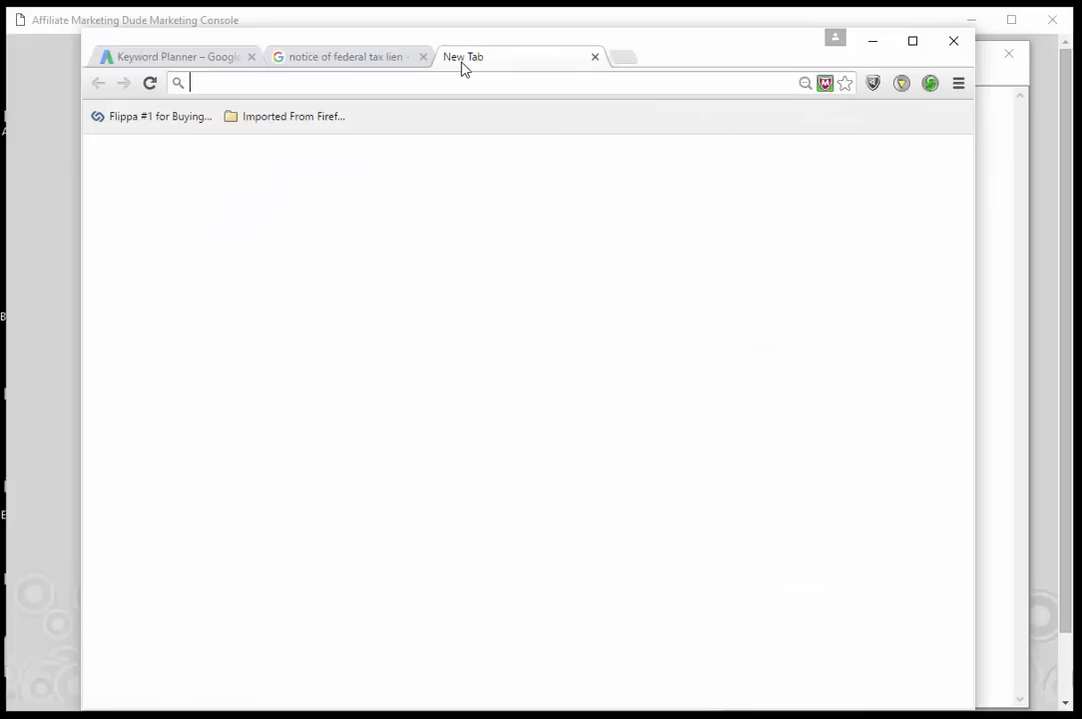
pyautogui.write('msn.co')
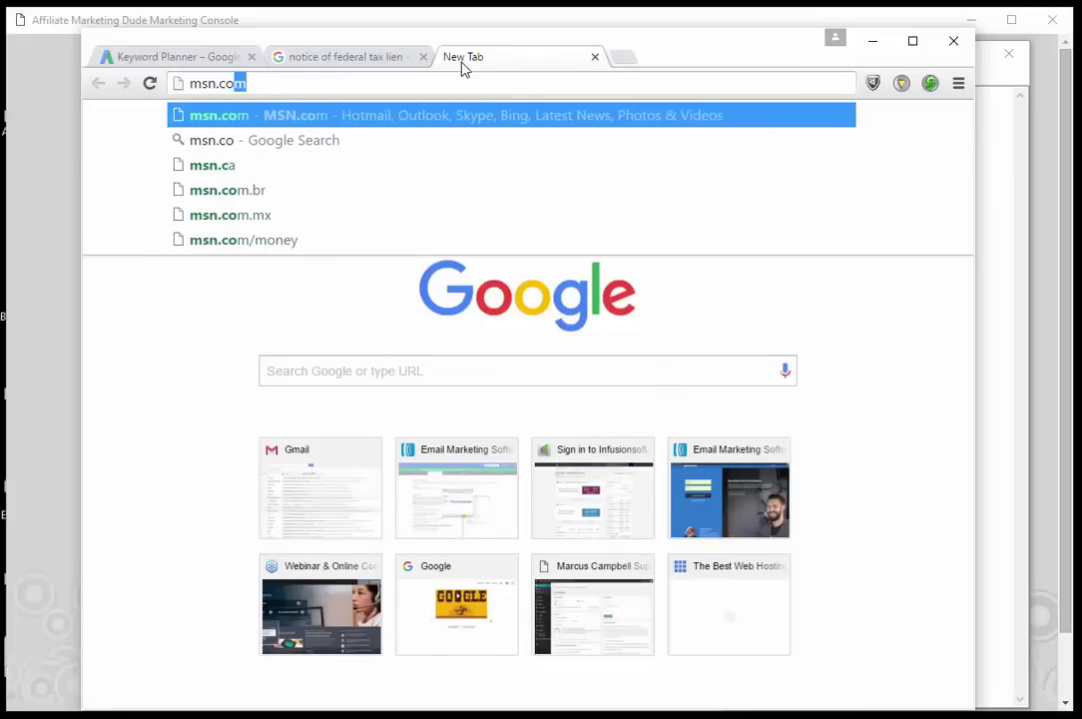
pyautogui.press('Return')
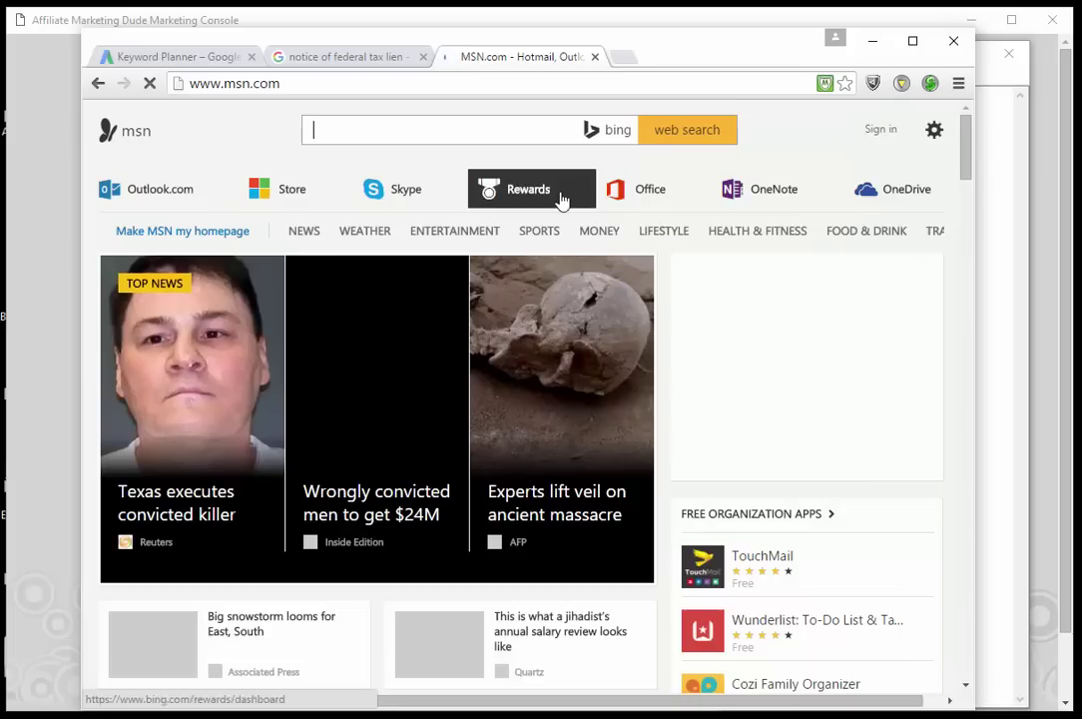
pyautogui.hotkey('ctrl', 'v')
pyautogui.click(697, 143)
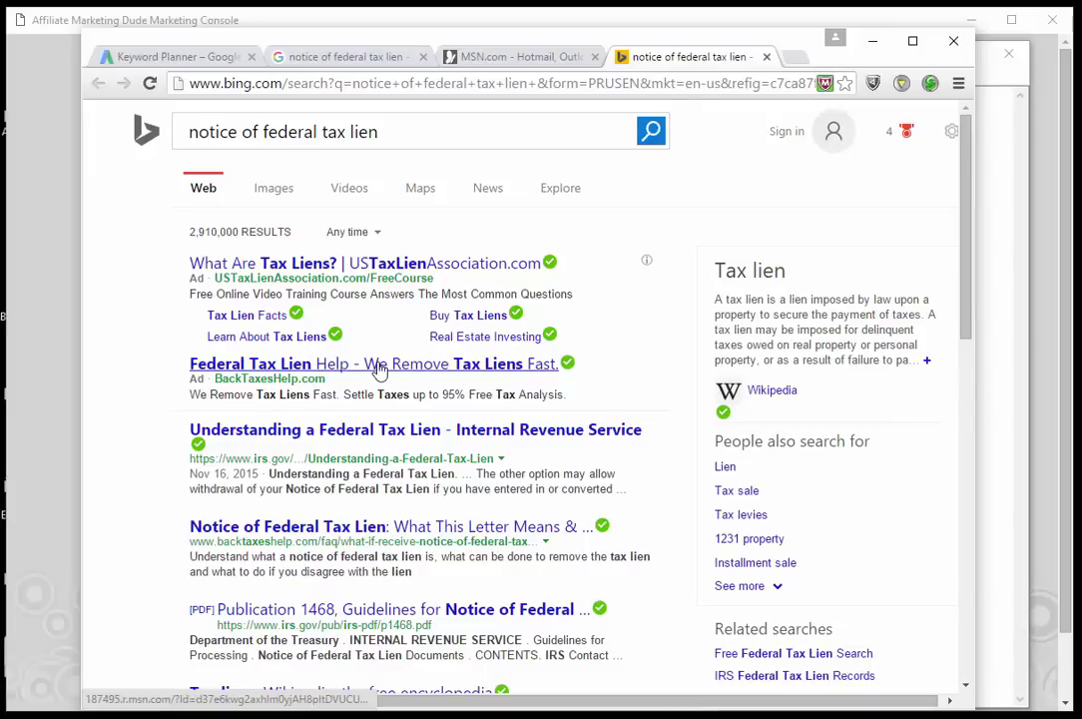
pyautogui.scroll(-5, 609, 462)
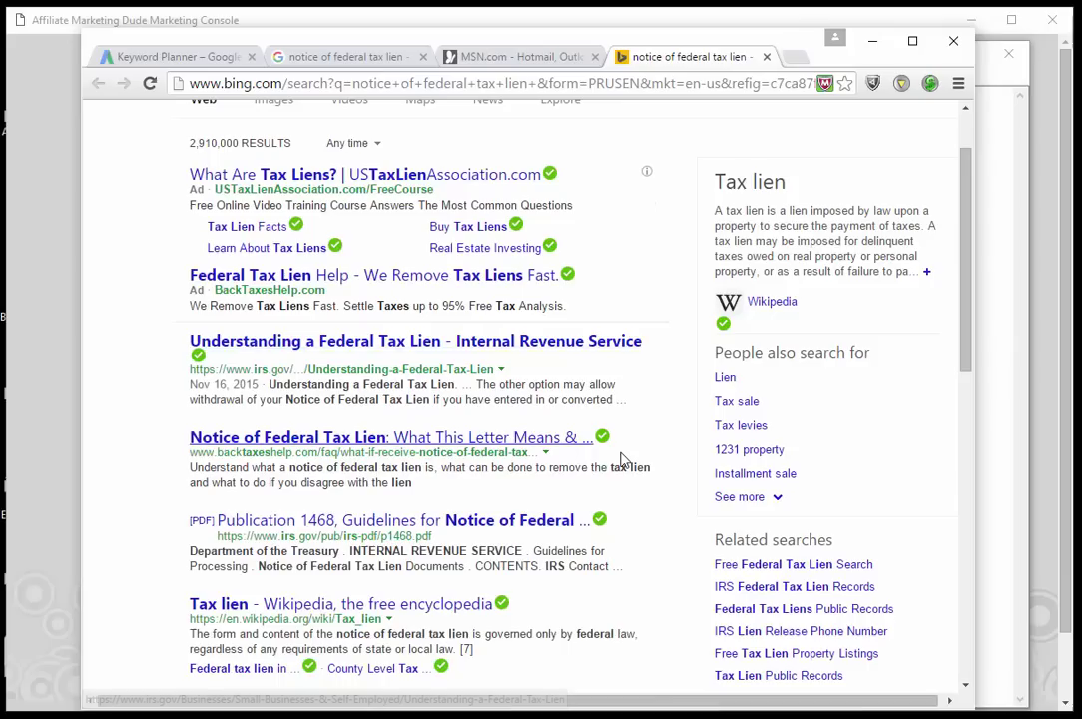
pyautogui.scroll(5, 624, 464)
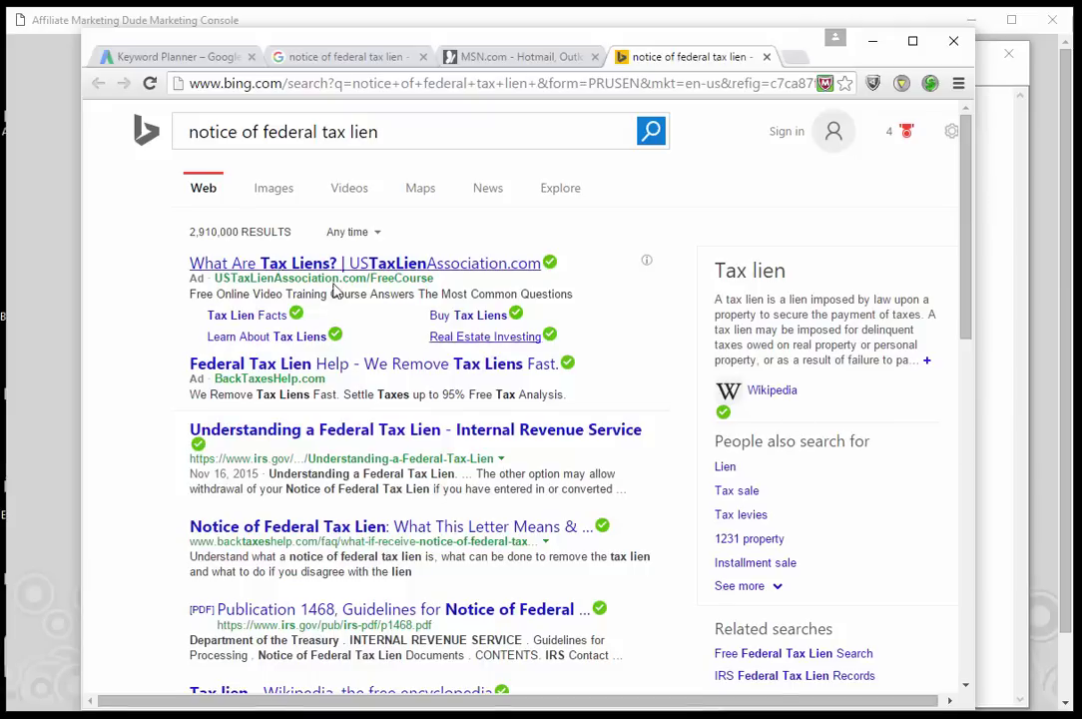
# Step: Get Keyword Planner ideas for "remove charge off" and look over the suggested keywords
pyautogui.click(190, 57)
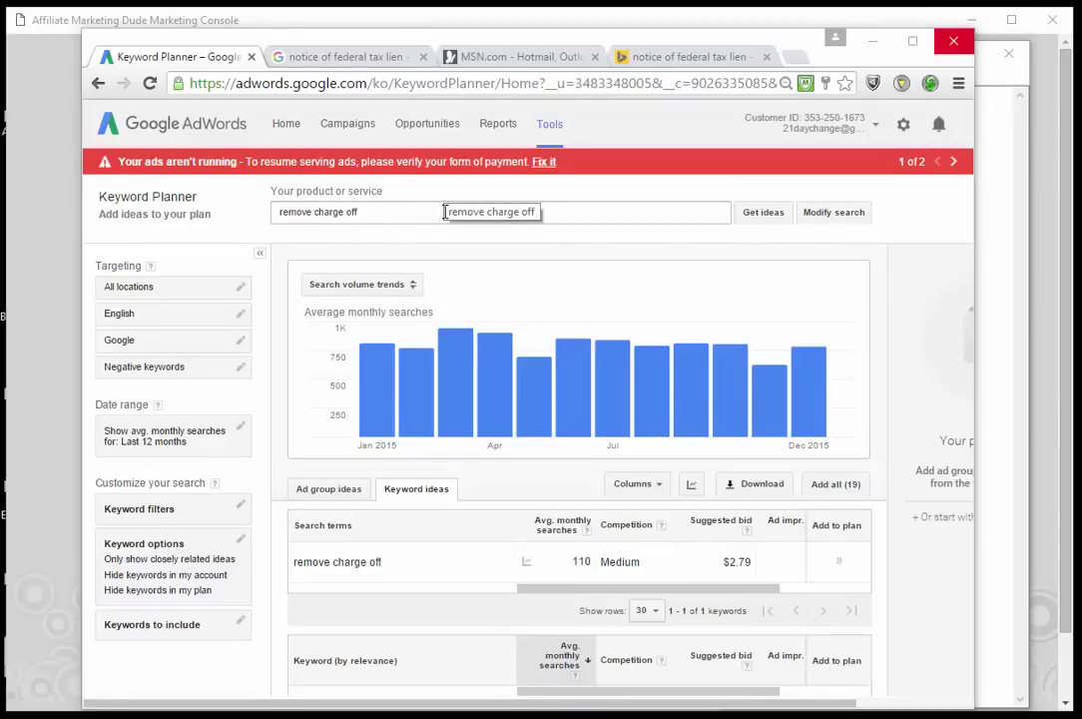
pyautogui.scroll(-3, 495, 471)
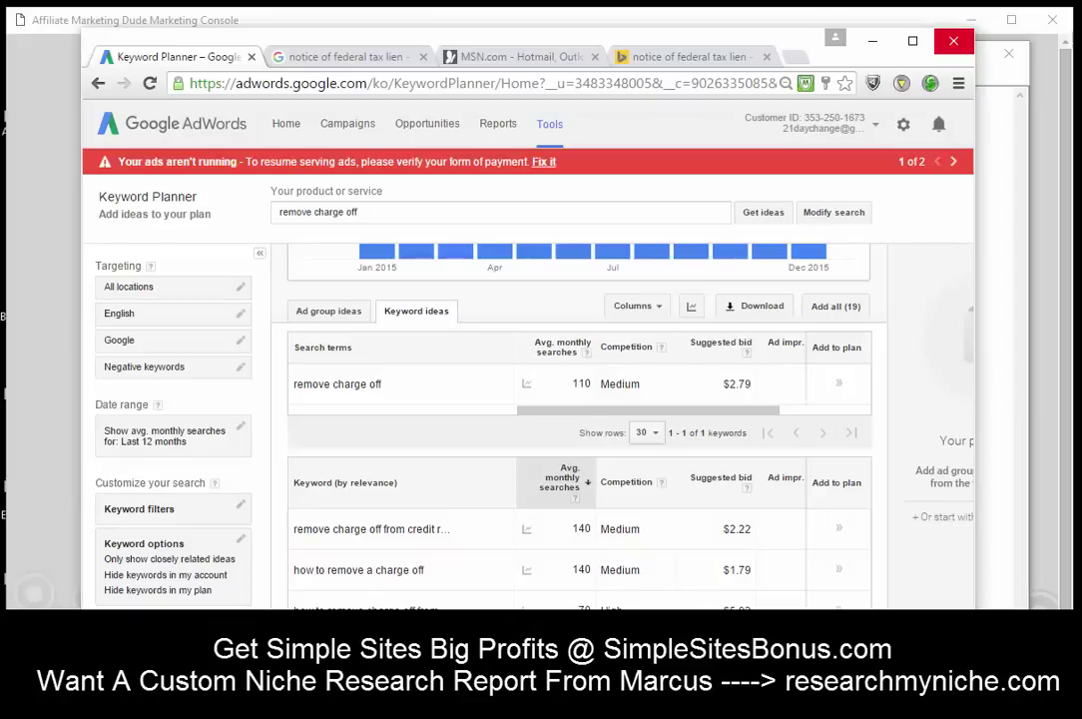
# Step: Get Keyword Planner ideas for "sample letter" and look through the suggested keywords, search volumes and bids
pyautogui.moveTo(279, 212); pyautogui.dragTo(357, 212)
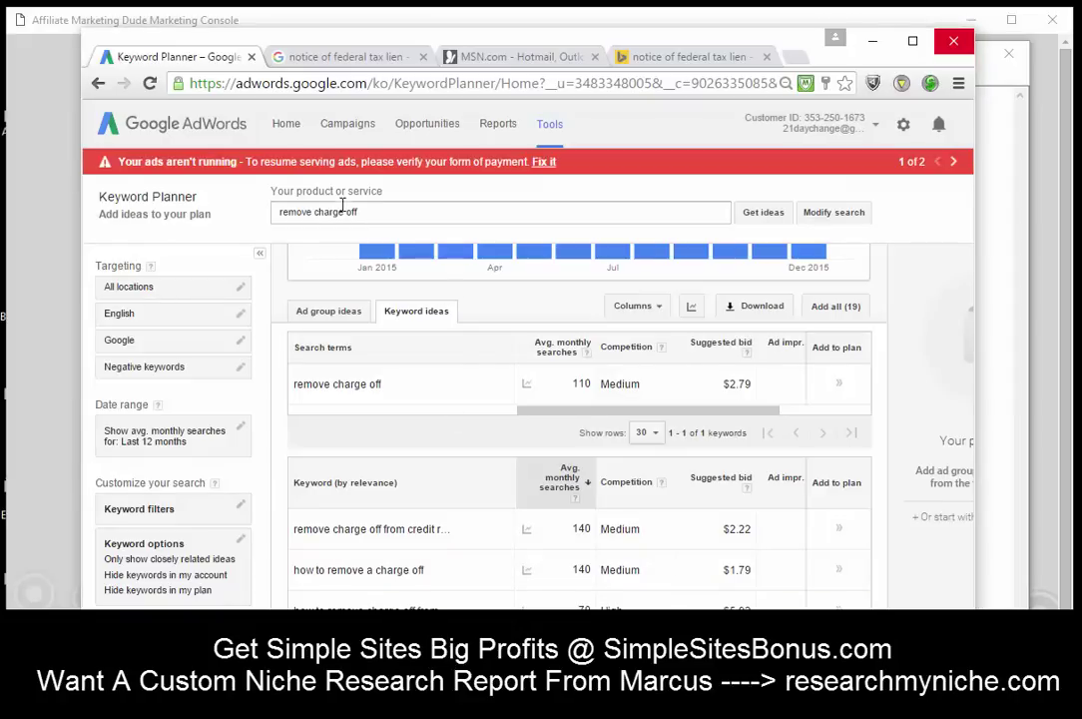
pyautogui.write('sample letter')
pyautogui.click(764, 213)
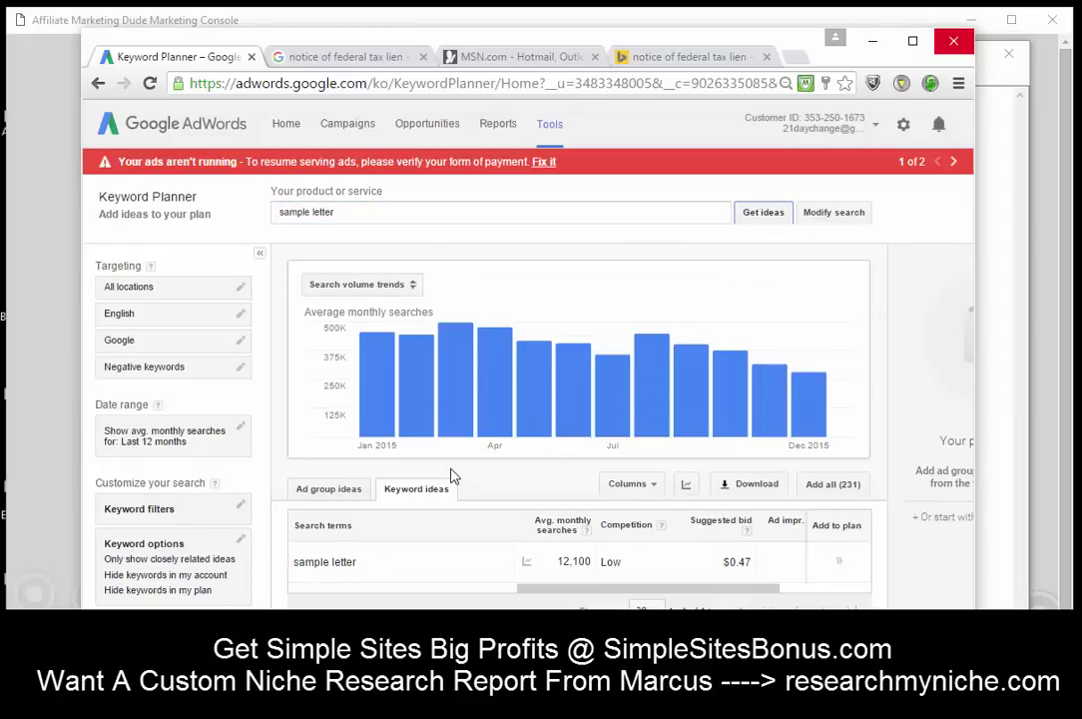
pyautogui.scroll(-3, 451, 477)
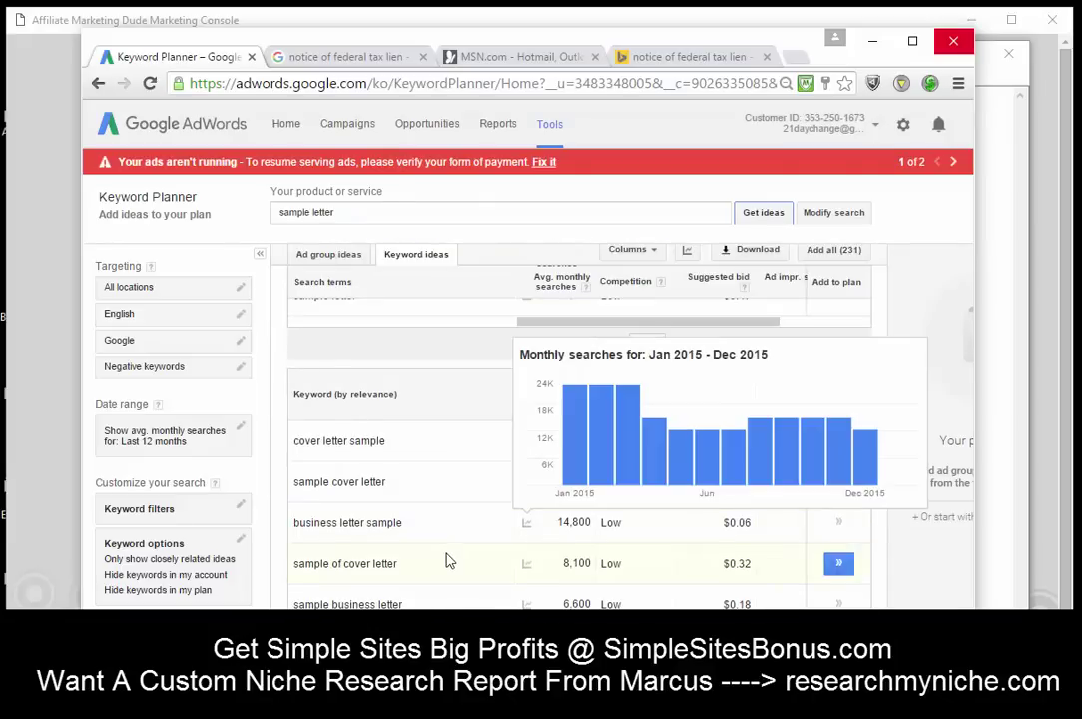
pyautogui.scroll(-2, 447, 560)
pyautogui.scroll(-2, 411, 494)
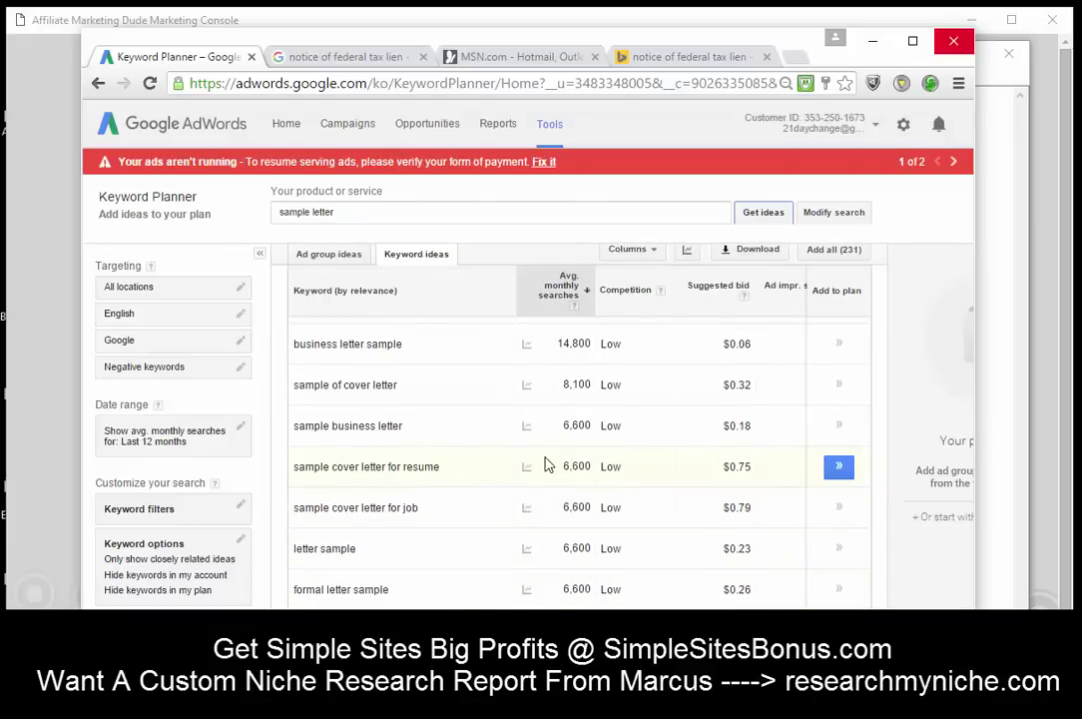
pyautogui.scroll(-5, 471, 525)
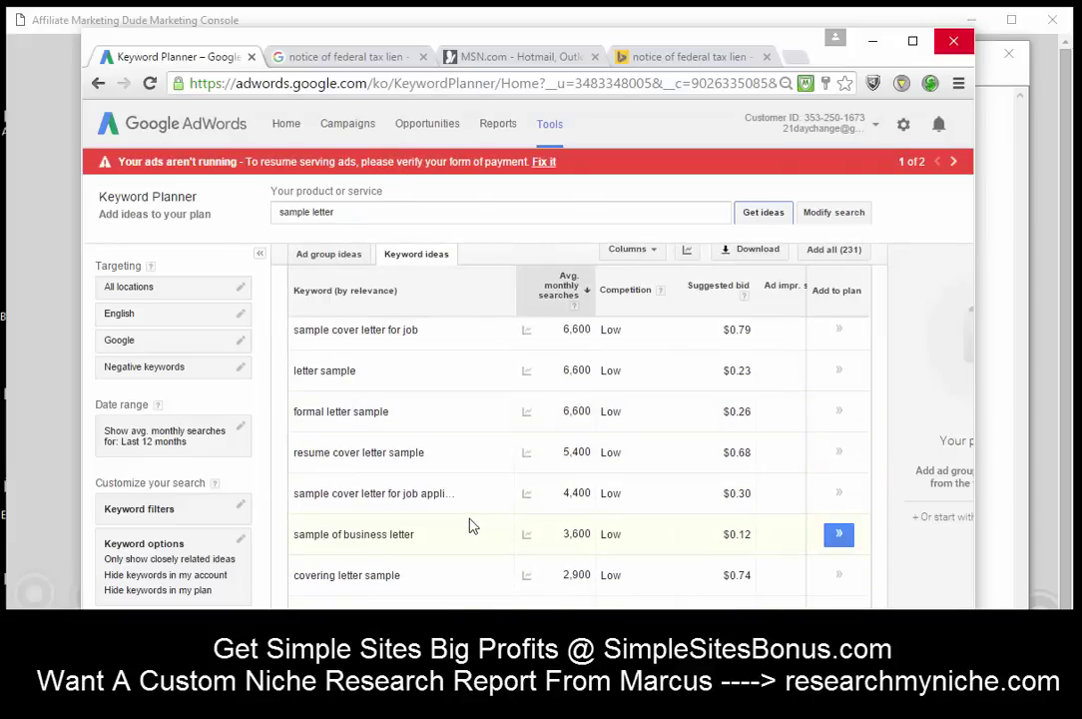
pyautogui.scroll(-2, 471, 525)
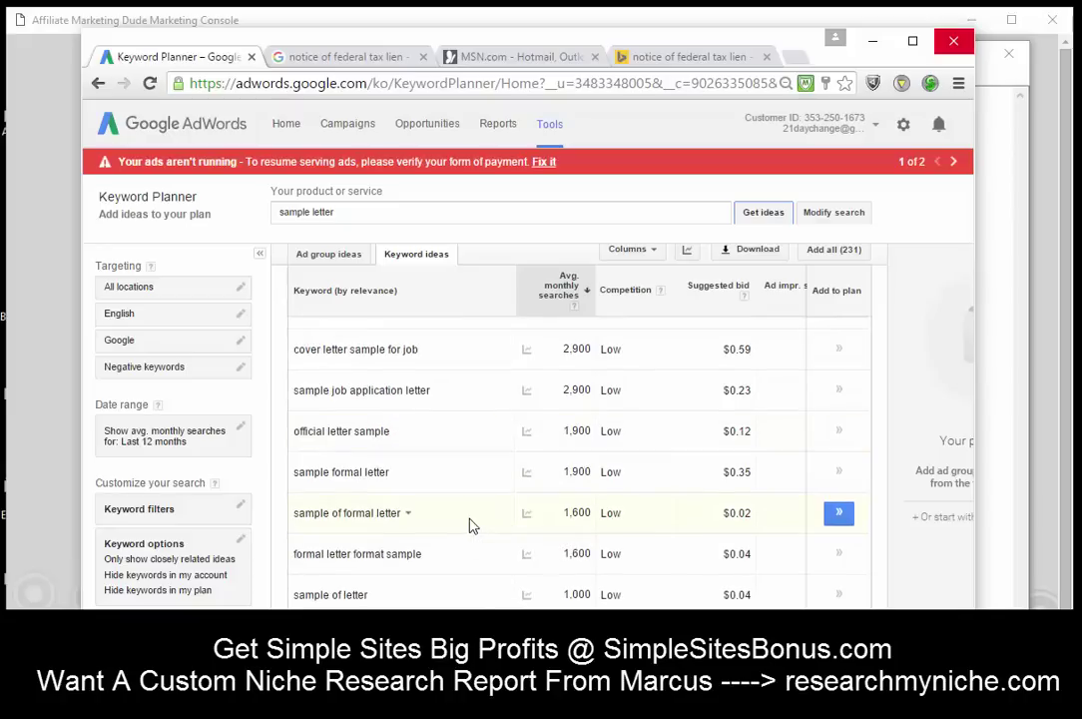
# Step: Get Keyword Planner ideas for "hardship letter" and select the keyword "financial hardship letter" in the suggestions
pyautogui.doubleClick(309, 204)
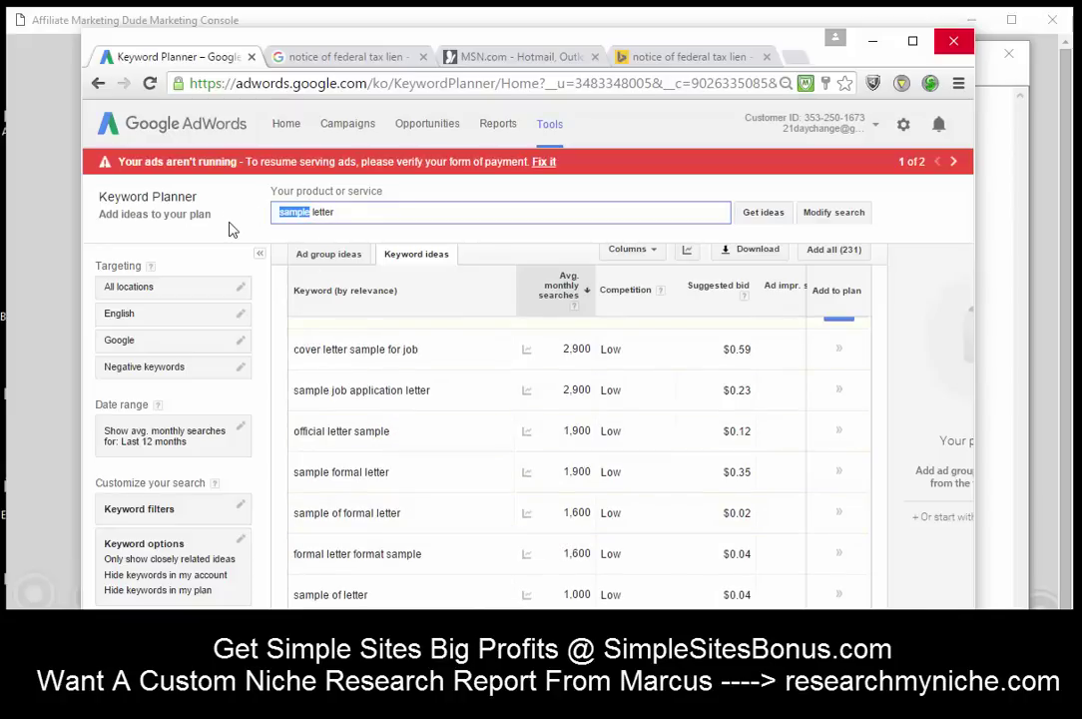
pyautogui.write('hardship')
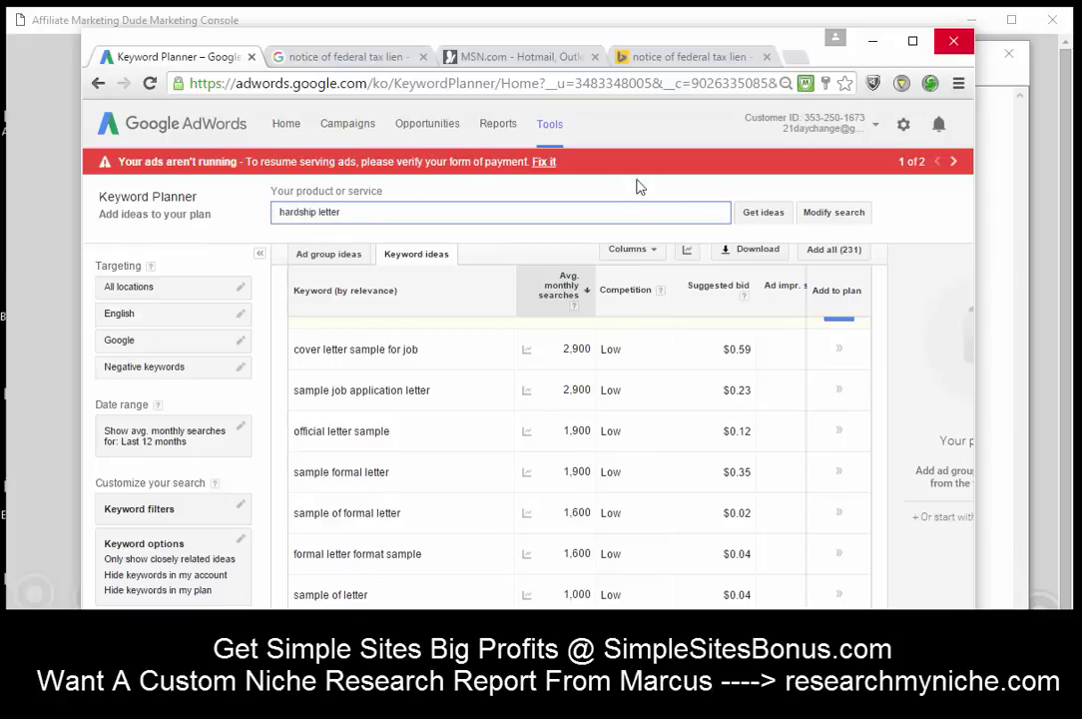
pyautogui.click(762, 212)
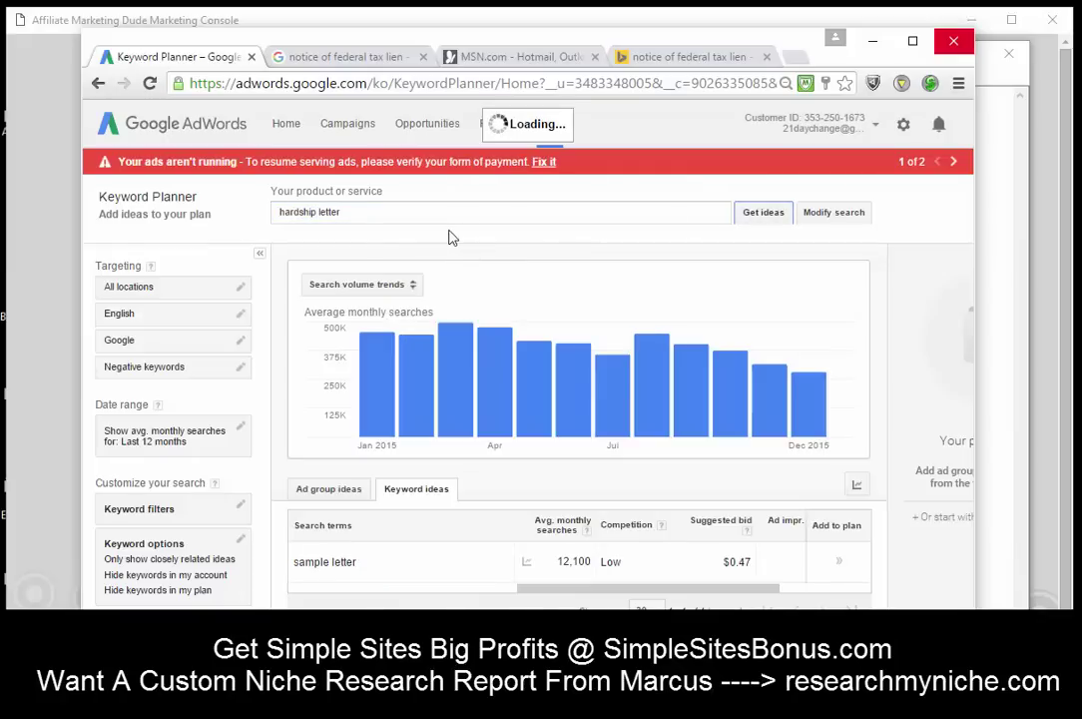
pyautogui.scroll(-2, 547, 485)
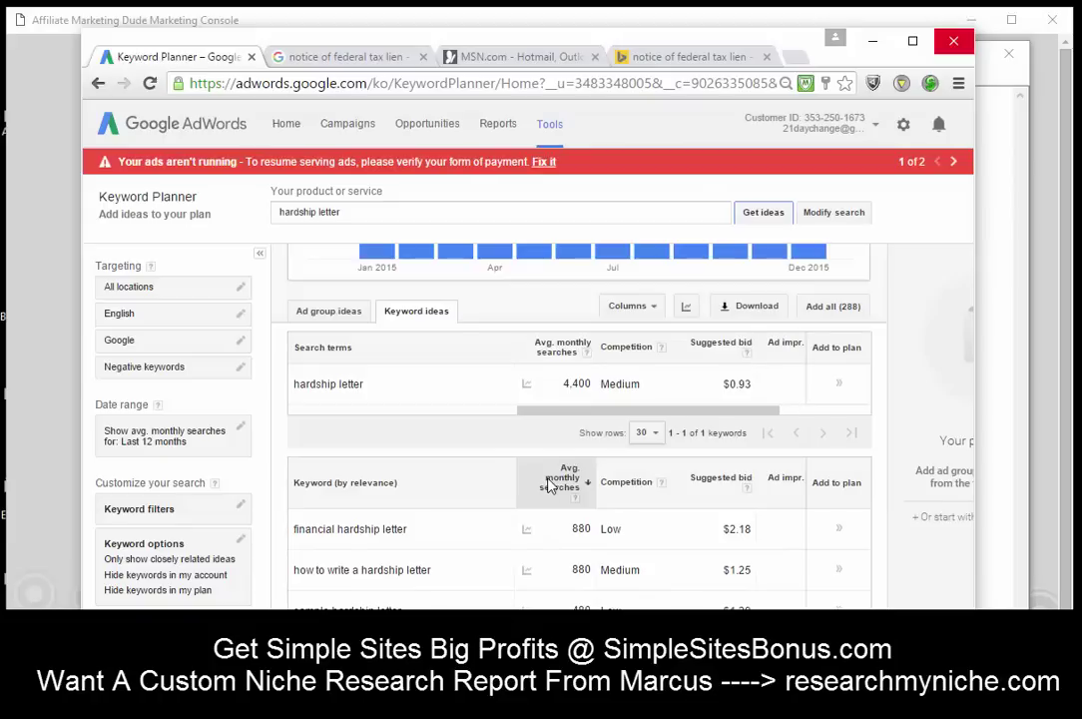
pyautogui.moveTo(444, 531); pyautogui.dragTo(295, 532)
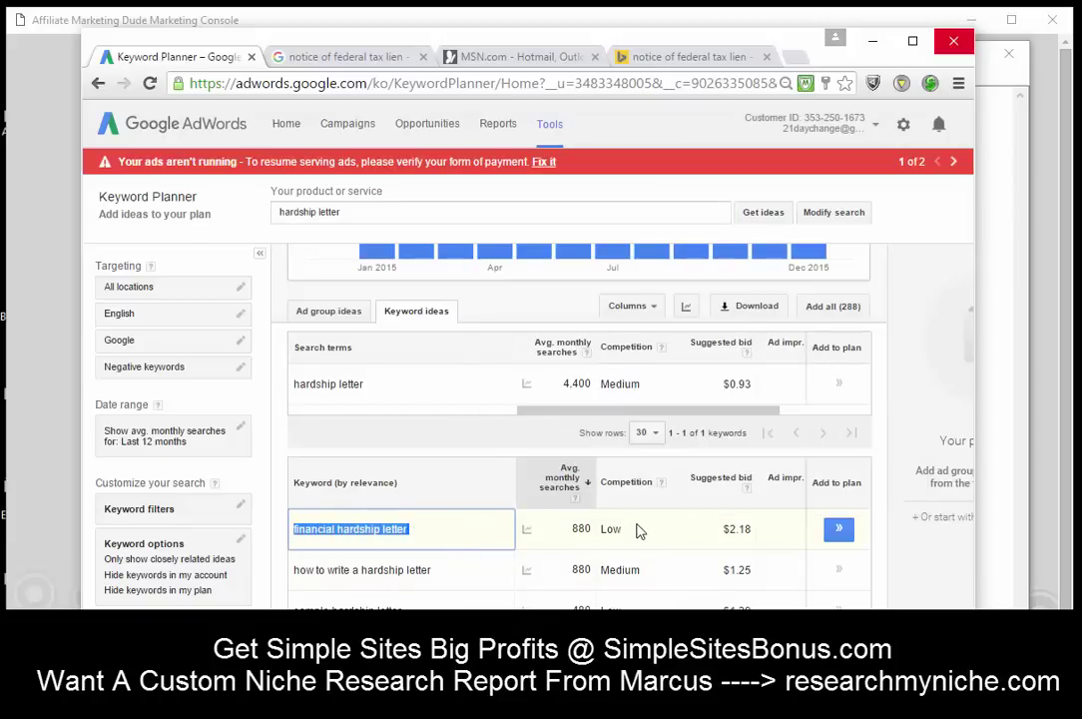
# Step: Search Google for "financial hardship letter" in the existing Google results tab
pyautogui.click(350, 57)
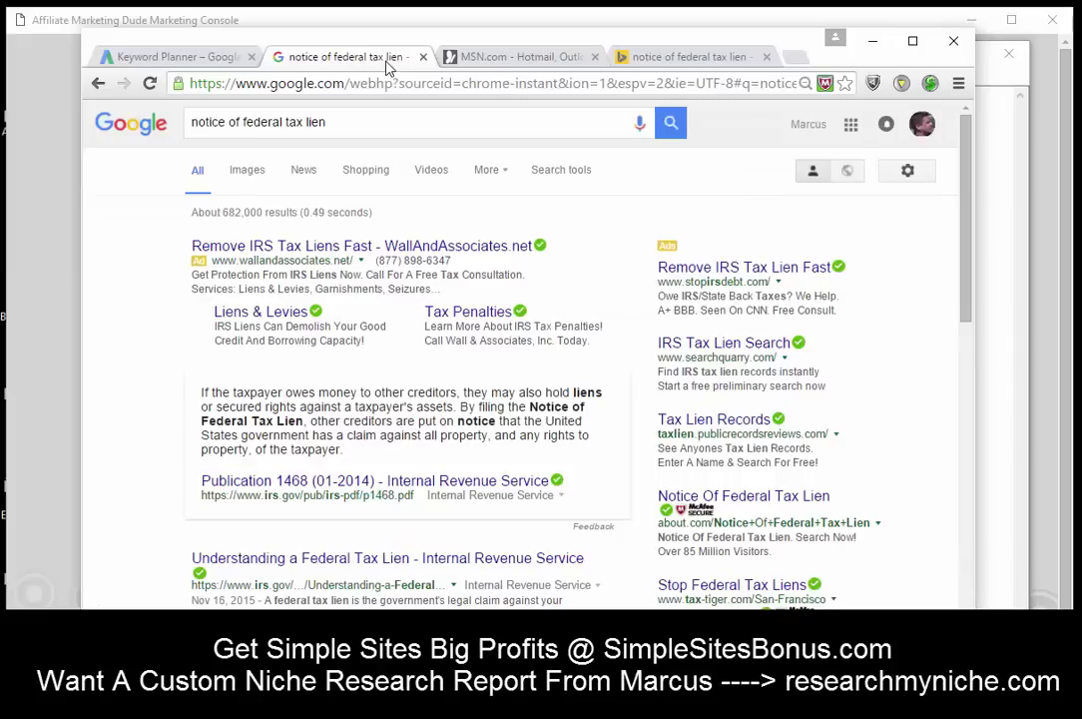
pyautogui.click(362, 122)
pyautogui.hotkey('ctrl', 'a')
pyautogui.write('financial hardship letter')
pyautogui.press('Return')
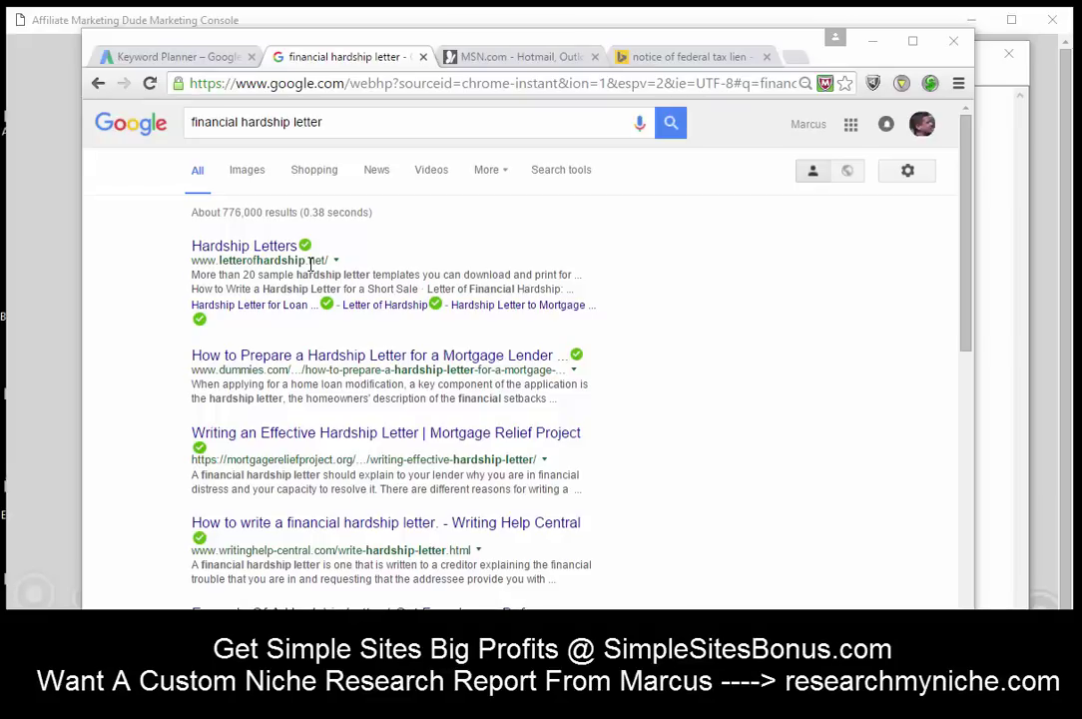
# Step: Return to the Keyword Planner, get ideas for "credit form" and look over the suggested keywords
pyautogui.click(167, 59)
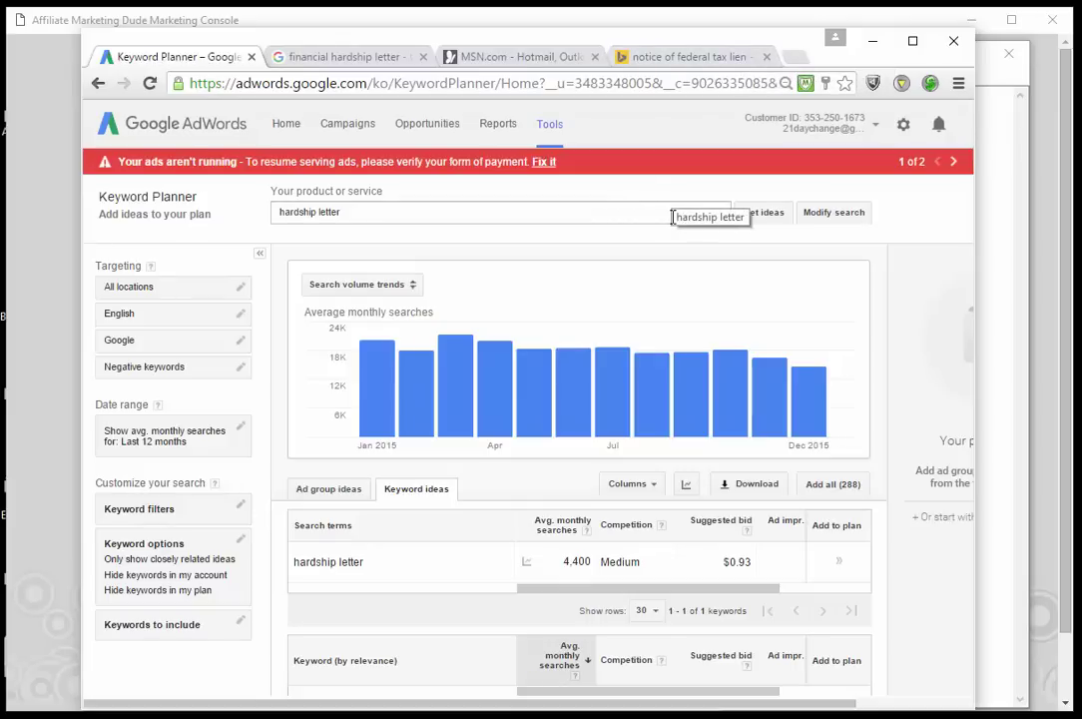
pyautogui.moveTo(342, 213); pyautogui.dragTo(230, 212)
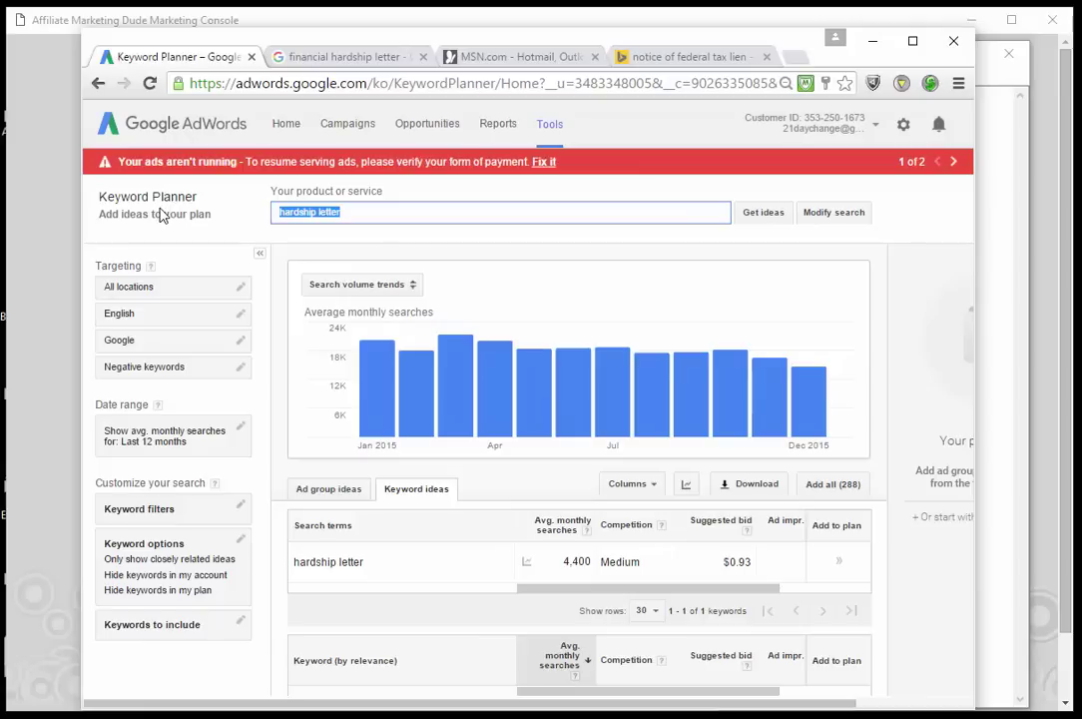
pyautogui.write('dit form')
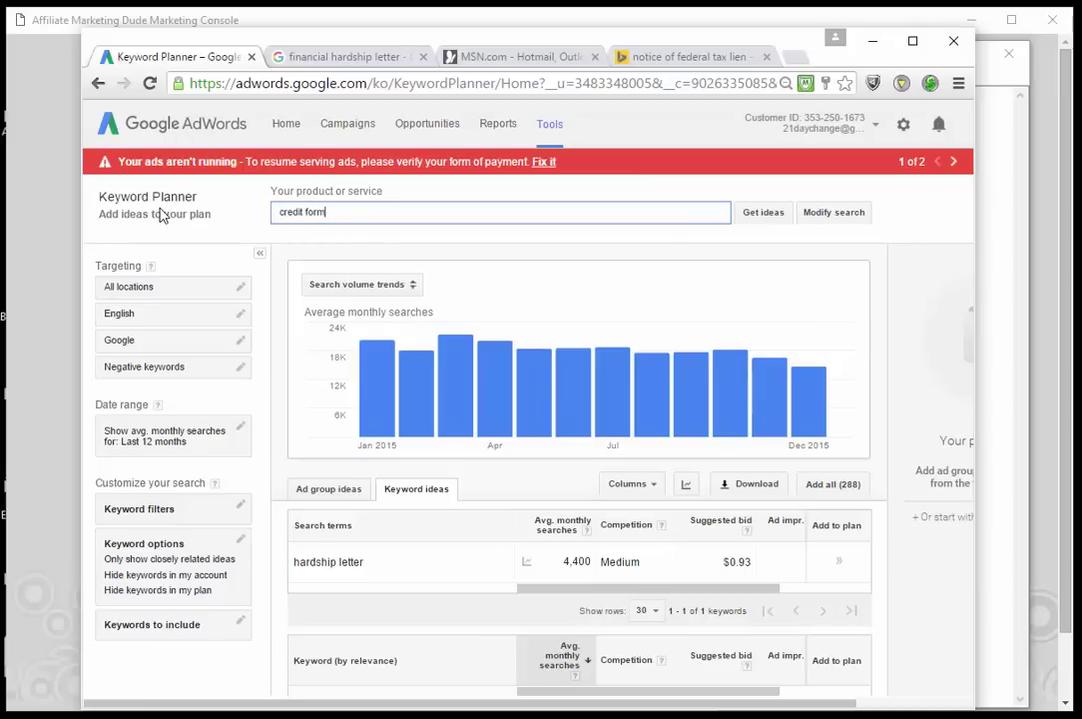
pyautogui.click(761, 212)
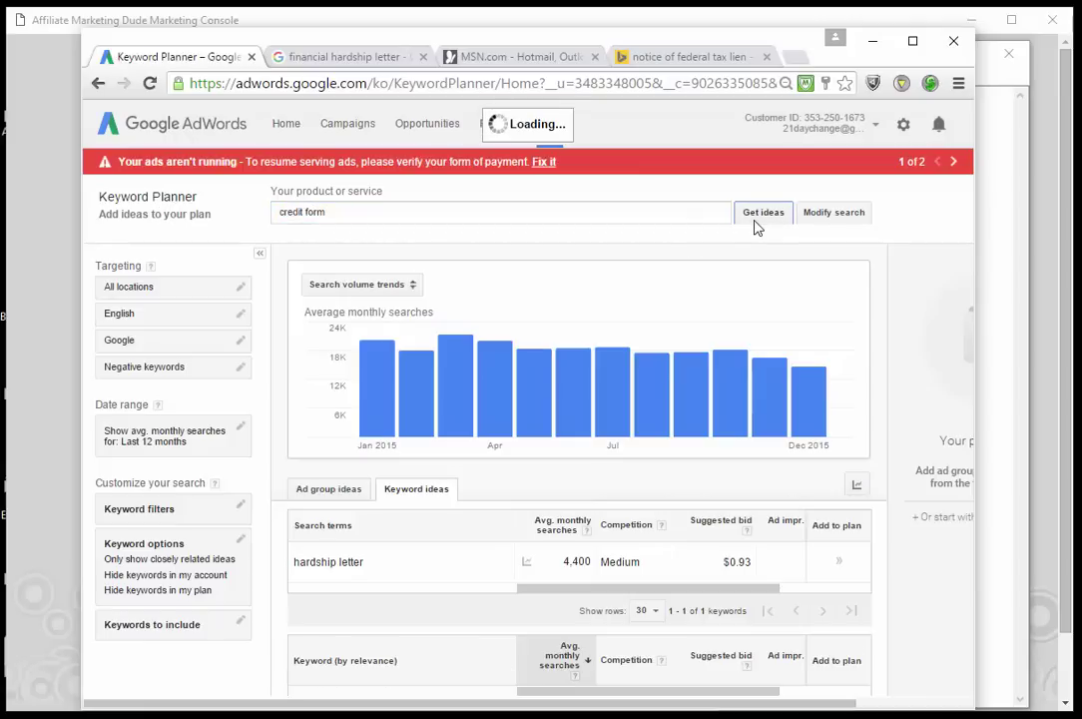
pyautogui.scroll(-3, 560, 536)
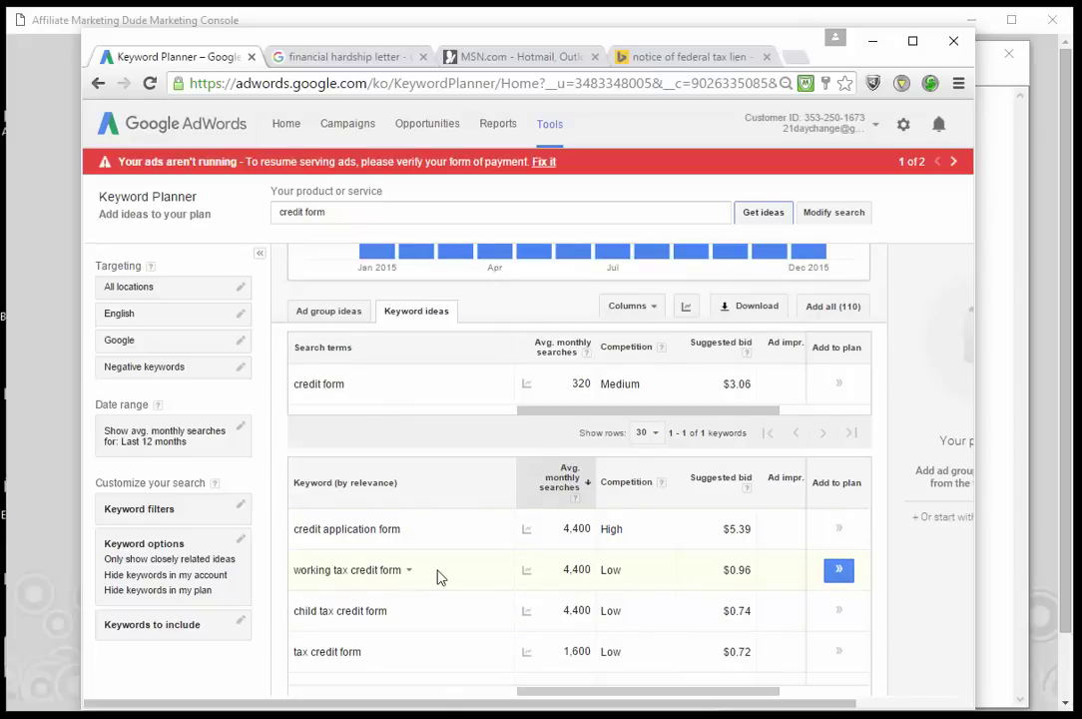
pyautogui.scroll(-3, 513, 606)
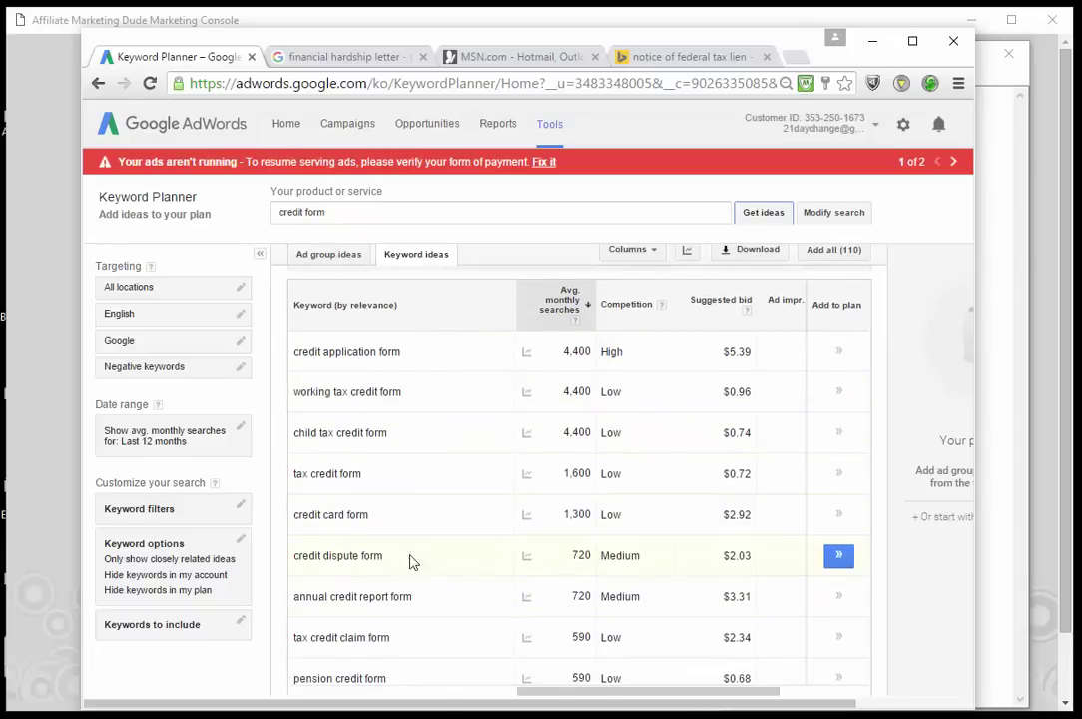
# Step: Highlight "credit dispute form", "annual credit report form" and "credit card payment form" in turn while reviewing the suggested keywords
pyautogui.moveTo(385, 556); pyautogui.dragTo(292, 555)
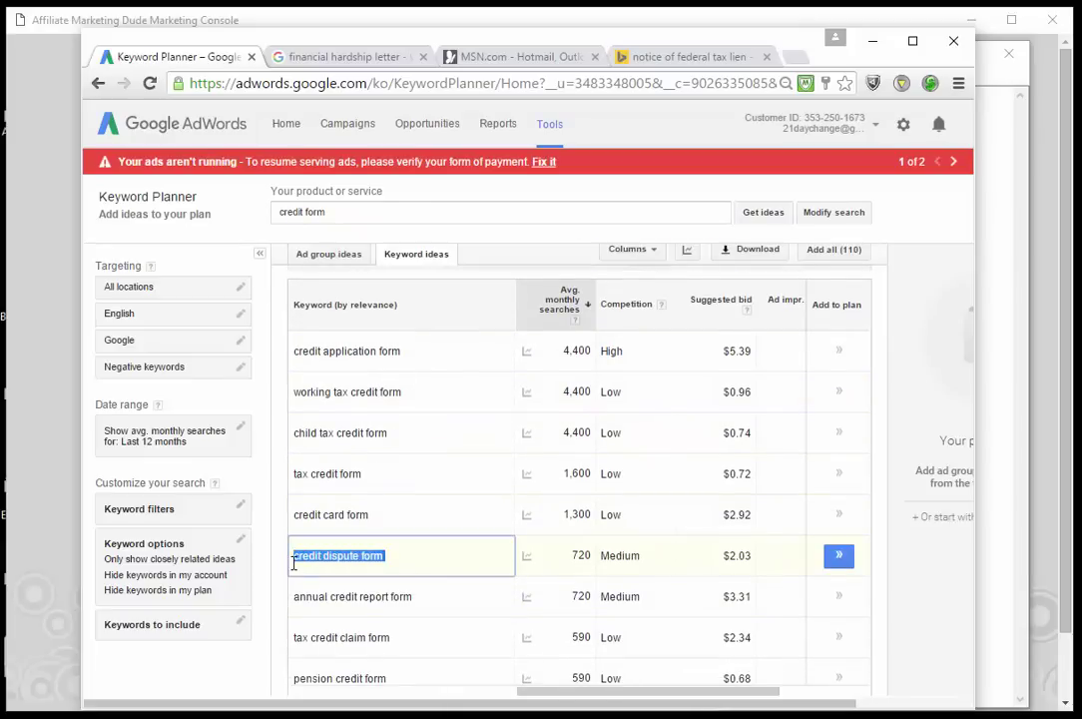
pyautogui.moveTo(445, 608); pyautogui.dragTo(292, 613)
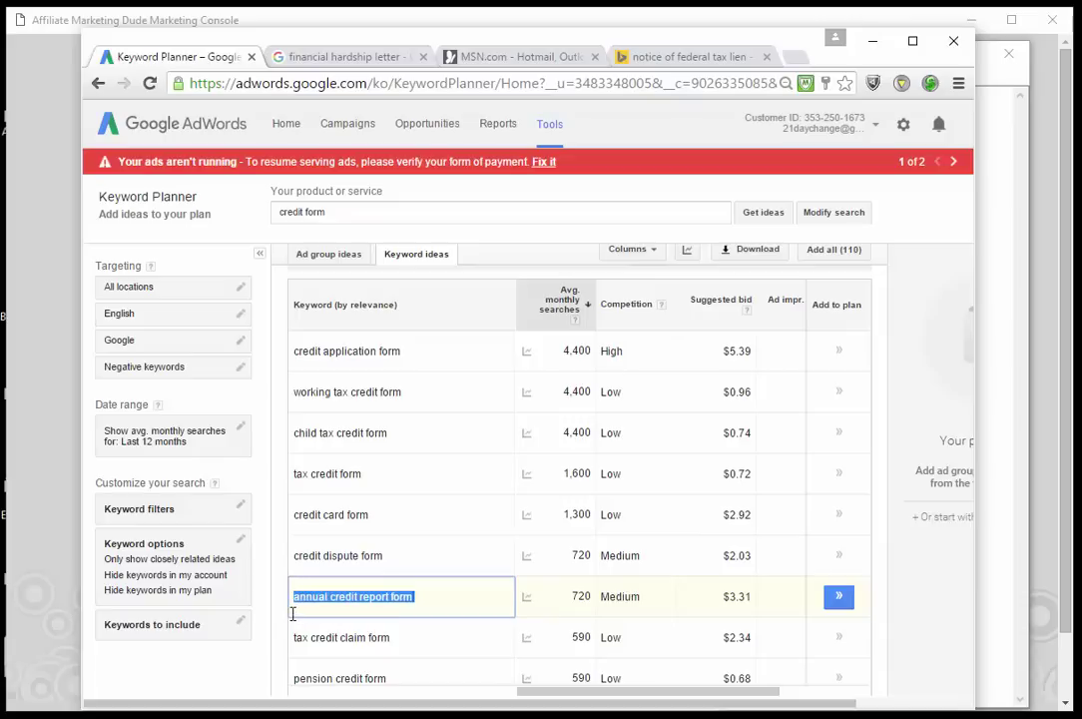
pyautogui.scroll(-3, 449, 540)
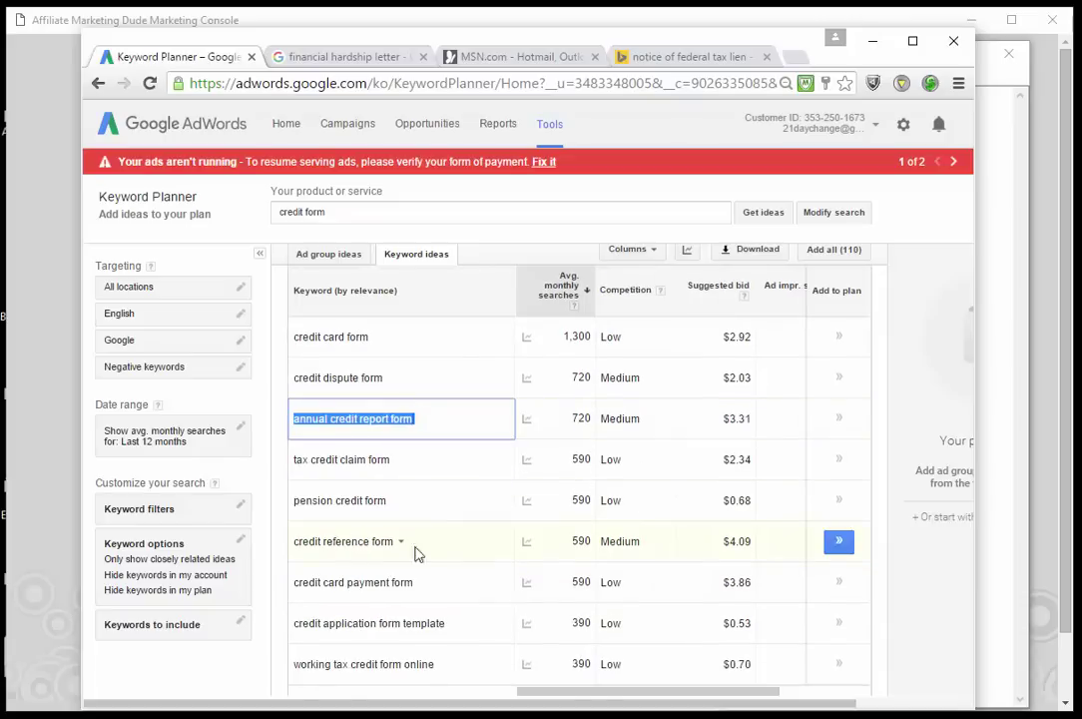
pyautogui.scroll(-3, 476, 589)
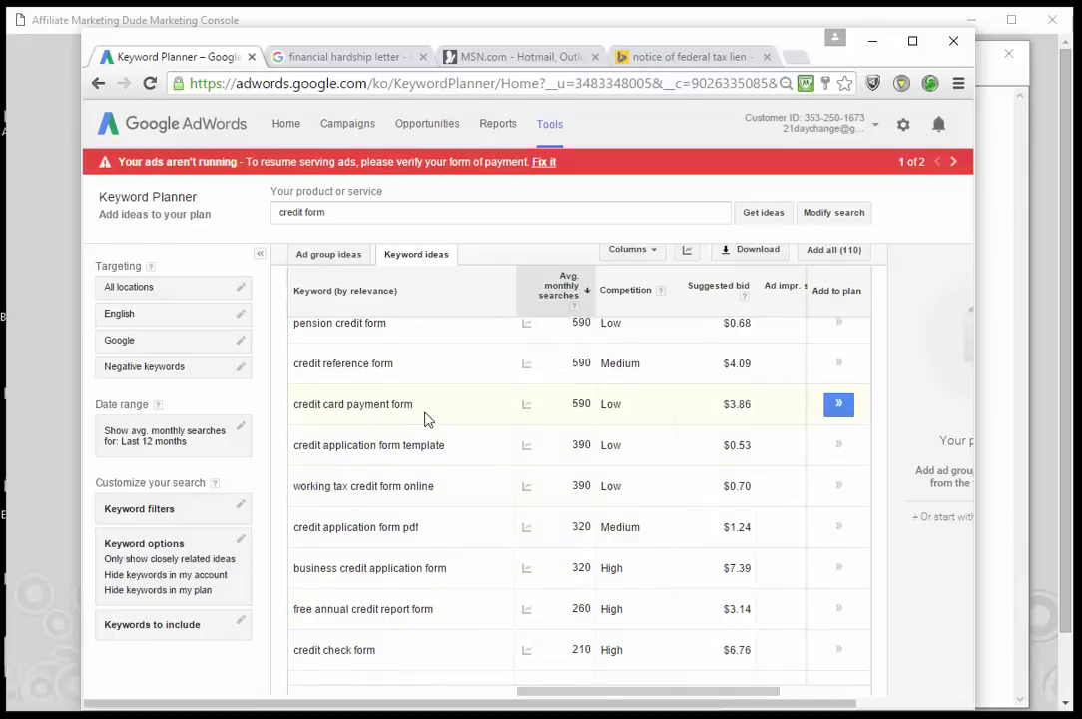
pyautogui.moveTo(416, 406); pyautogui.dragTo(293, 420)
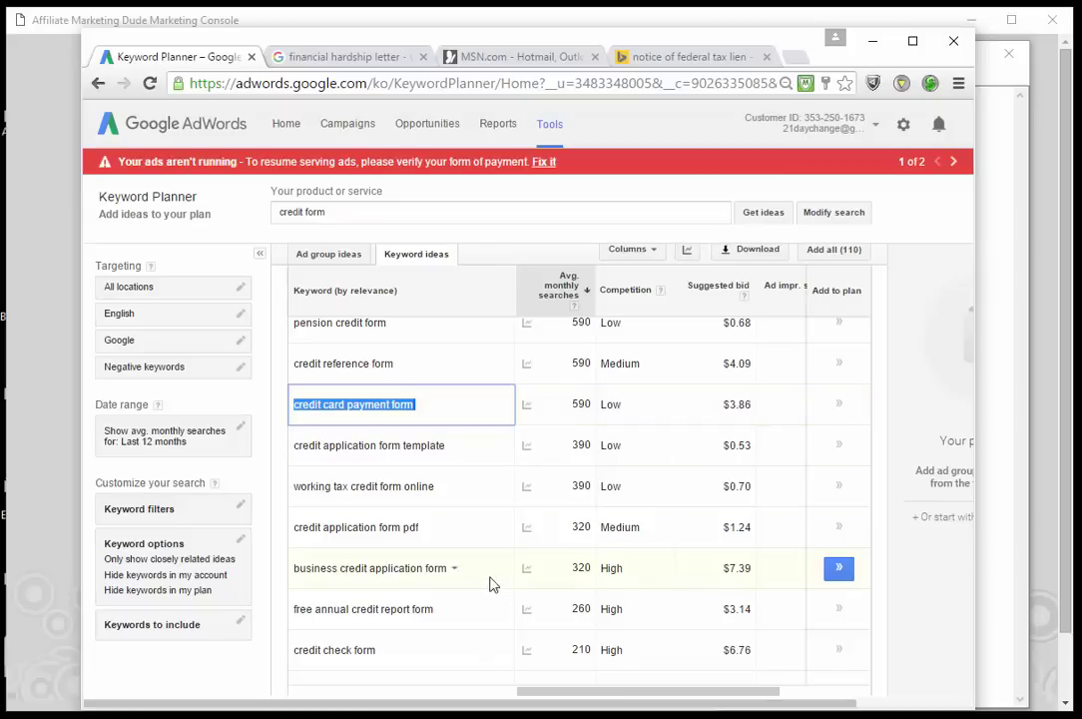
# Step: Get Keyword Planner ideas for "affect credit" and look over the suggested keywords with their search volumes and bids
pyautogui.scroll(3, 501, 592)
pyautogui.tripleClick(362, 211)
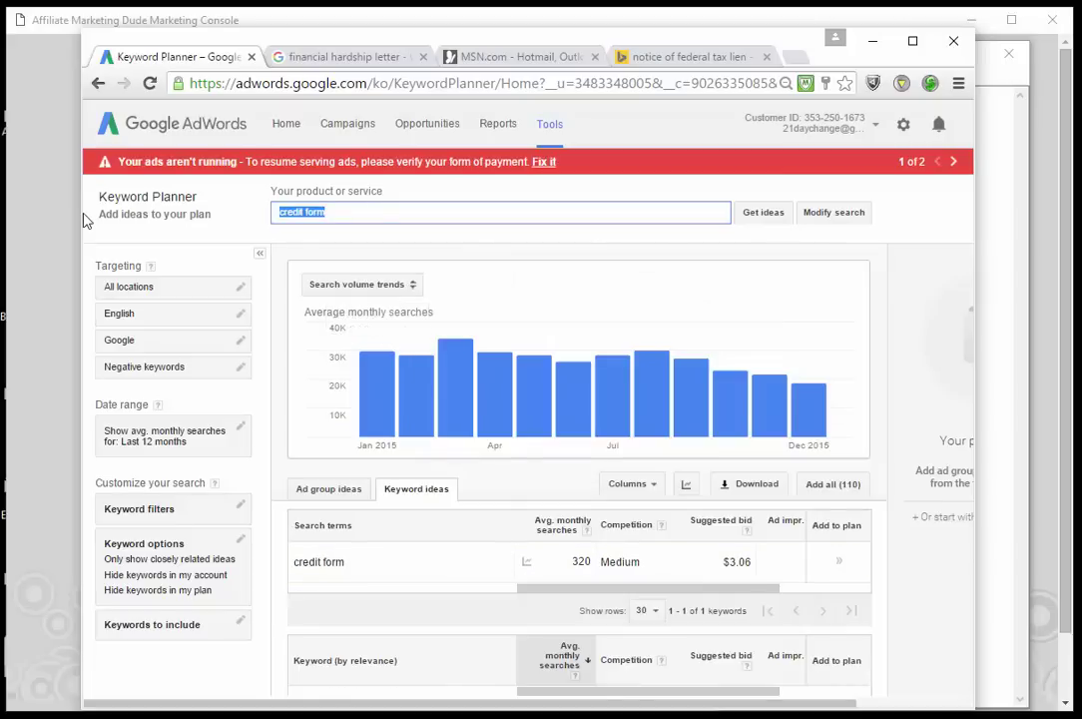
pyautogui.write('affect c')
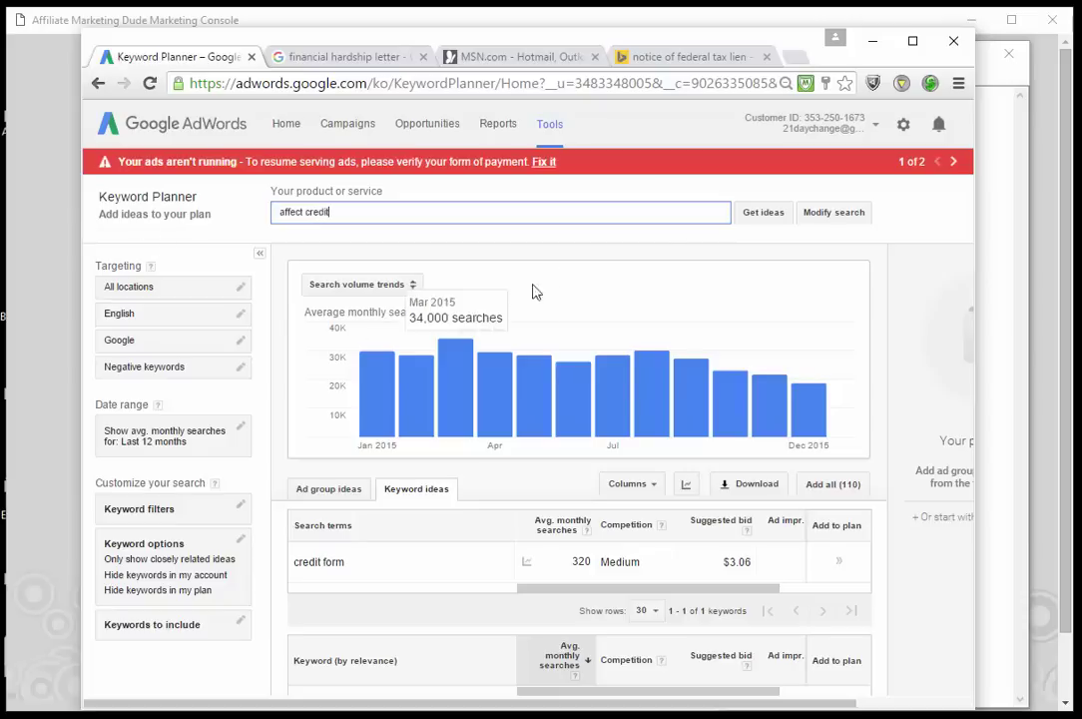
pyautogui.click(765, 212)
pyautogui.moveTo(550, 410)
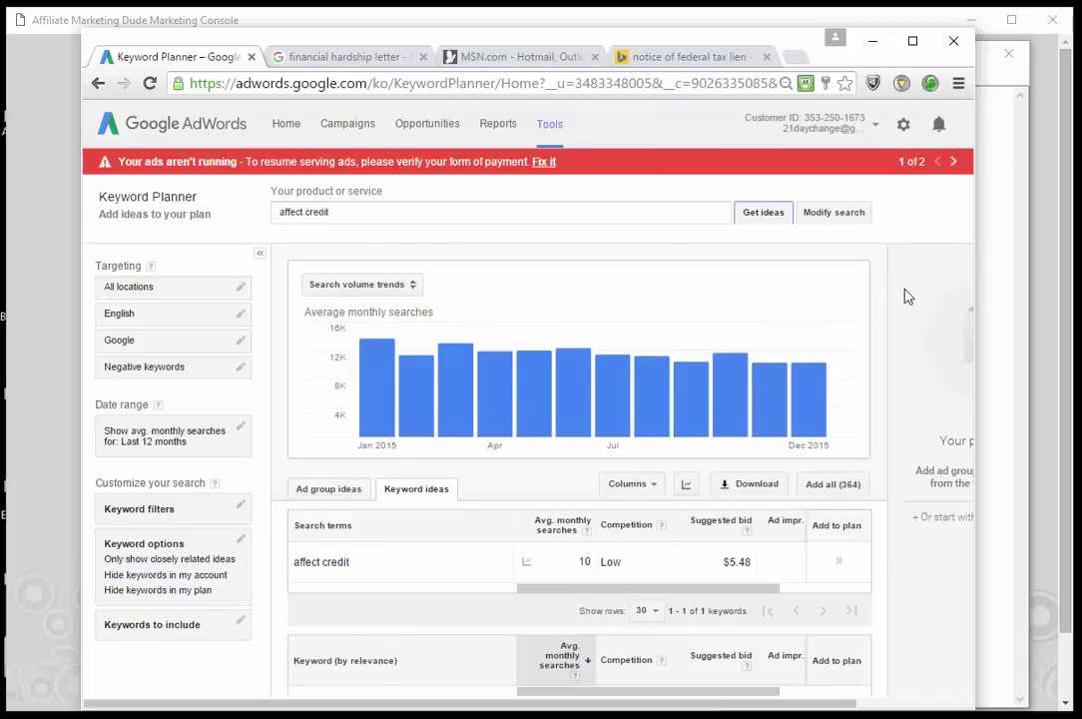
pyautogui.scroll(-1, 715, 647)
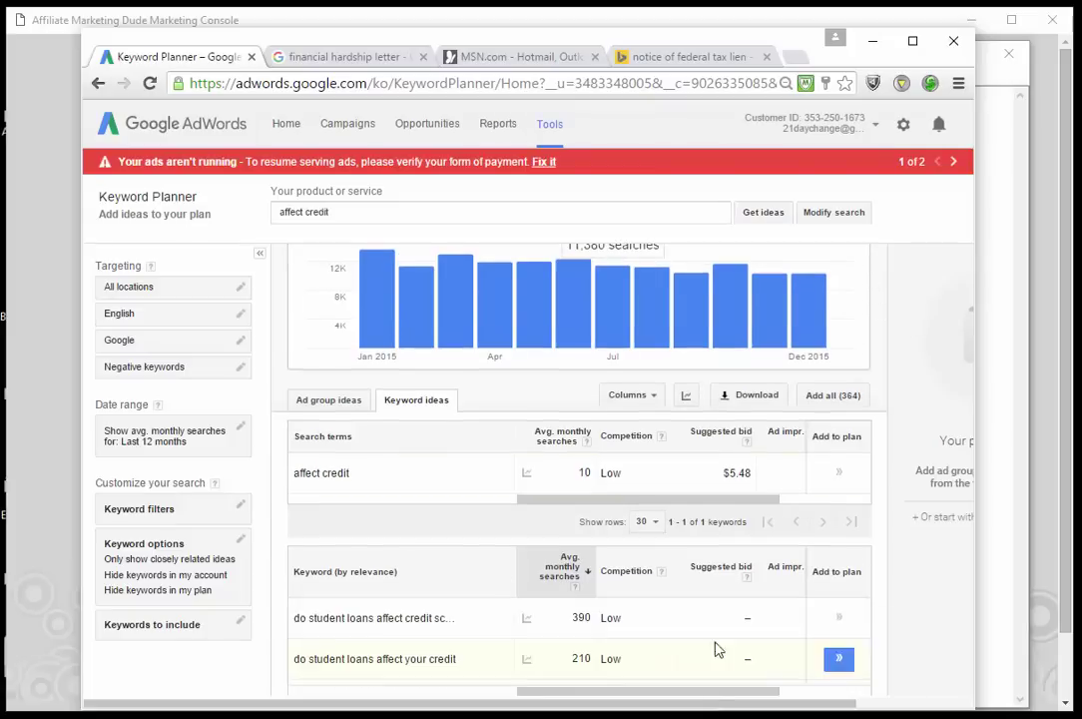
pyautogui.scroll(-1, 696, 619)
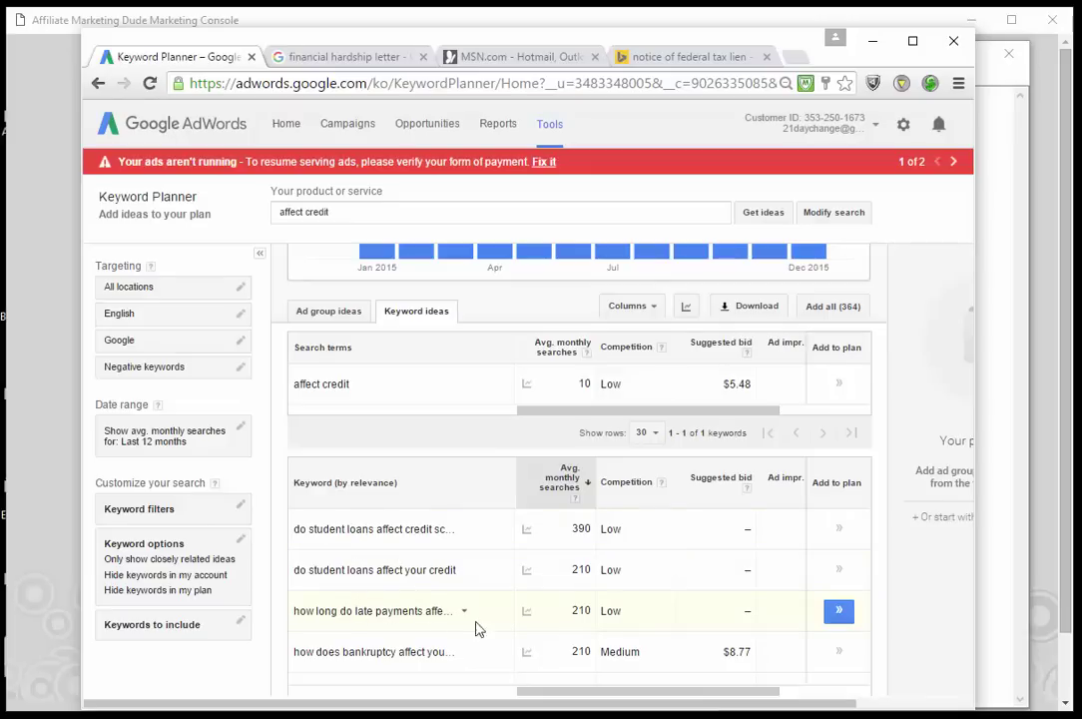
pyautogui.moveTo(525, 611)
pyautogui.scroll(-3, 450, 599)
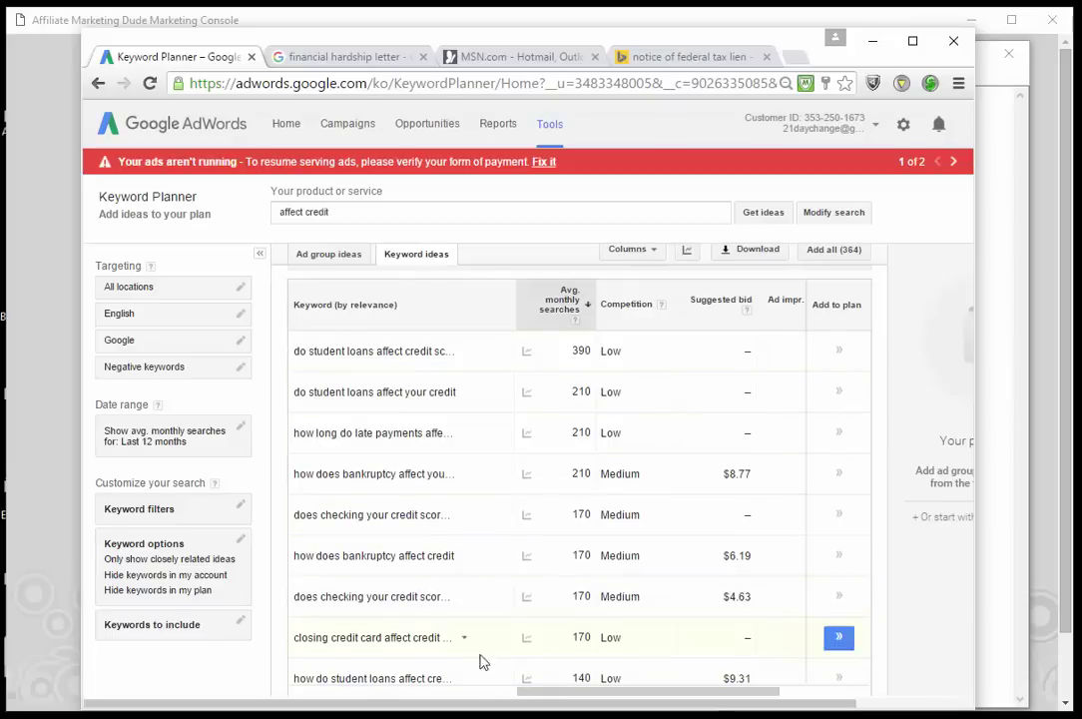
pyautogui.scroll(-3, 395, 317)
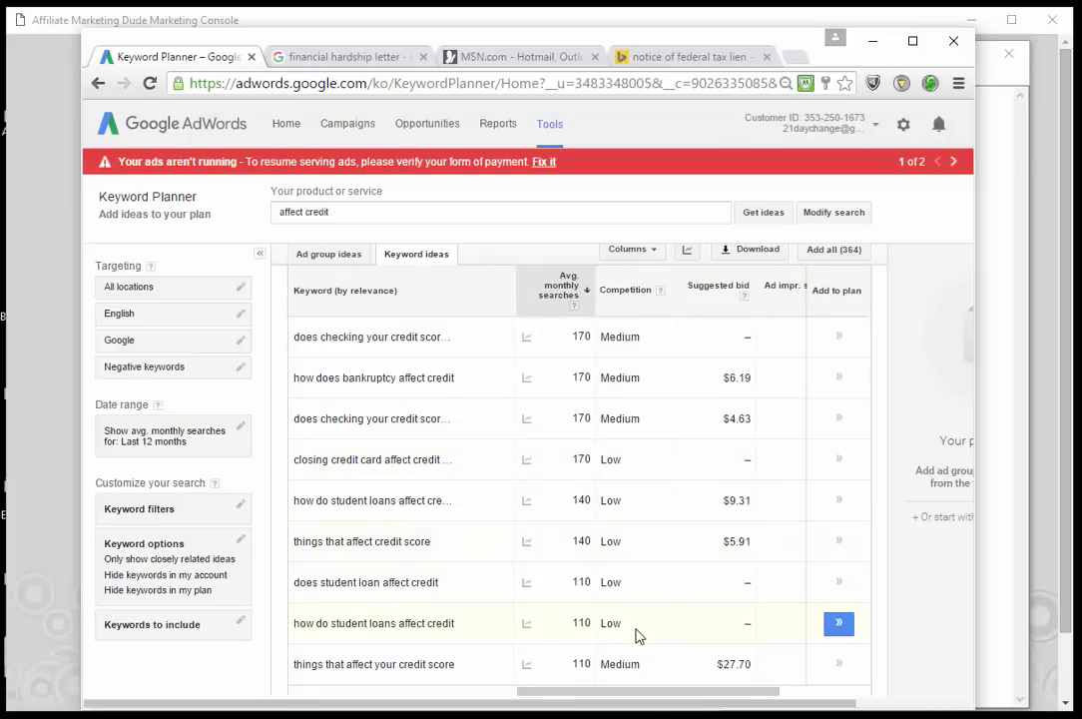
# Step: Replace the search term with "credit" and get keyword ideas for it
pyautogui.scroll(4, 639, 635)
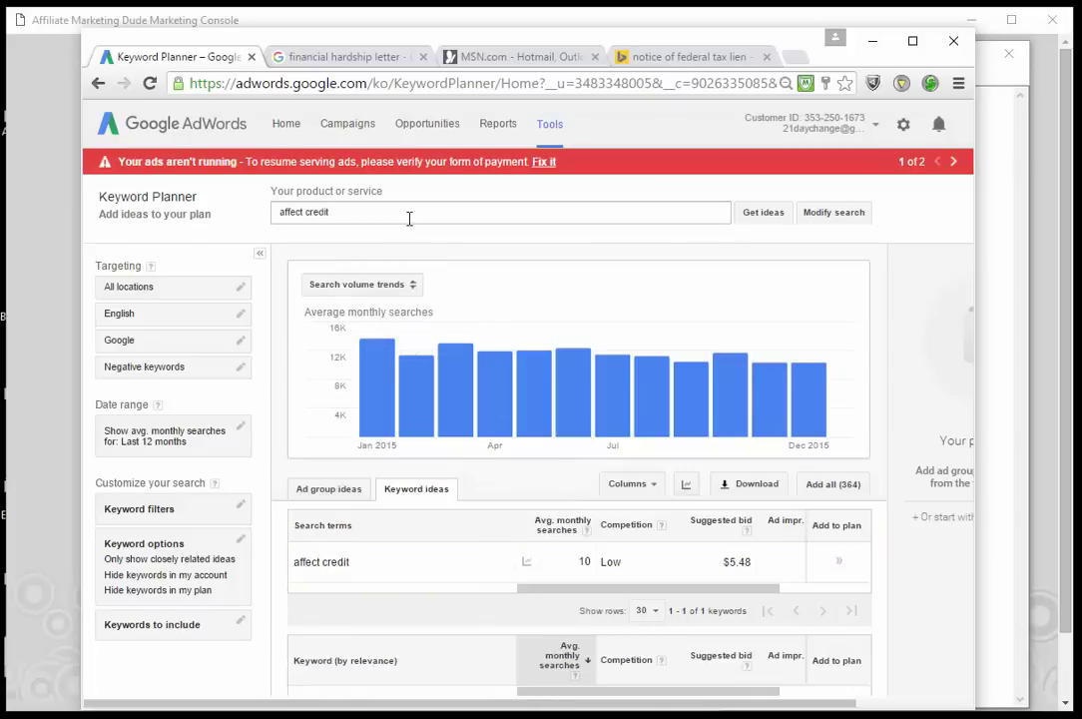
pyautogui.moveTo(408, 213); pyautogui.dragTo(61, 220)
pyautogui.write('cr')
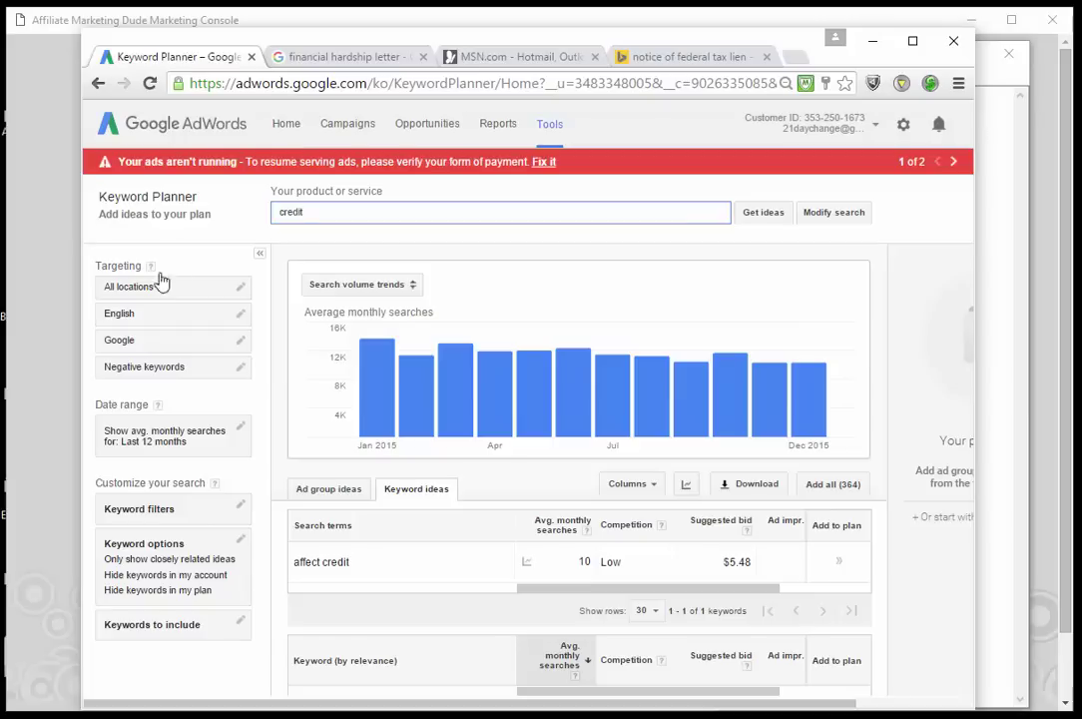
pyautogui.click(747, 217)
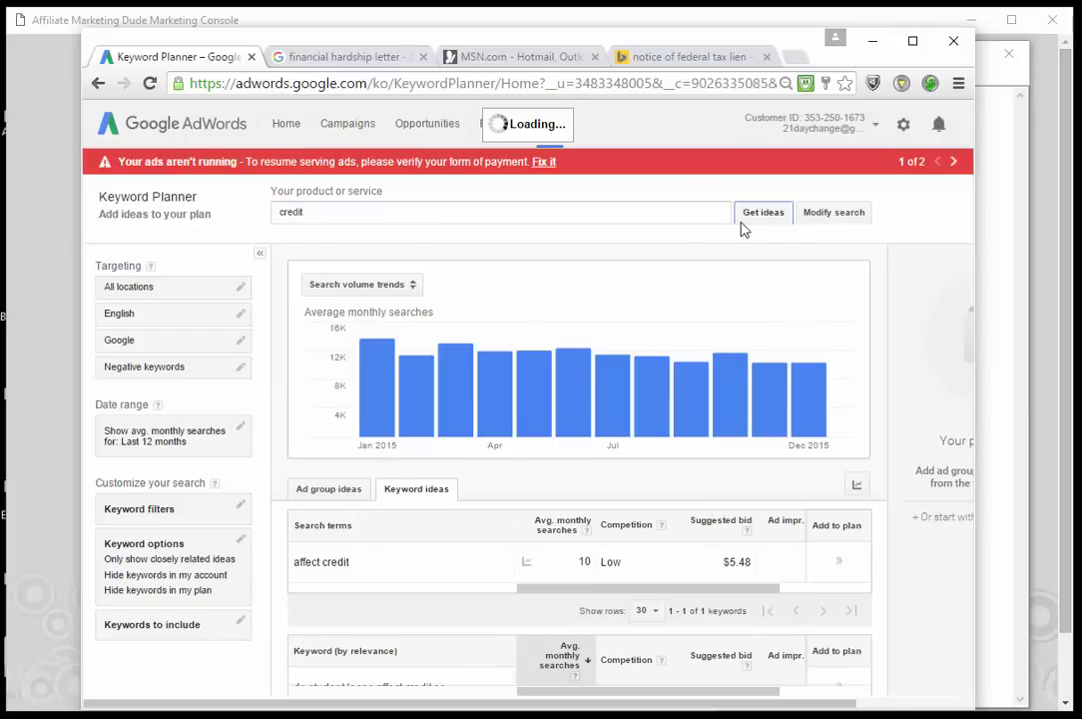
# Step: Extend the search term to "credit repair", get keyword ideas and look over the suggested keywords and bids
pyautogui.click(379, 216)
pyautogui.write('repair')
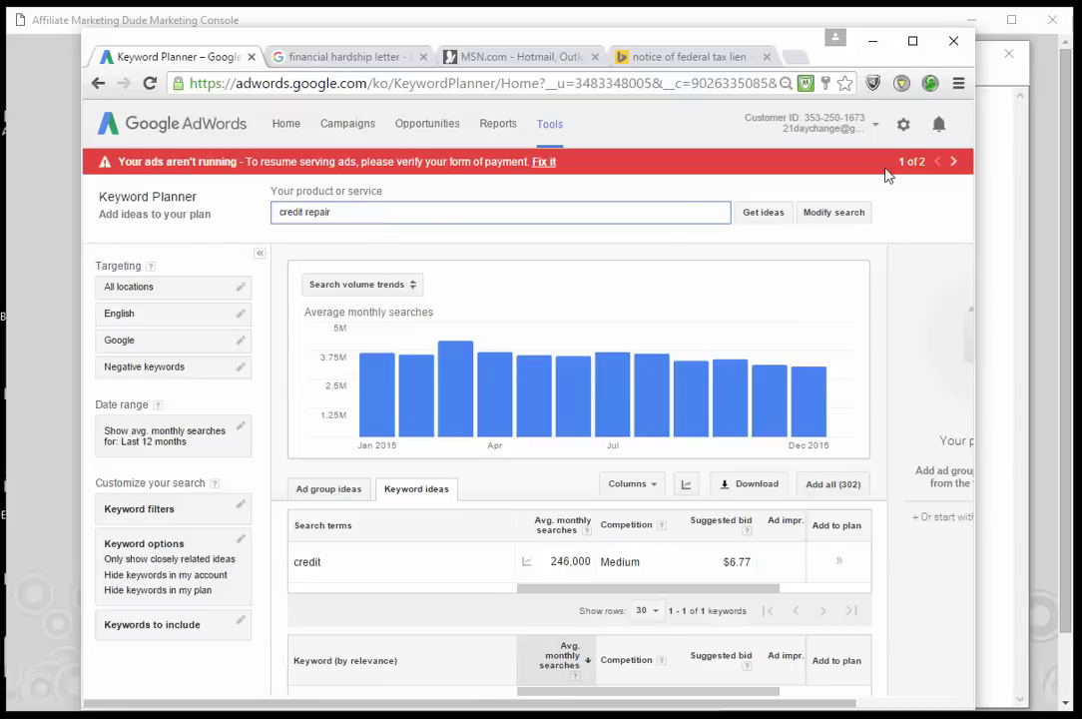
pyautogui.click(762, 213)
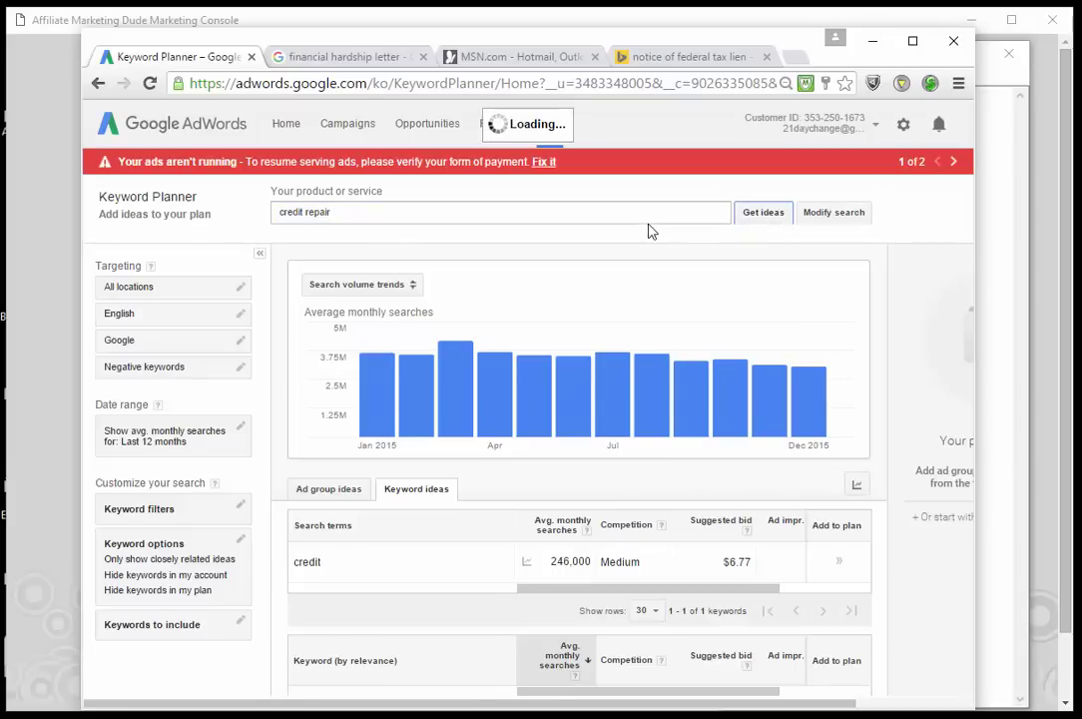
pyautogui.scroll(-1, 667, 278)
pyautogui.scroll(-1, 667, 278)
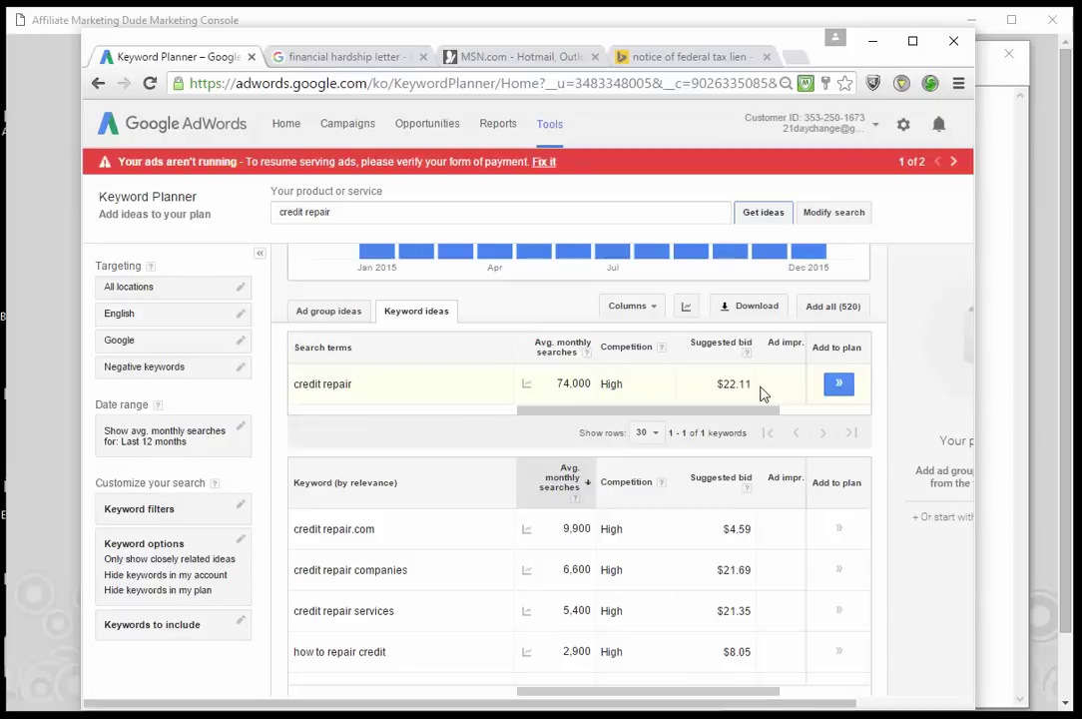
pyautogui.scroll(-1, 760, 395)
pyautogui.scroll(3, 761, 394)
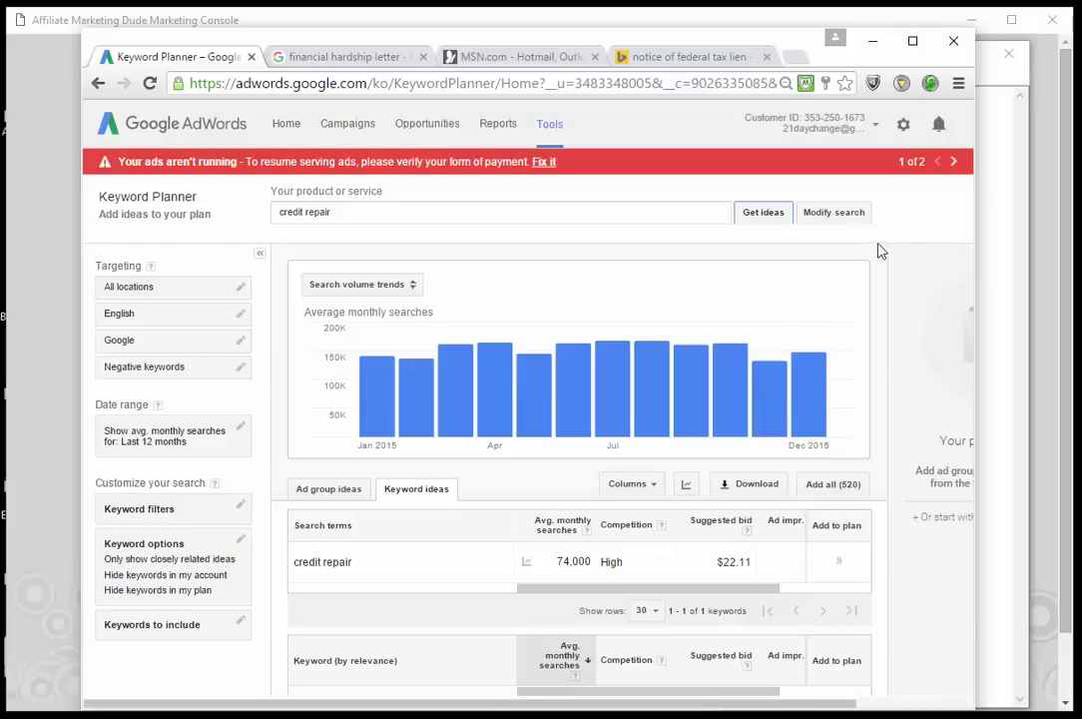
# Step: Check the Notepad outline and review the Google results for "financial hardship letter"
pyautogui.click(988, 228)
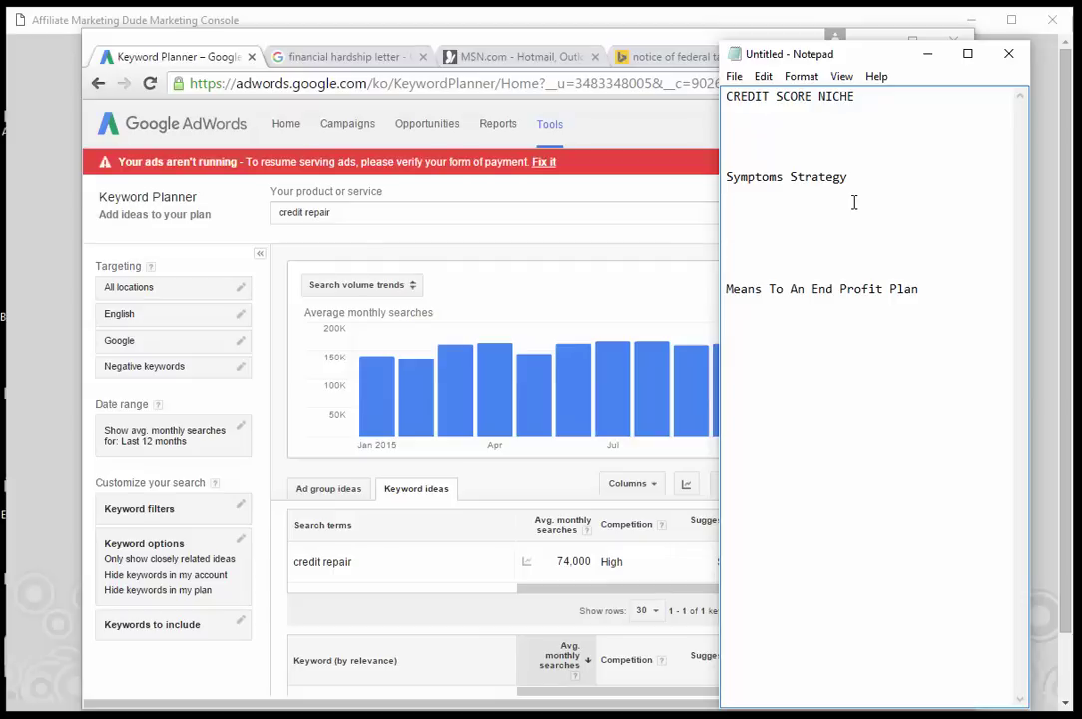
pyautogui.click(687, 310)
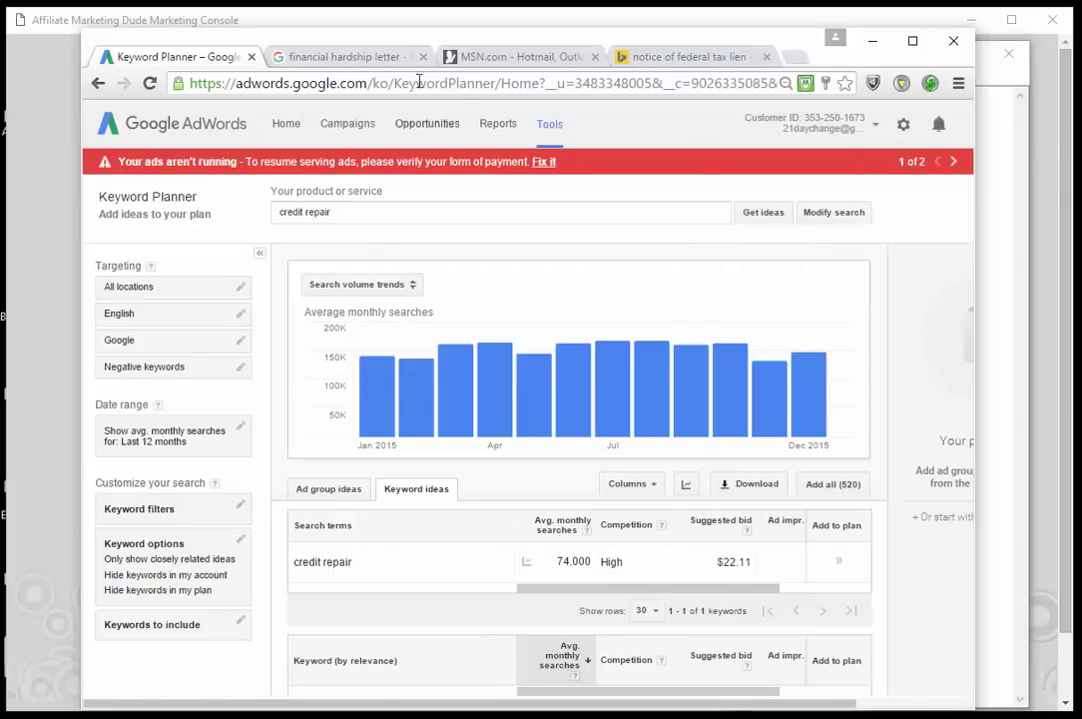
pyautogui.click(369, 57)
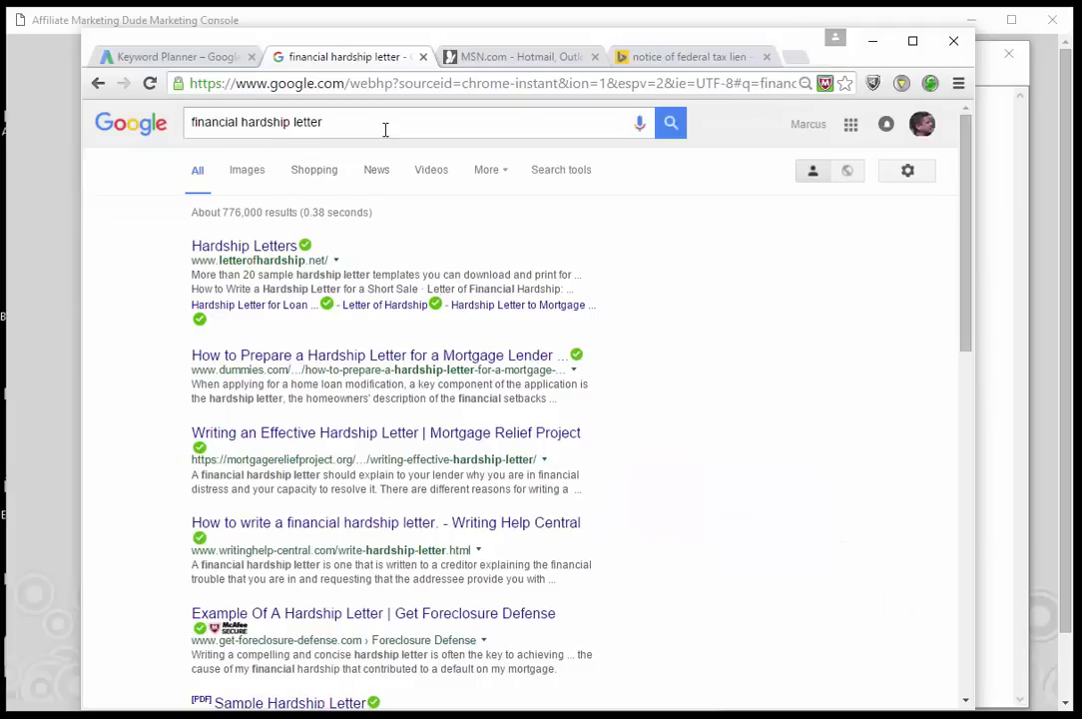
pyautogui.moveTo(386, 129); pyautogui.dragTo(121, 128)
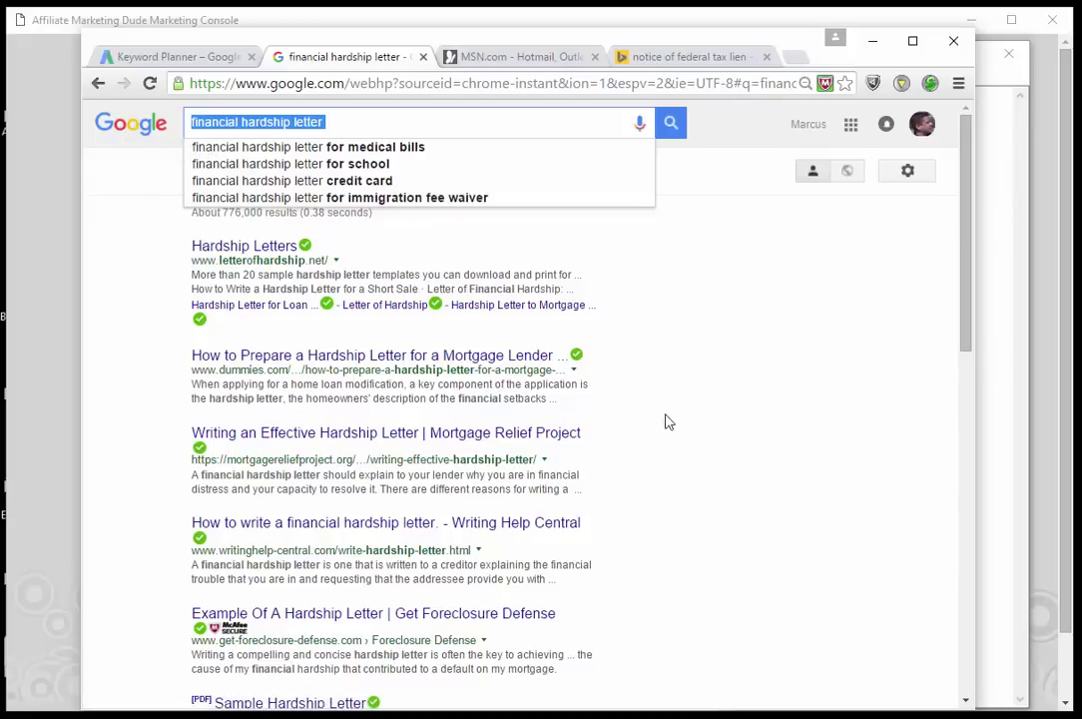
pyautogui.scroll(-3, 674, 430)
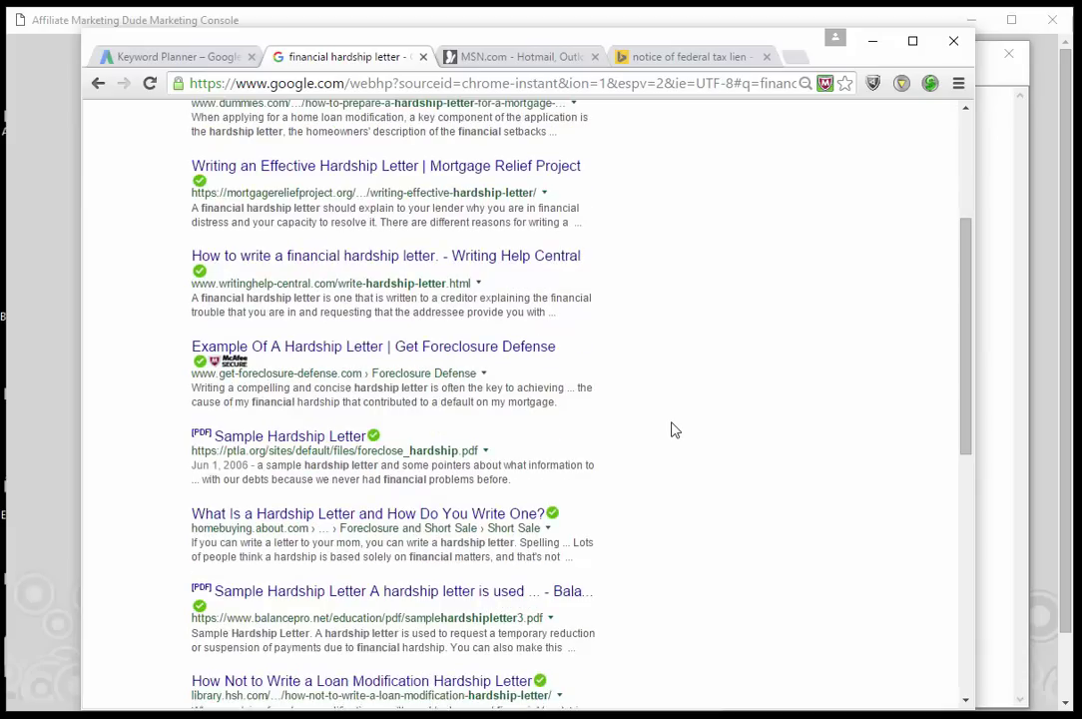
pyautogui.scroll(3, 676, 434)
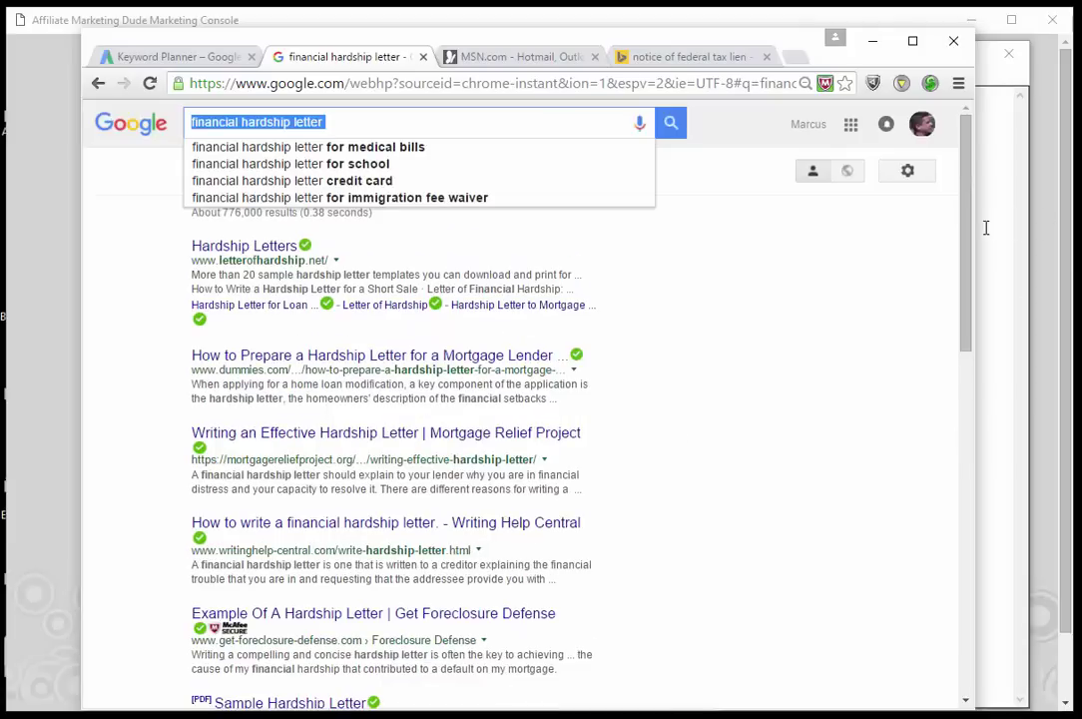
pyautogui.click(866, 216)
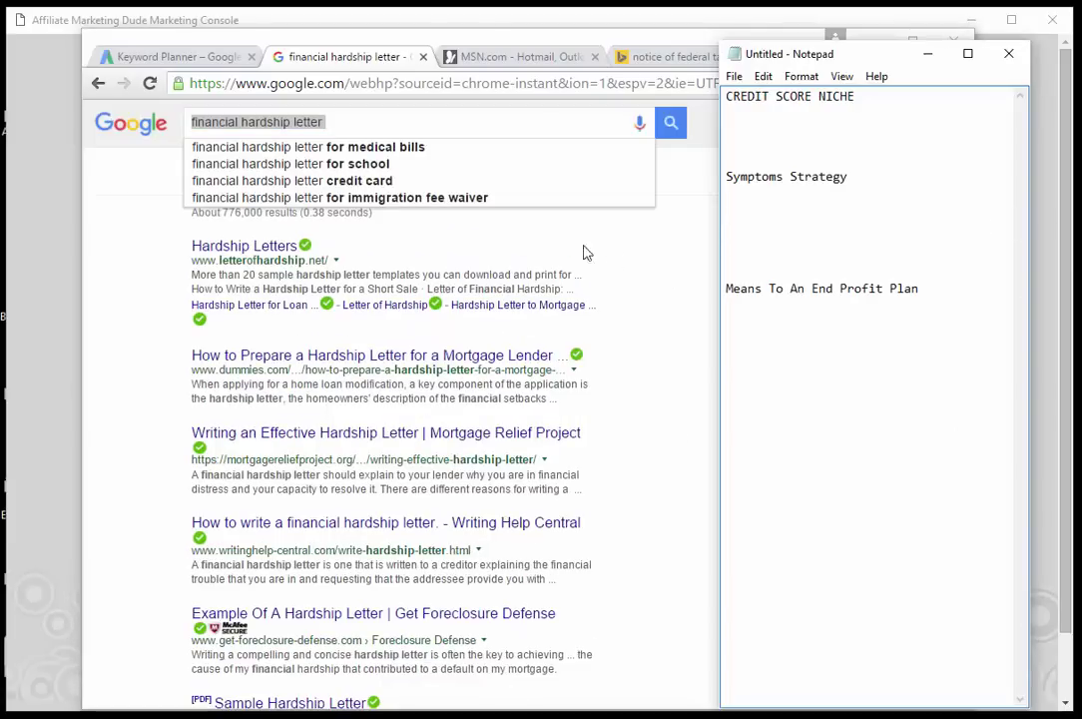
# Step: Return to the Keyword Planner, get ideas for "feeling sad all the time" and look over the suggested keywords
pyautogui.click(190, 57)
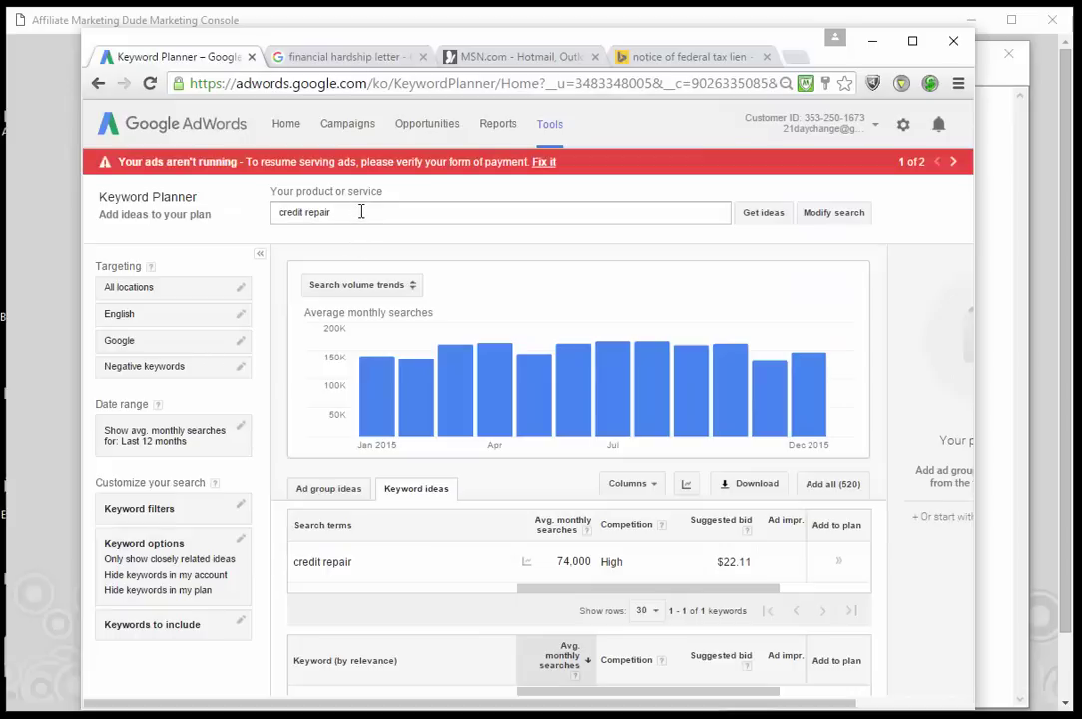
pyautogui.moveTo(363, 211); pyautogui.dragTo(197, 218)
pyautogui.write('feeling ')
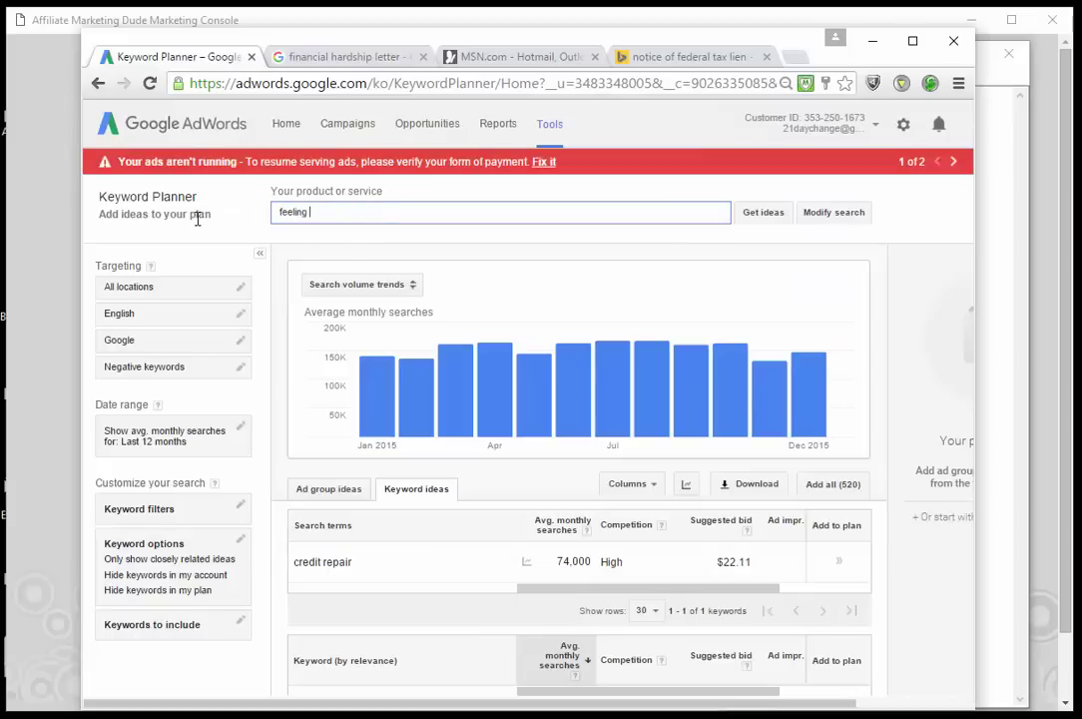
pyautogui.write('sad all the time')
pyautogui.click(761, 212)
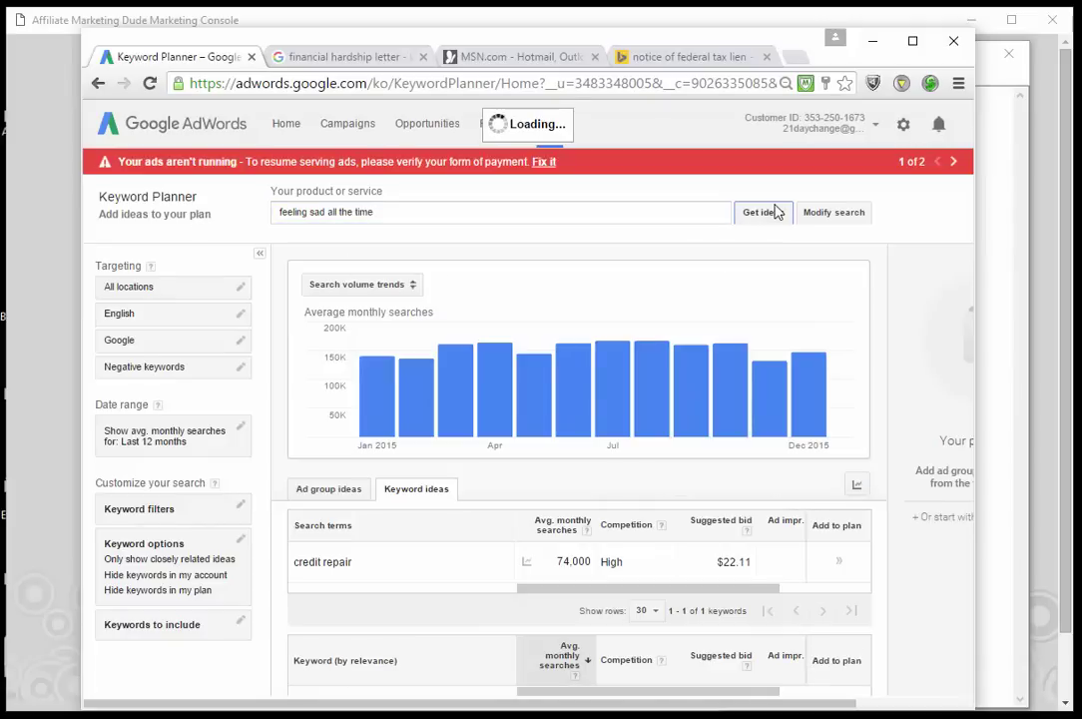
pyautogui.scroll(-3, 587, 316)
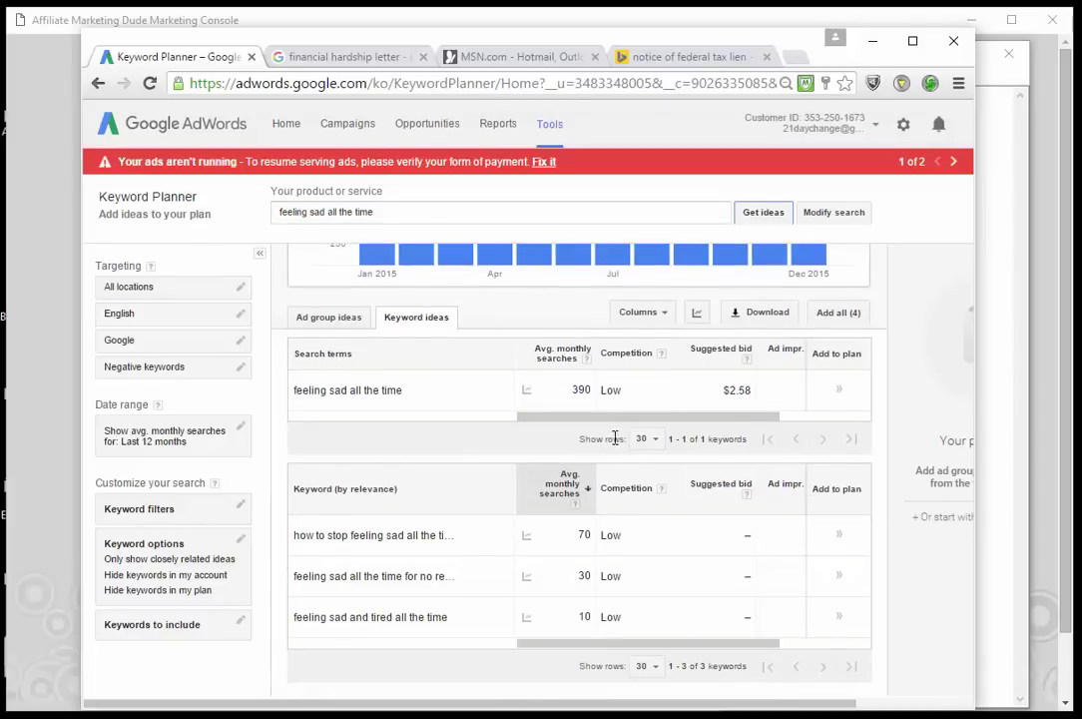
# Step: Get Keyword Planner ideas for "tired all the time" and look over its search volume and suggested bid
pyautogui.scroll(3, 613, 437)
pyautogui.moveTo(377, 212); pyautogui.dragTo(239, 213)
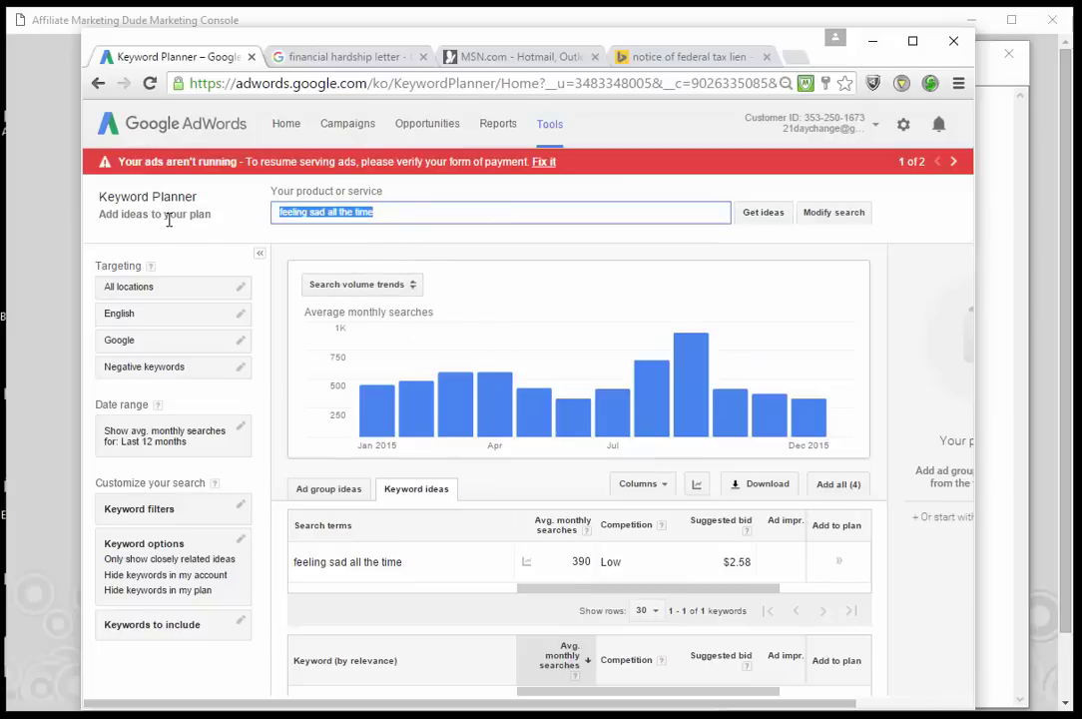
pyautogui.write('tired all the time')
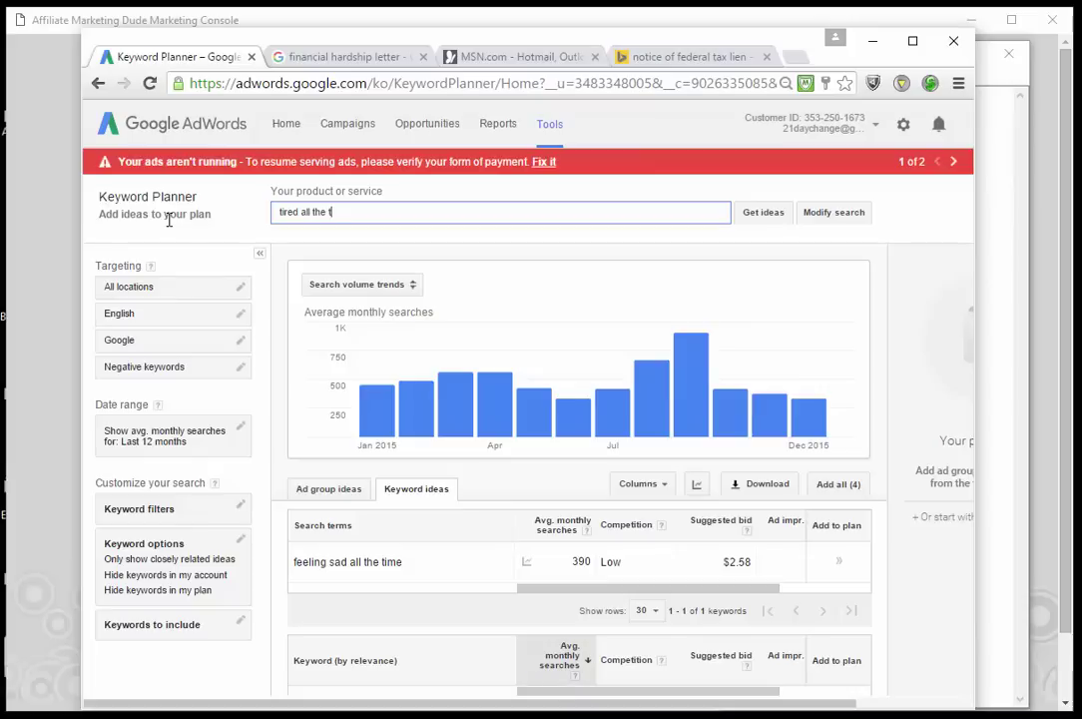
pyautogui.click(762, 213)
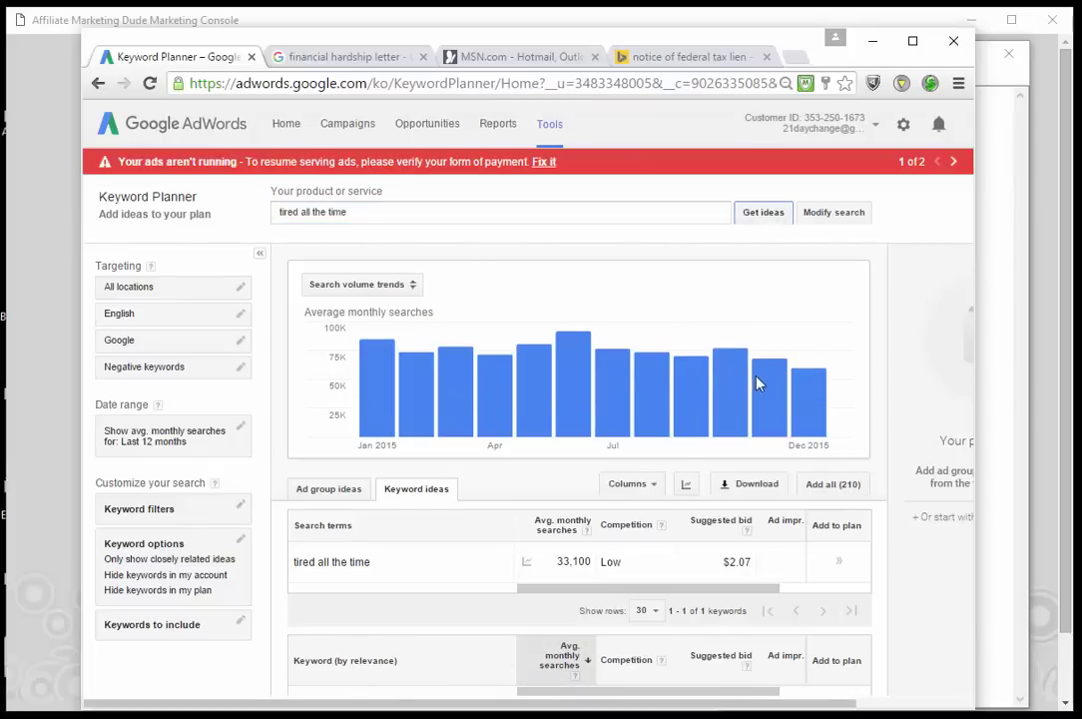
pyautogui.scroll(-1, 756, 384)
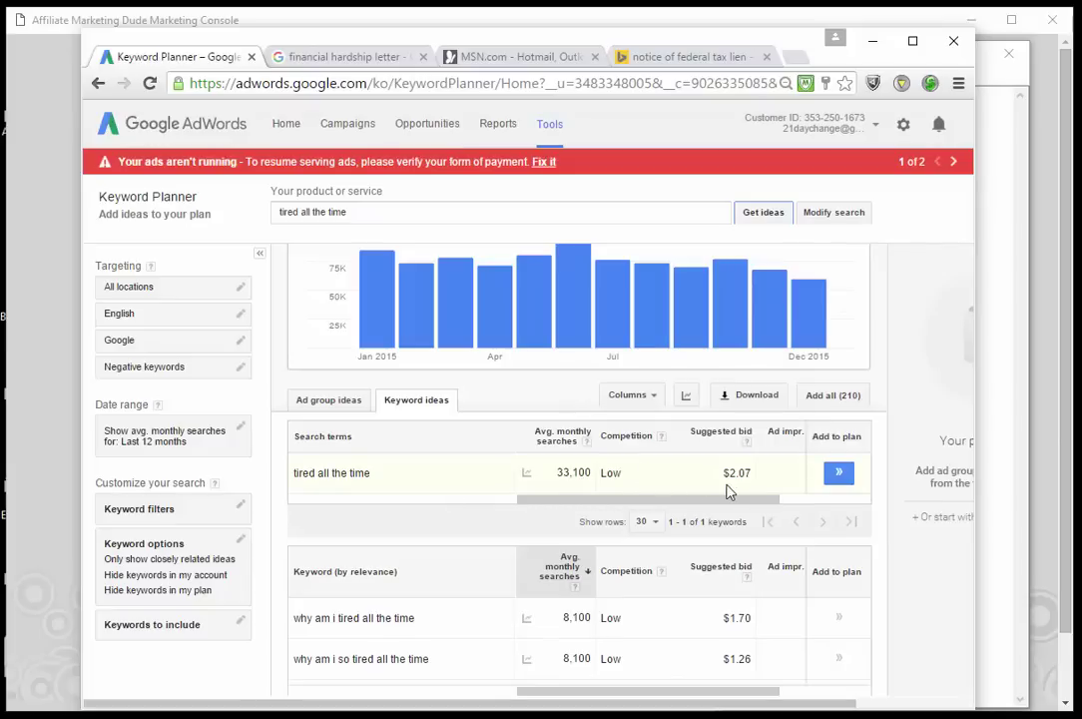
# Step: Copy the keyword "tired all the time" from the search terms, search Google for it and skim the results
pyautogui.doubleClick(359, 474)
pyautogui.click(288, 477)
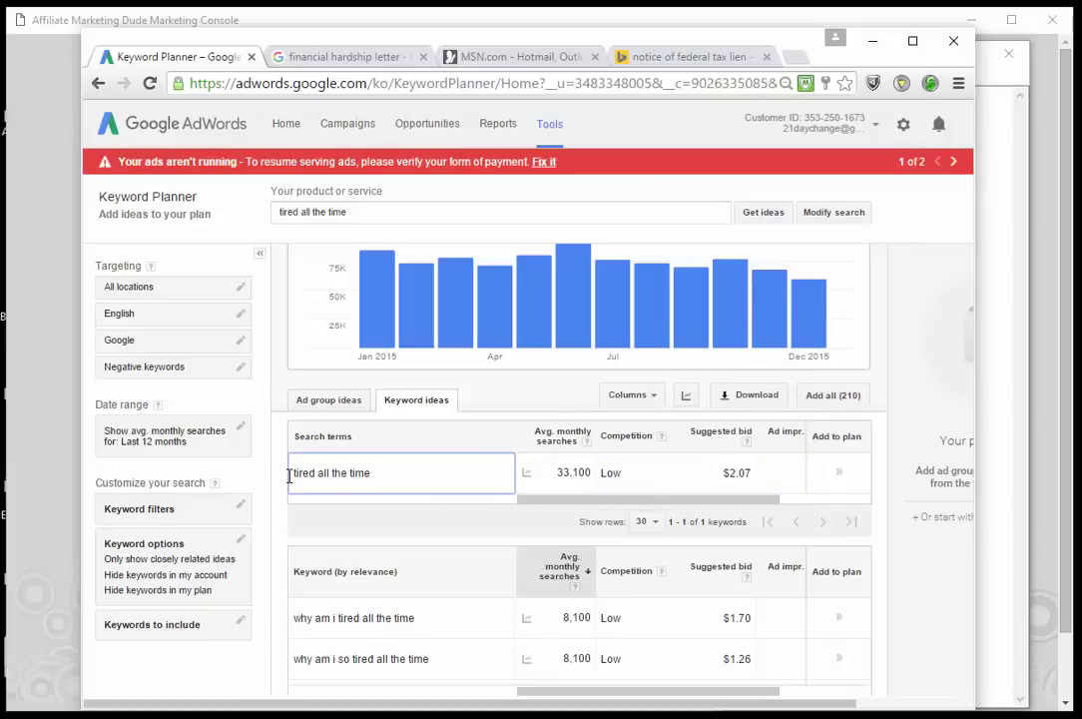
pyautogui.hotkey('ctrl', 'a')
pyautogui.hotkey('ctrl', 'c')
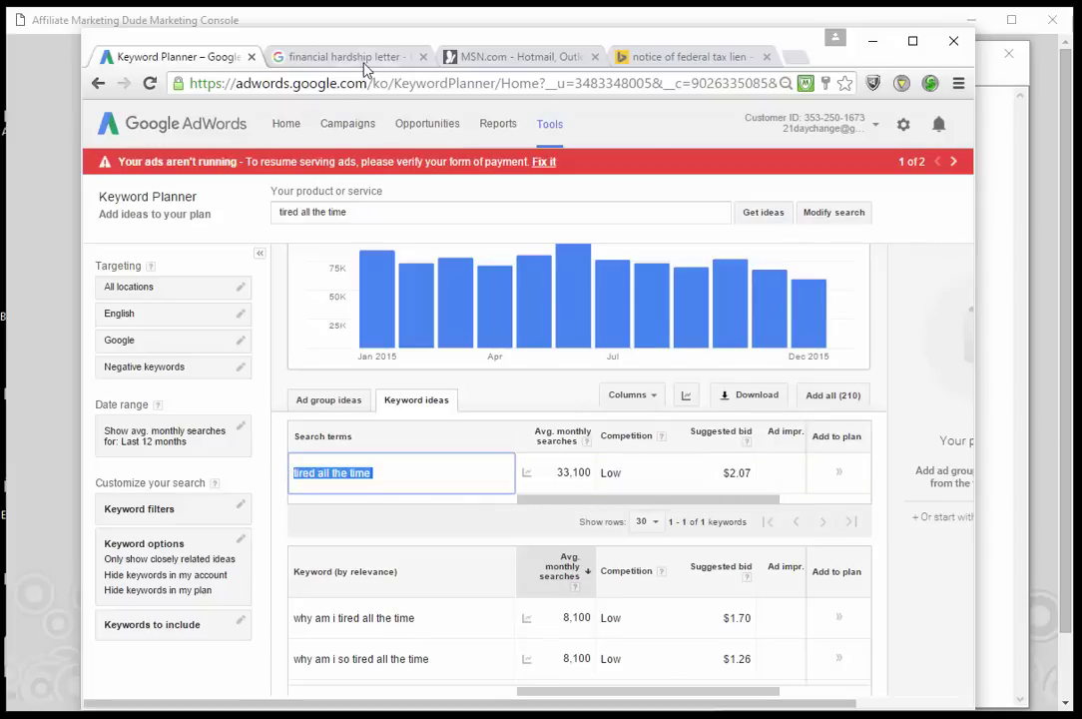
pyautogui.click(349, 57)
pyautogui.hotkey('ctrl', 'v')
pyautogui.press('Return')
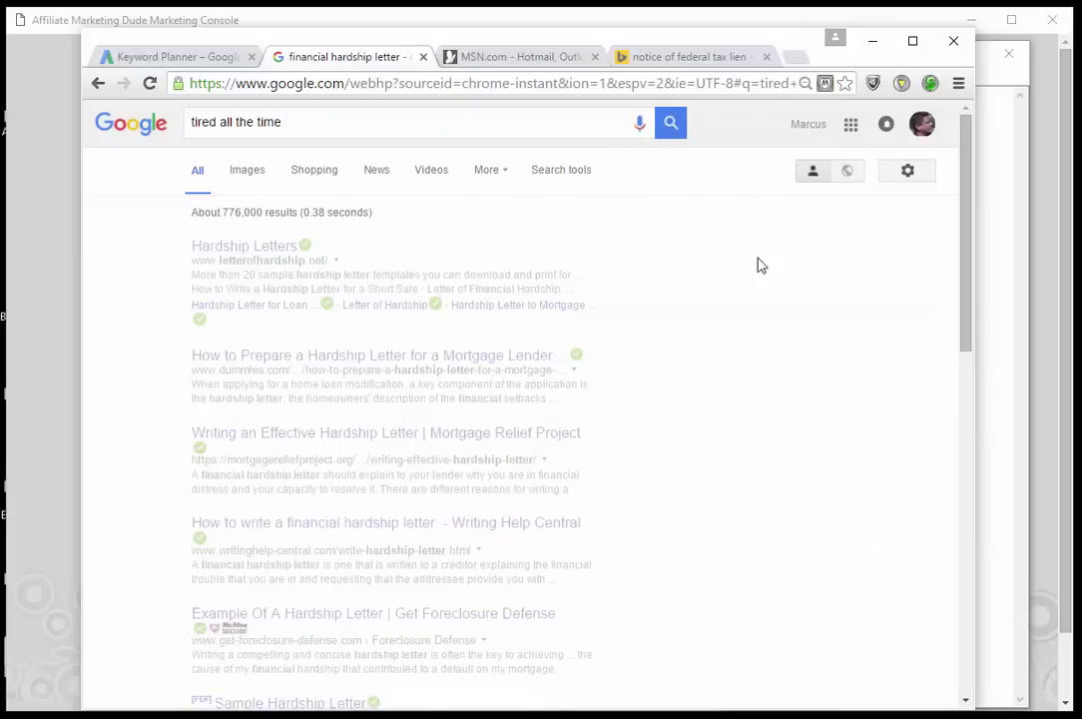
pyautogui.scroll(-5, 623, 322)
pyautogui.scroll(5, 646, 357)
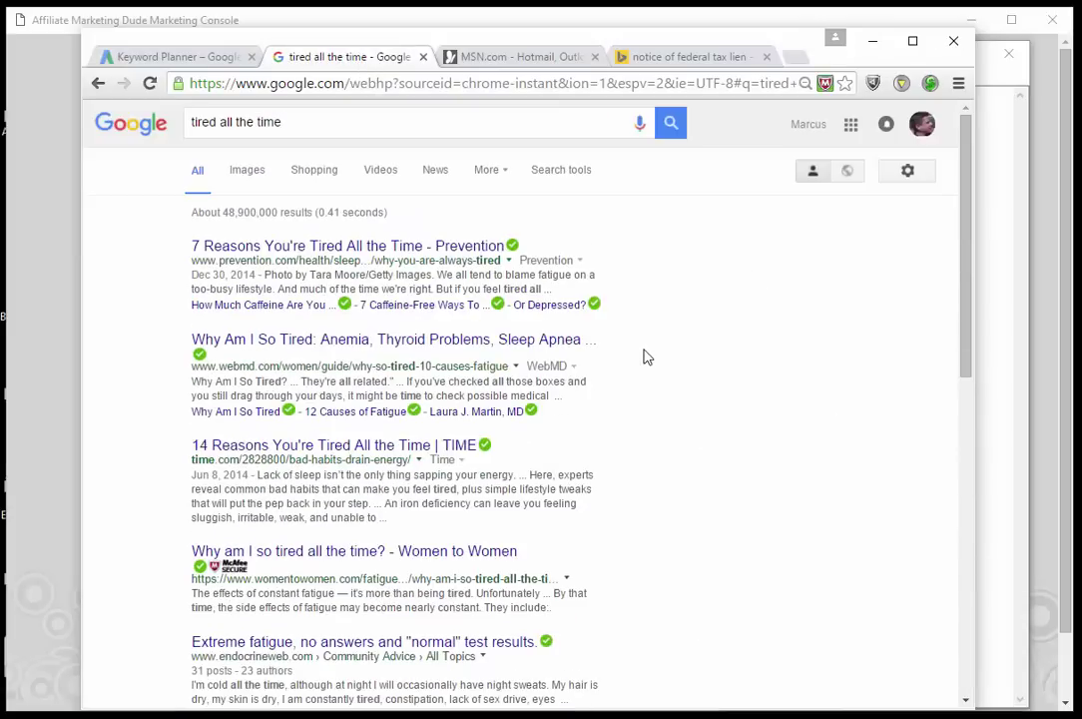
# Step: Return to the Keyword Planner, get ideas for "fibromyalgia" and look over its search volume, suggested bid and related keywords
pyautogui.click(183, 59)
pyautogui.click(438, 212)
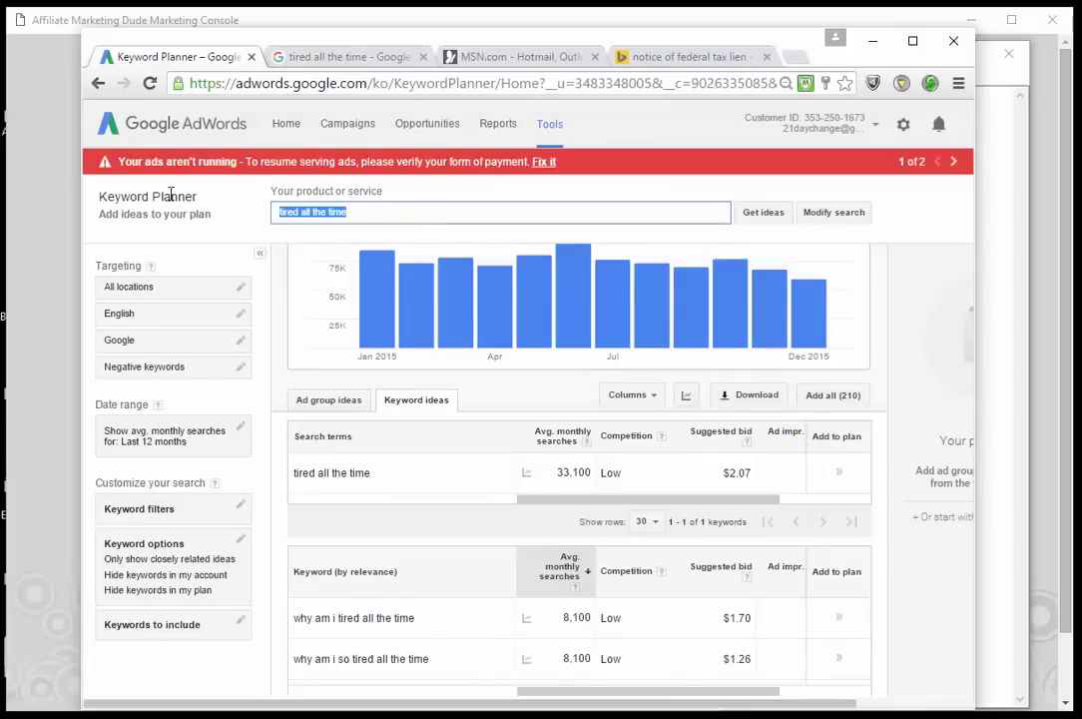
pyautogui.write('fibr')
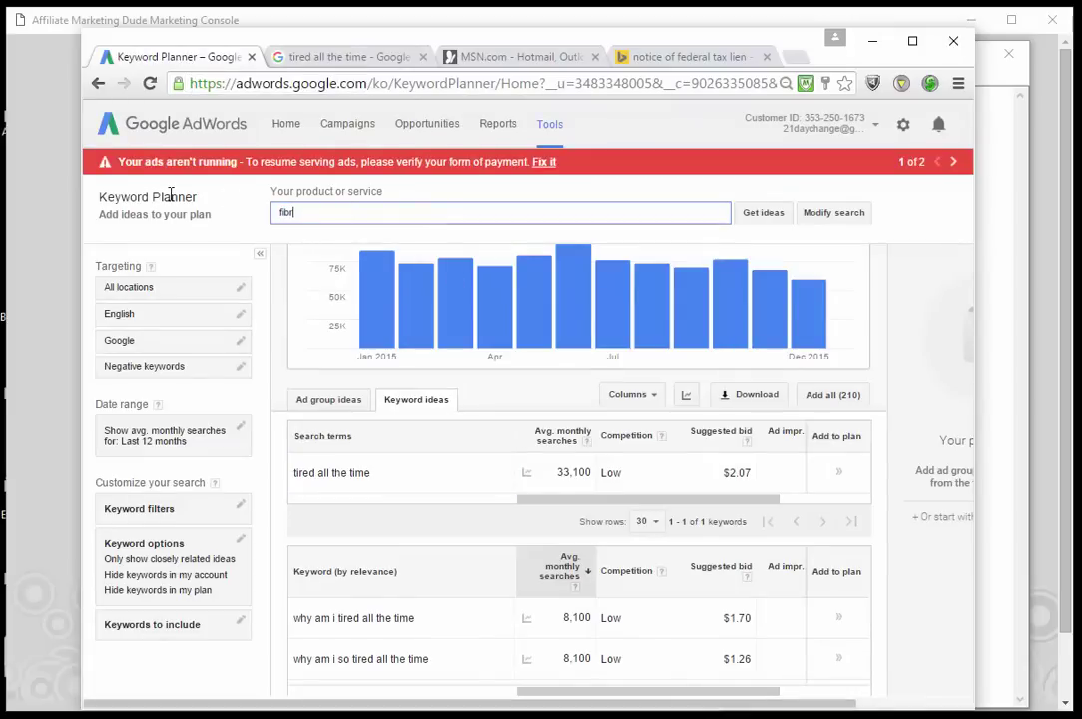
pyautogui.write('omyalgia')
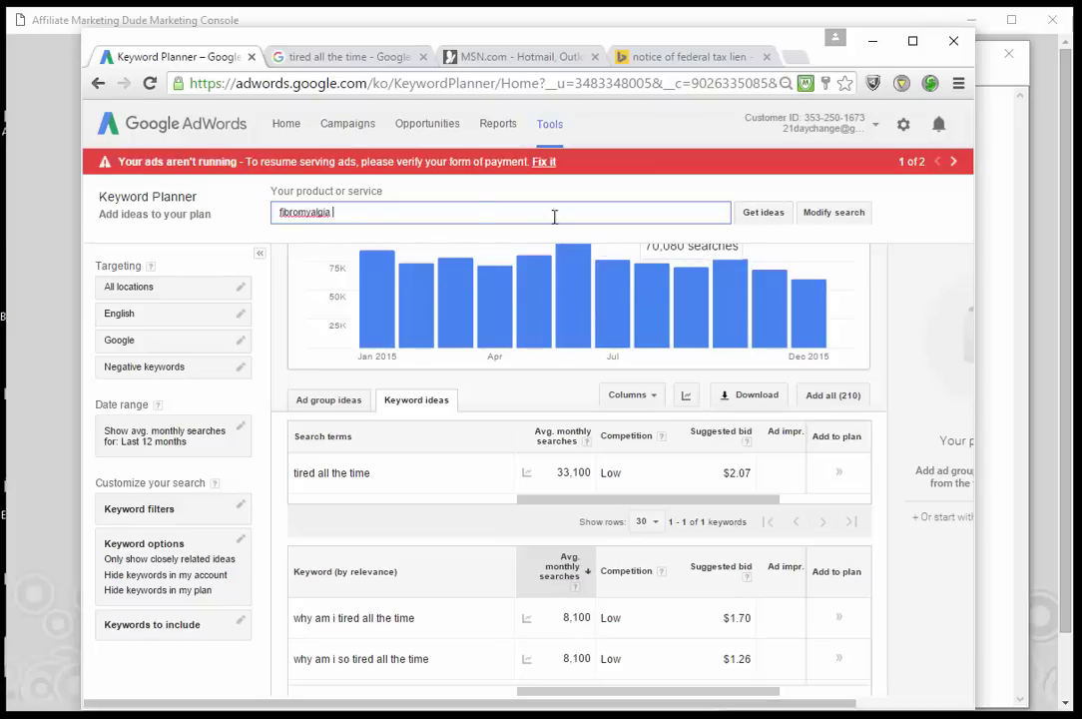
pyautogui.rightClick(320, 215)
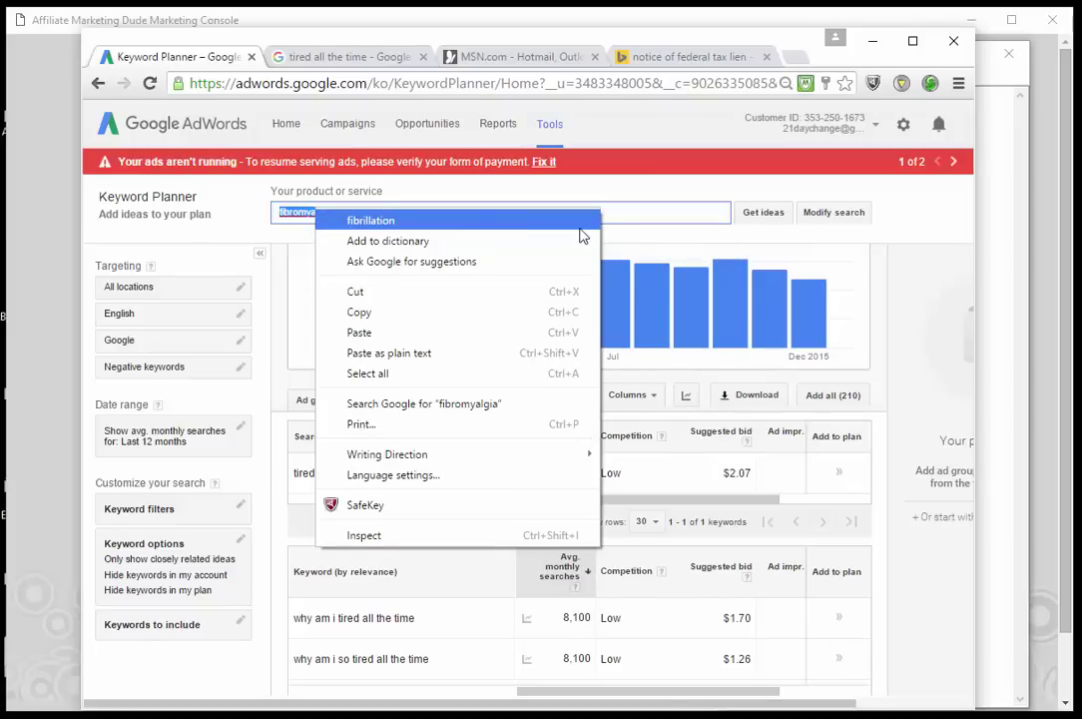
pyautogui.click(775, 211)
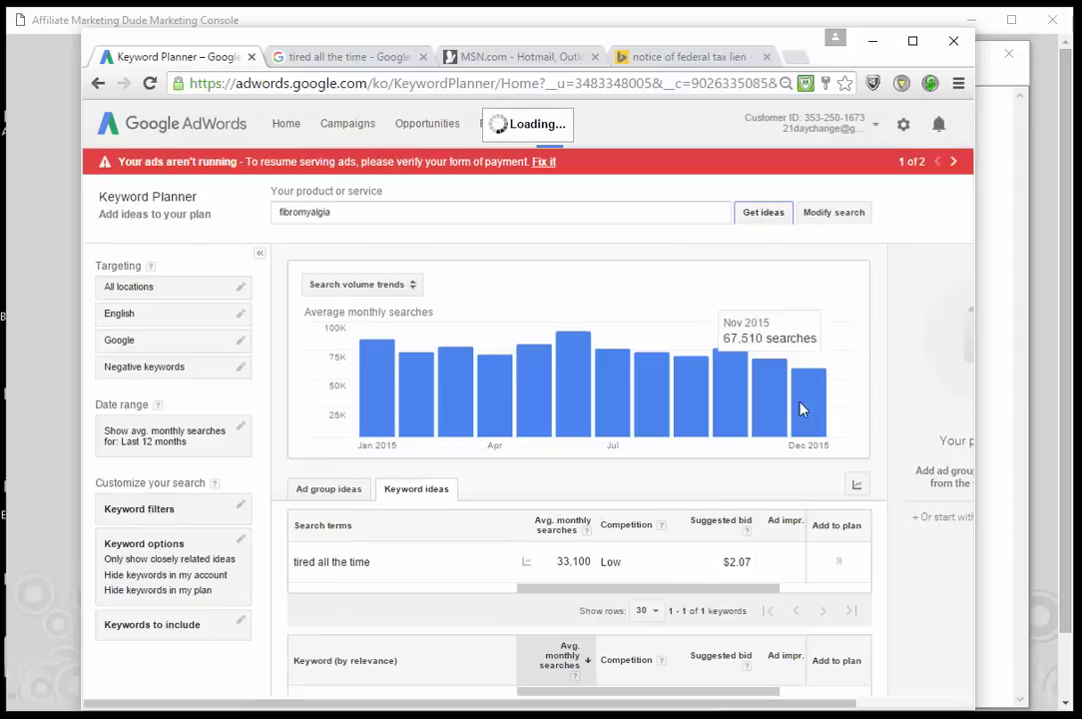
pyautogui.scroll(-1, 821, 572)
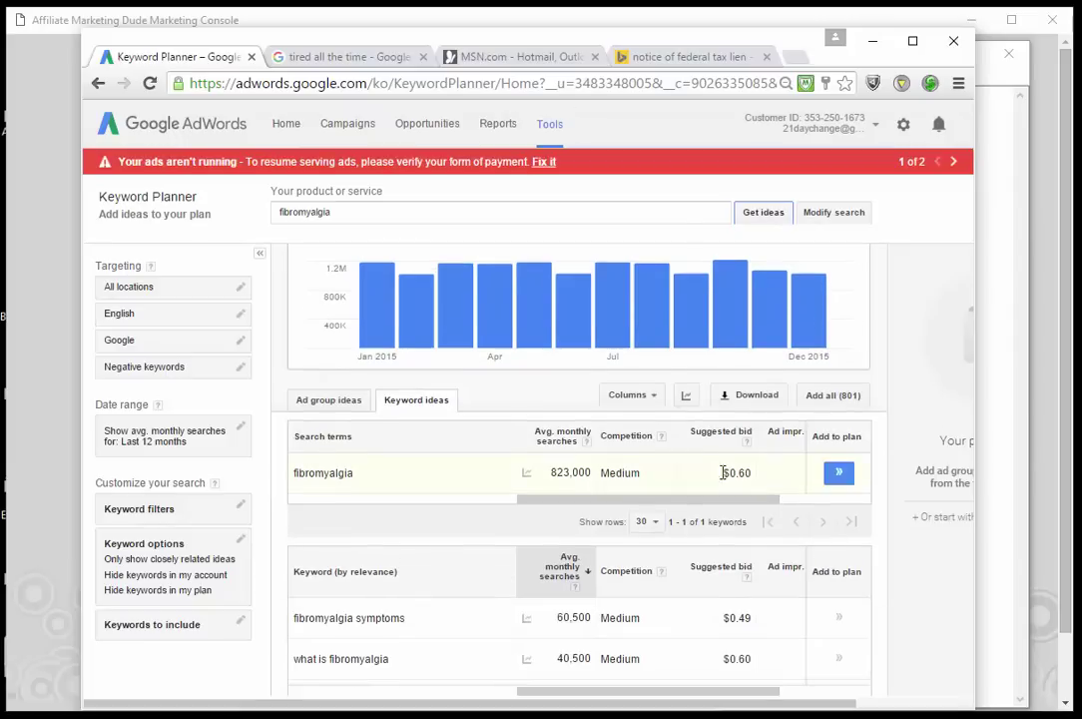
pyautogui.scroll(-2, 742, 572)
pyautogui.scroll(2, 783, 608)
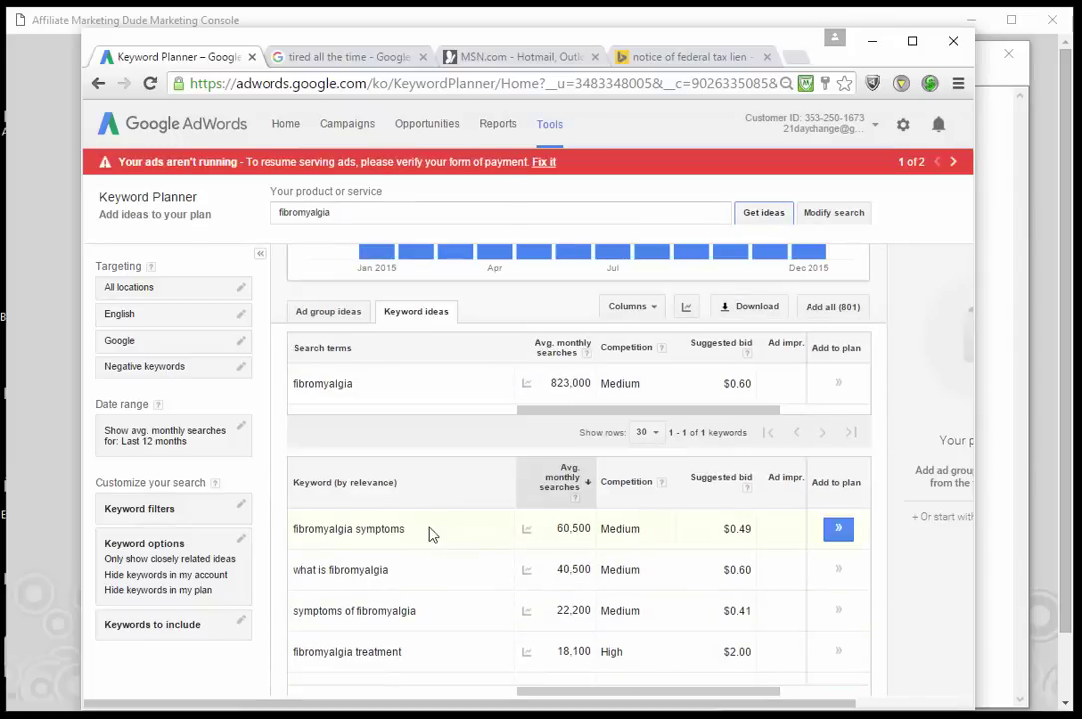
pyautogui.scroll(2, 635, 531)
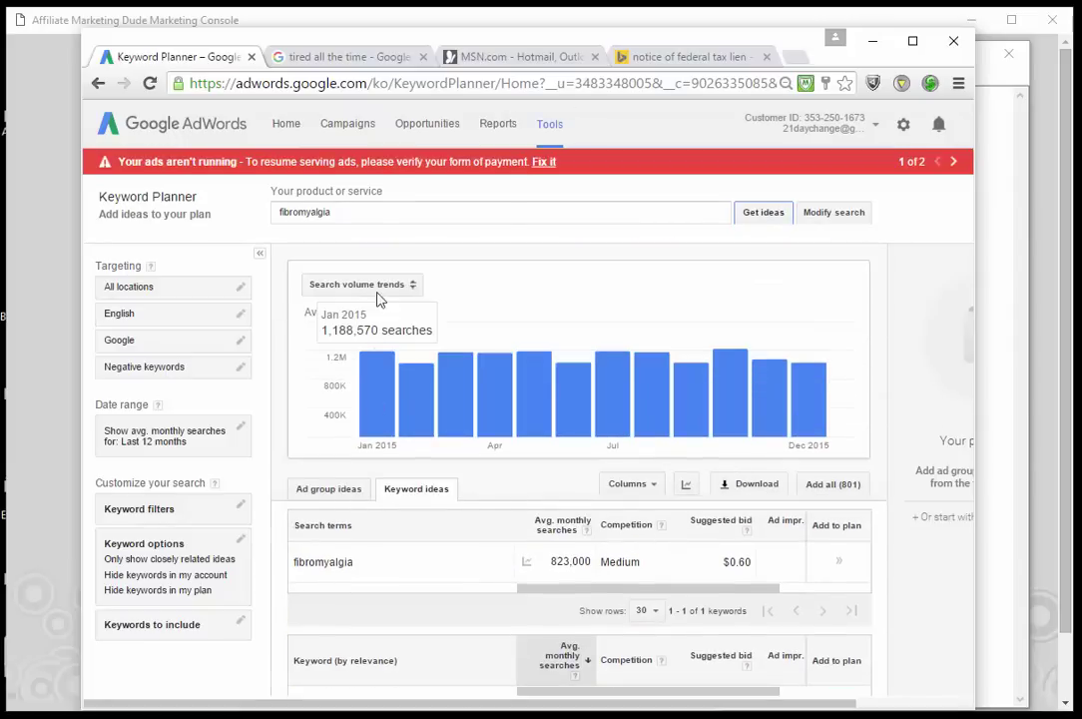
# Step: Get Keyword Planner ideas for "help for depression" and look over its search volume, competition and suggested bid
pyautogui.moveTo(393, 214); pyautogui.dragTo(178, 200)
pyautogui.write('he')
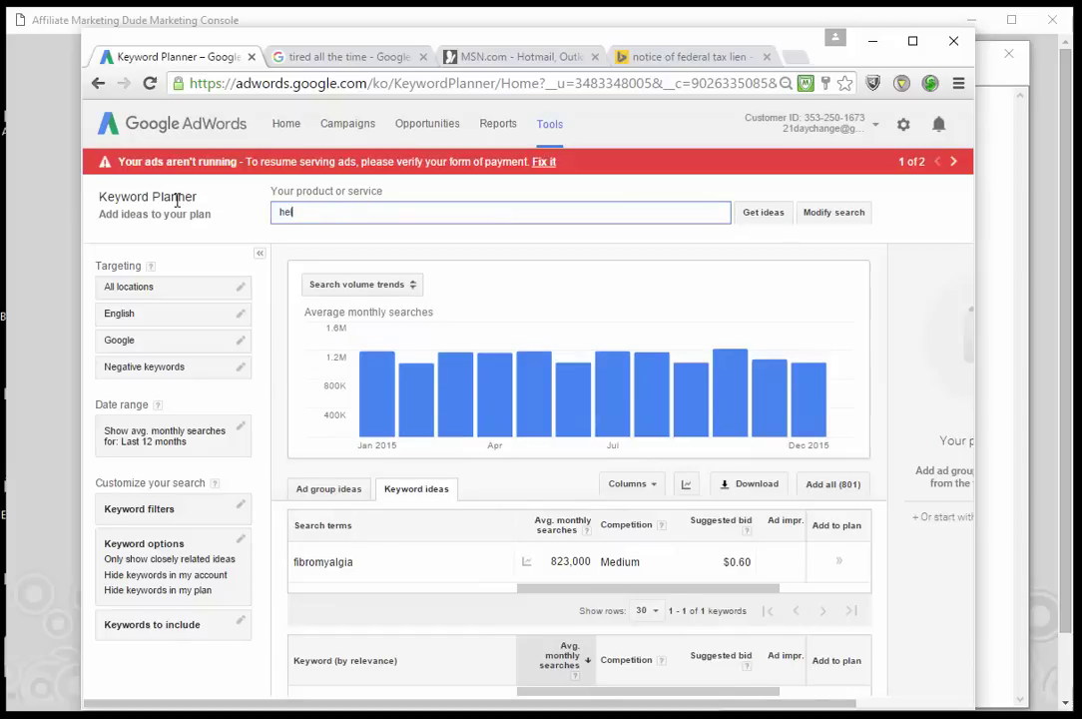
pyautogui.write('lp for depression')
pyautogui.click(761, 212)
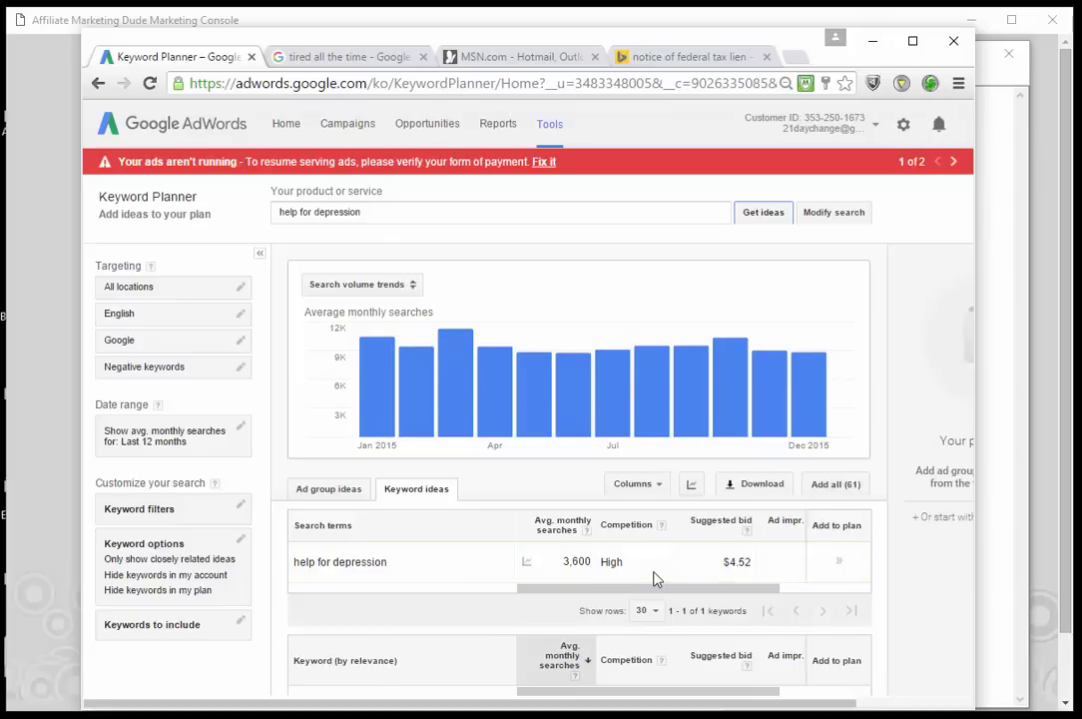
pyautogui.scroll(-1, 656, 579)
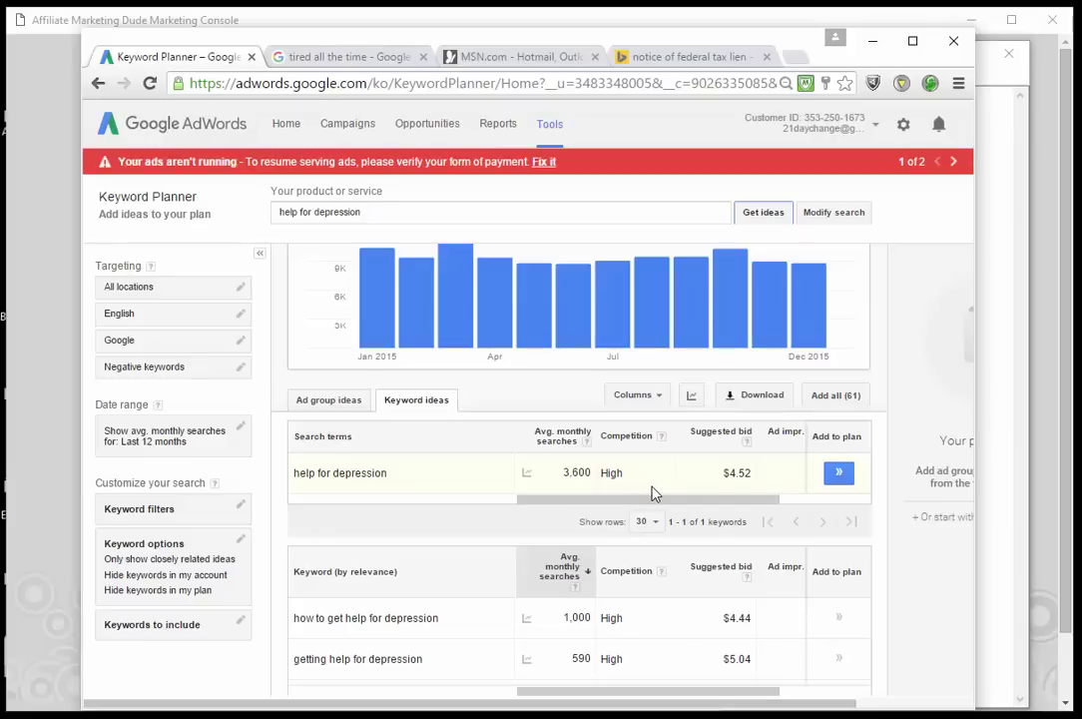
# Step: Delete the "Symptoms Strategy" heading and the surplus blank lines around it from the Notepad outline
pyautogui.click(972, 425)
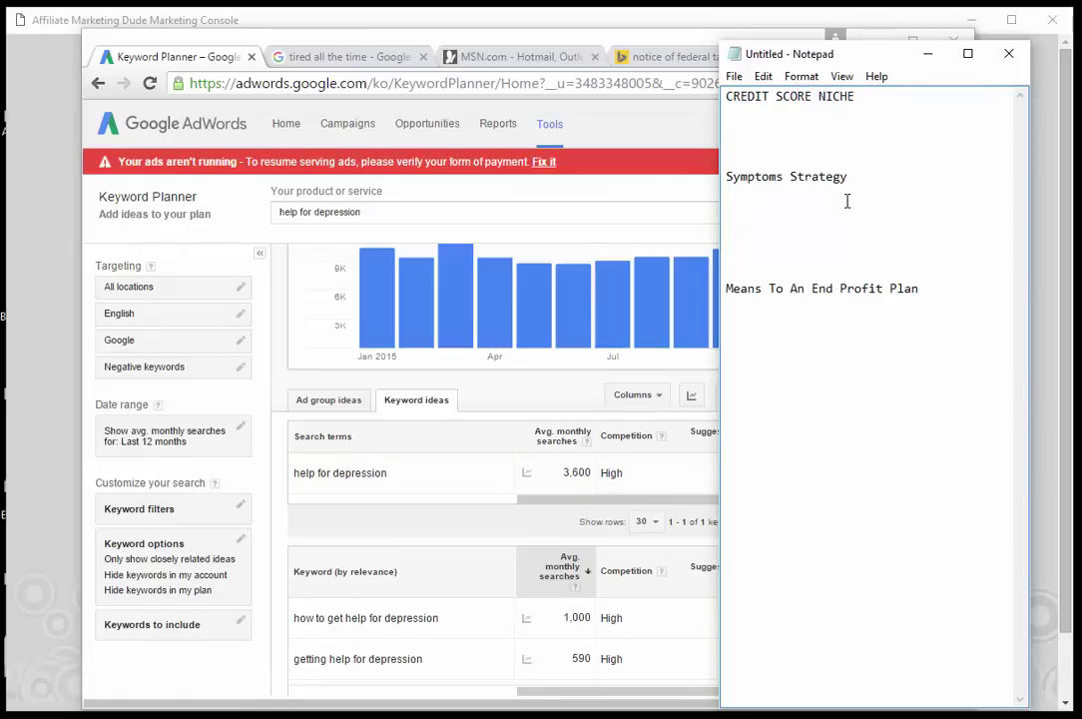
pyautogui.click(449, 499)
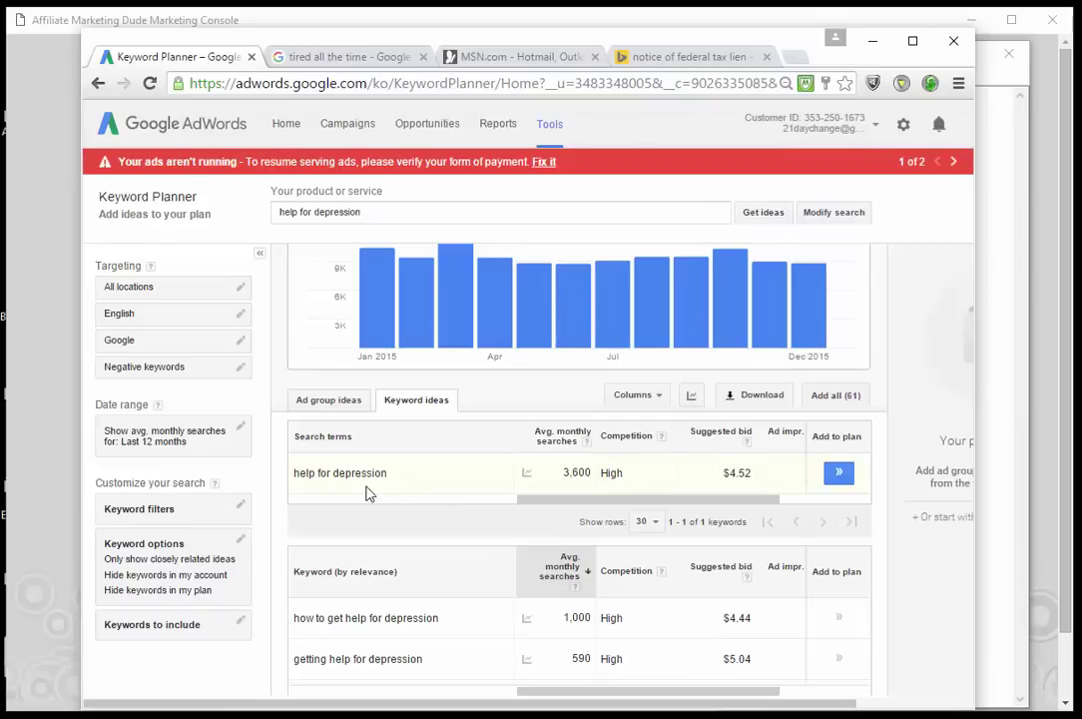
pyautogui.click(1001, 418)
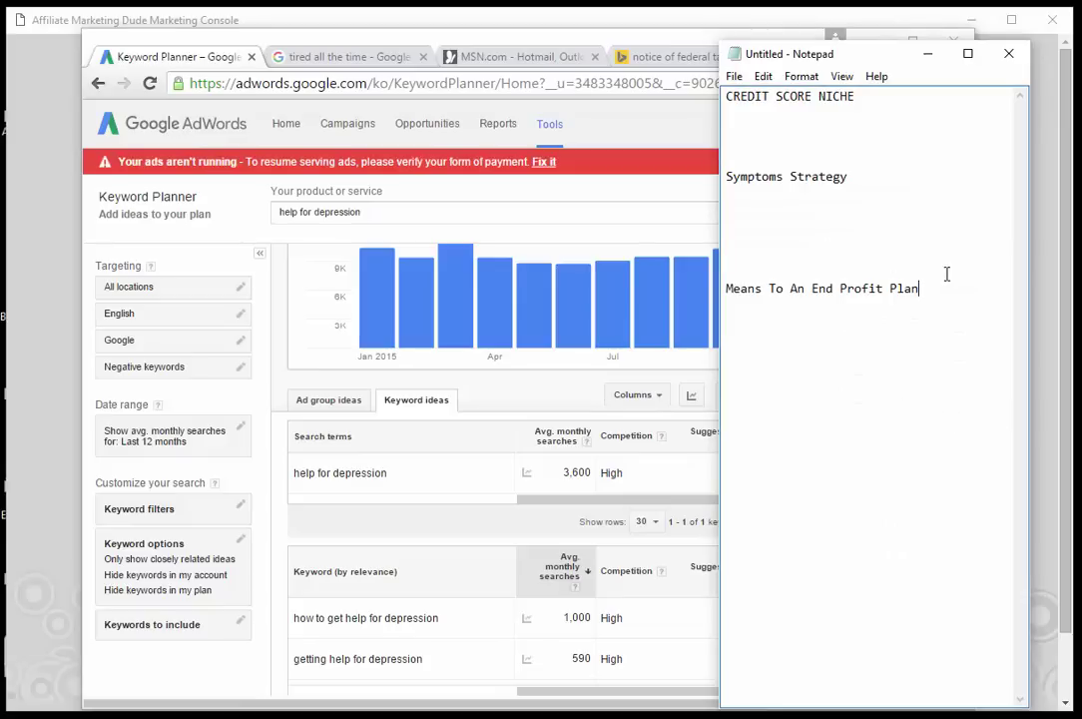
pyautogui.moveTo(727, 222); pyautogui.dragTo(725, 166)
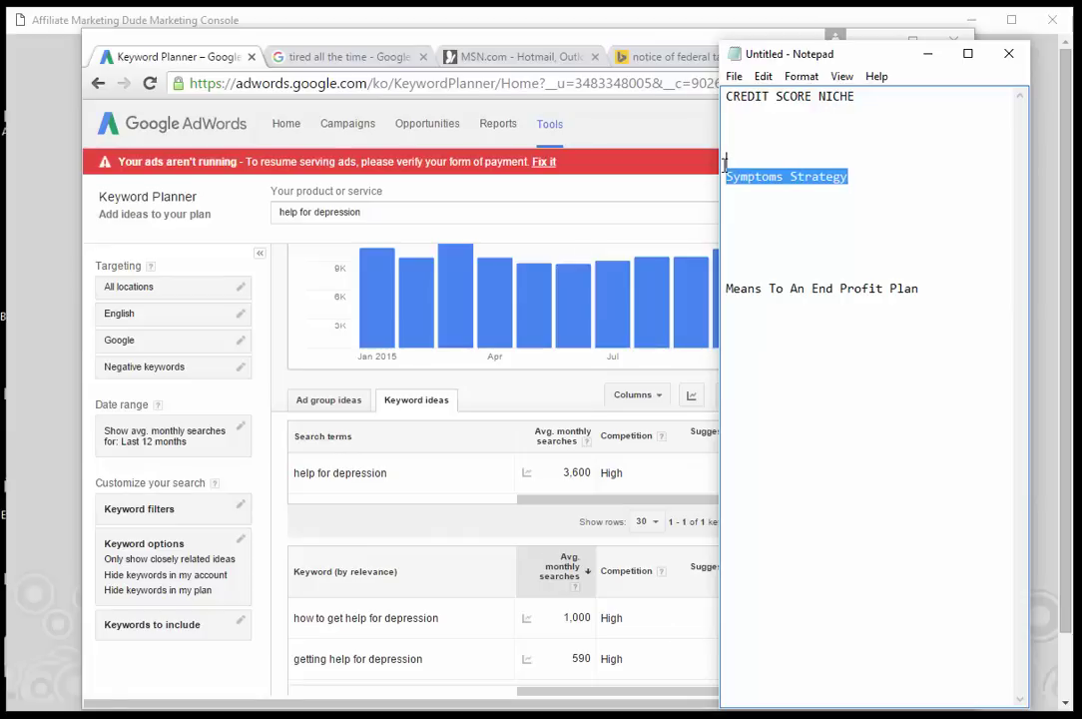
pyautogui.press('Delete')
pyautogui.press('BackSpace')
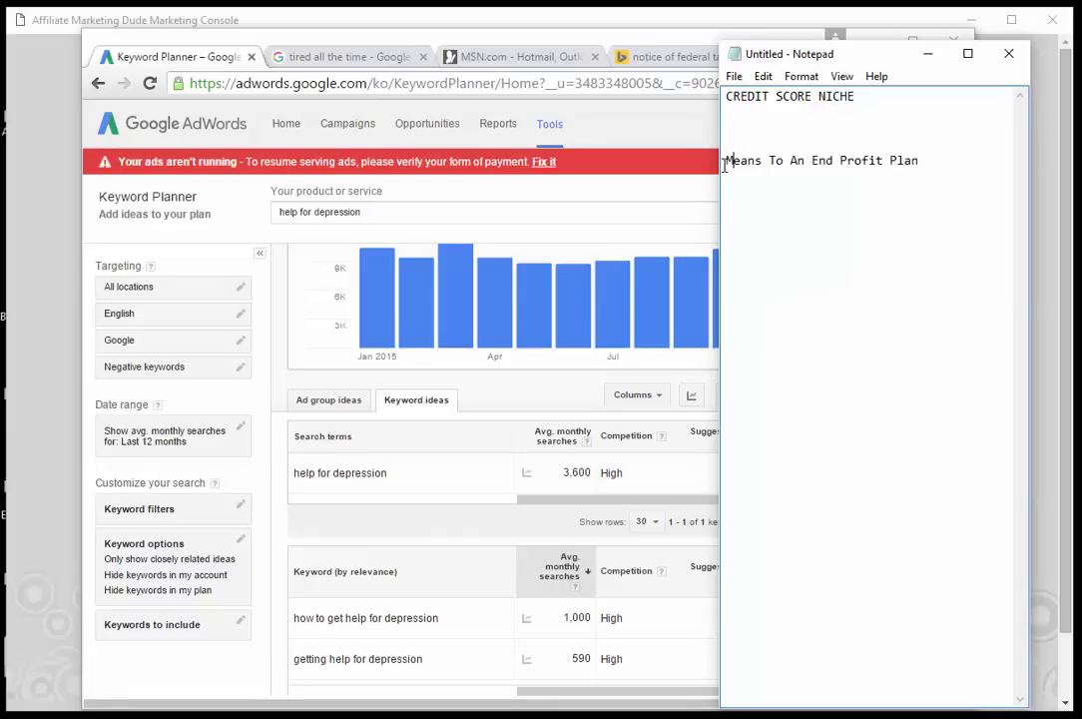
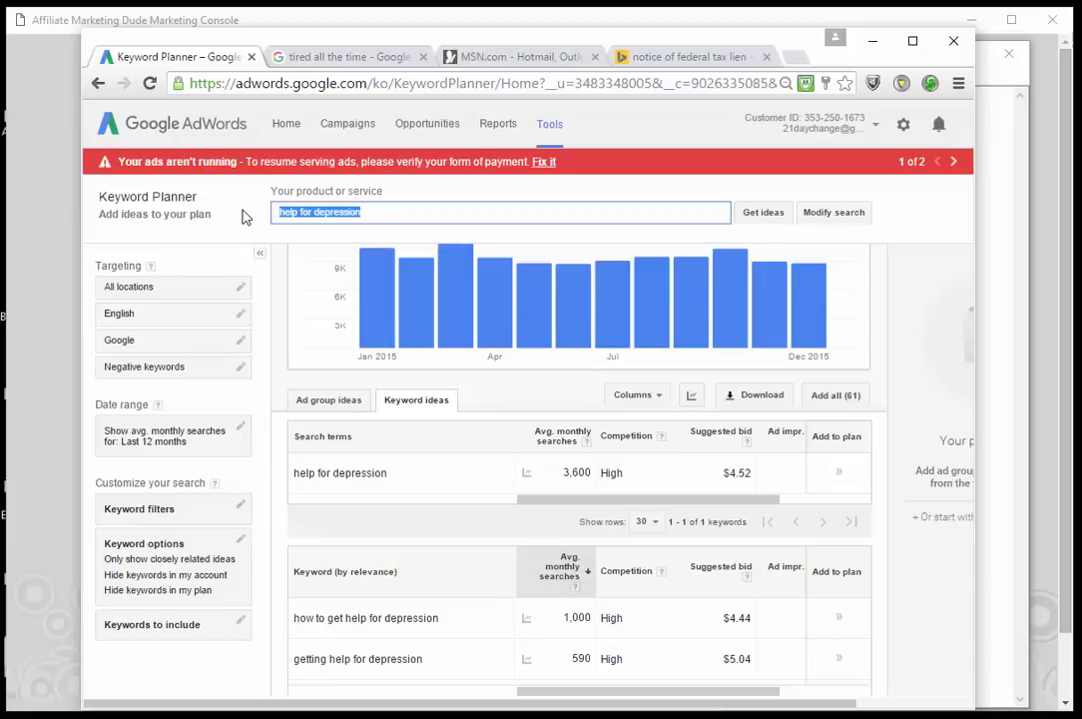
# Step: Return to the Keyword Planner, get ideas for "prepare for" and highlight the suggestion "how to prepare for an interview"
pyautogui.write('prepare for')
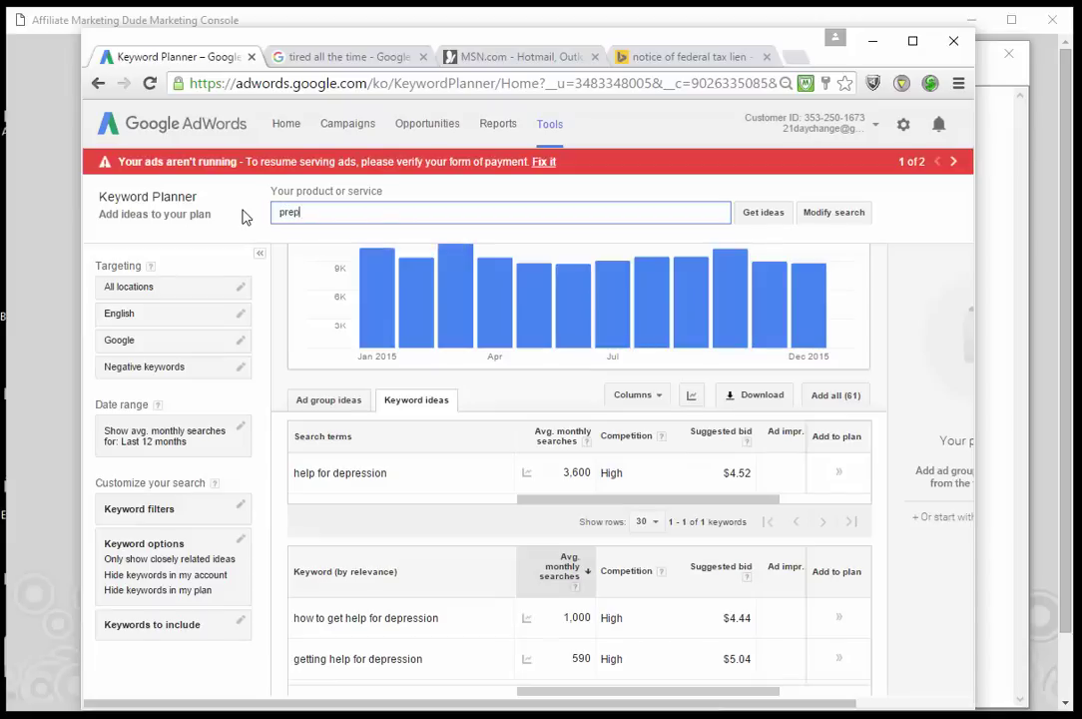
pyautogui.click(764, 212)
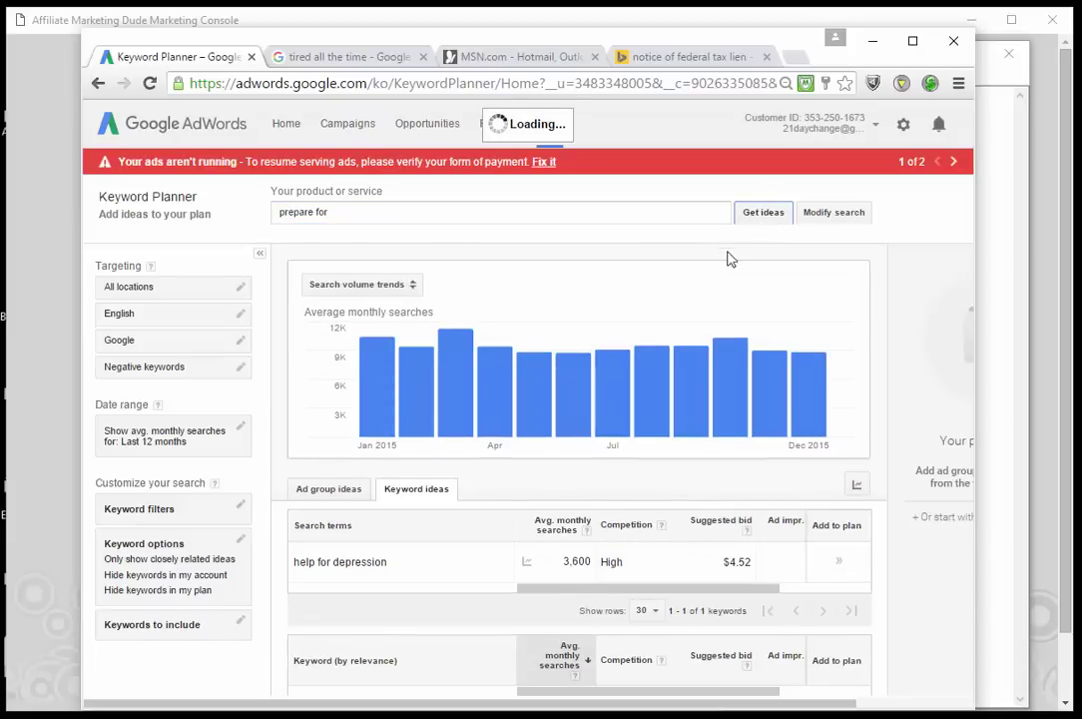
pyautogui.scroll(-2, 611, 570)
pyautogui.scroll(-2, 611, 570)
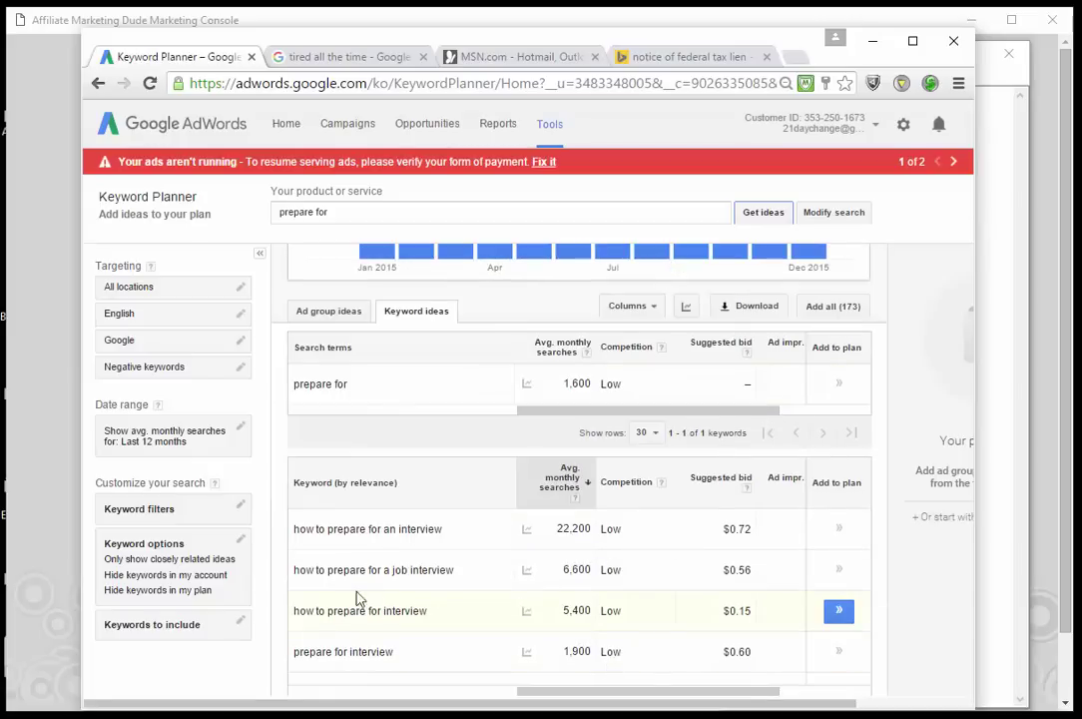
pyautogui.moveTo(478, 544); pyautogui.dragTo(291, 540)
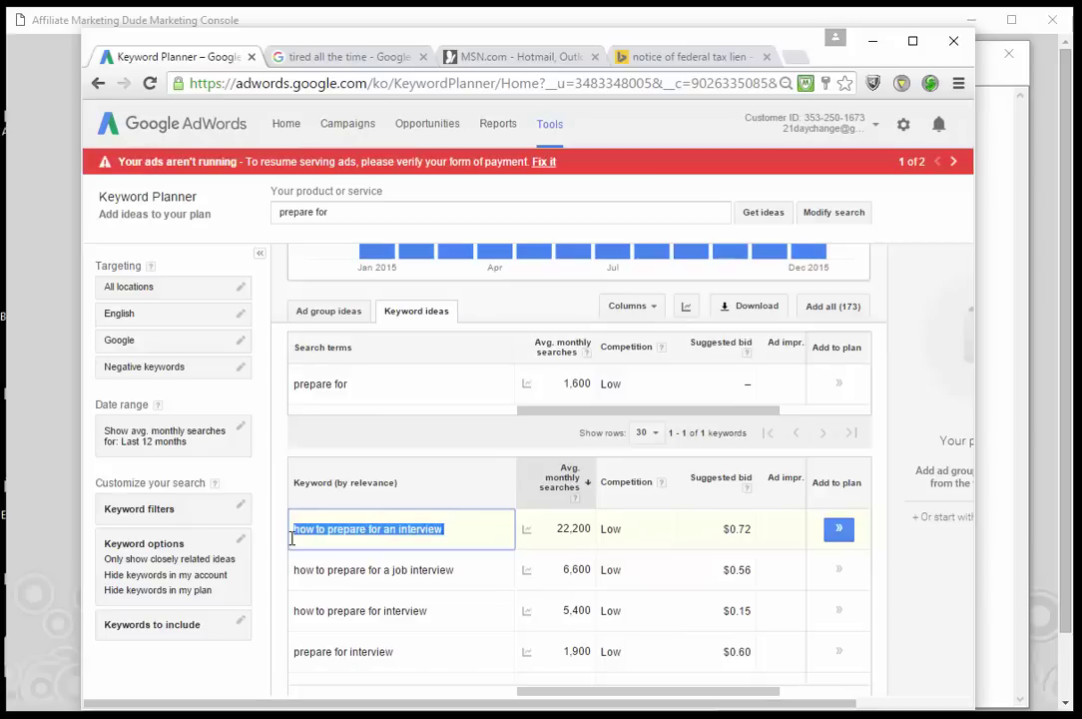
# Step: Highlight "how to prepare for college" and examine the search volumes and suggested bids of the remaining "prepare for" keywords
pyautogui.scroll(-2, 369, 549)
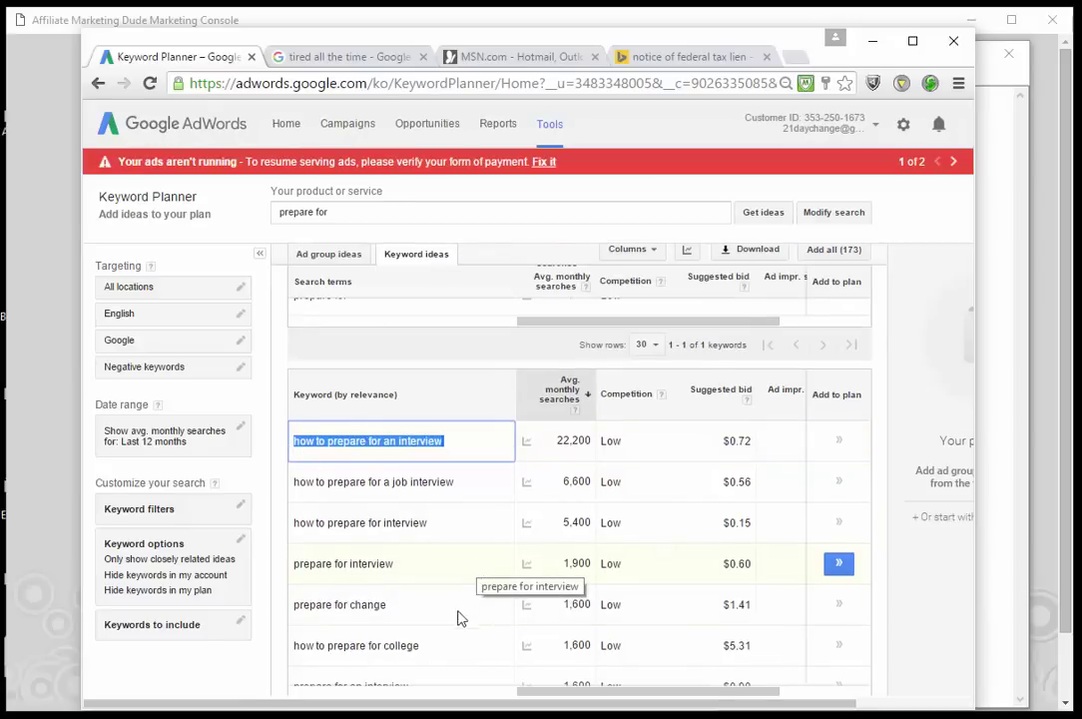
pyautogui.click(420, 655)
pyautogui.moveTo(420, 655); pyautogui.dragTo(301, 645)
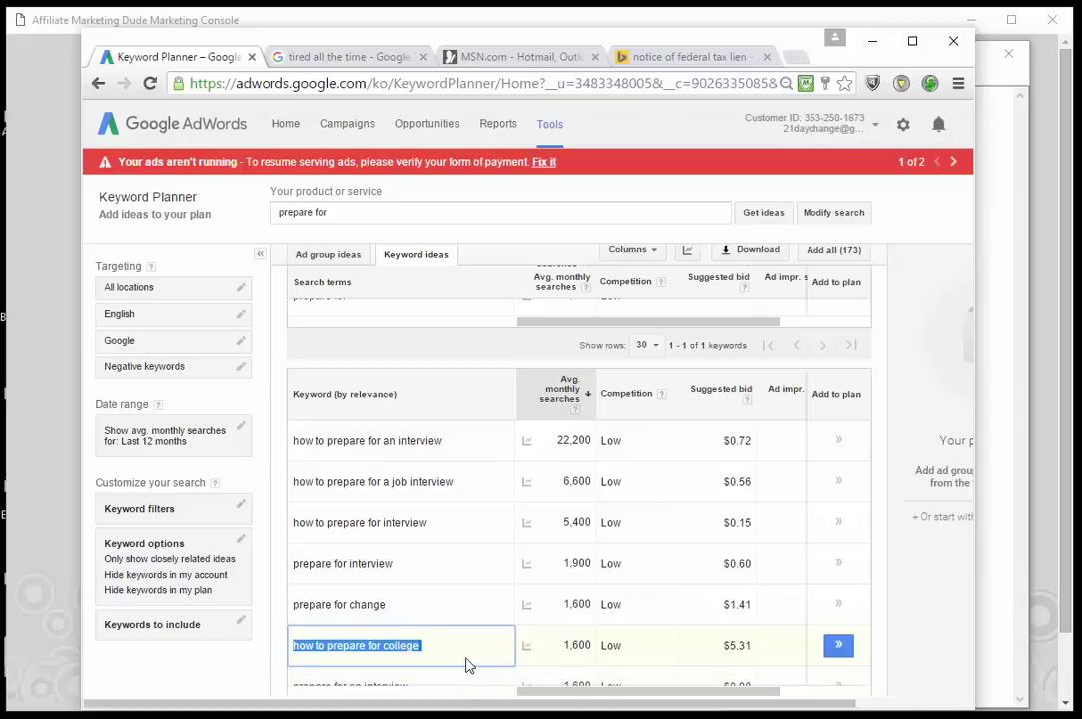
pyautogui.scroll(-1, 466, 667)
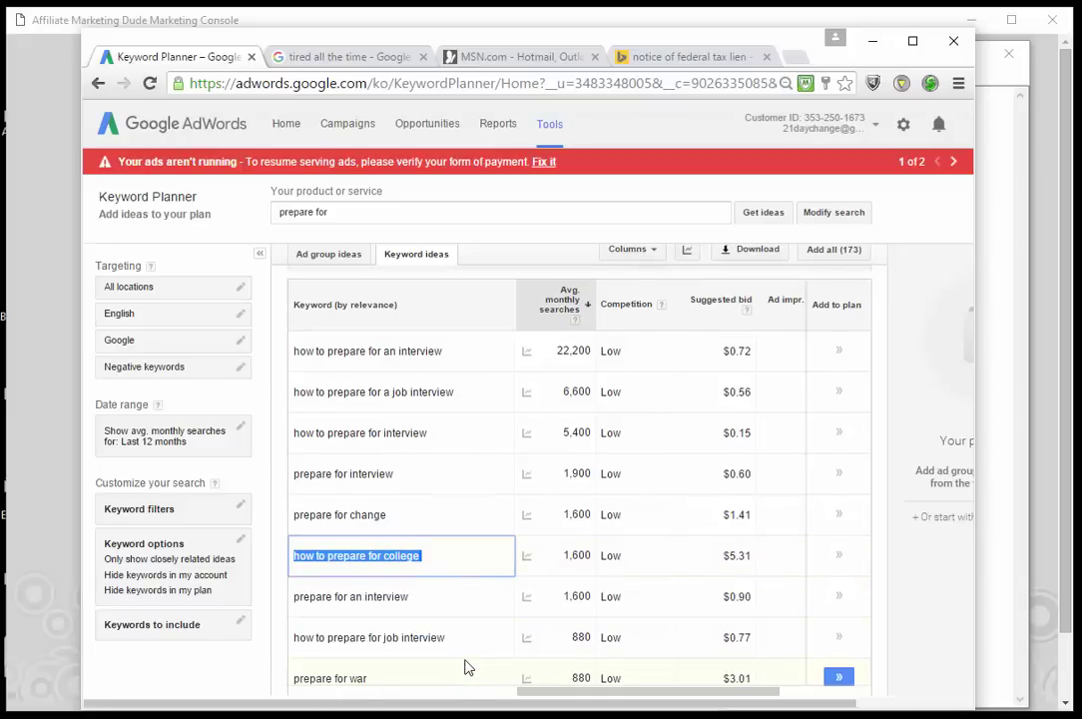
pyautogui.scroll(-2, 465, 667)
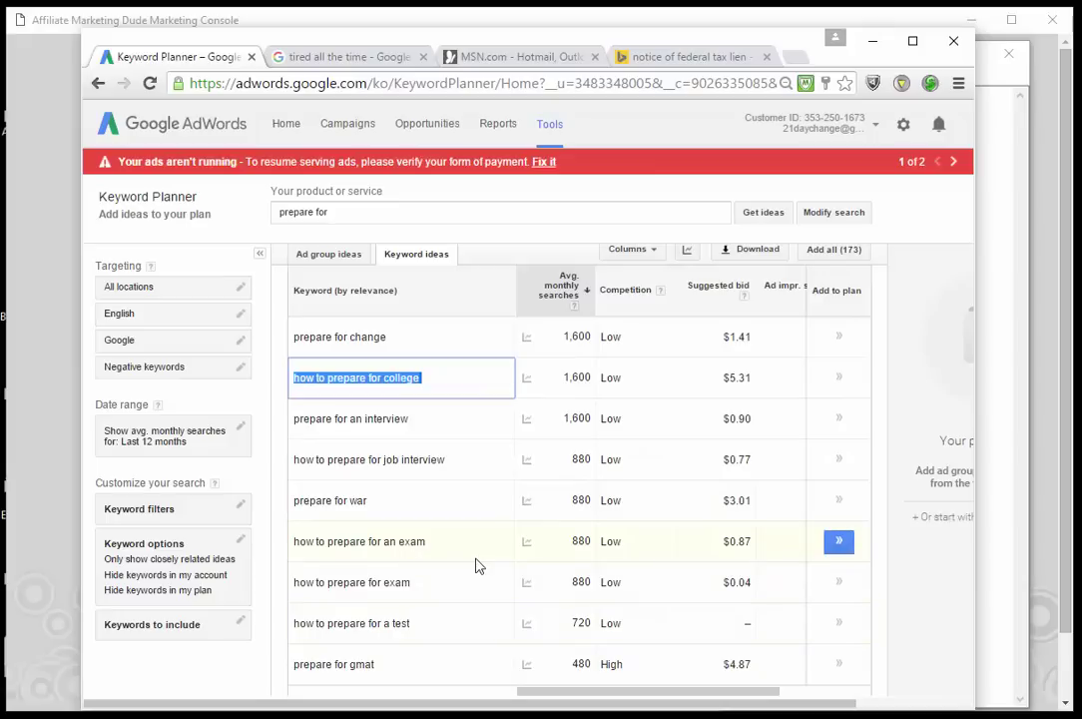
pyautogui.scroll(-1, 452, 657)
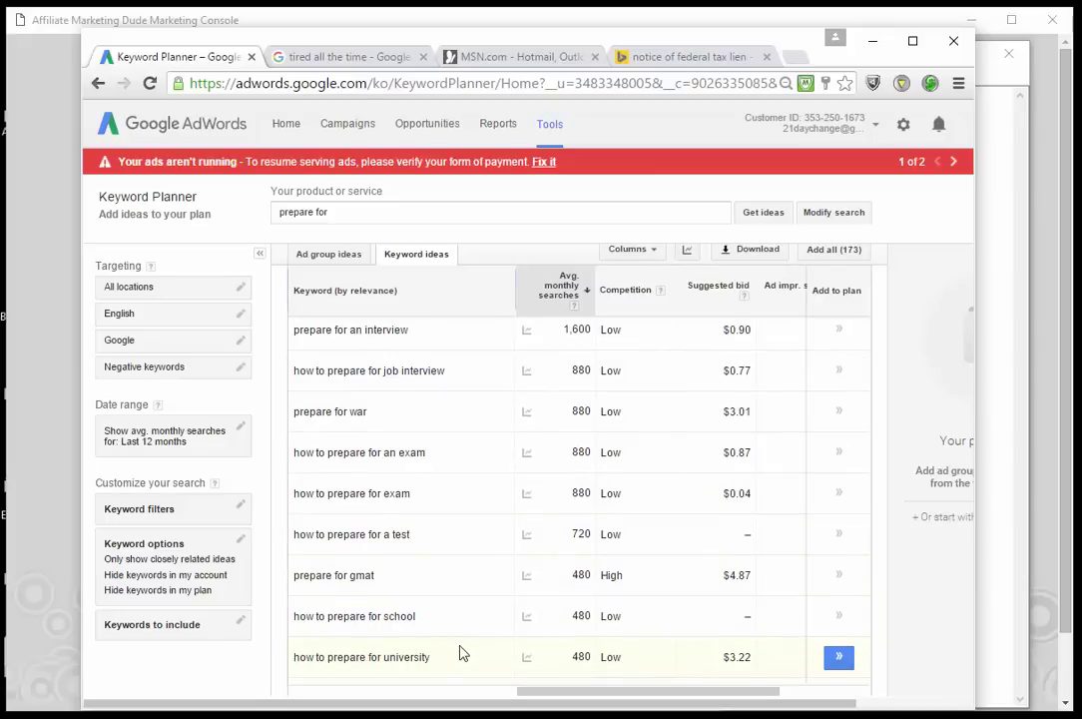
pyautogui.scroll(-1, 460, 659)
pyautogui.scroll(-2, 457, 629)
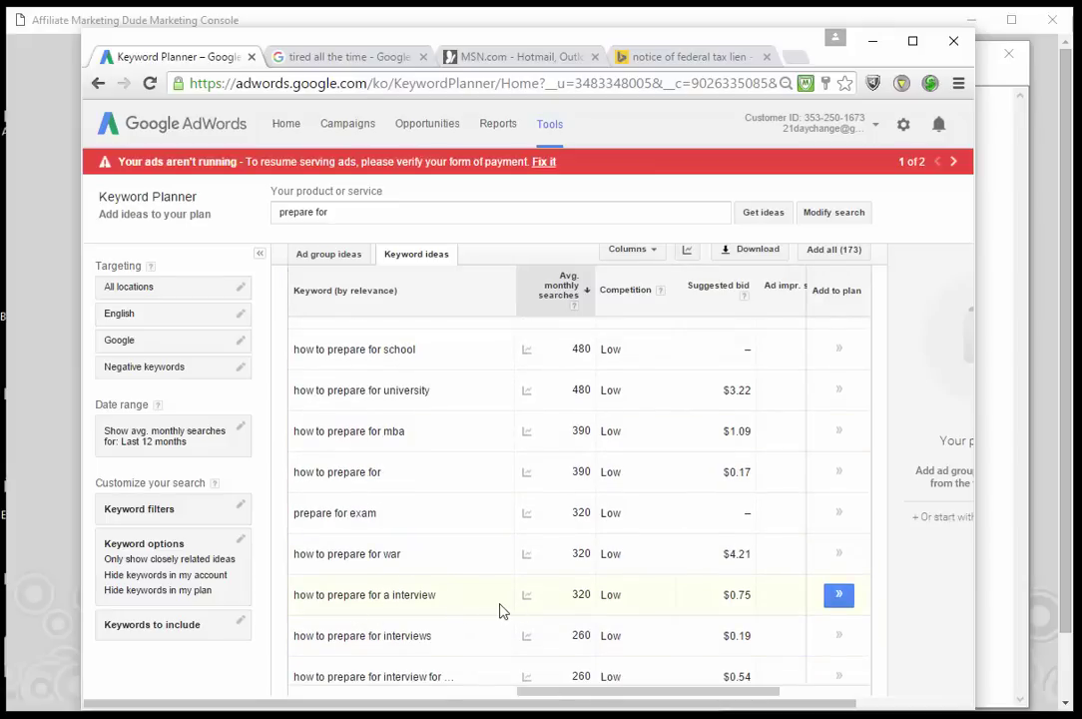
pyautogui.scroll(-2, 519, 617)
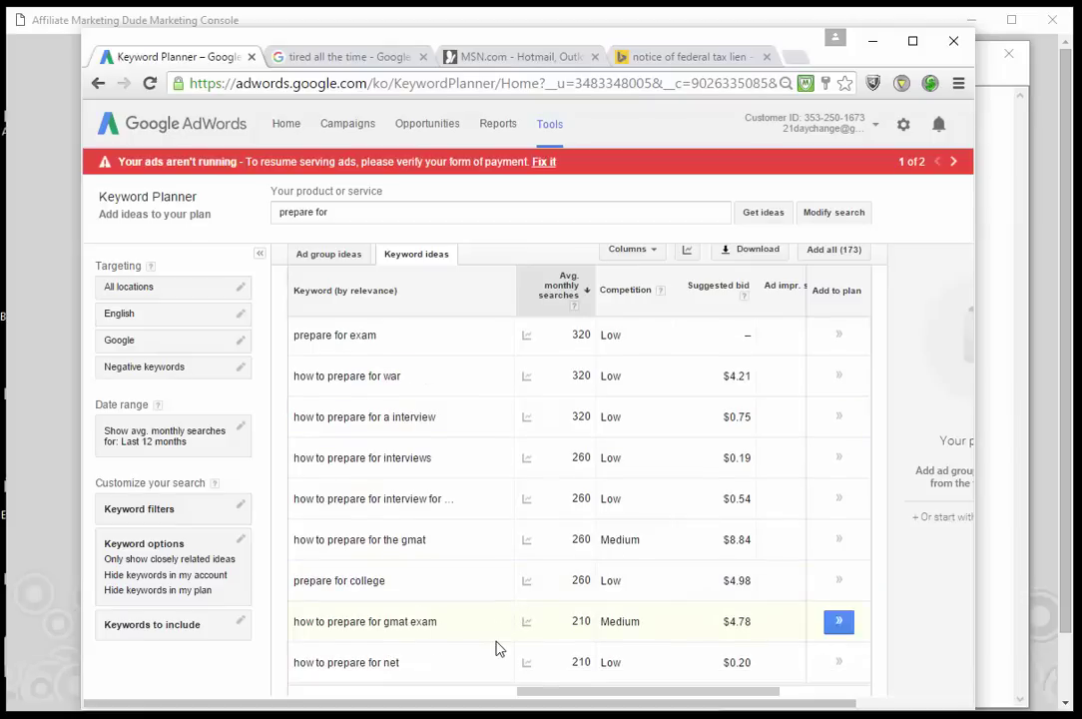
pyautogui.scroll(-2, 507, 601)
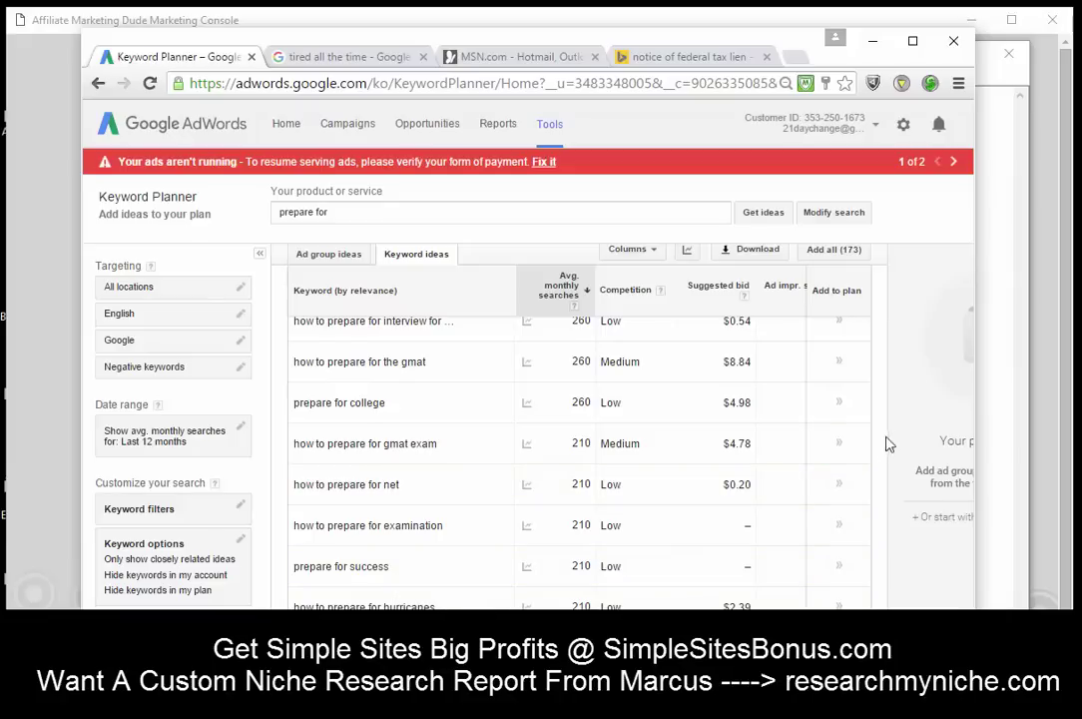
# Step: Get Keyword Planner ideas for "before", look over the suggestions and highlight "pearls before swine"
pyautogui.scroll(10, 883, 450)
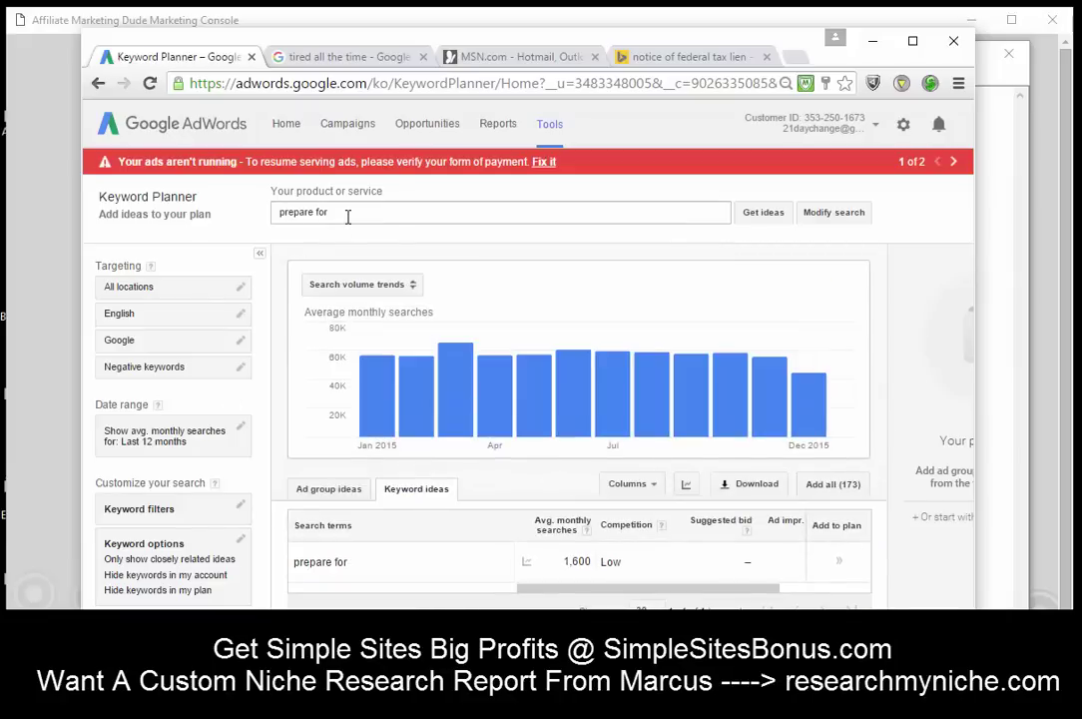
pyautogui.tripleClick(322, 211)
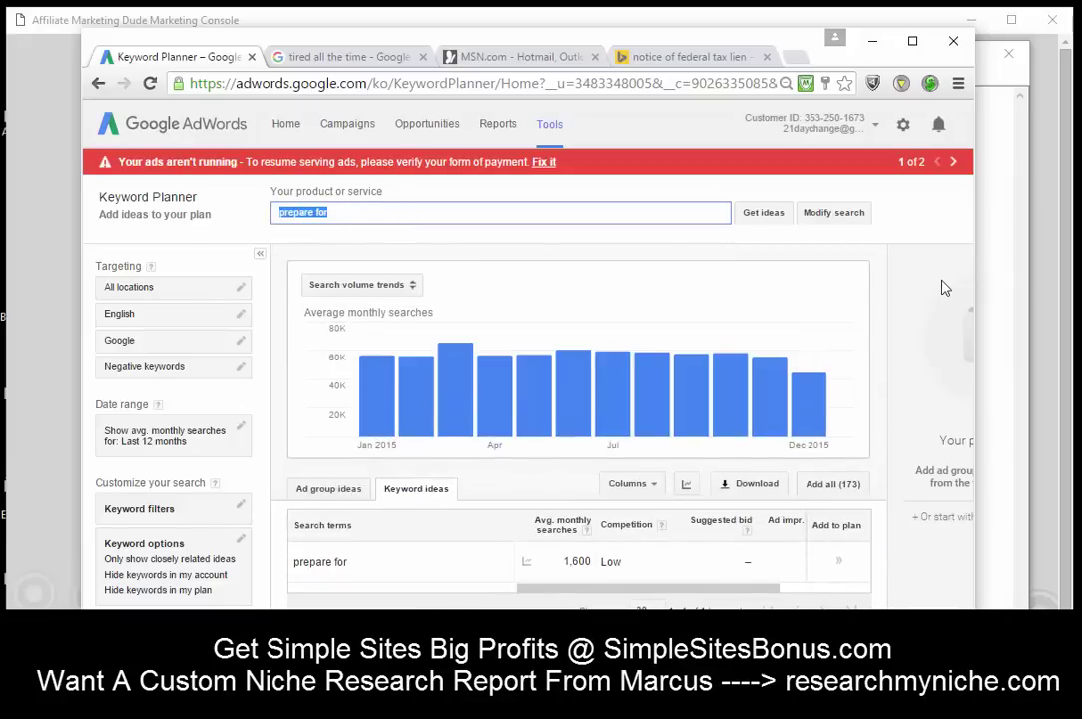
pyautogui.write('before')
pyautogui.click(764, 211)
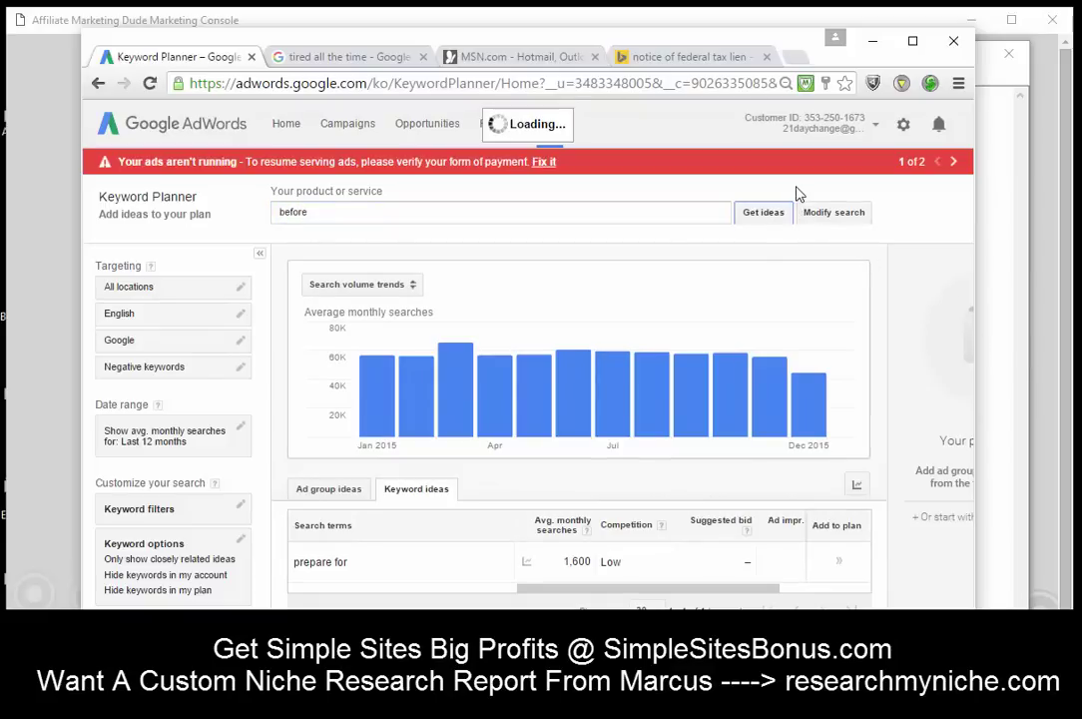
pyautogui.scroll(-2, 599, 434)
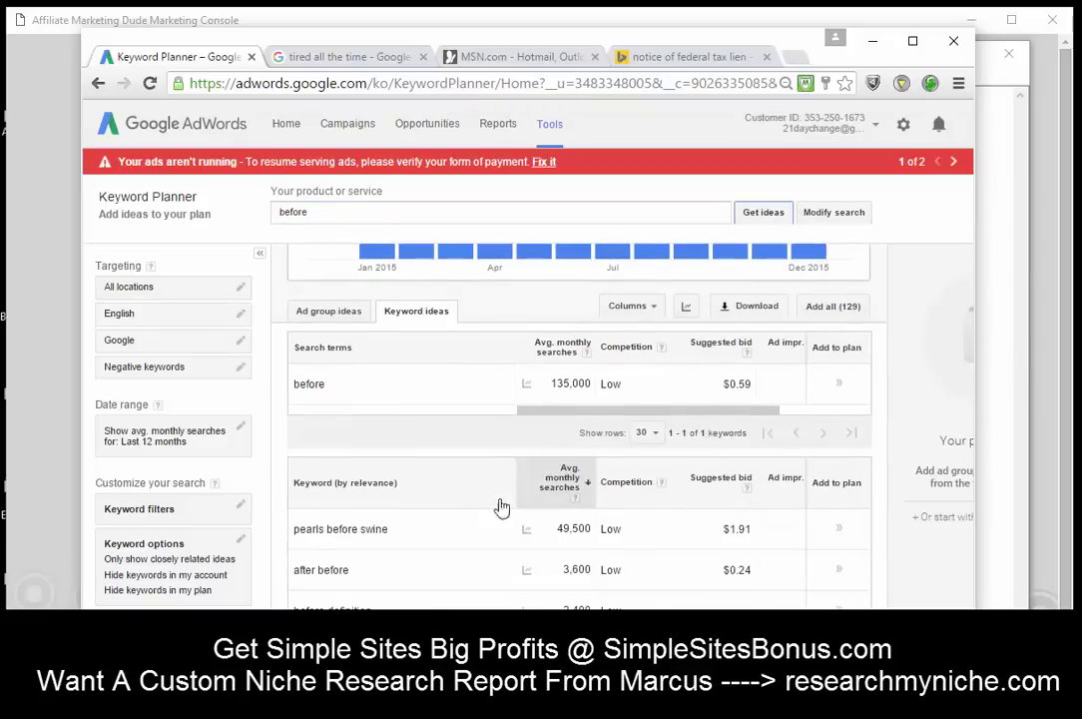
pyautogui.scroll(-2, 465, 547)
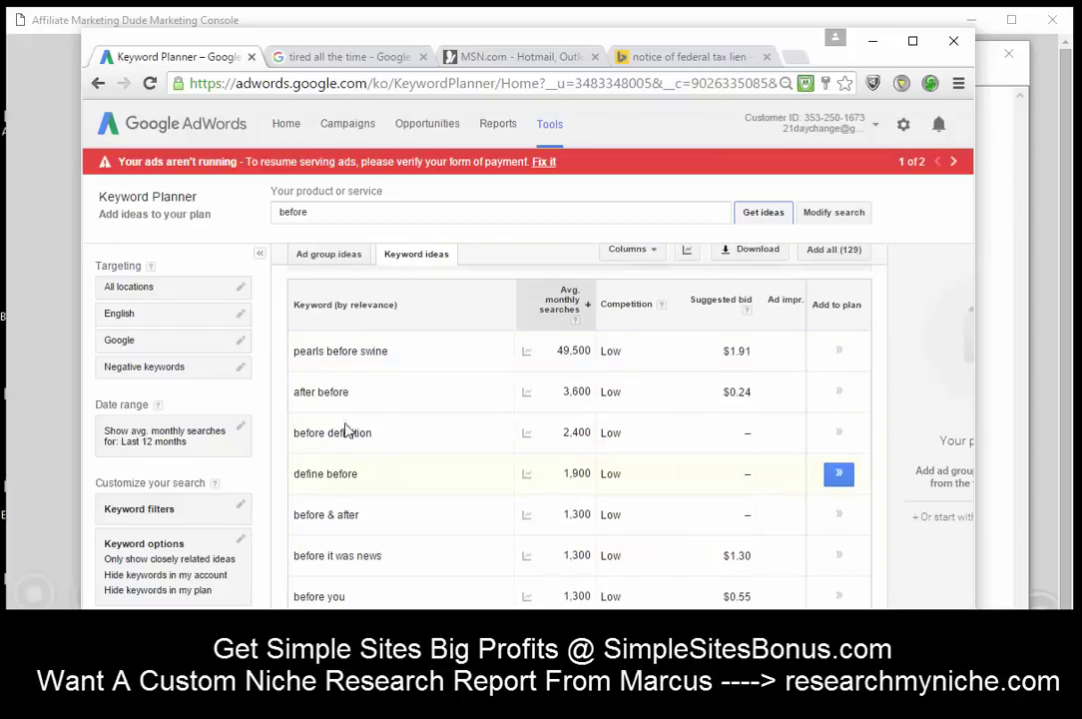
pyautogui.moveTo(457, 354); pyautogui.dragTo(293, 351)
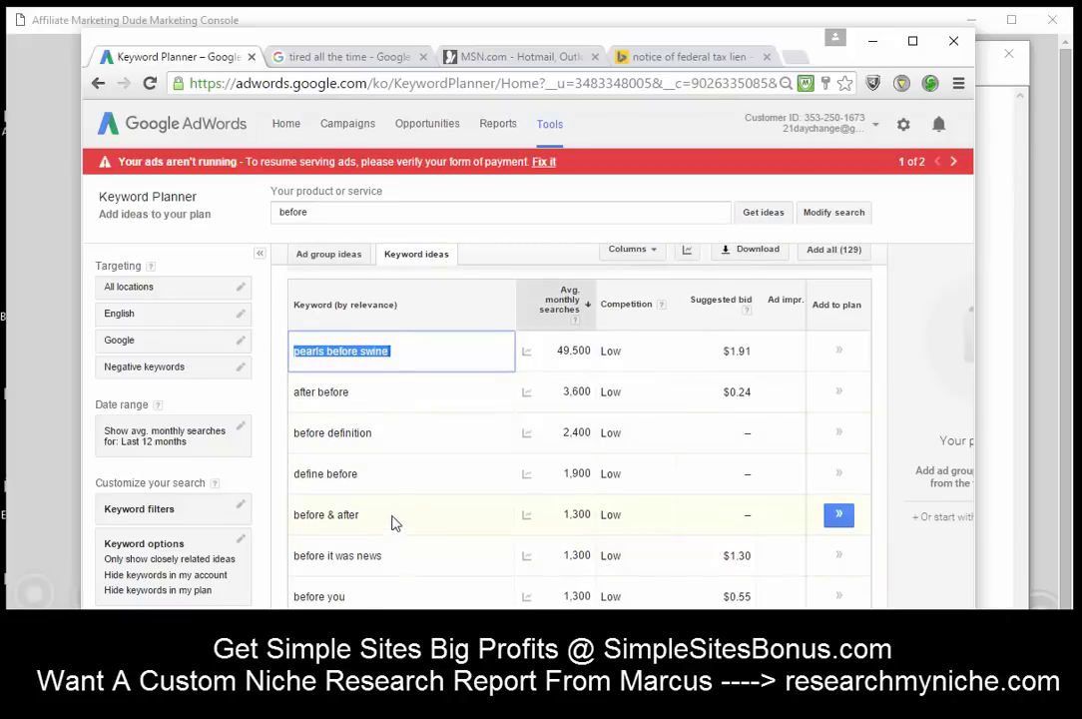
# Step: Examine the search volumes and suggested bids of the remaining "before" keyword suggestions
pyautogui.scroll(-1, 393, 522)
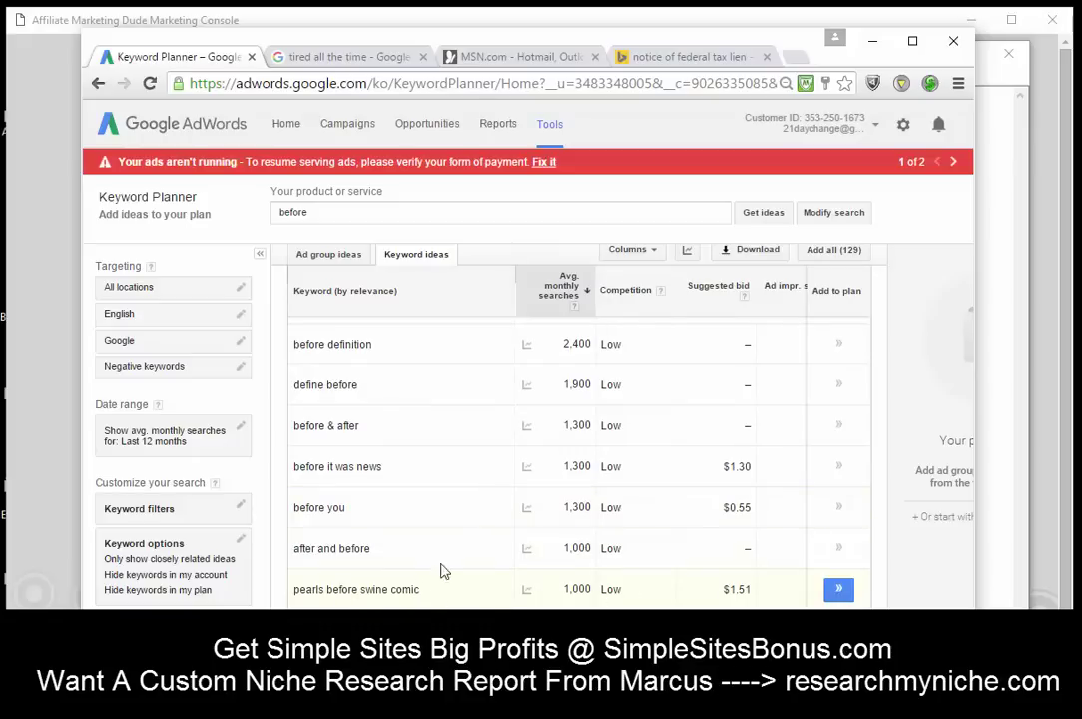
pyautogui.scroll(-2, 425, 563)
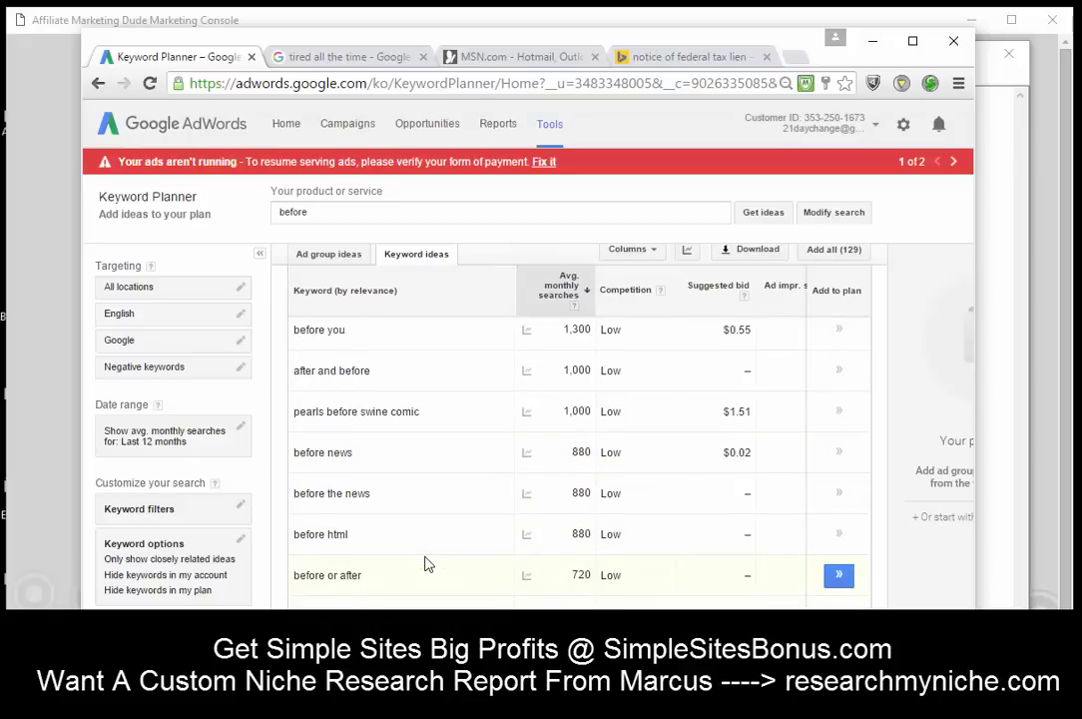
pyautogui.scroll(-5, 425, 563)
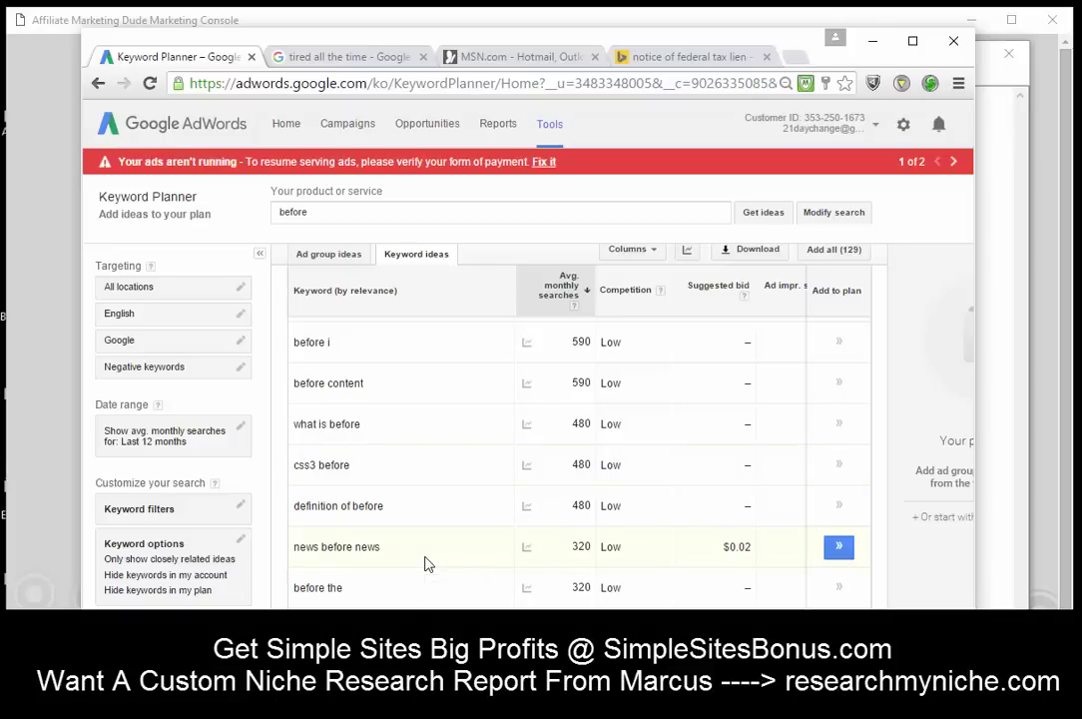
pyautogui.scroll(-1, 425, 564)
pyautogui.scroll(10, 428, 564)
# Step: Get Keyword Planner ideas for "before divorce"
pyautogui.click(334, 211)
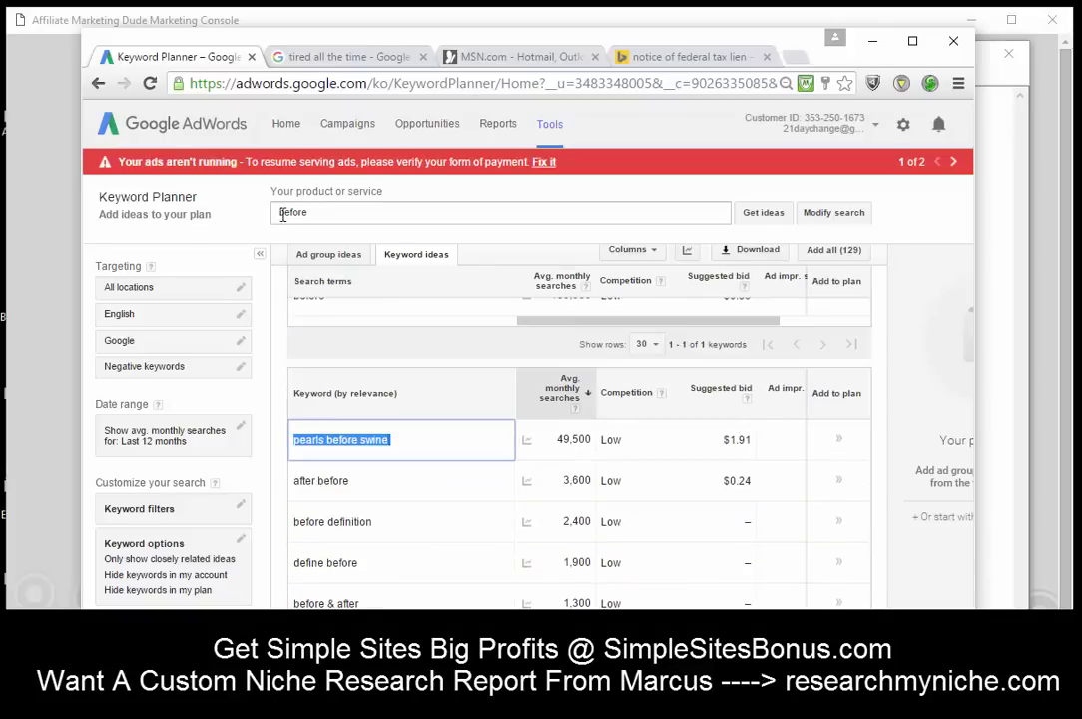
pyautogui.hotkey('alt', 'Tab')
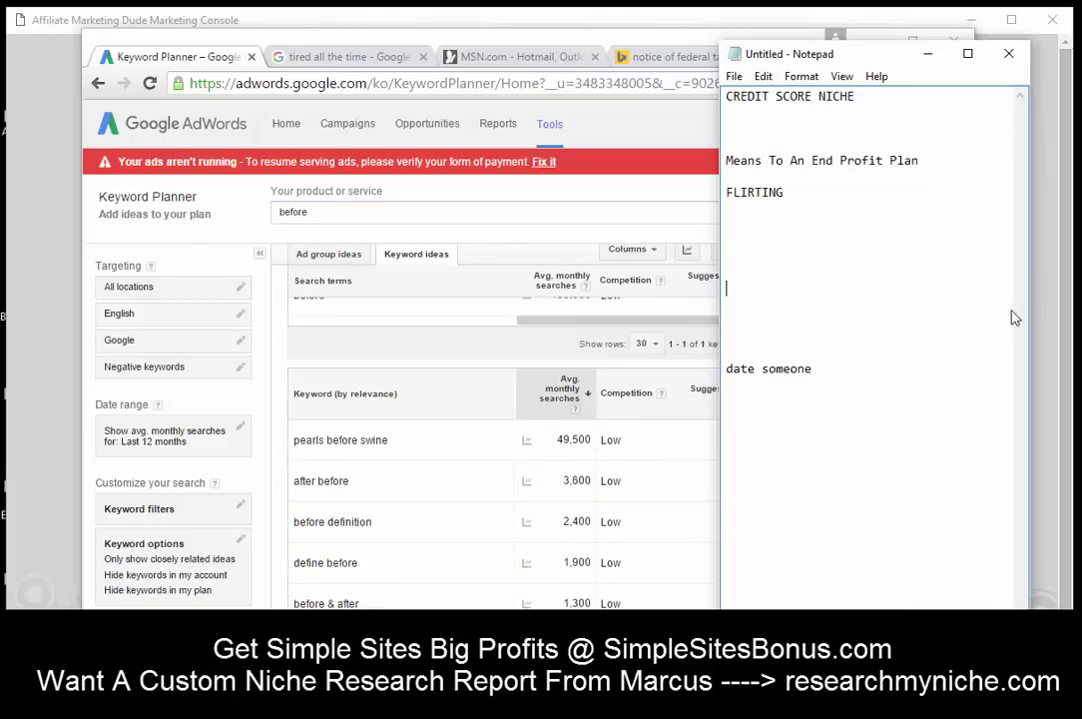
pyautogui.click(425, 266)
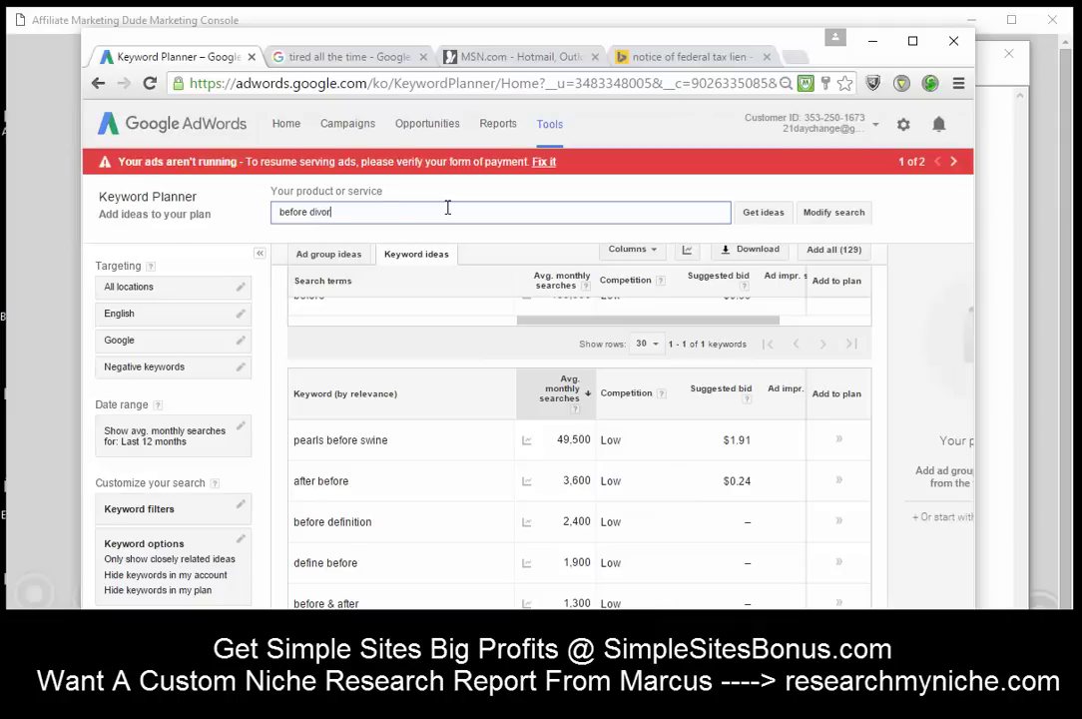
pyautogui.click(764, 212)
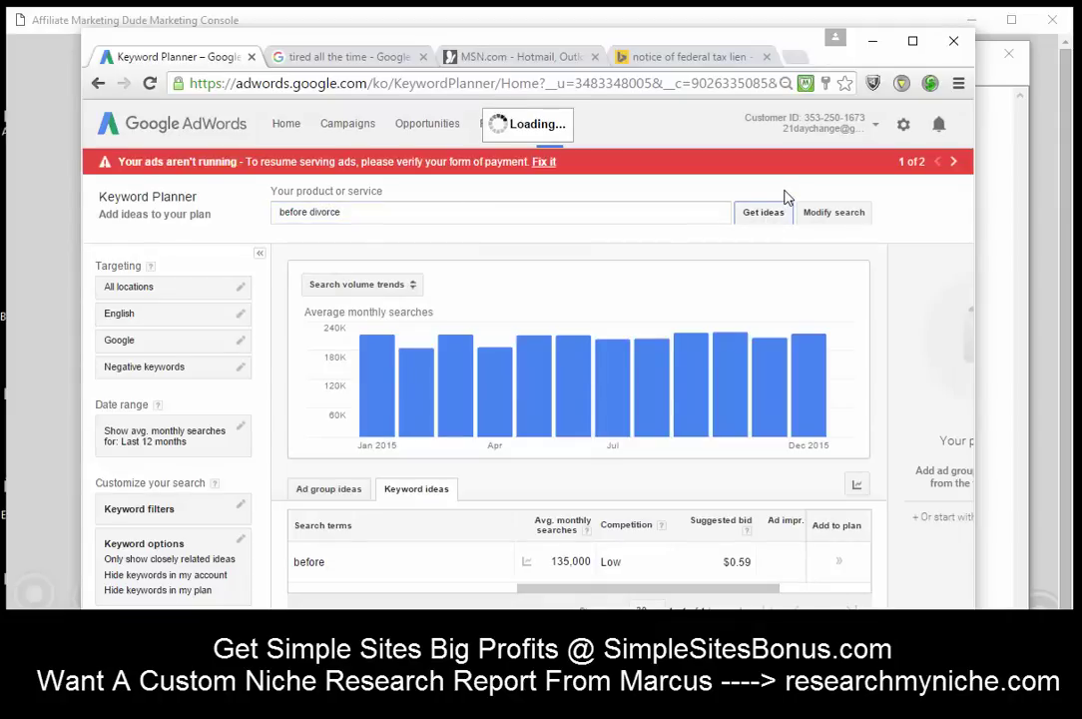
# Step: Highlight "date someone" in the Notepad outline, then return to the Keyword Planner and look over the "before divorce" suggestions and their bids
pyautogui.hotkey('alt', 'Tab')
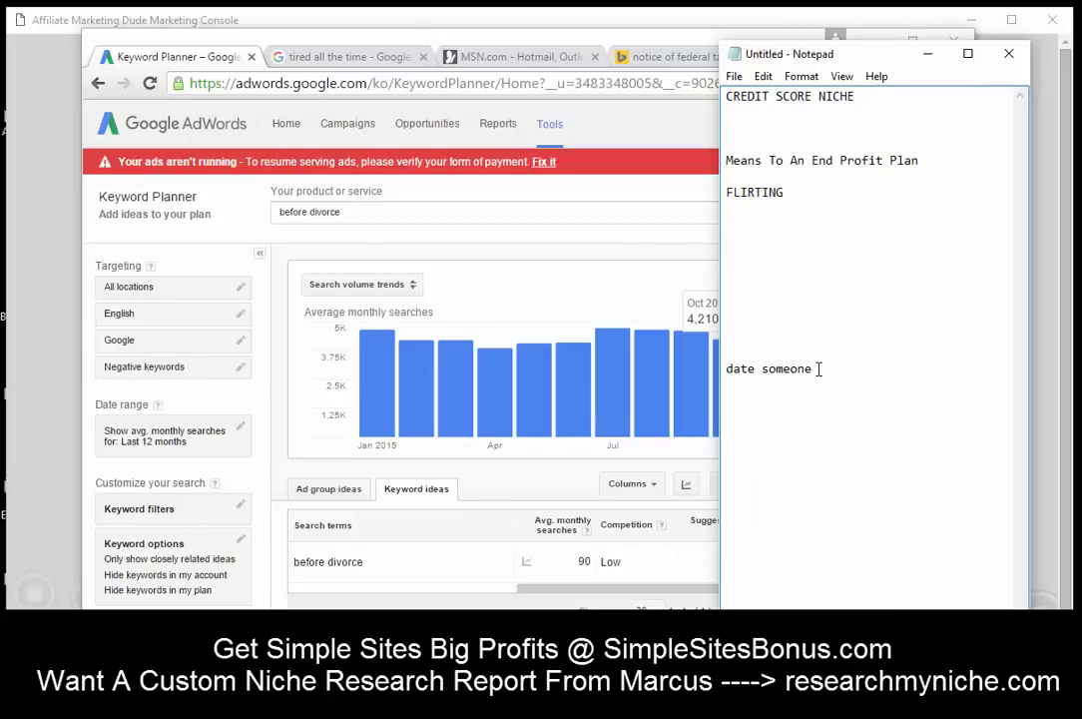
pyautogui.moveTo(819, 369); pyautogui.dragTo(726, 369)
pyautogui.click(650, 214)
pyautogui.scroll(-2, 696, 431)
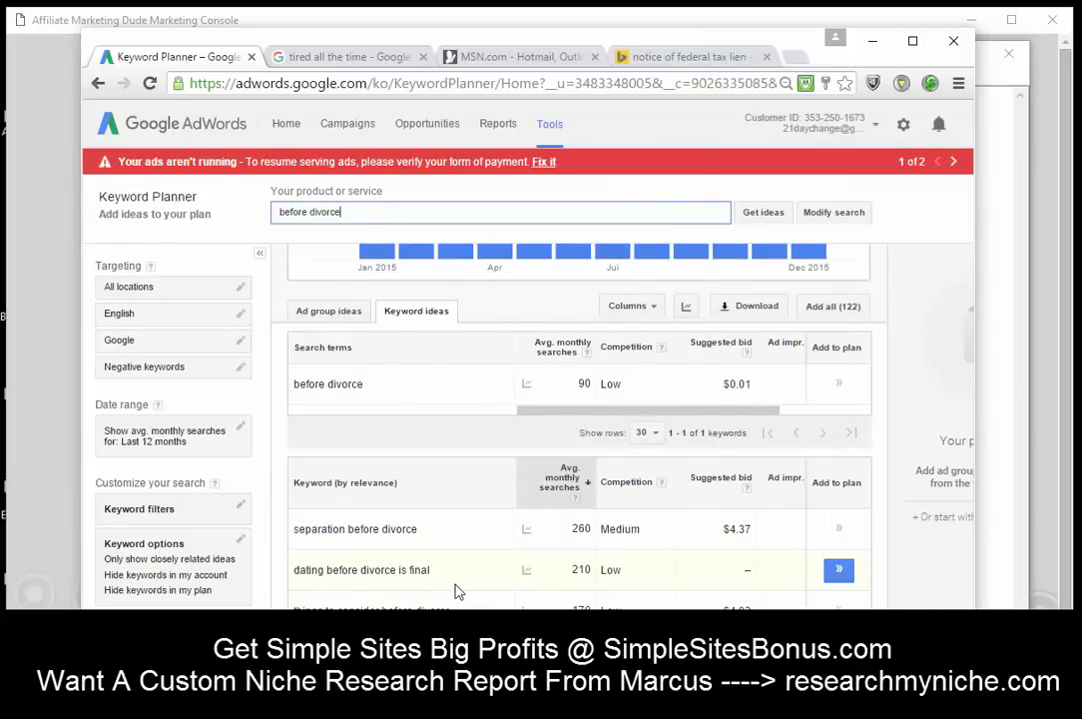
pyautogui.scroll(-2, 579, 519)
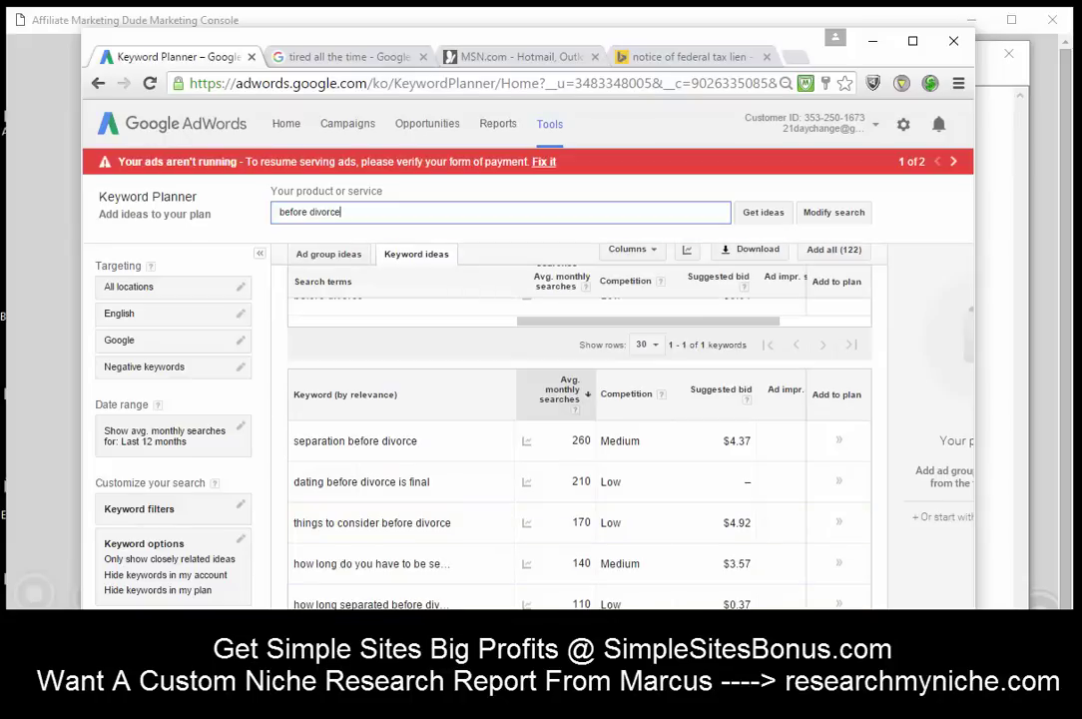
pyautogui.scroll(-2, 579, 519)
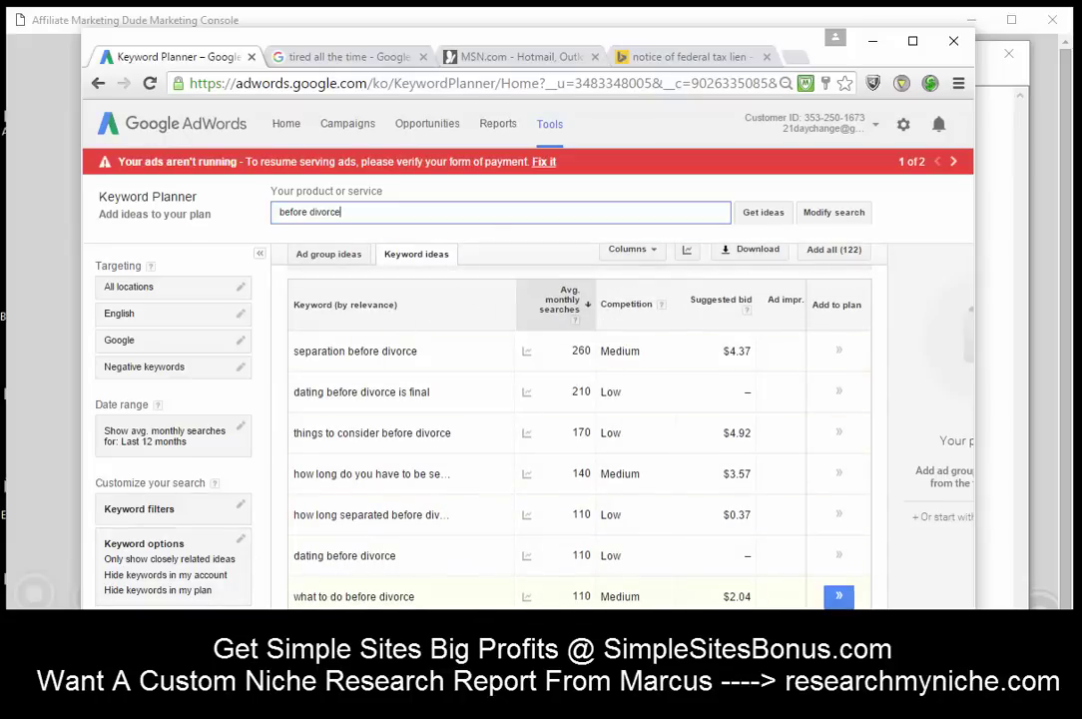
pyautogui.scroll(5, 337, 589)
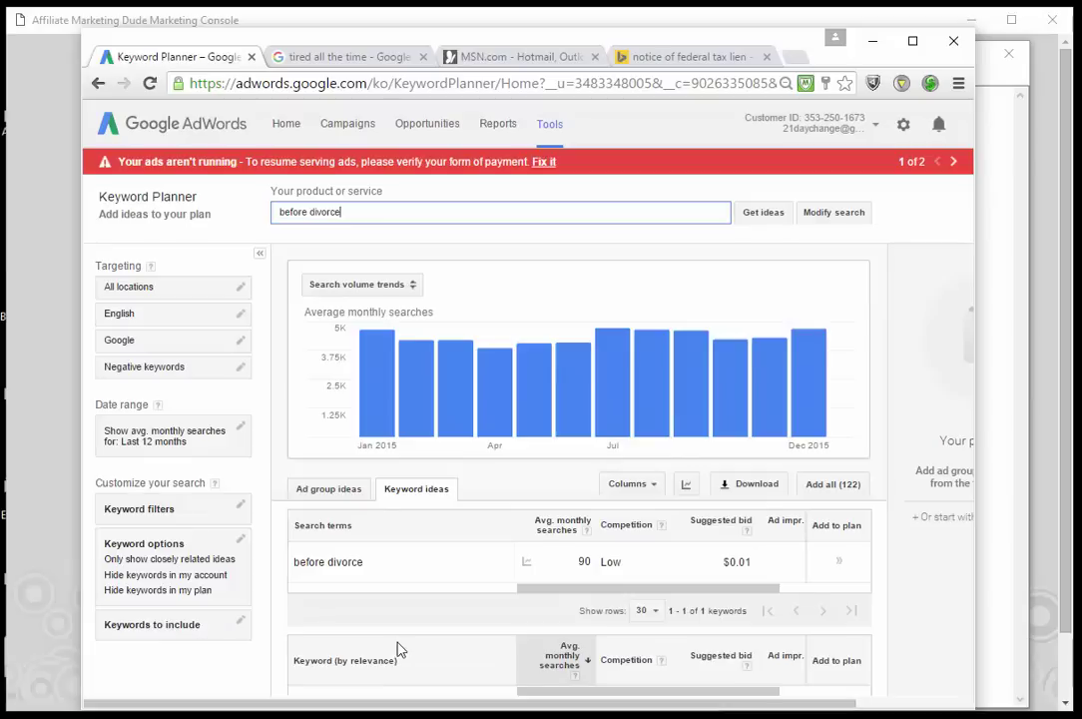
pyautogui.doubleClick(739, 562)
# Step: Get Keyword Planner ideas for "divorce attorney" and check the keyword's search volume and suggested bid
pyautogui.moveTo(341, 212); pyautogui.dragTo(127, 214)
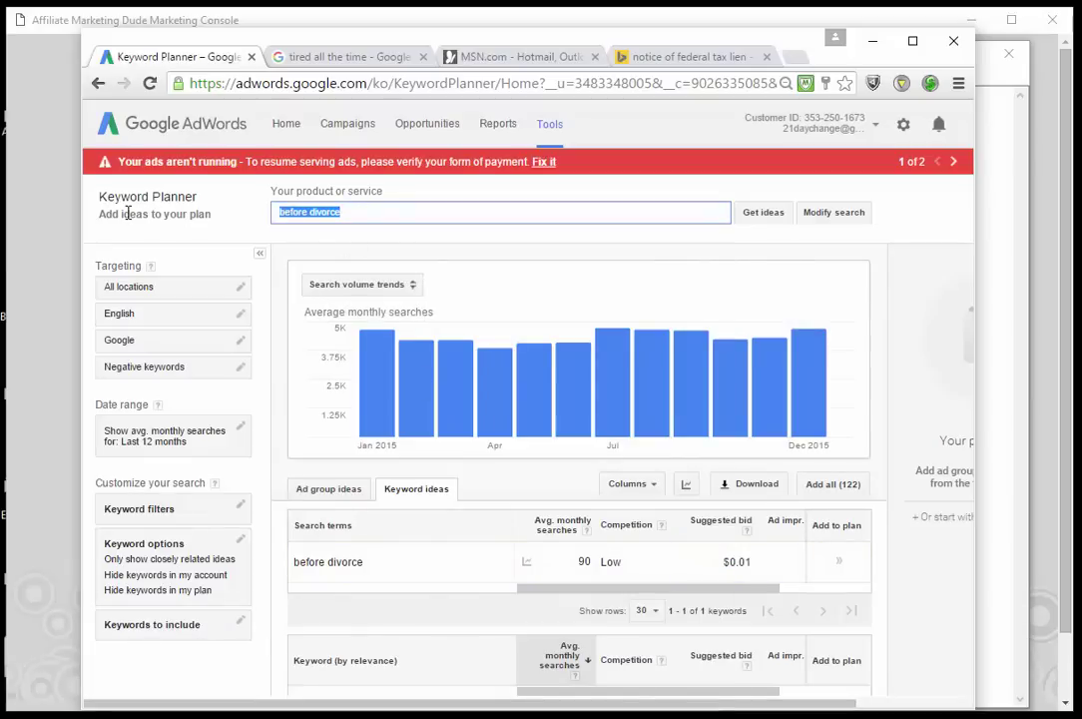
pyautogui.write('div')
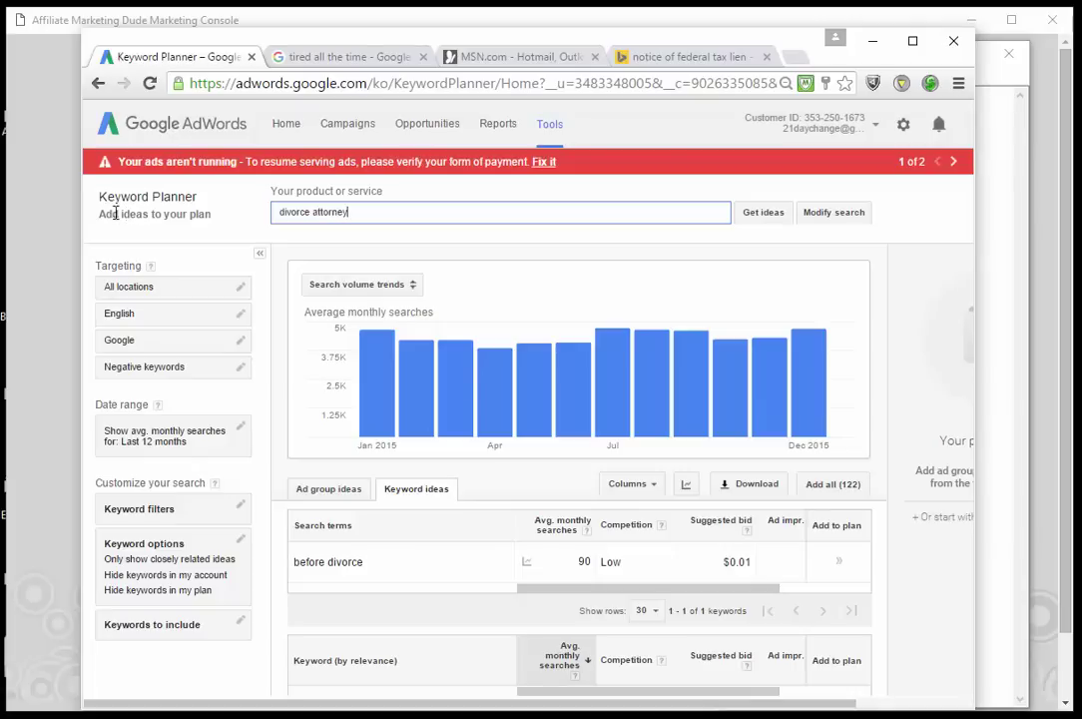
pyautogui.click(751, 211)
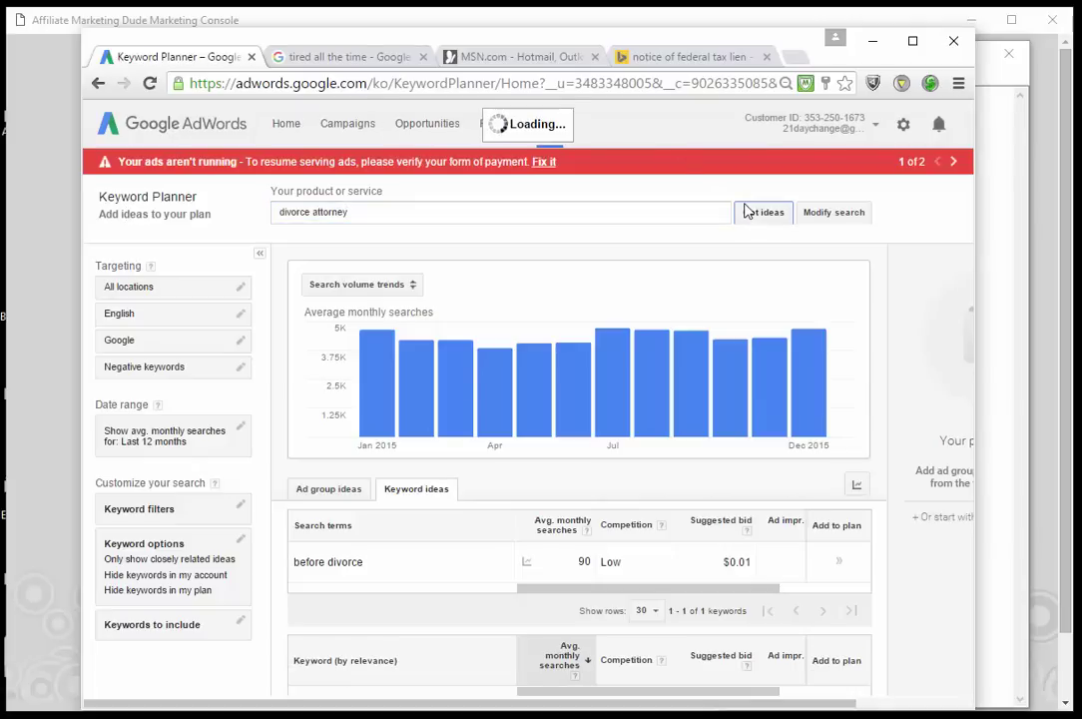
pyautogui.scroll(-1, 769, 381)
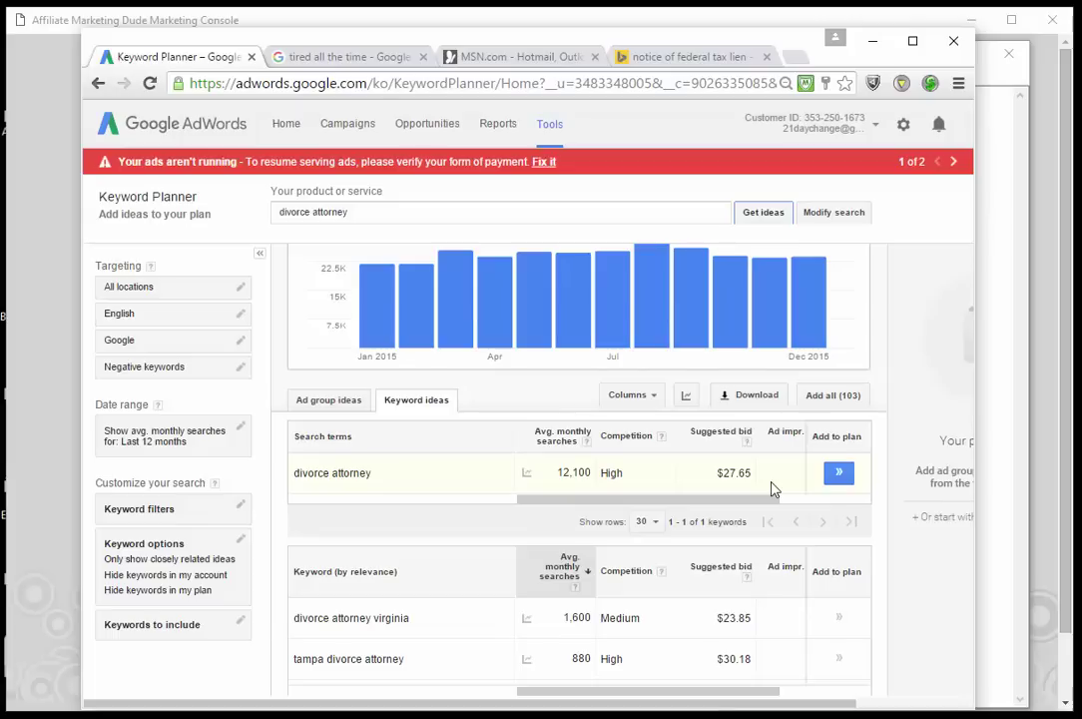
pyautogui.scroll(1, 770, 489)
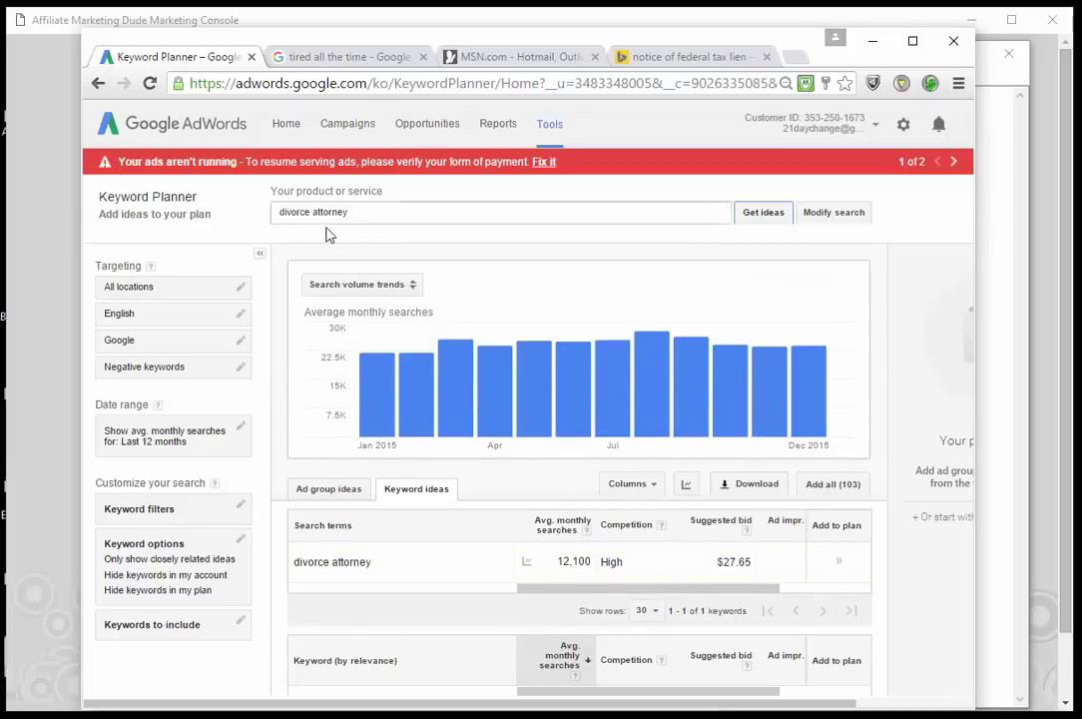
# Step: Get Keyword Planner ideas for "before bankruptcy" and examine the suggestions' search volumes, competition and suggested bids
pyautogui.moveTo(348, 220); pyautogui.dragTo(220, 219)
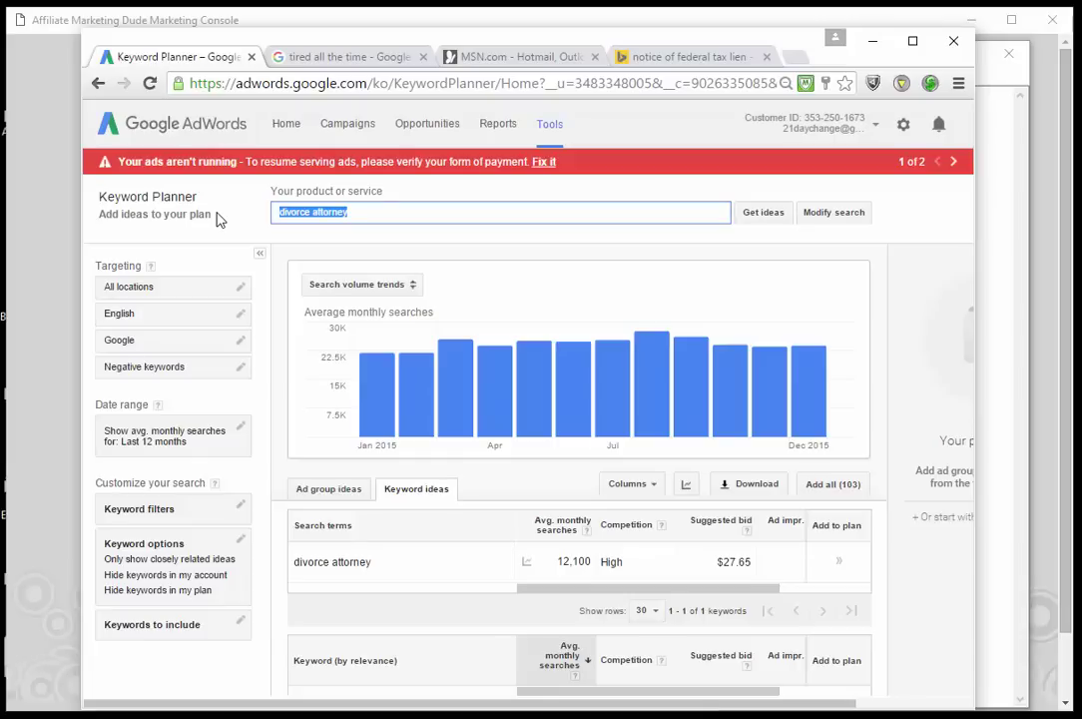
pyautogui.write('before bankruptcy')
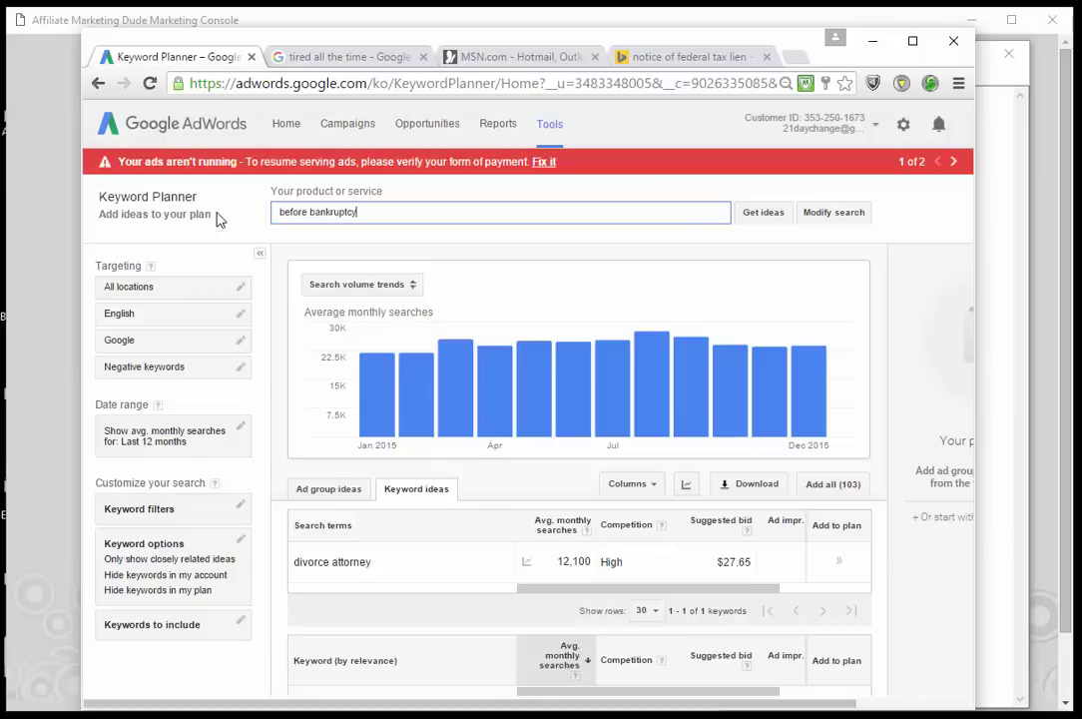
pyautogui.click(772, 211)
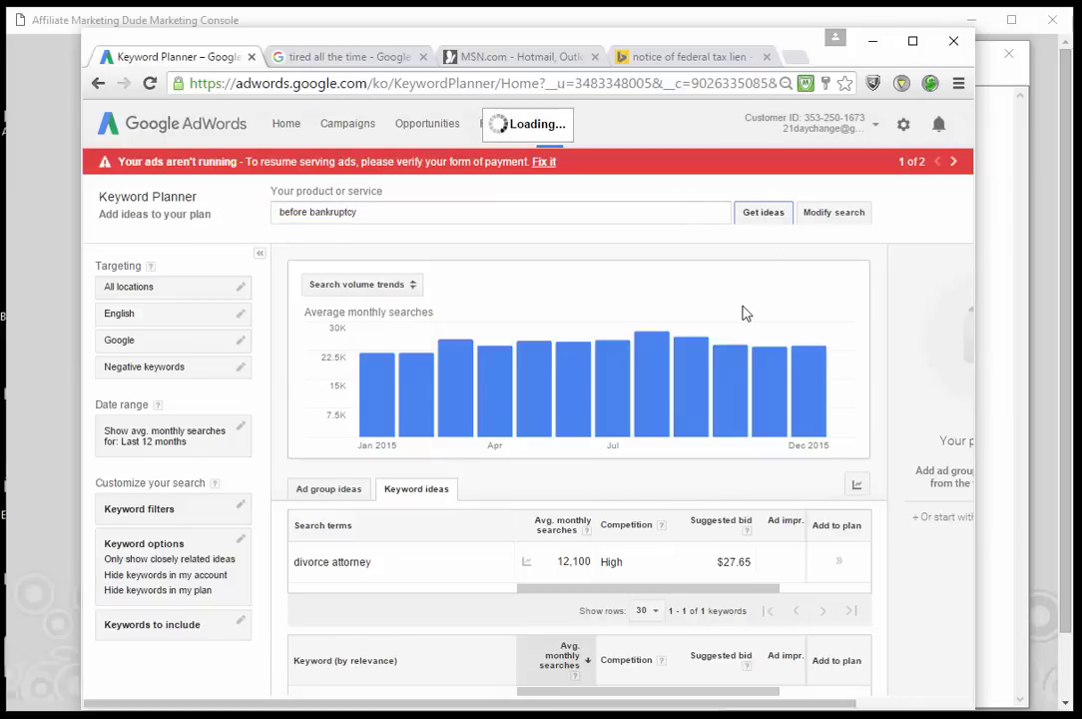
pyautogui.scroll(-2, 703, 299)
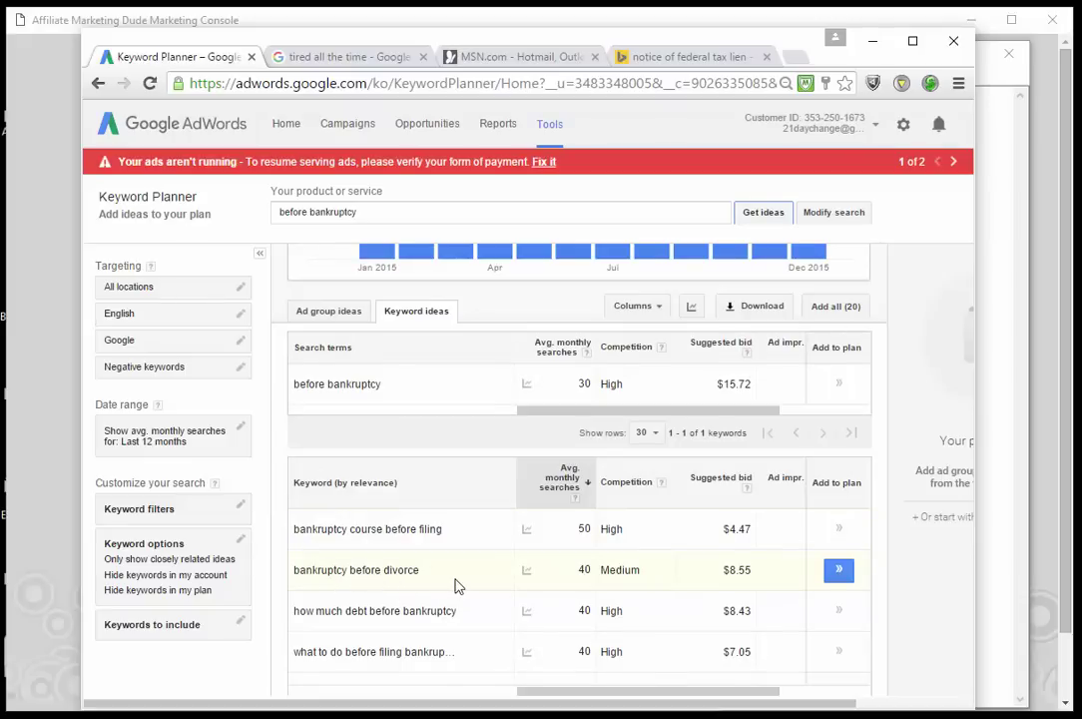
pyautogui.scroll(-1, 458, 586)
pyautogui.scroll(-1, 563, 563)
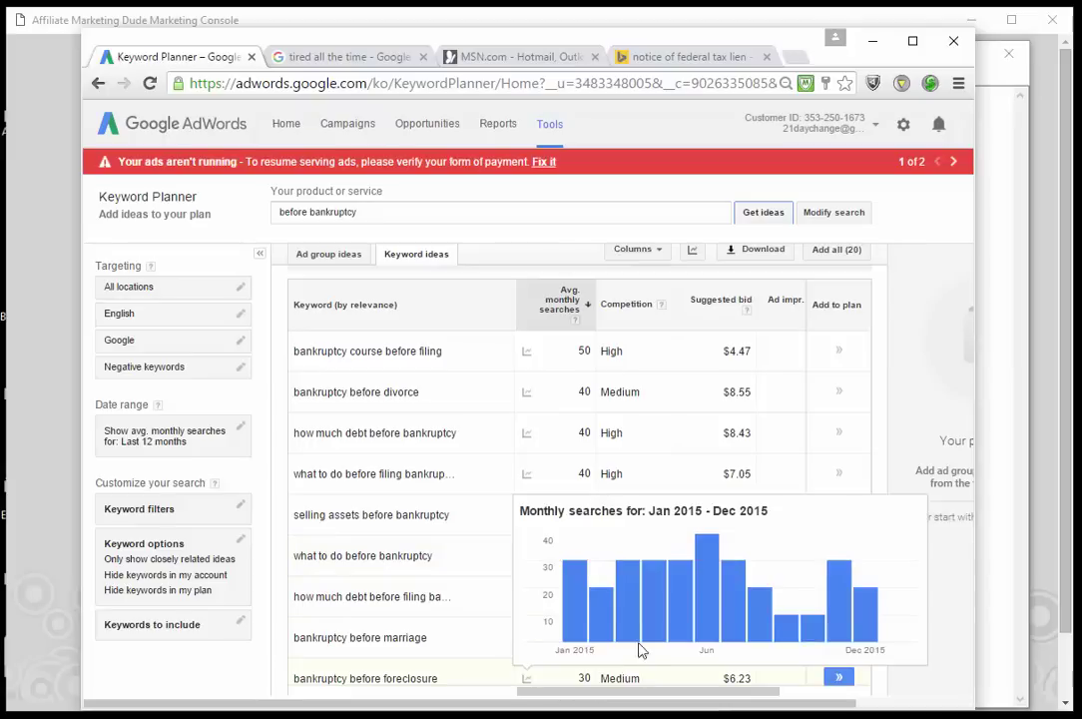
pyautogui.moveTo(521, 361)
pyautogui.scroll(3, 477, 479)
pyautogui.scroll(-5, 623, 549)
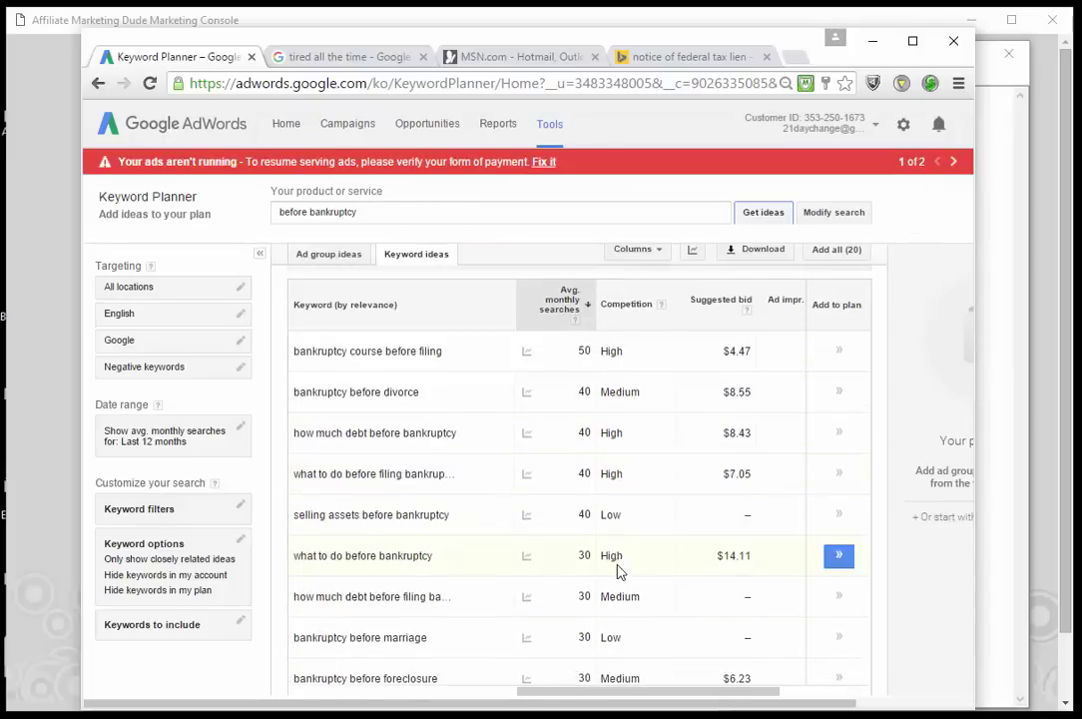
pyautogui.scroll(5, 617, 571)
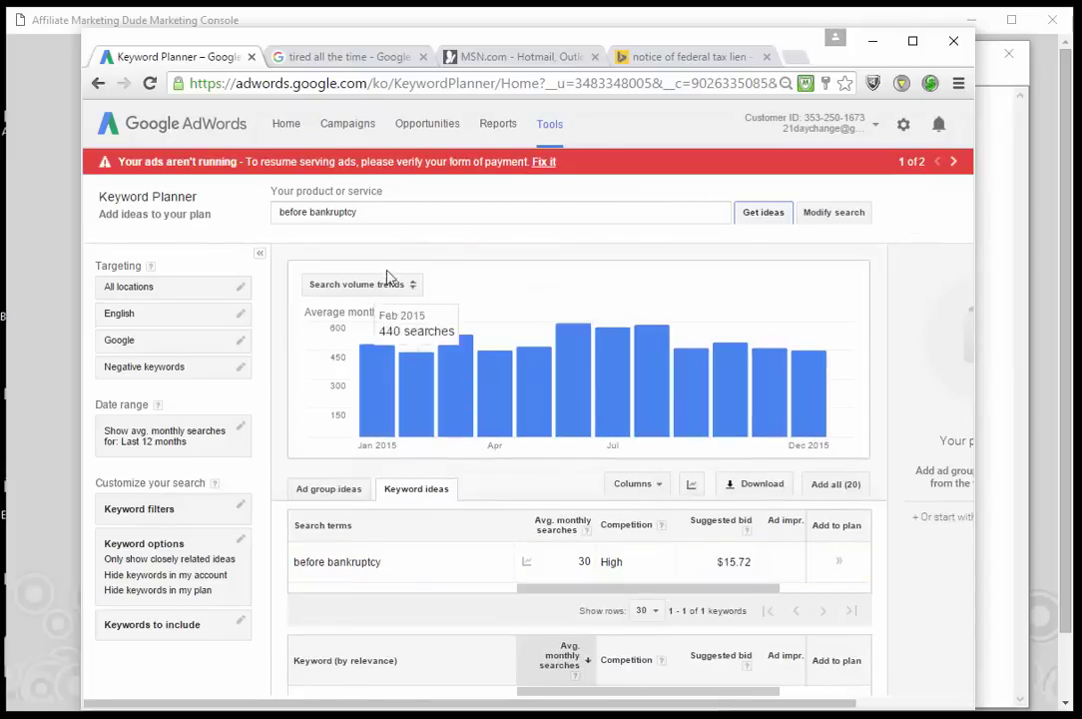
# Step: Get Keyword Planner ideas for "bankruptcy lawyer" and check the keyword's search volume and suggested bid
pyautogui.moveTo(389, 214); pyautogui.dragTo(122, 198)
pyautogui.write('bank')
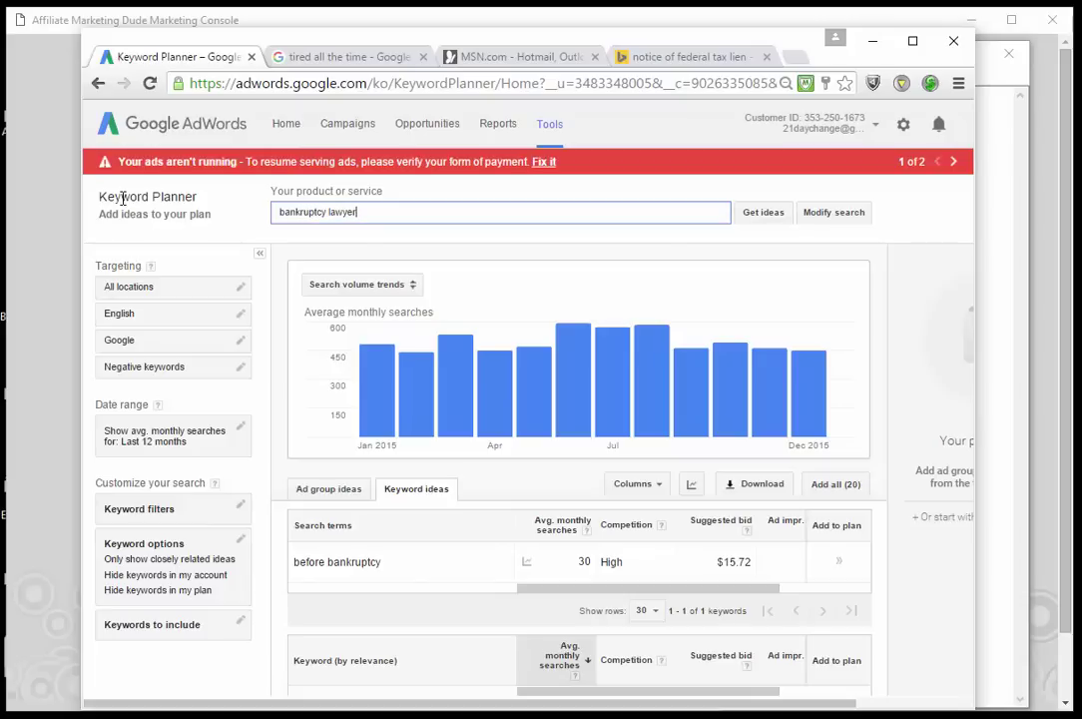
pyautogui.click(763, 211)
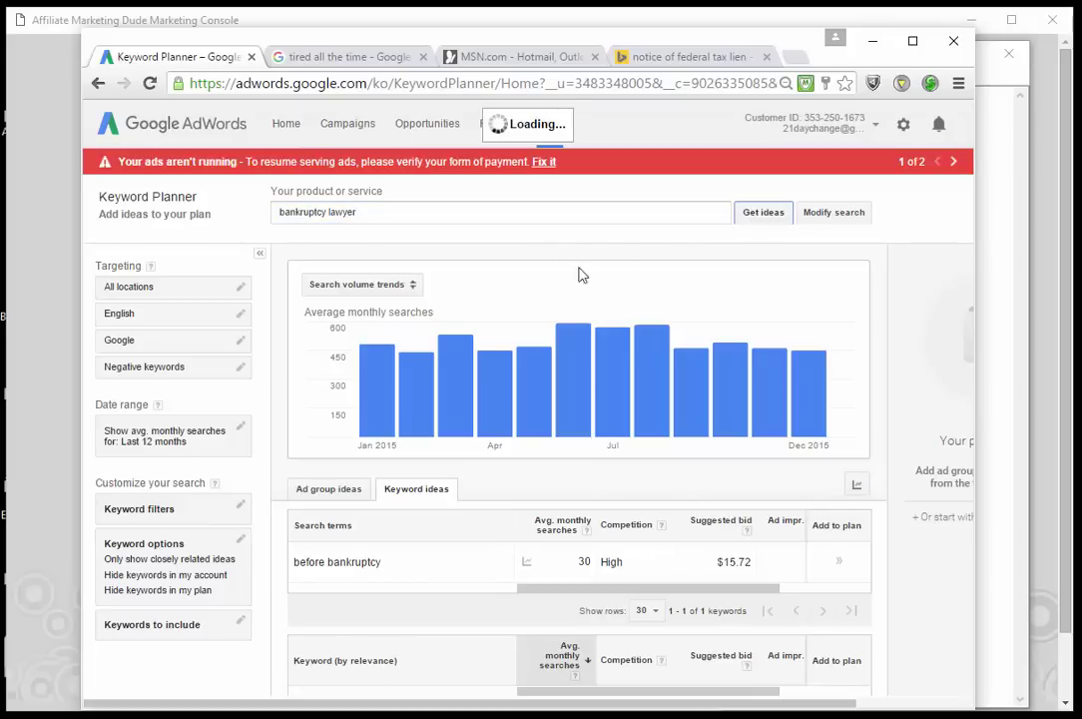
pyautogui.scroll(-1, 754, 529)
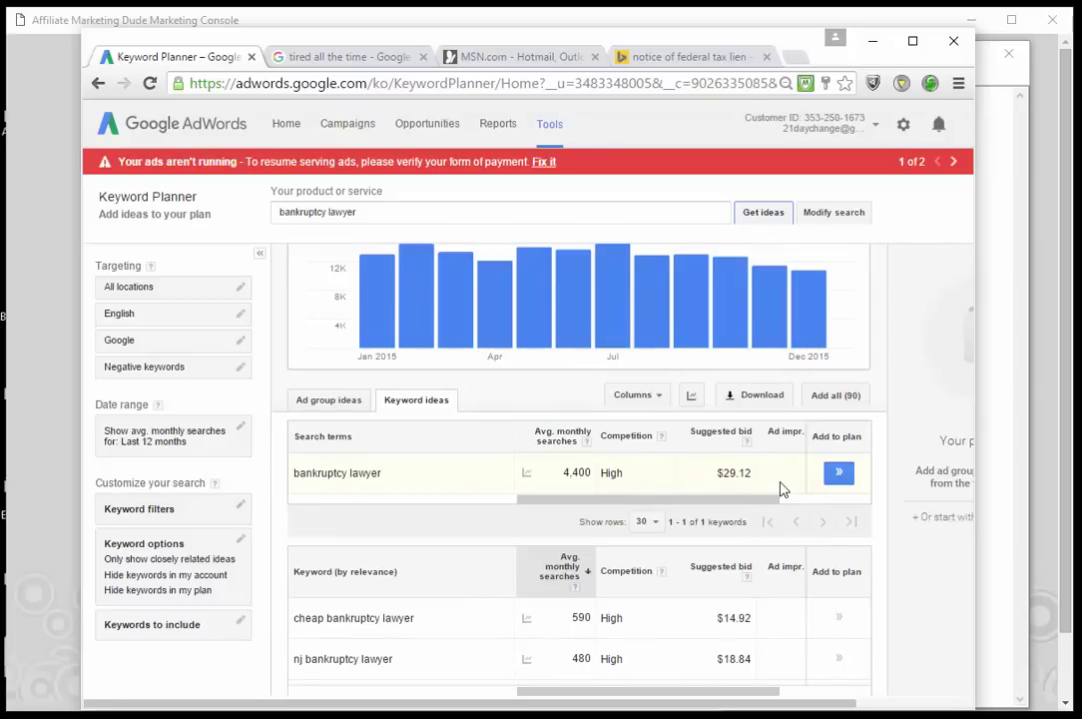
pyautogui.scroll(1, 758, 486)
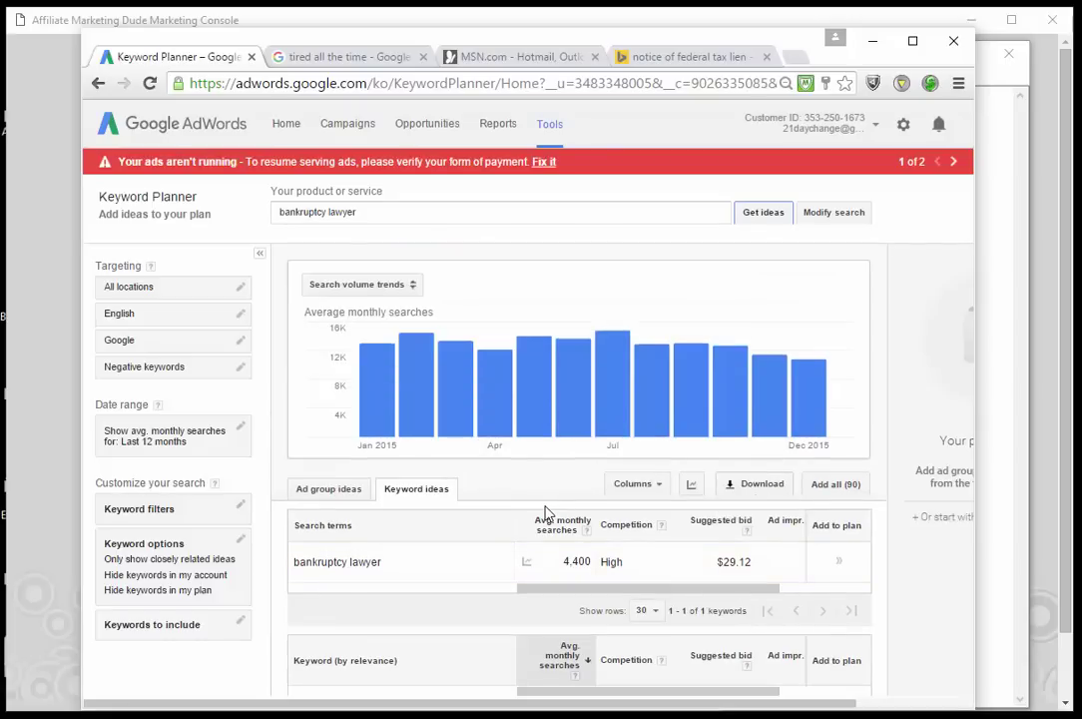
# Step: Switch to the Notepad outline and highlight the heading "Means To An End Profit Plan"
pyautogui.click(1010, 272)
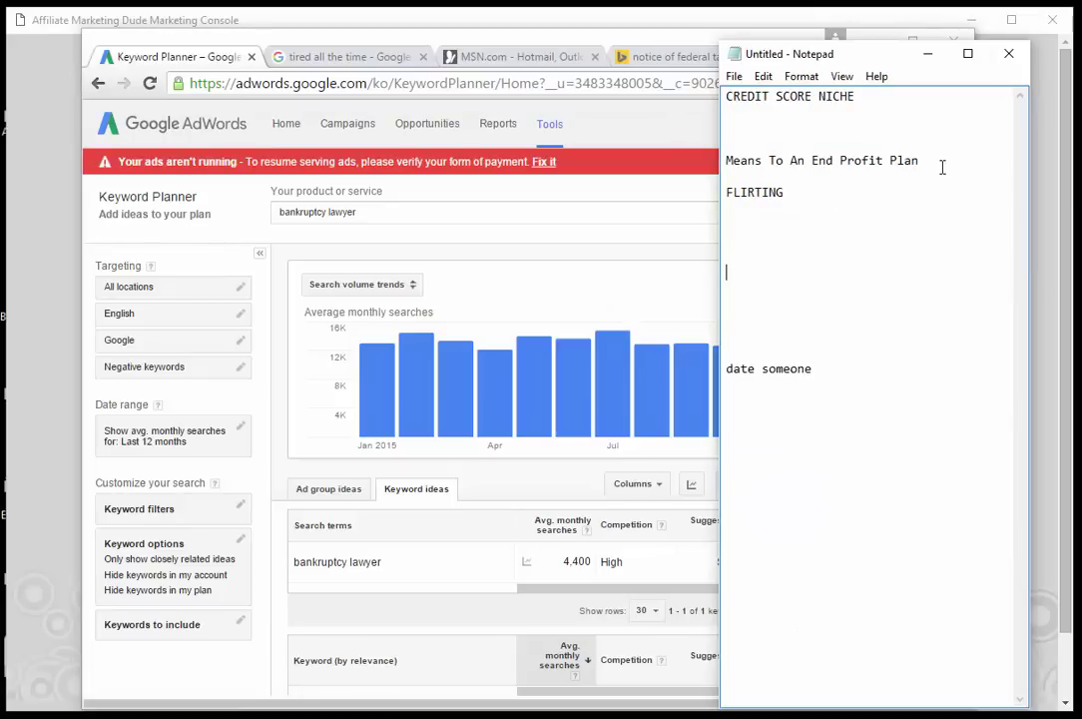
pyautogui.moveTo(919, 162); pyautogui.dragTo(727, 154)
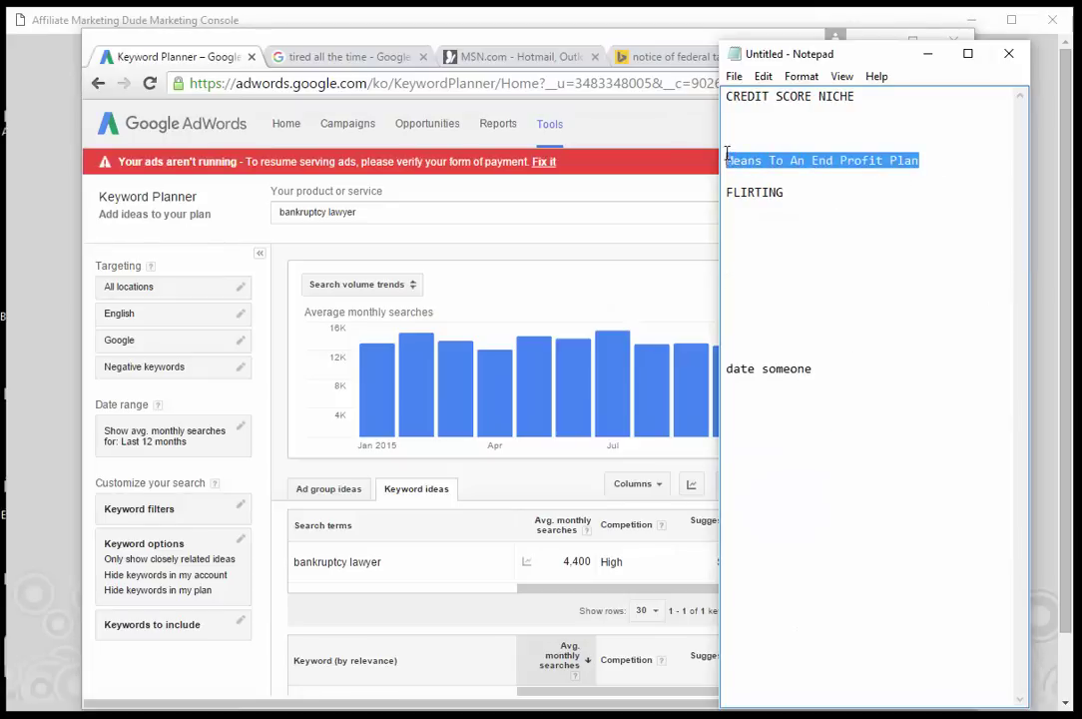
pyautogui.click(964, 185)
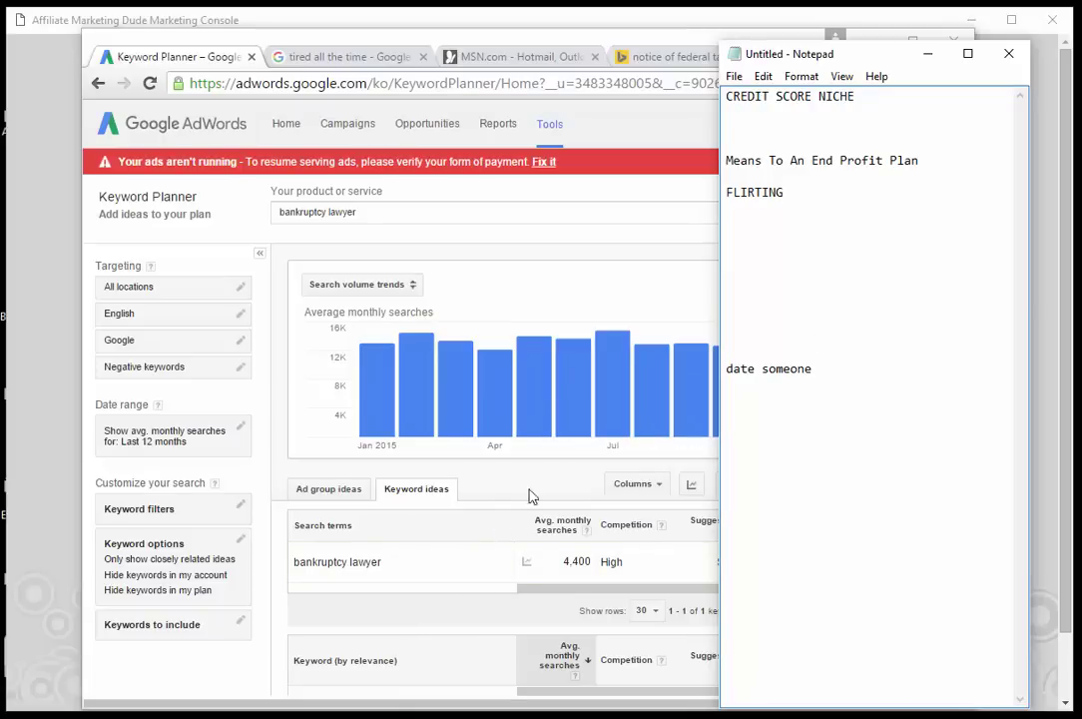
# Step: Return to the Keyword Planner, get ideas for "tax attorney" and check its suggested bid
pyautogui.click(184, 199)
pyautogui.write('tax attorney')
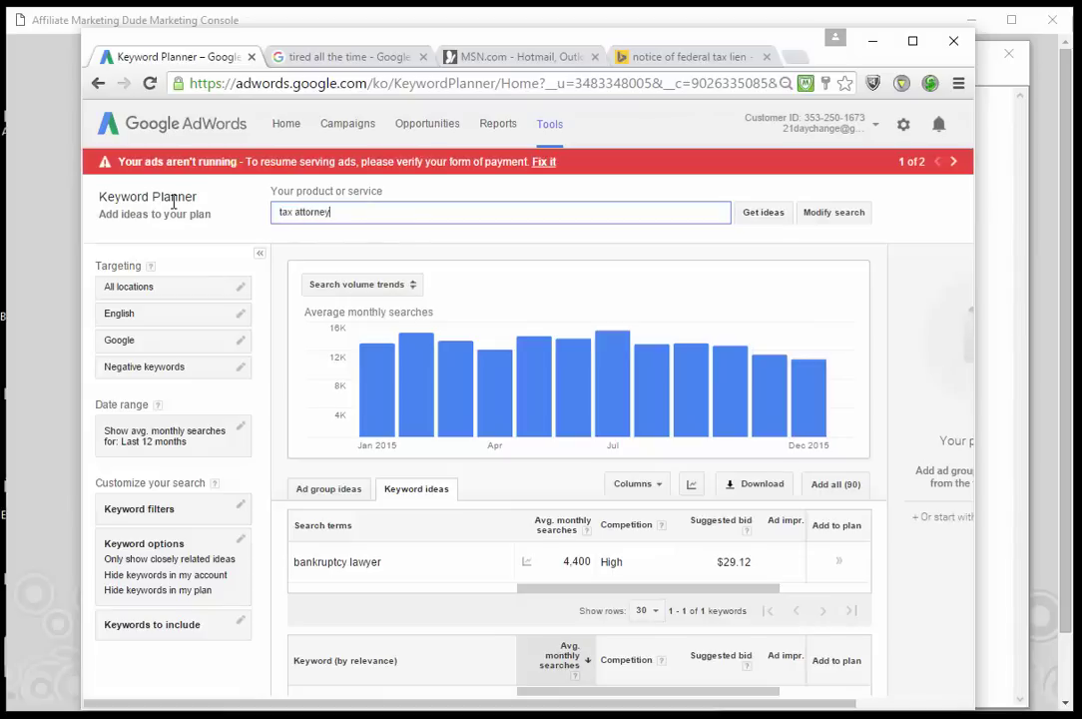
pyautogui.click(751, 212)
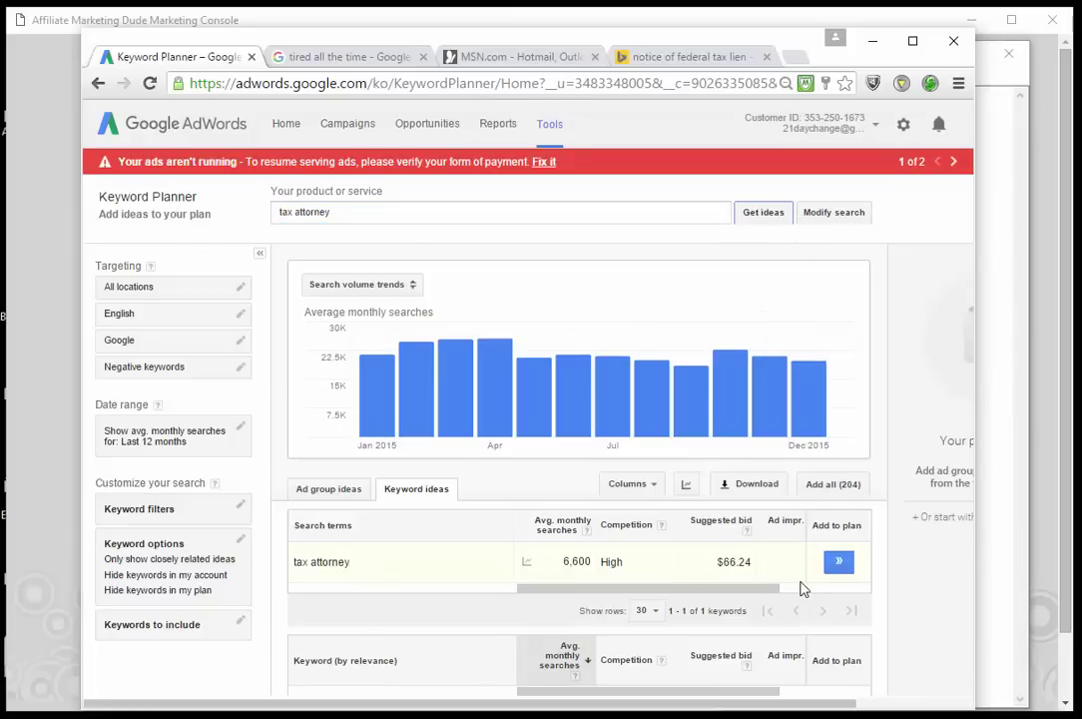
# Step: Search Google in a new tab for "list of tax forms" and open the IRS "Available Forms and Limitations" result
pyautogui.click(801, 57)
pyautogui.write('goog')
pyautogui.press('Return')
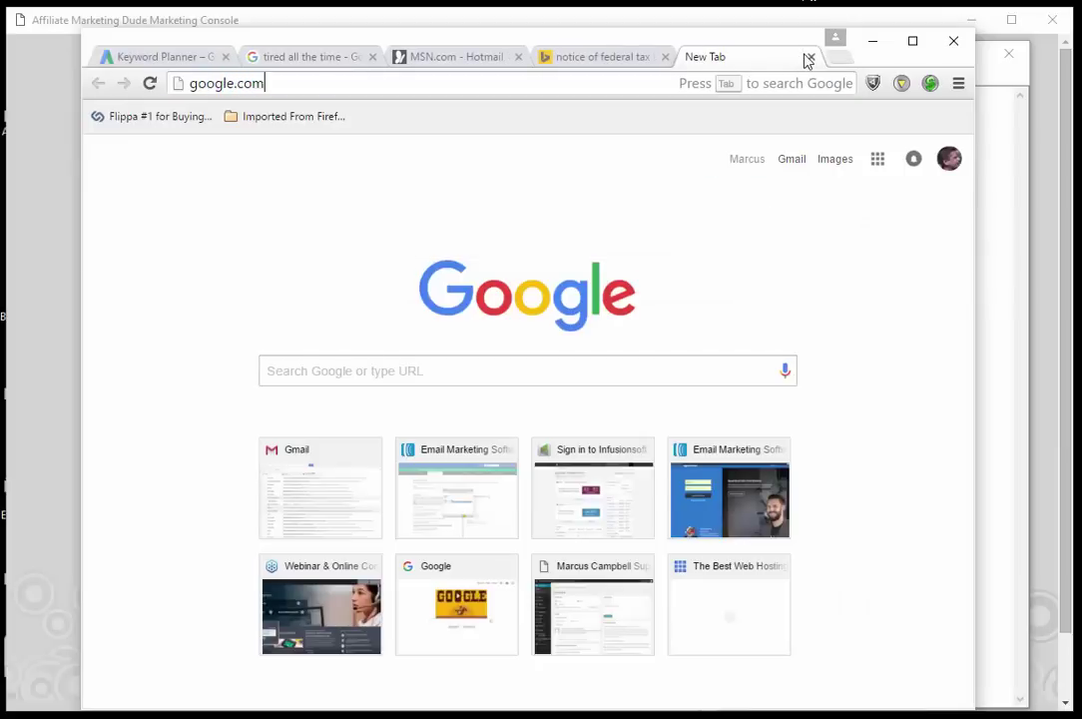
pyautogui.write('ta')
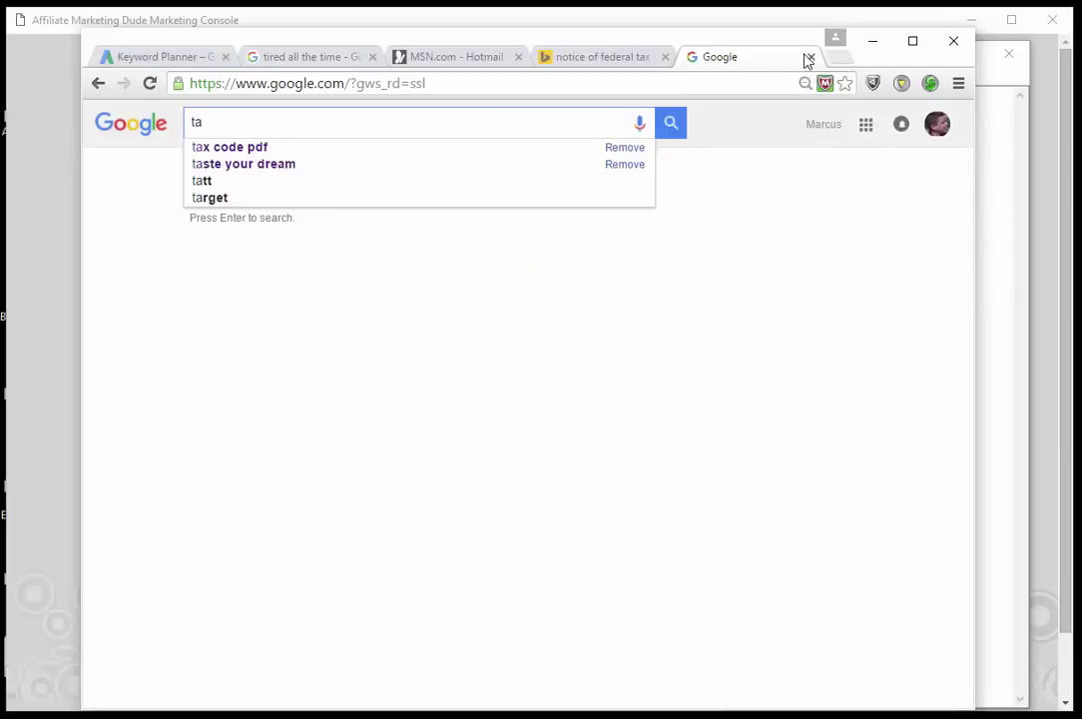
pyautogui.write('x help forms')
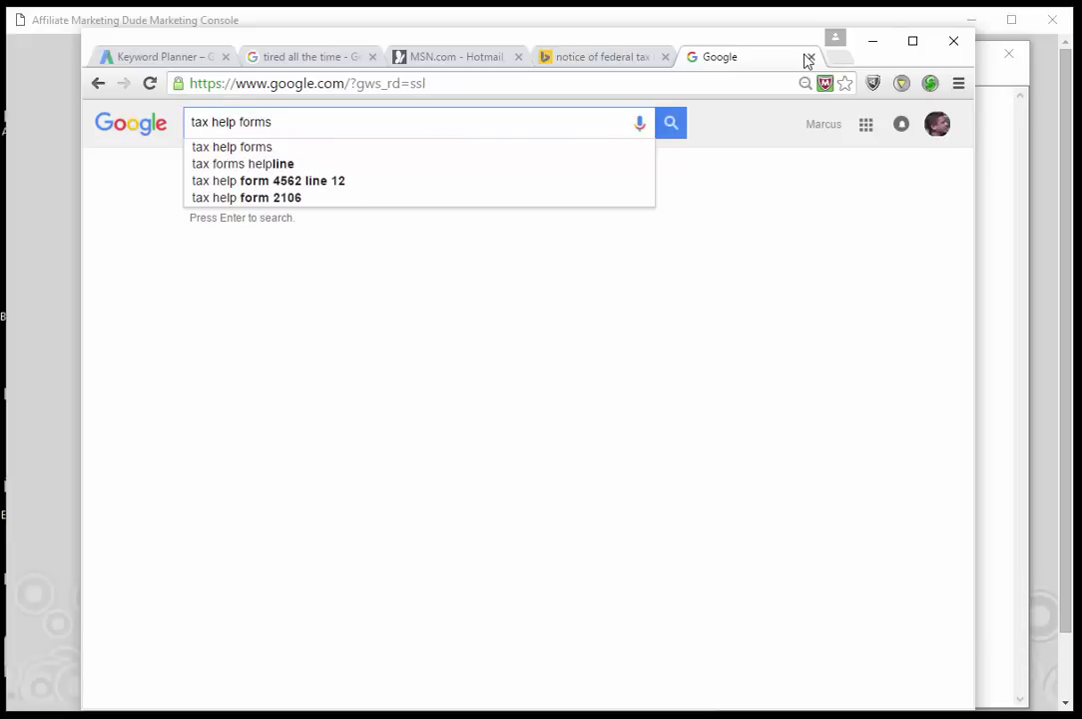
pyautogui.hotkey('ctrl', 'a')
pyautogui.write('list')
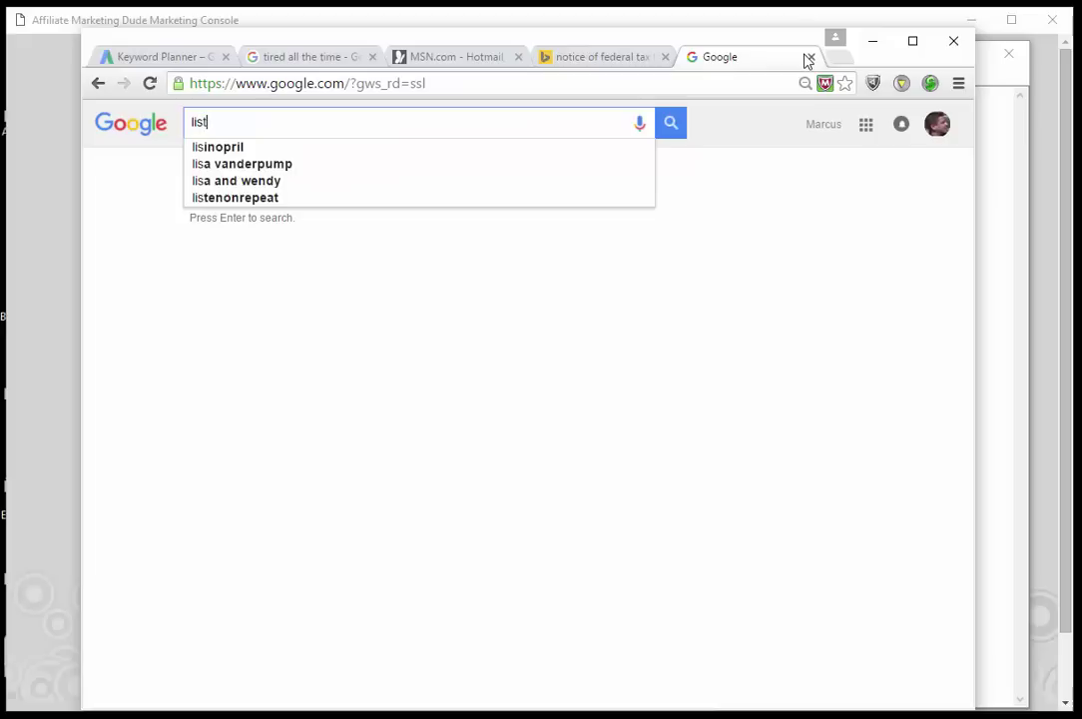
pyautogui.write(' of tax forms')
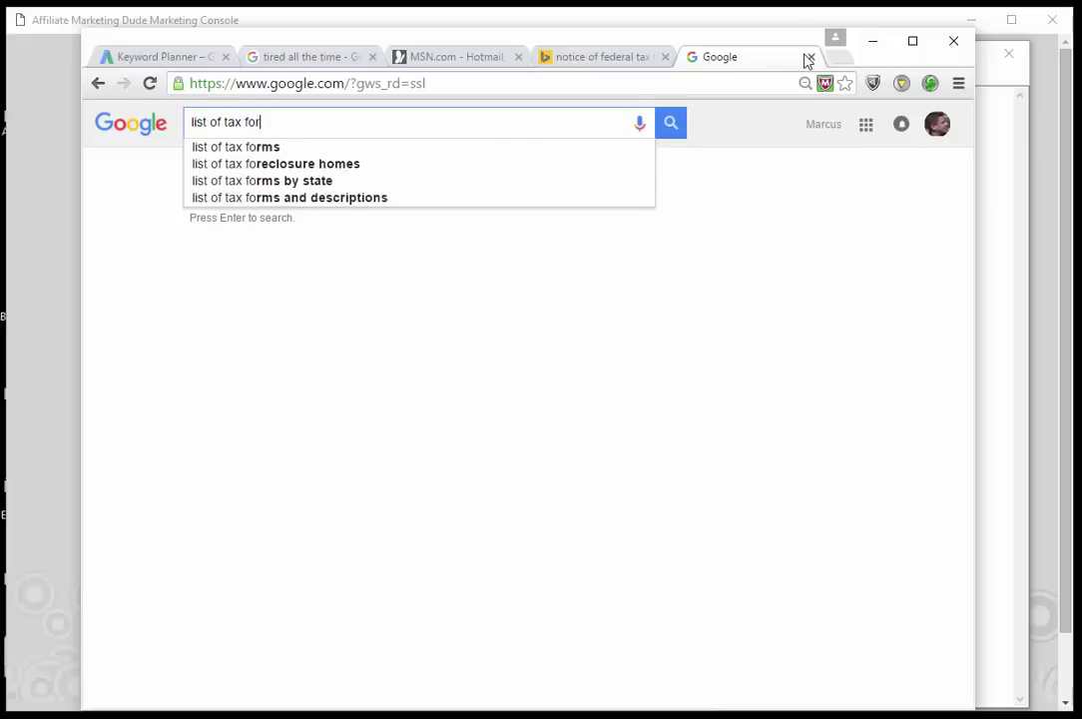
pyautogui.press('Return')
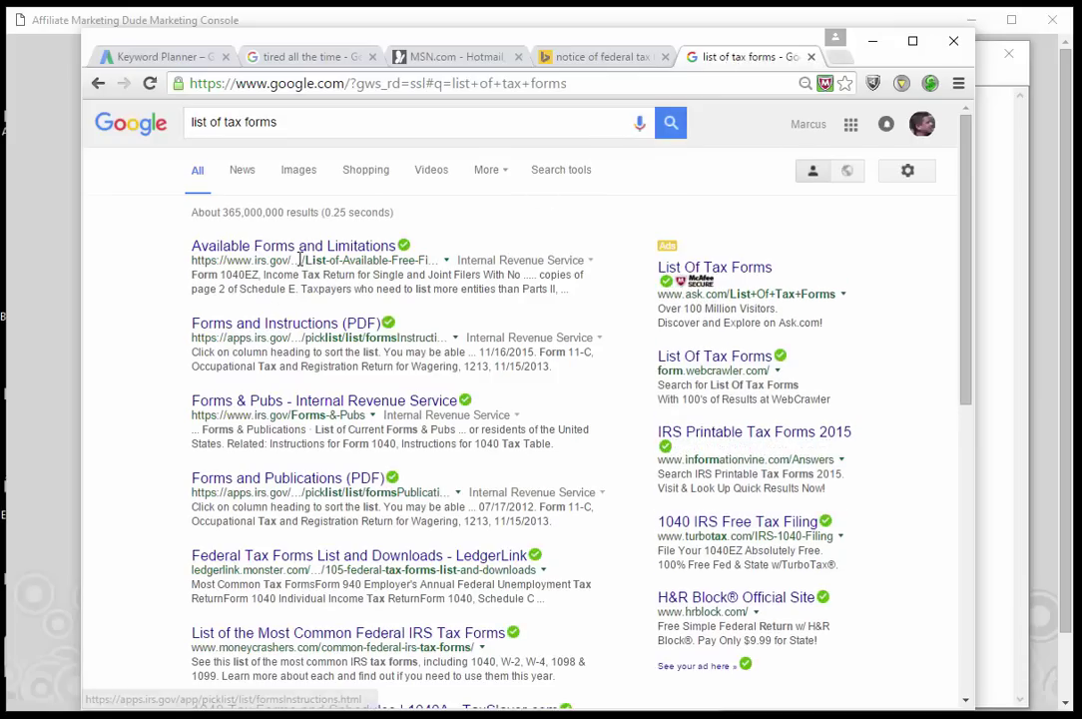
pyautogui.click(302, 250)
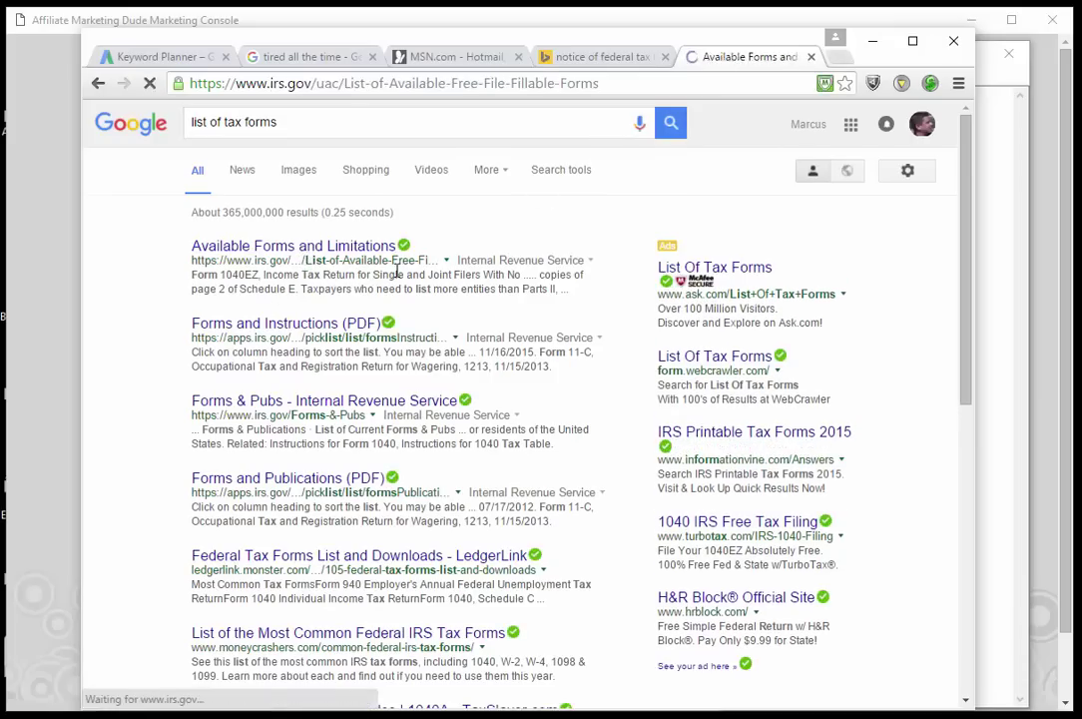
pyautogui.scroll(-3, 614, 382)
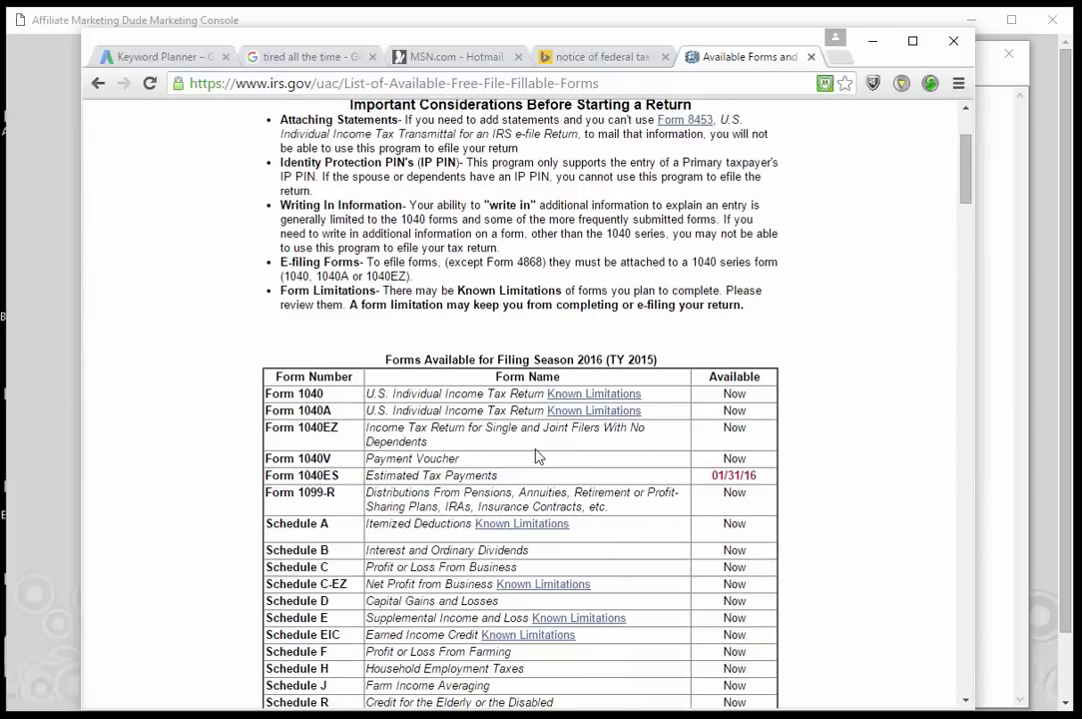
# Step: Search the IRS forms page for "payment" and go through the matching forms one by one
pyautogui.hotkey('ctrl', 'f')
pyautogui.write('payment')
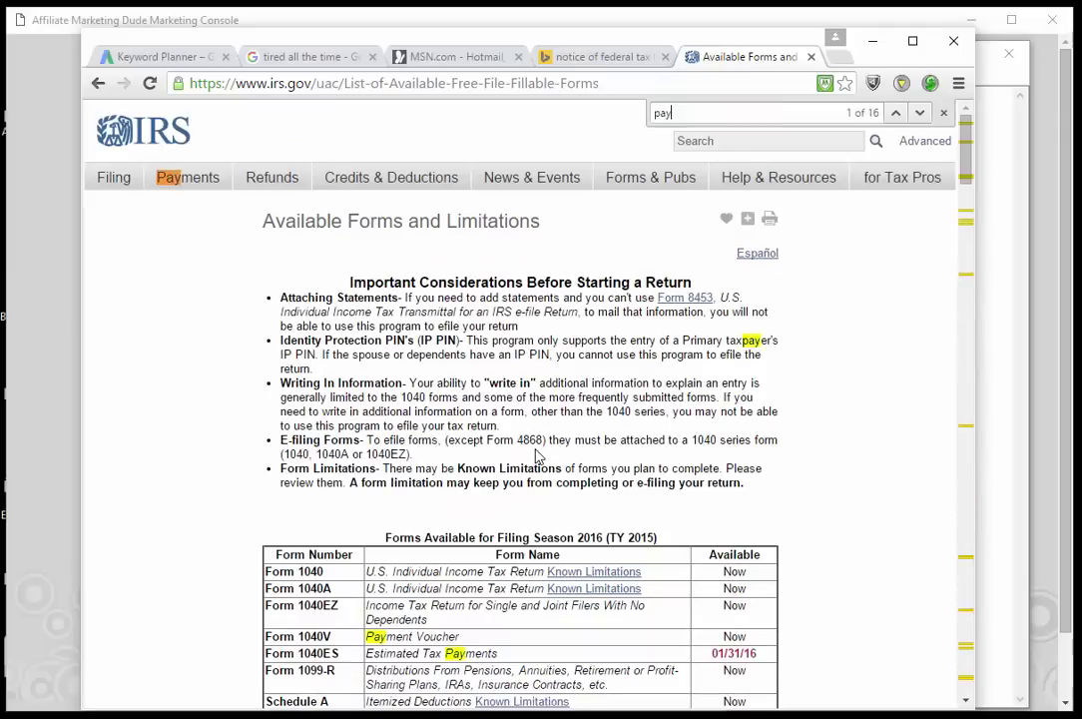
pyautogui.click(920, 113)
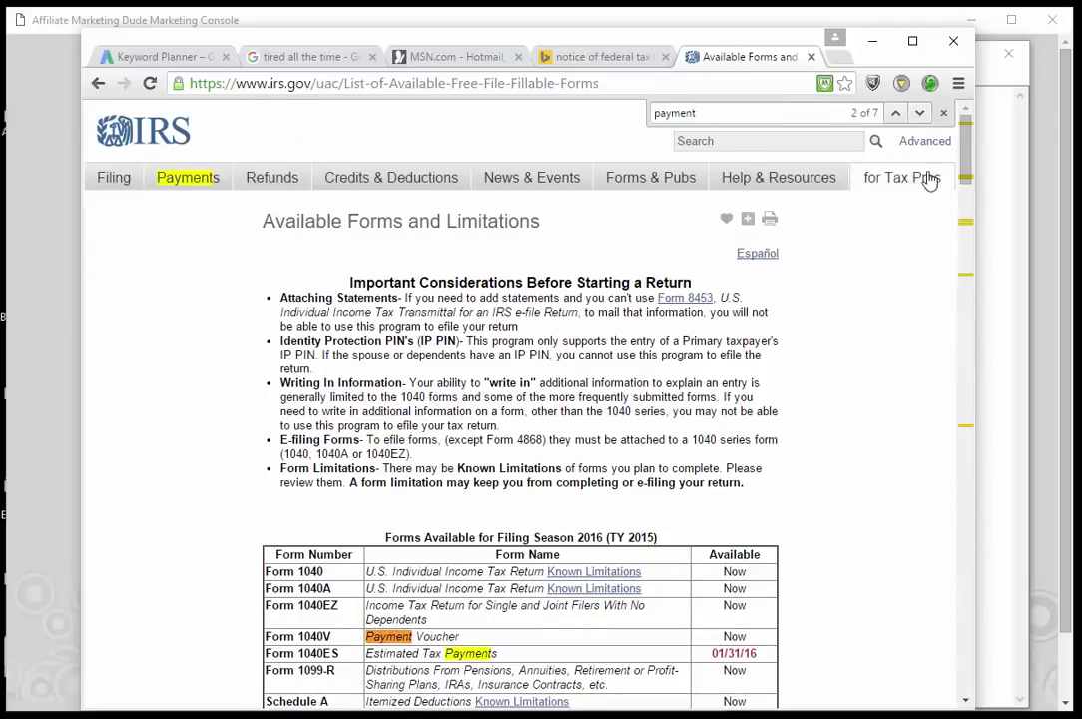
pyautogui.click(919, 113)
pyautogui.click(919, 112)
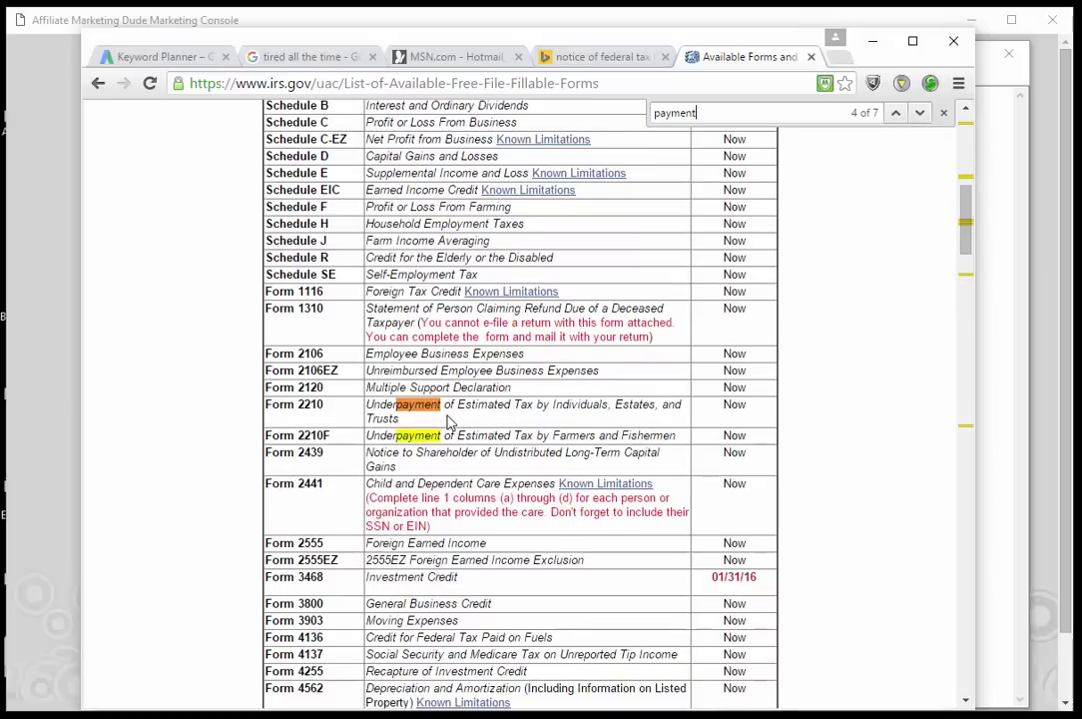
pyautogui.click(916, 115)
pyautogui.click(918, 115)
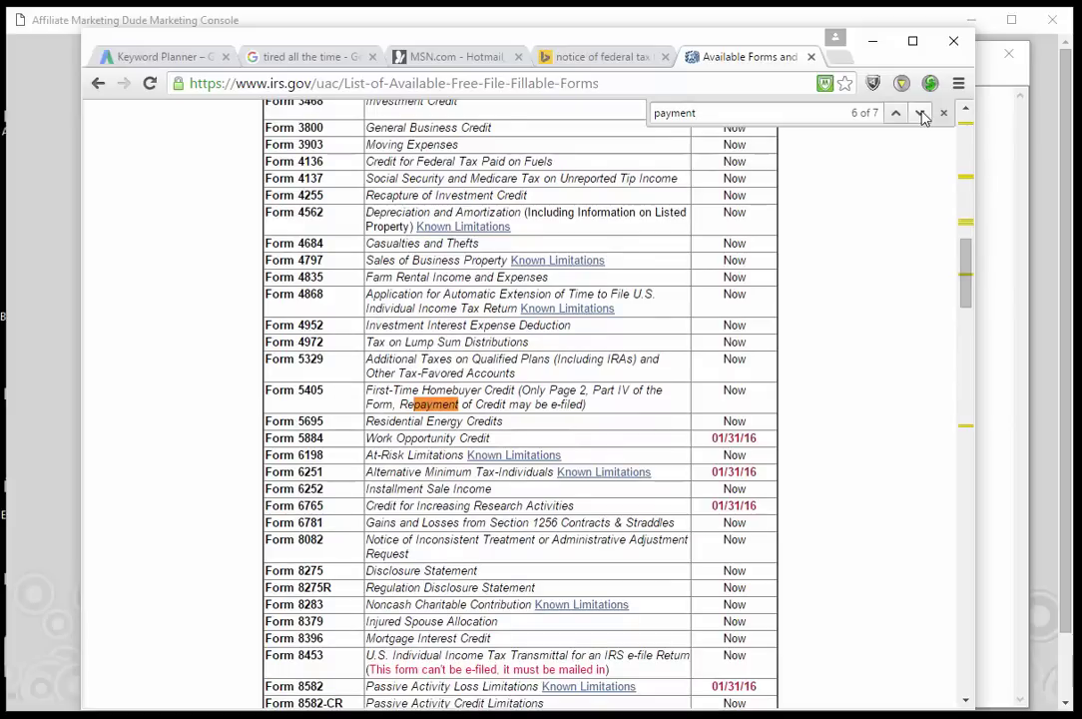
pyautogui.click(920, 114)
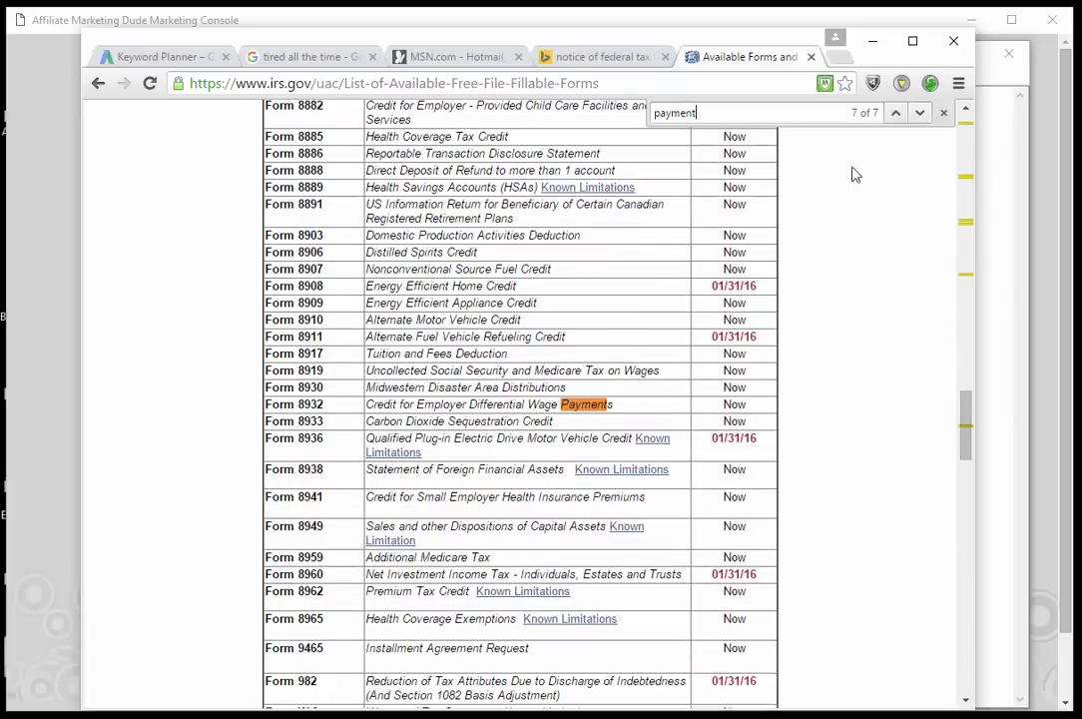
pyautogui.click(918, 114)
pyautogui.click(919, 114)
pyautogui.click(919, 113)
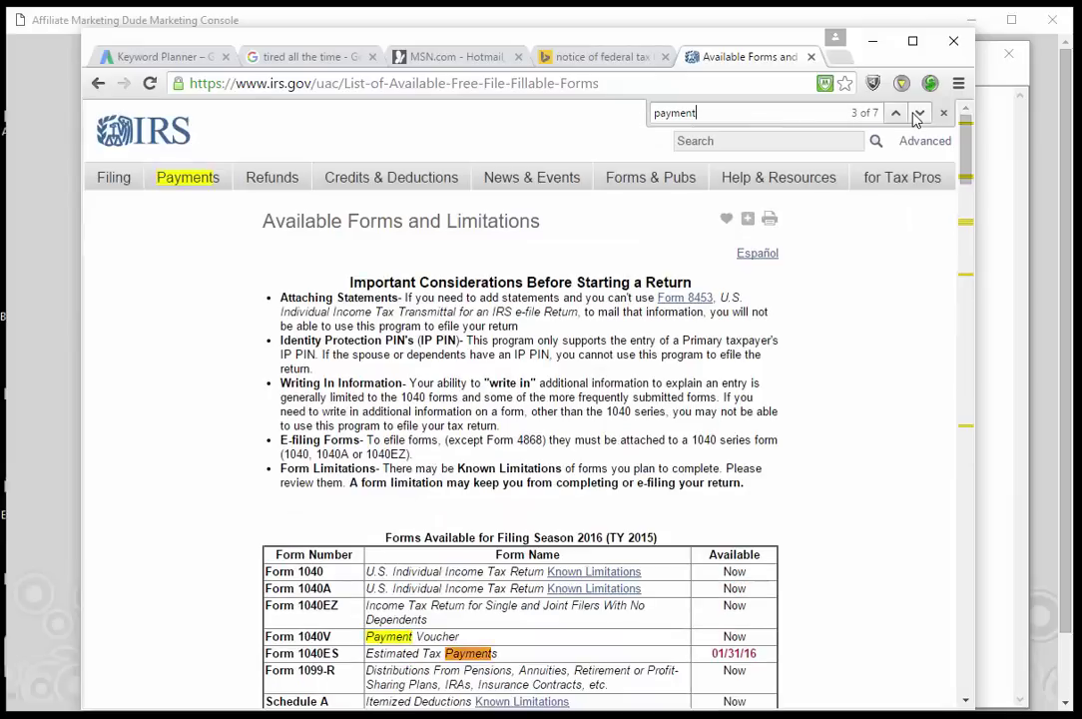
# Step: Search the IRS forms page for "lien" instead, and clear the search term
pyautogui.doubleClick(666, 110)
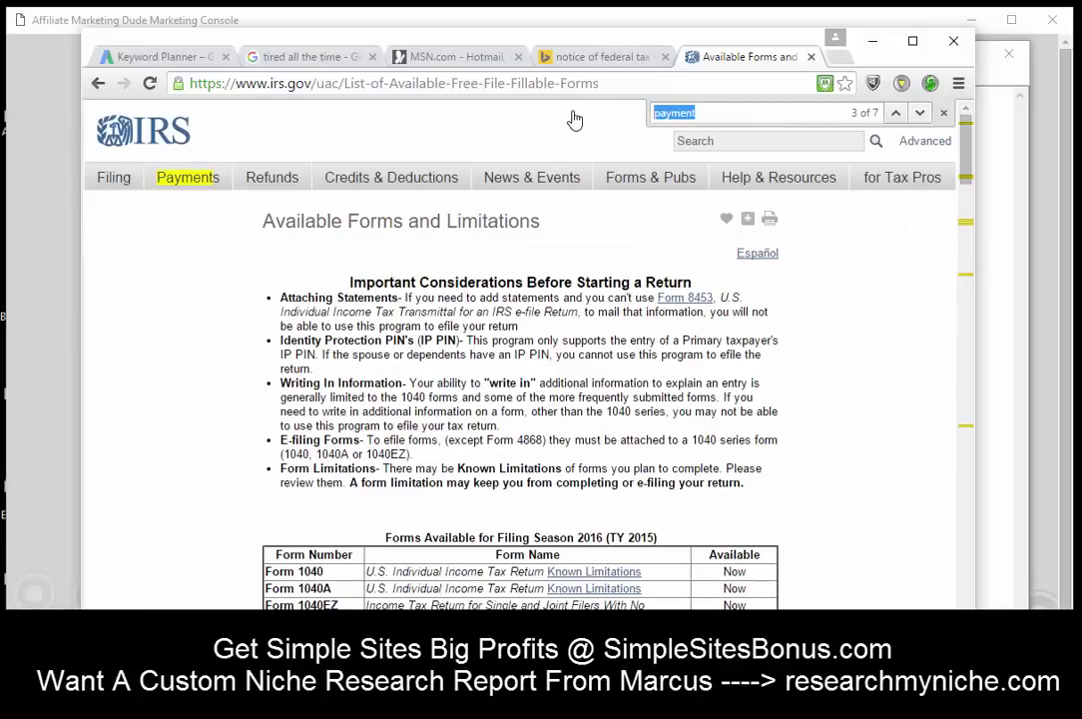
pyautogui.write('lien')
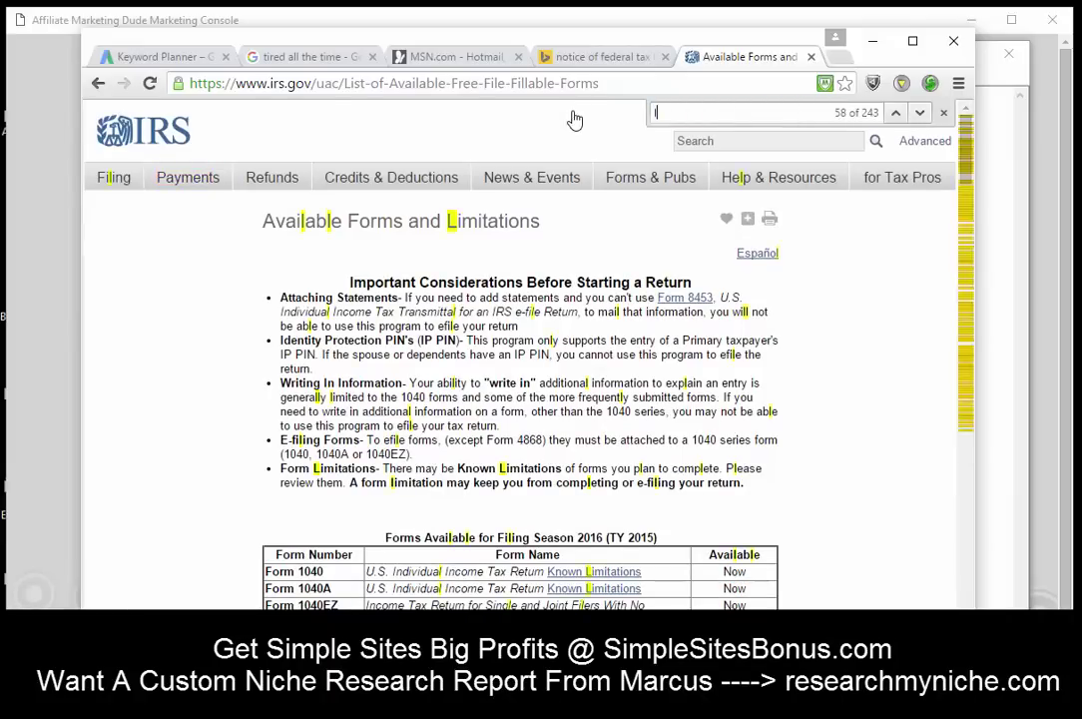
pyautogui.press('BackSpace')
pyautogui.press('BackSpace')
pyautogui.press('BackSpace')
pyautogui.press('BackSpace')
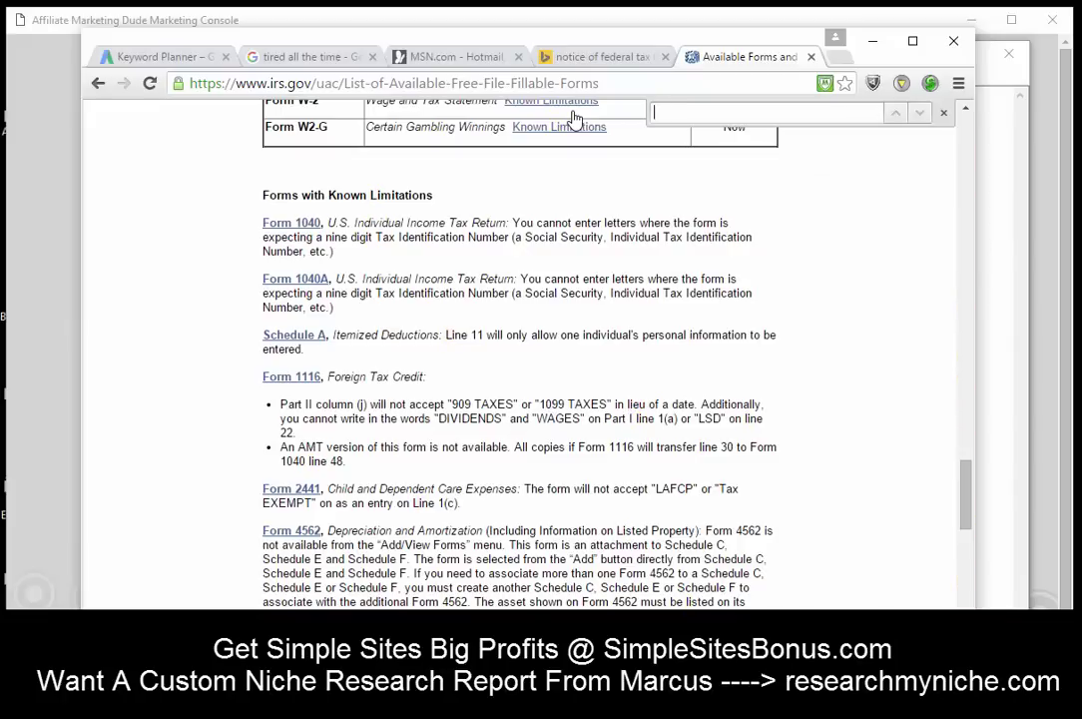
# Step: Look back up through the IRS forms table and copy the form number "Form 8586" of the Low-Income Housing Credit
pyautogui.scroll(3, 511, 185)
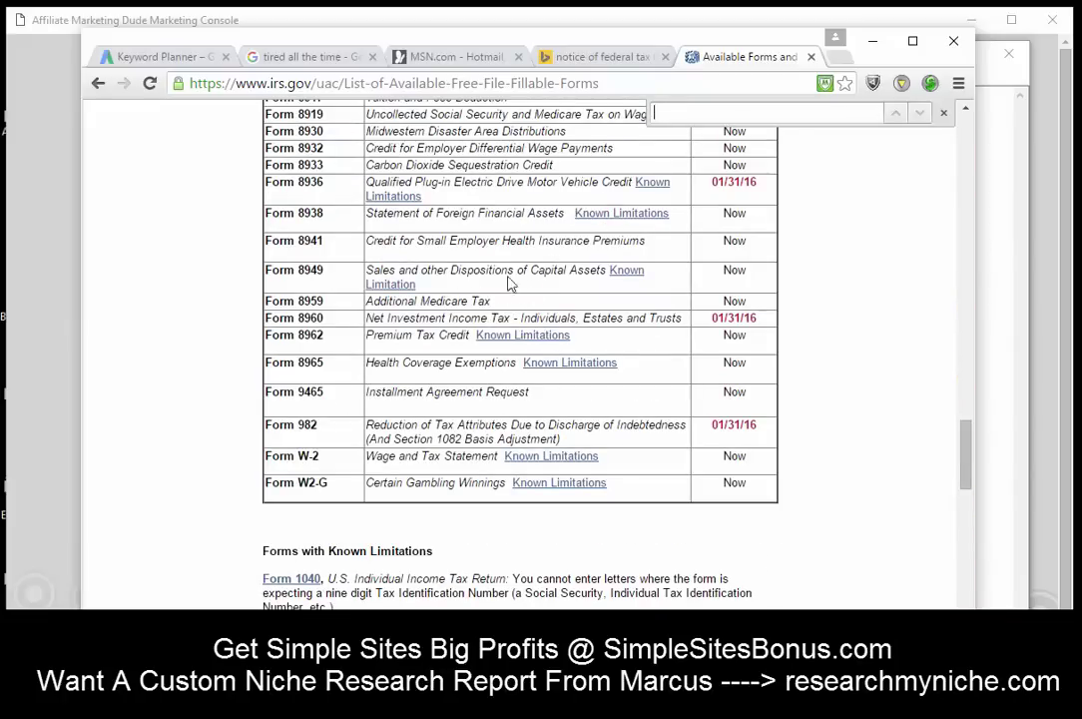
pyautogui.scroll(2, 508, 274)
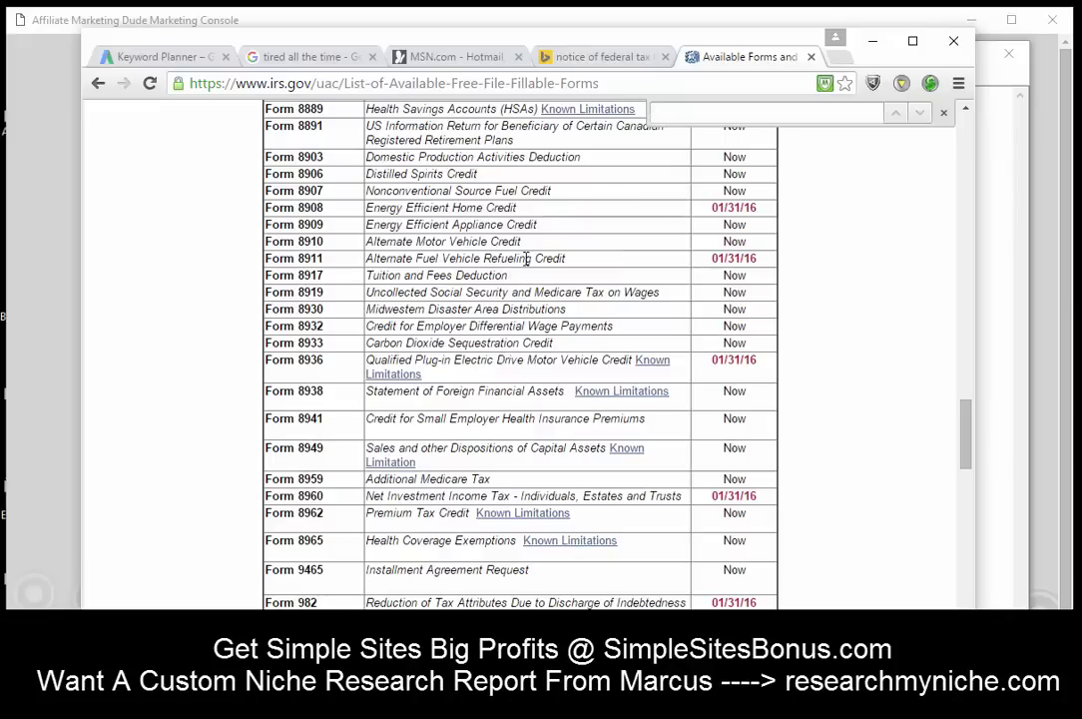
pyautogui.scroll(5, 530, 268)
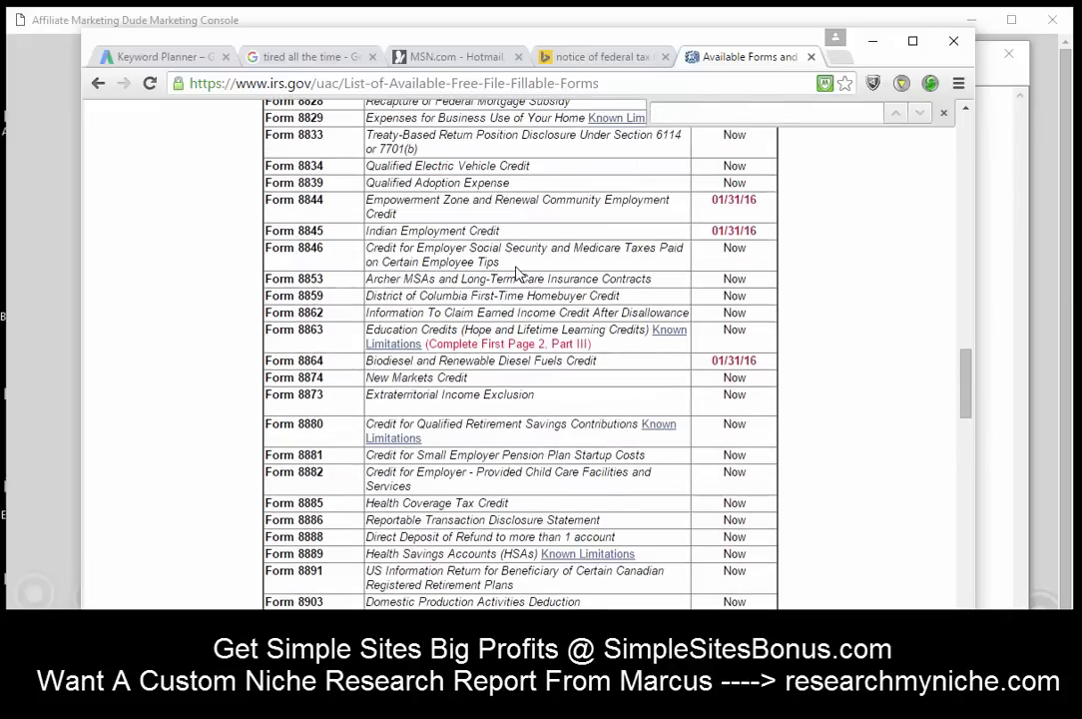
pyautogui.scroll(2, 498, 243)
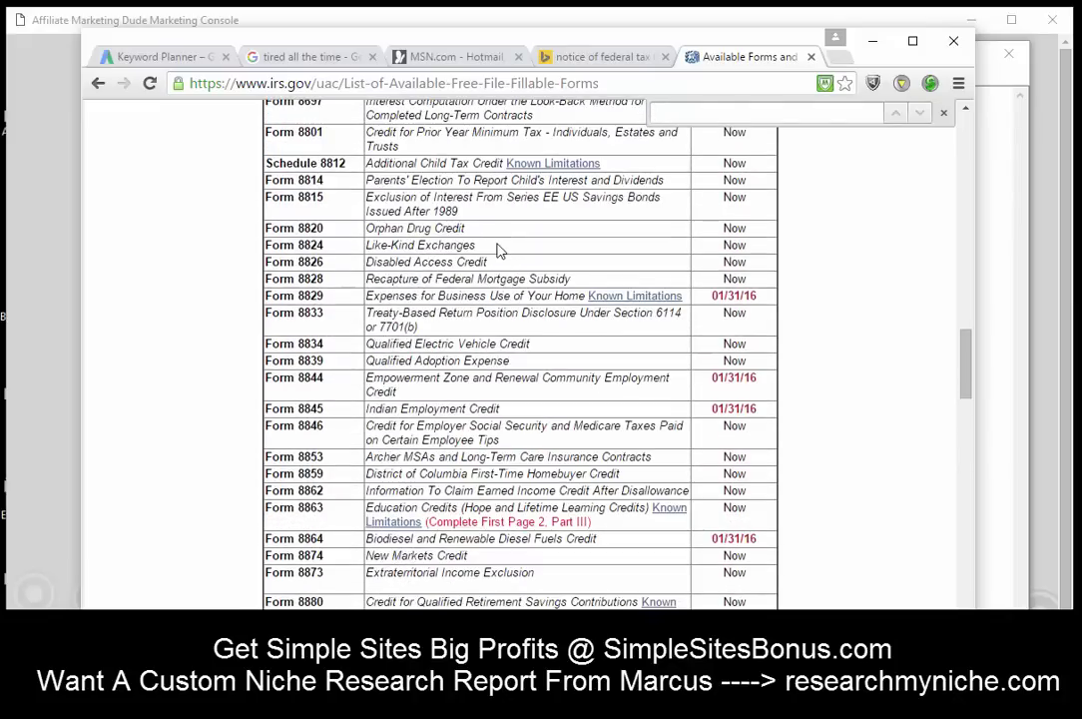
pyautogui.scroll(3, 497, 243)
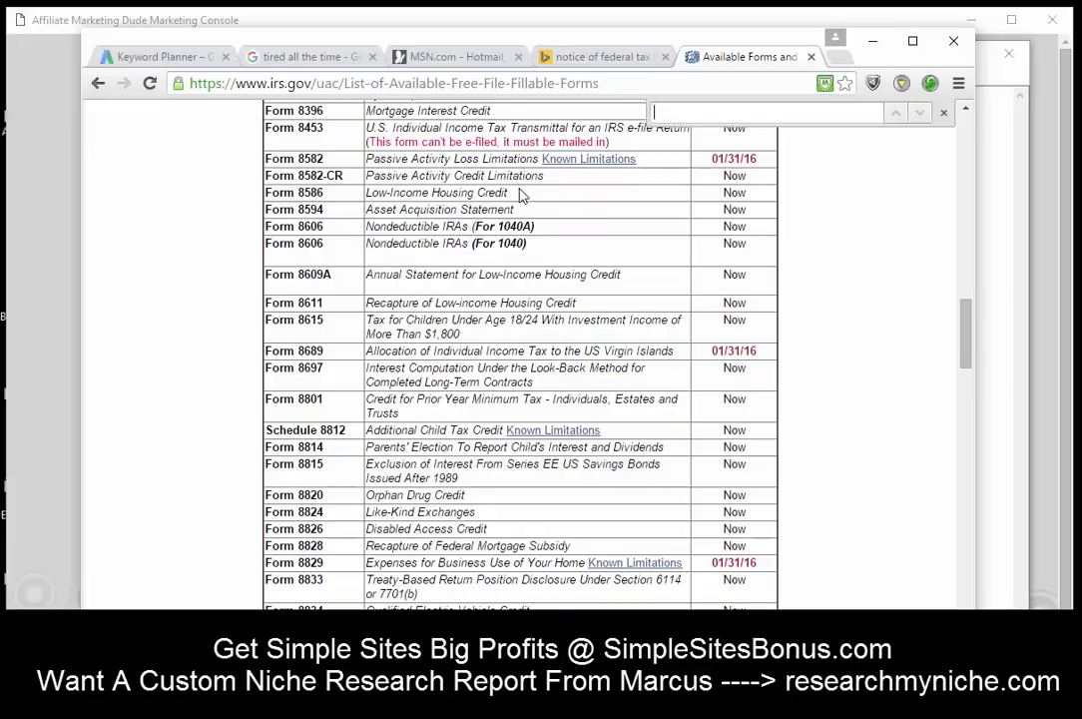
pyautogui.moveTo(507, 193); pyautogui.dragTo(409, 190)
pyautogui.moveTo(329, 204); pyautogui.dragTo(267, 203)
pyautogui.hotkey('ctrl', 'c')
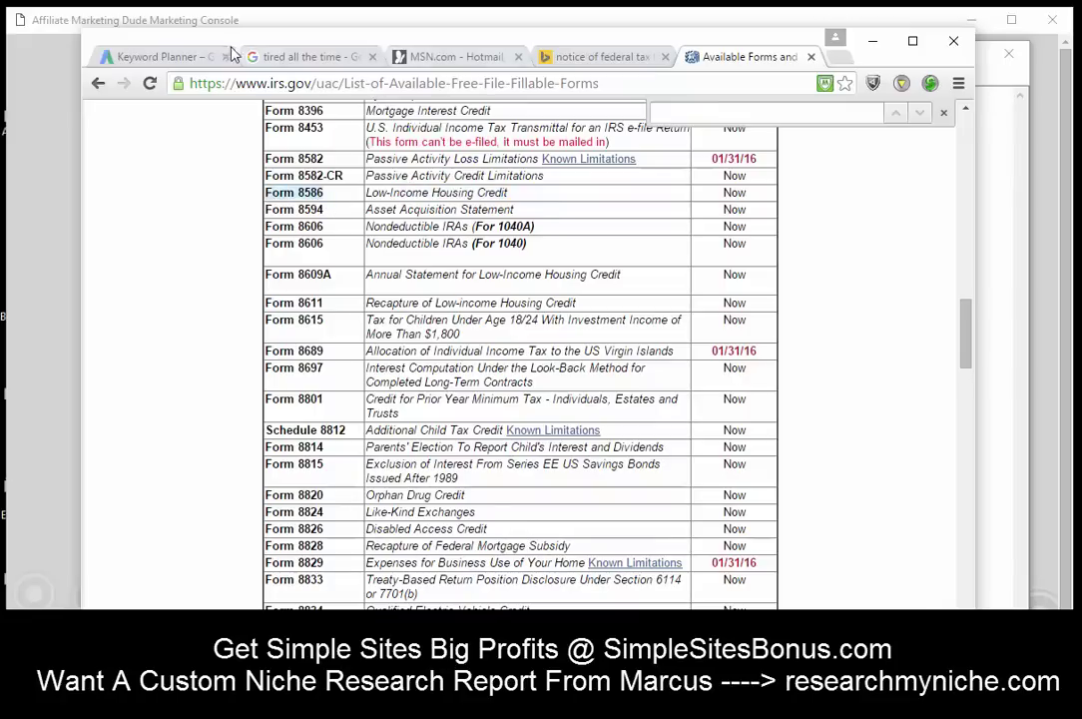
# Step: Get Keyword Planner ideas for the copied "Form 8586" and check its monthly searches and competition
pyautogui.click(159, 56)
pyautogui.hotkey('ctrl', 'a')
pyautogui.hotkey('ctrl', 'v')
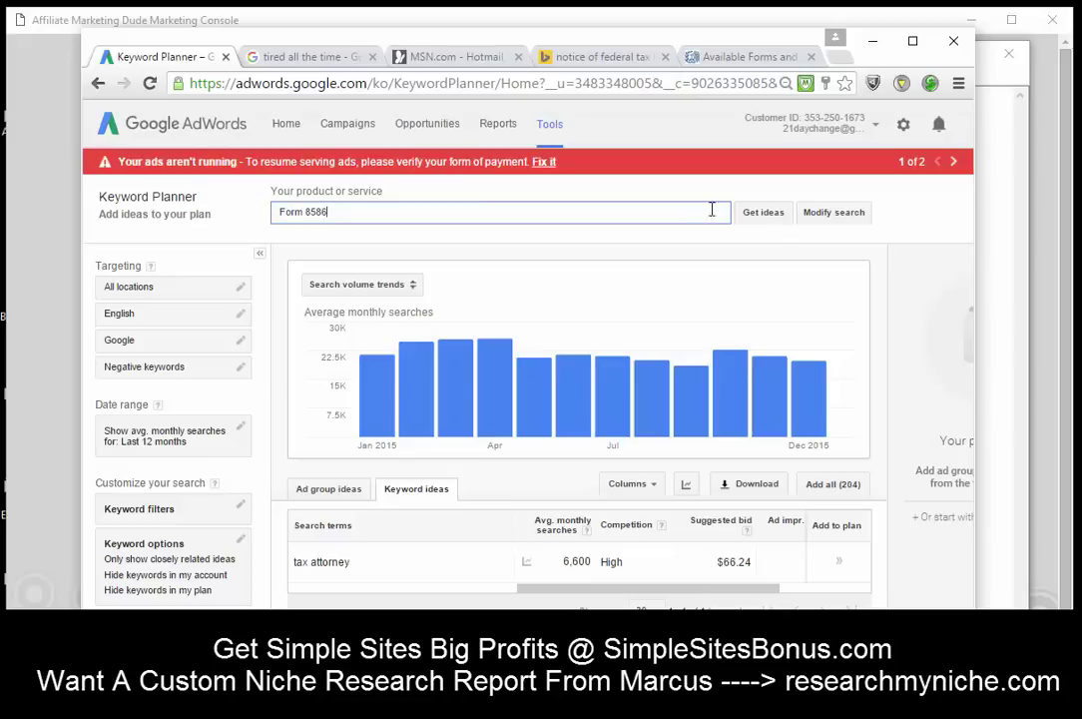
pyautogui.click(755, 218)
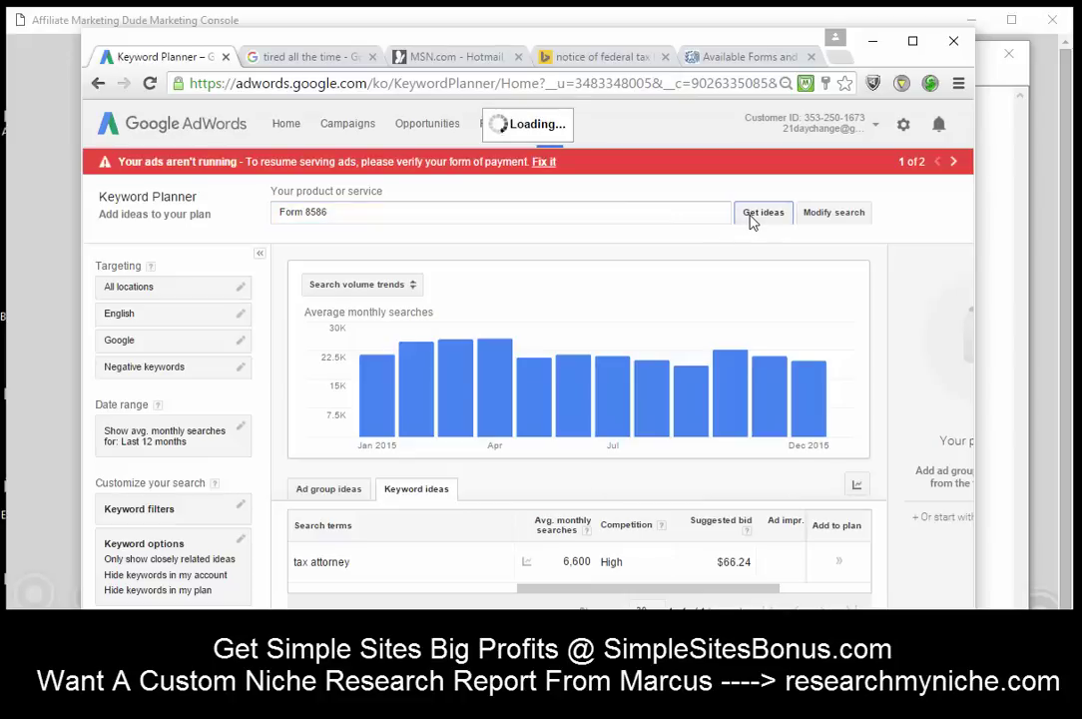
pyautogui.scroll(-2, 766, 342)
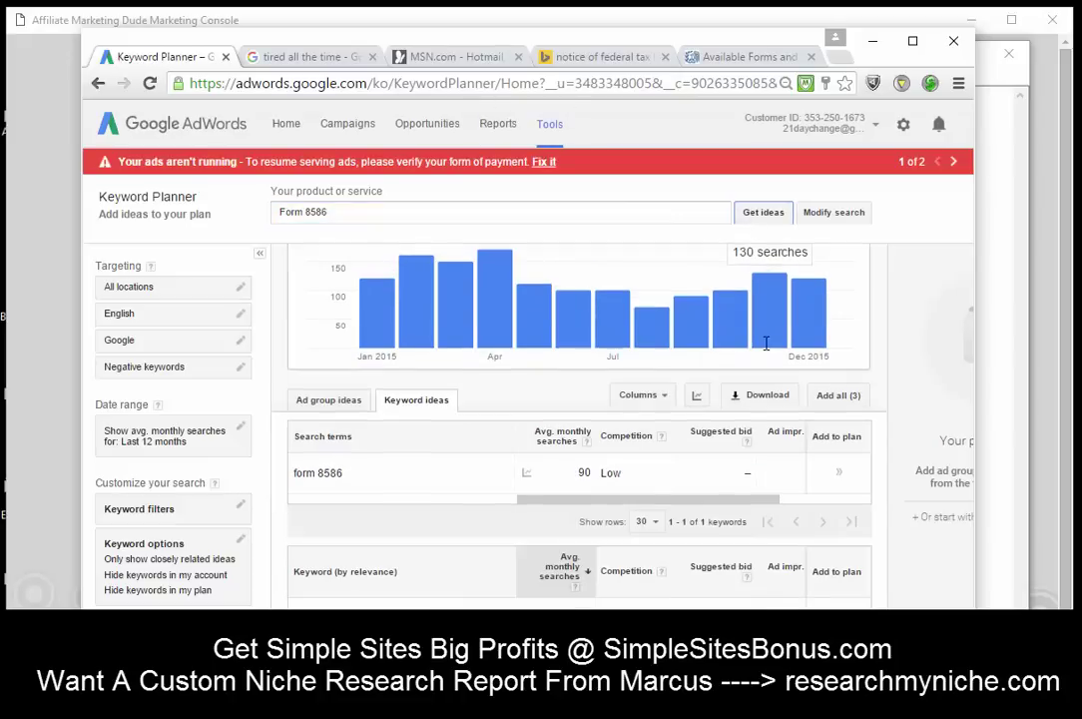
# Step: Copy "Form 8396" (Mortgage Interest Credit) from the IRS forms table and get Keyword Planner ideas for it
pyautogui.click(704, 57)
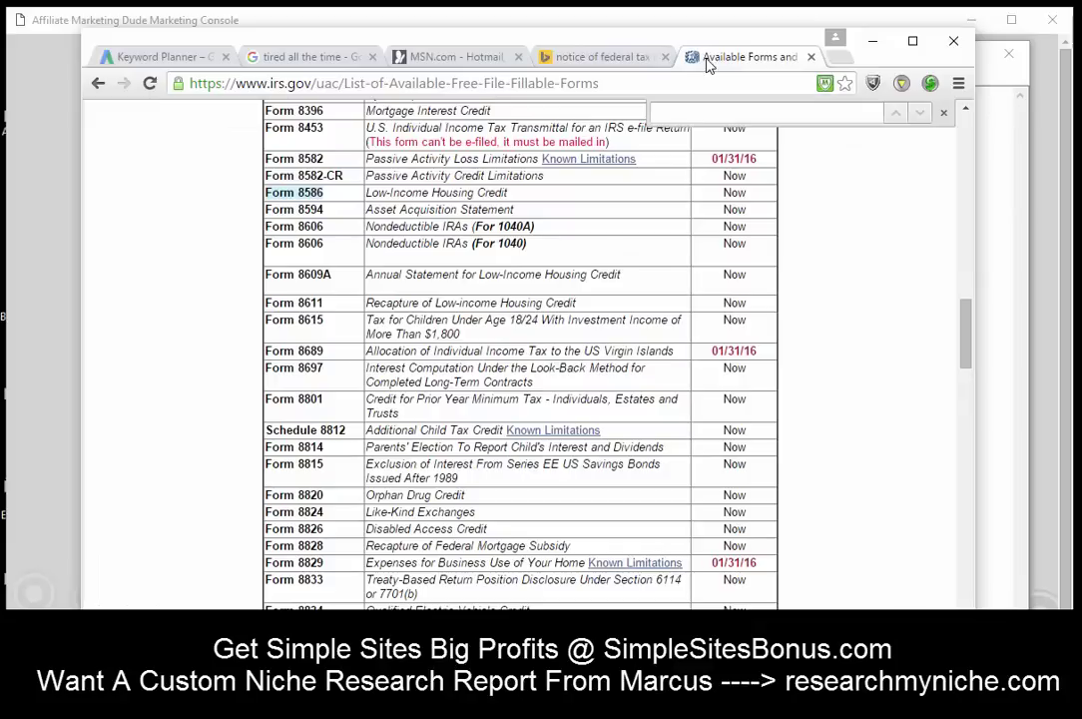
pyautogui.scroll(4, 514, 233)
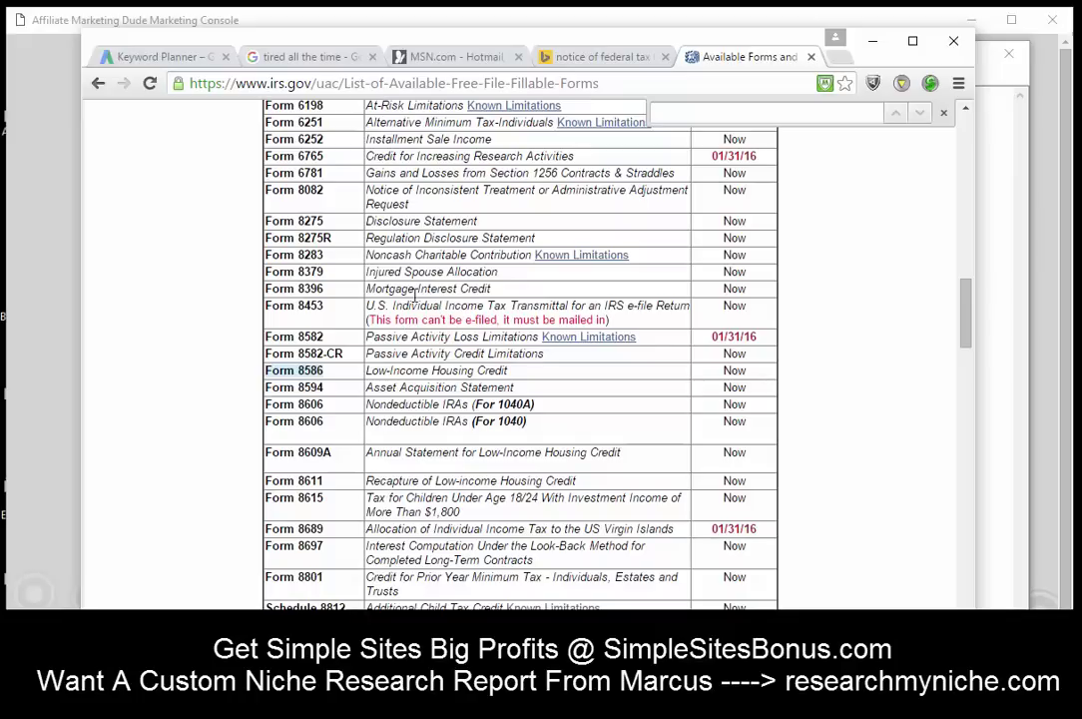
pyautogui.moveTo(348, 297); pyautogui.dragTo(274, 287)
pyautogui.hotkey('ctrl', 'c')
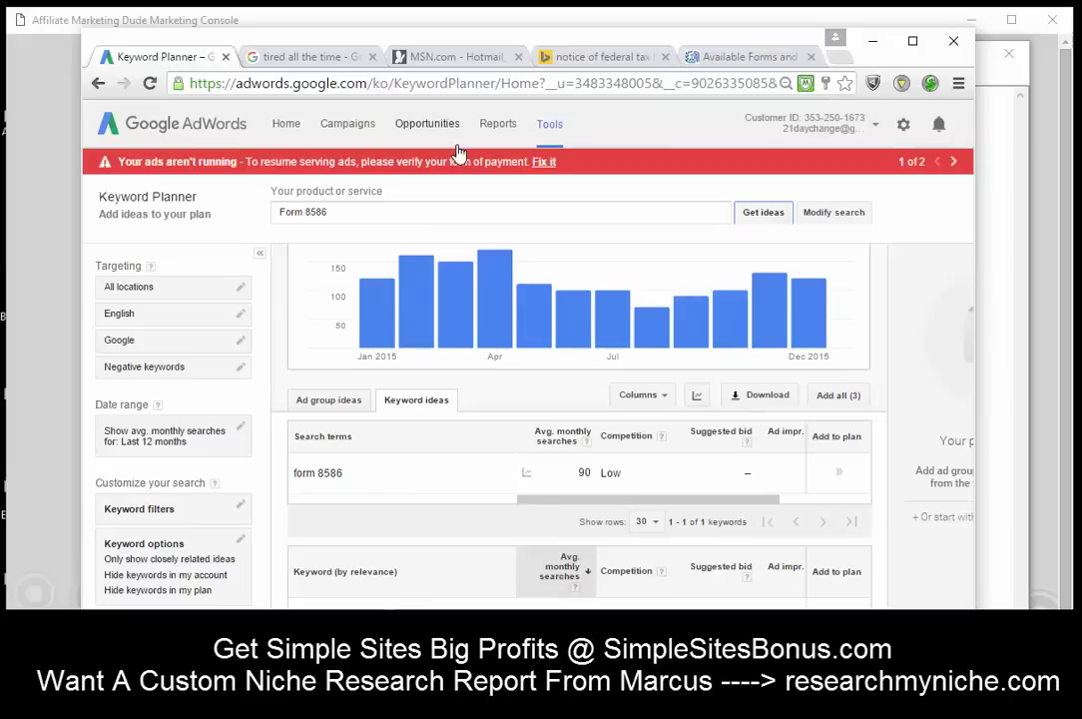
pyautogui.click(148, 56)
pyautogui.click(375, 211)
pyautogui.hotkey('ctrl', 'a')
pyautogui.hotkey('ctrl', 'v')
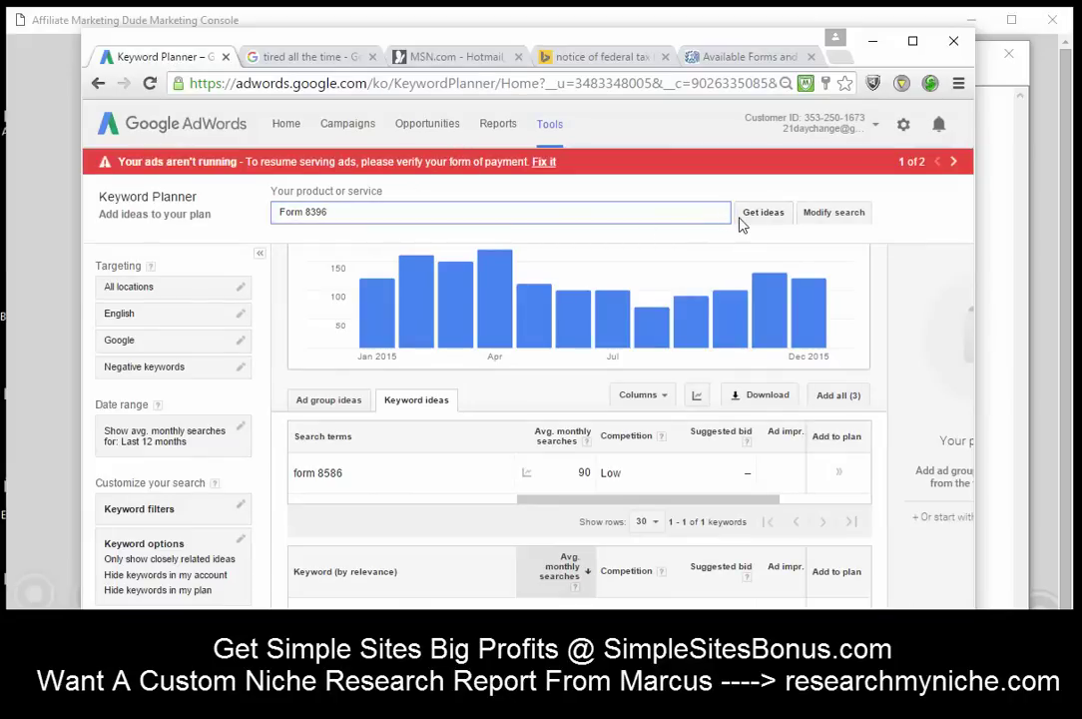
pyautogui.click(743, 216)
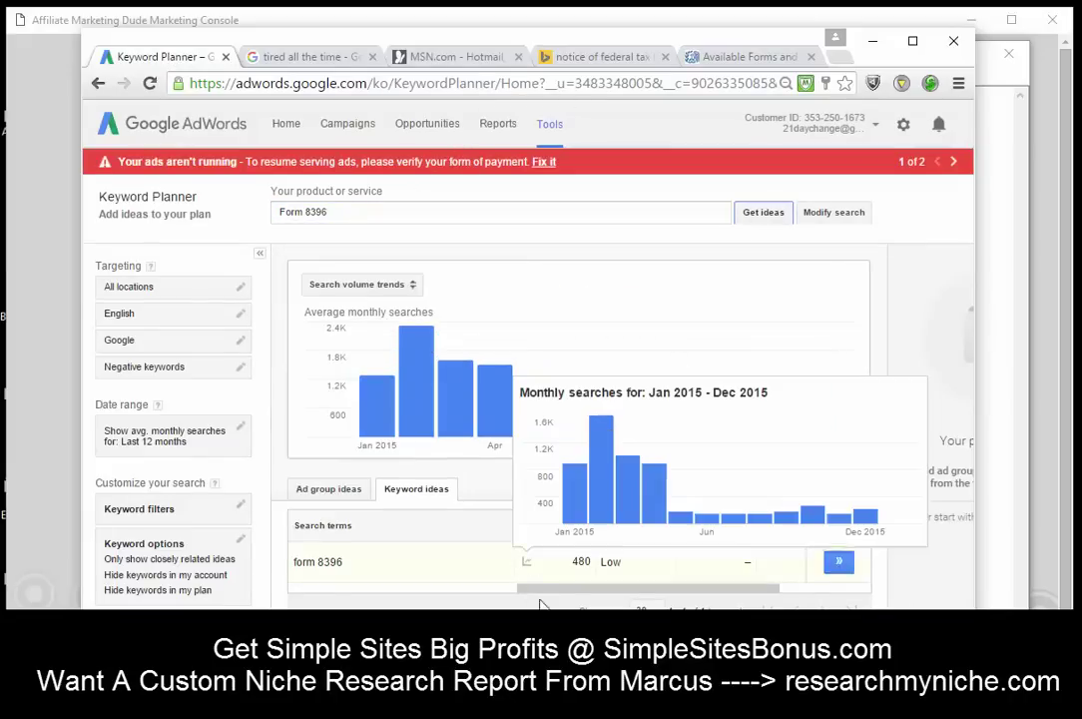